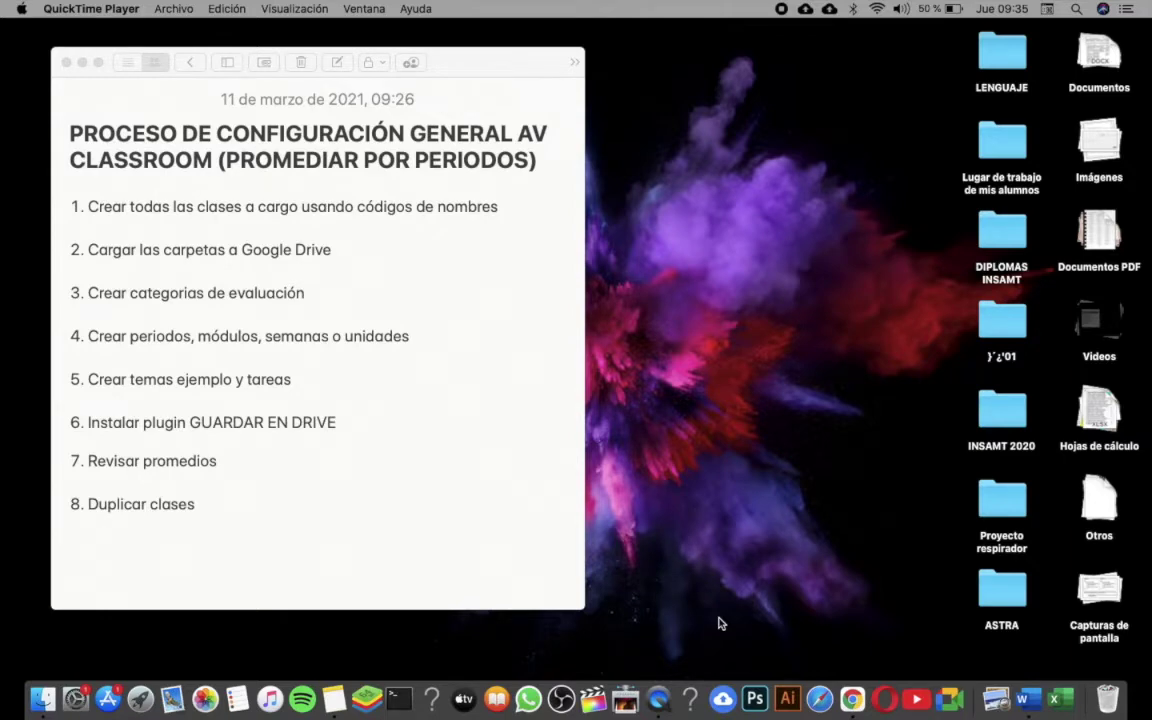
# - Open 'Código de nombres de clases' from the Documentos PDF stack in Preview
pyautogui.click(1101, 230)
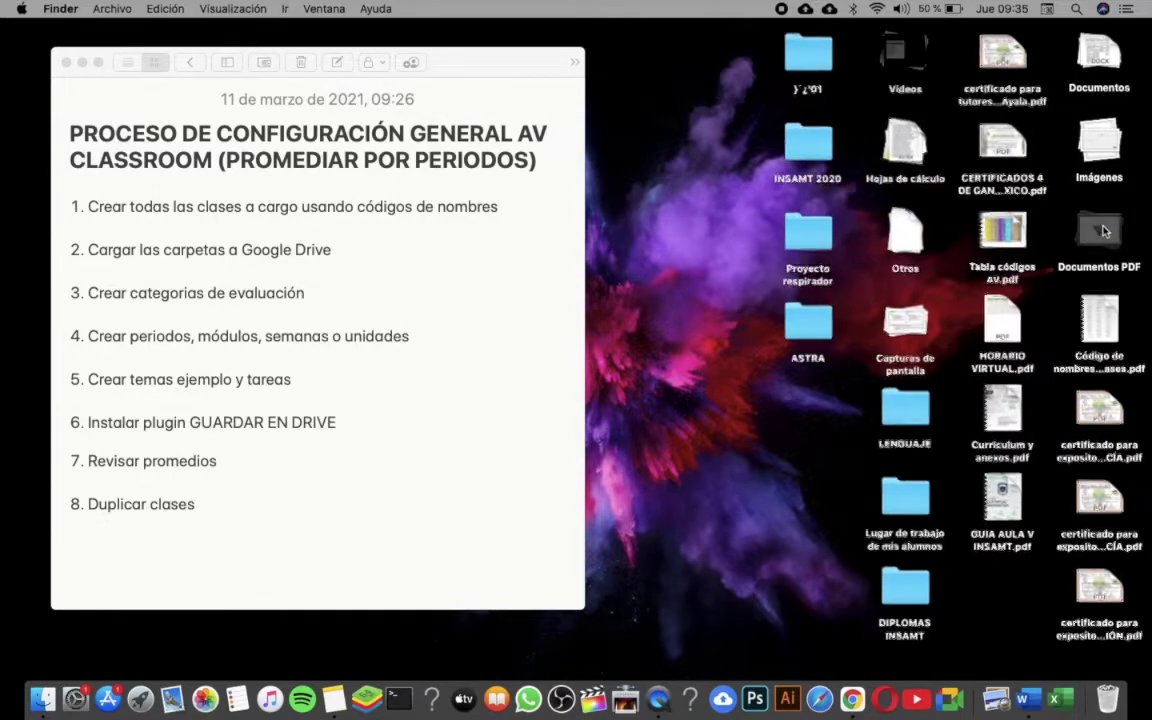
pyautogui.click(1100, 322)
pyautogui.doubleClick(1100, 322)
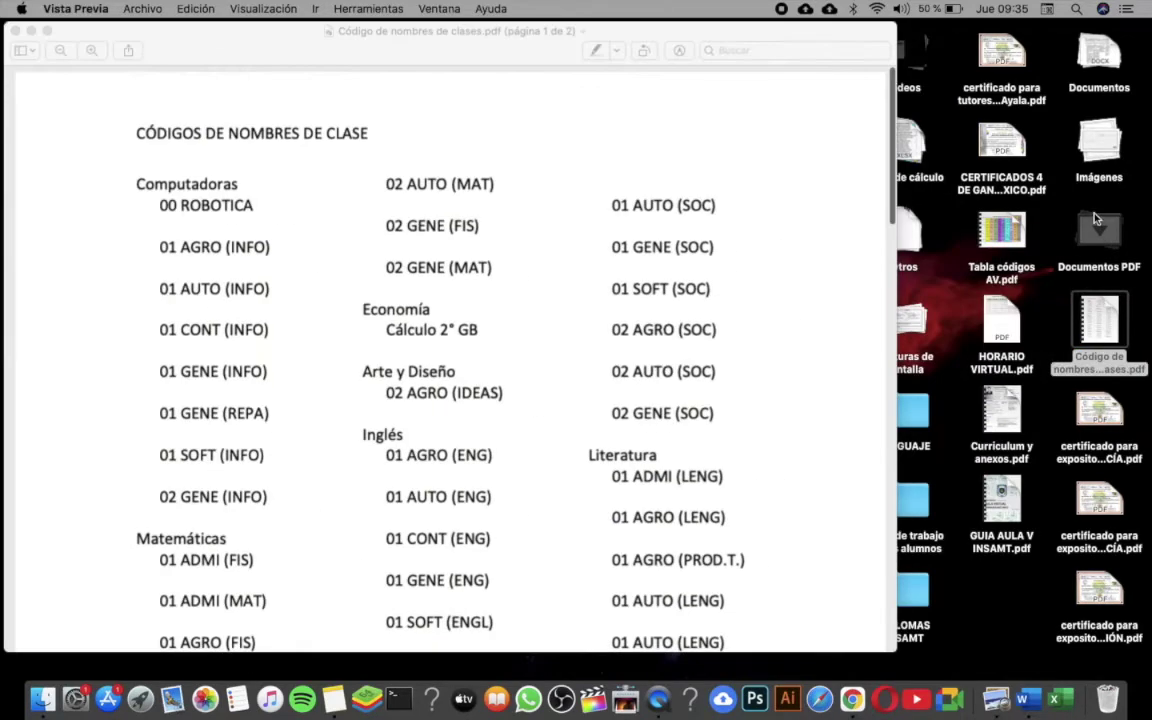
pyautogui.click(1100, 230)
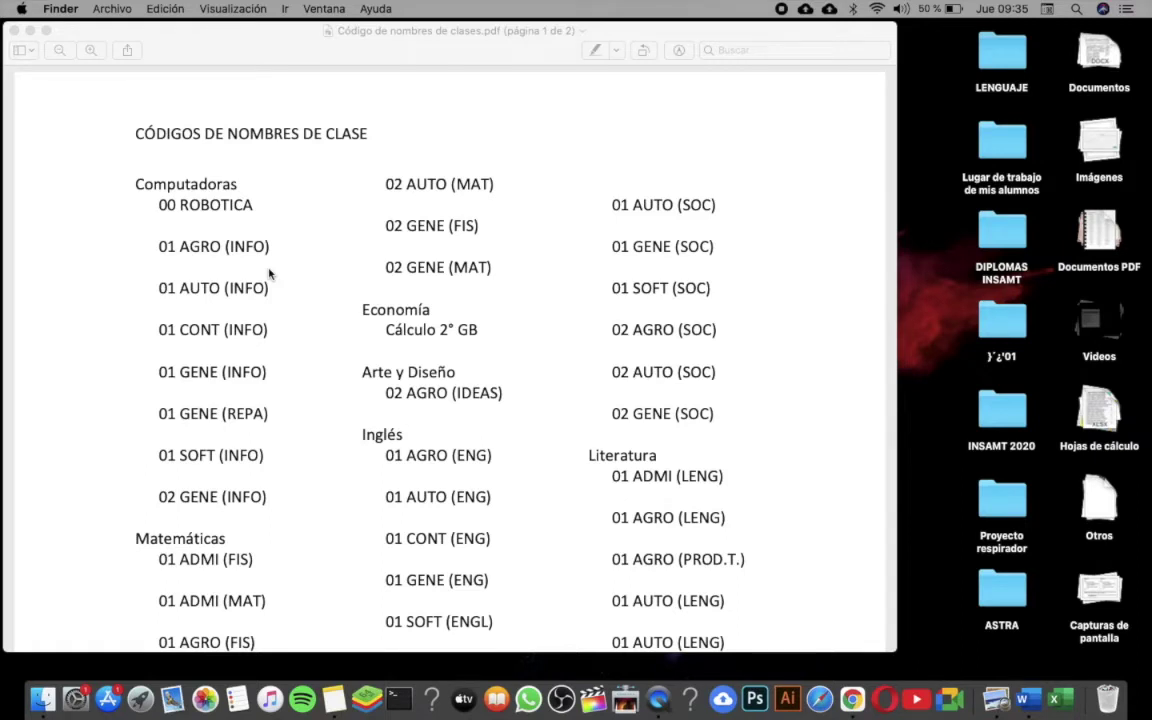
pyautogui.scroll(-5, 553, 432)
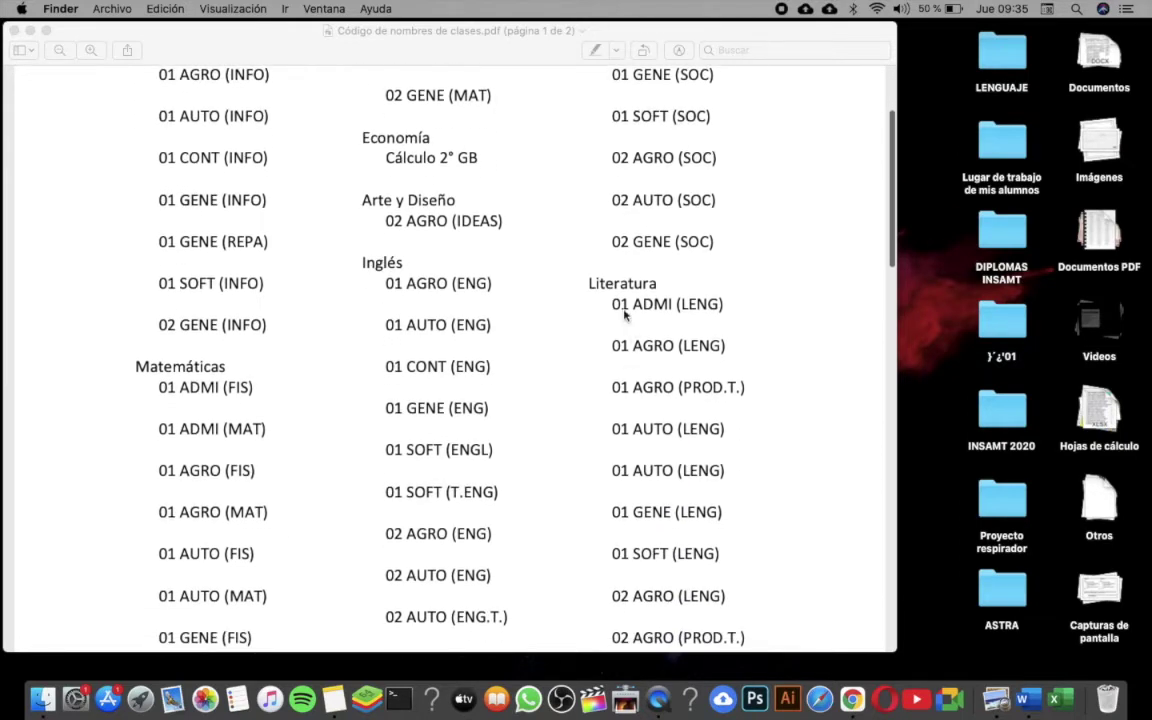
pyautogui.click(620, 310)
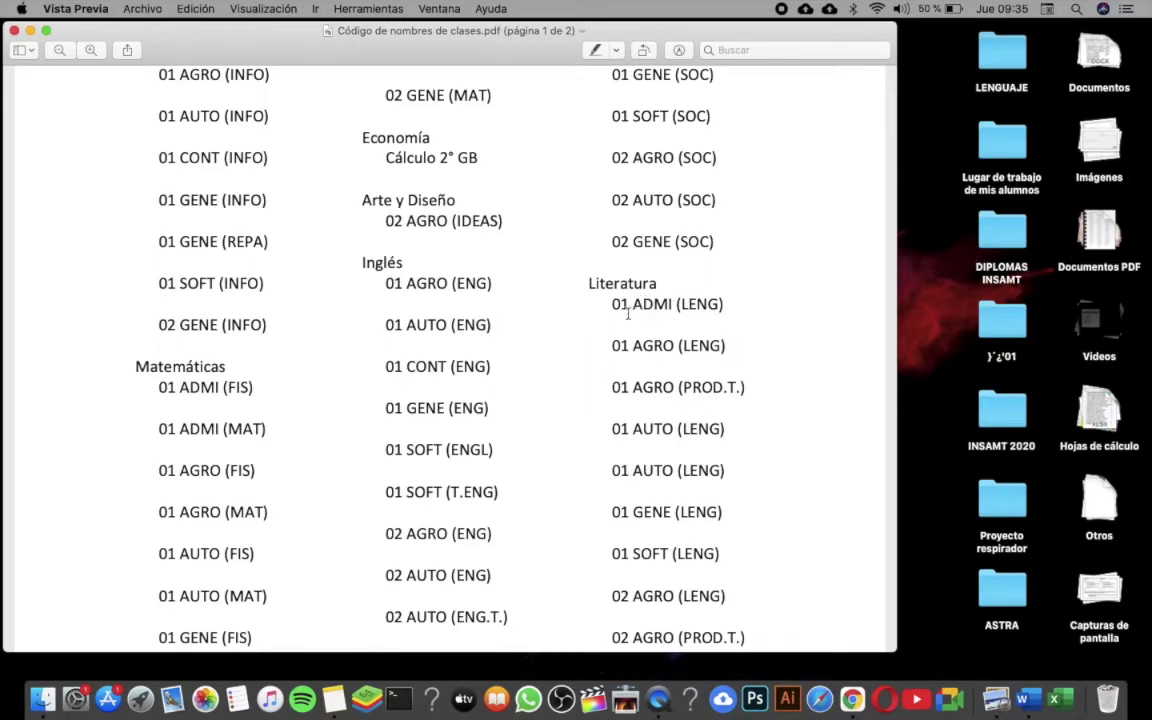
# - Copy the class code 01 GENE (LENG) from the Literatura list
pyautogui.moveTo(618, 303); pyautogui.dragTo(683, 314)
pyautogui.click(683, 314)
pyautogui.doubleClick(657, 305)
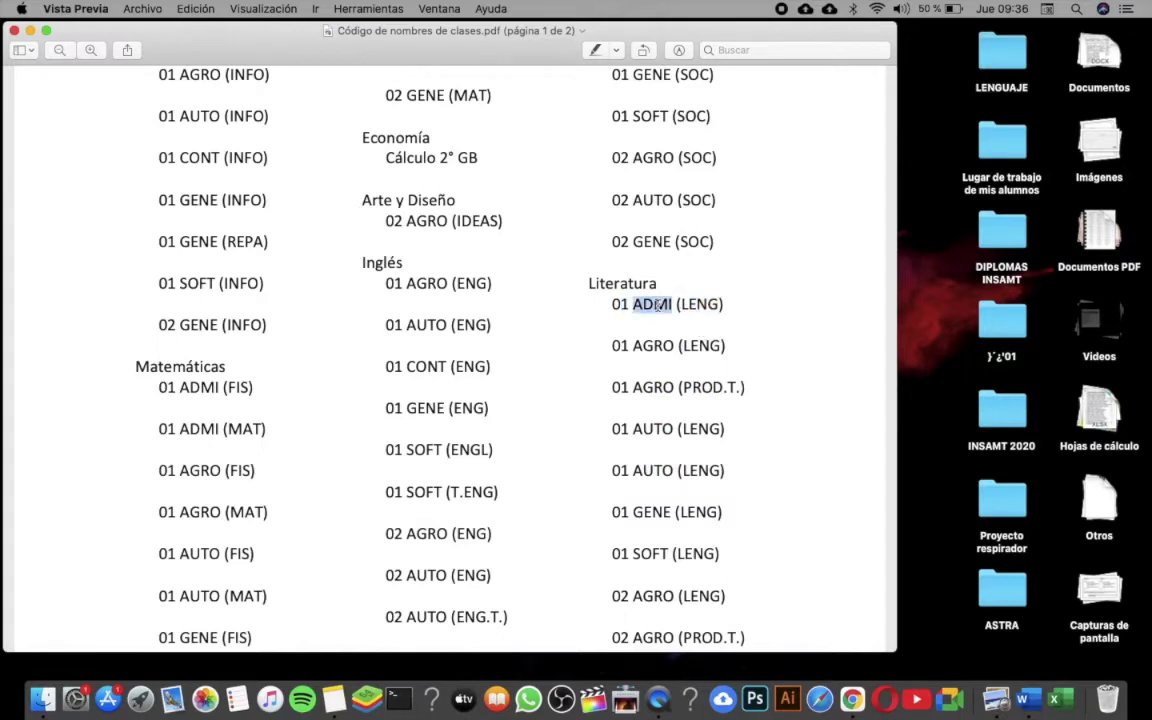
pyautogui.doubleClick(653, 346)
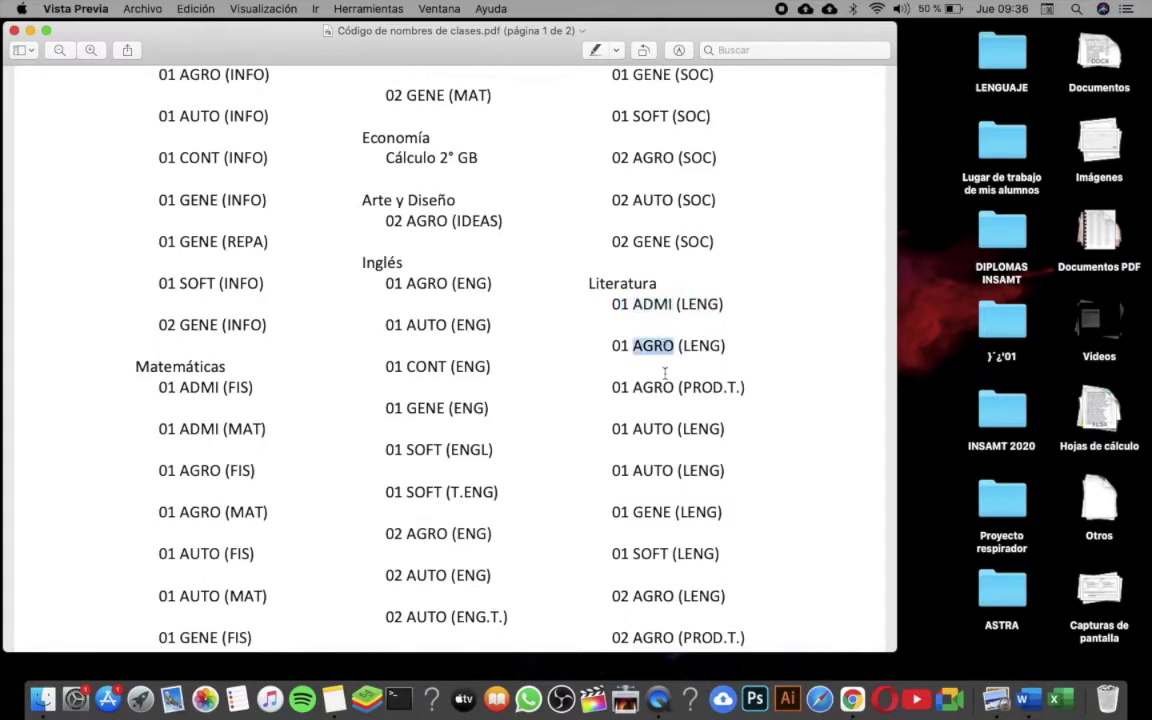
pyautogui.tripleClick(659, 428)
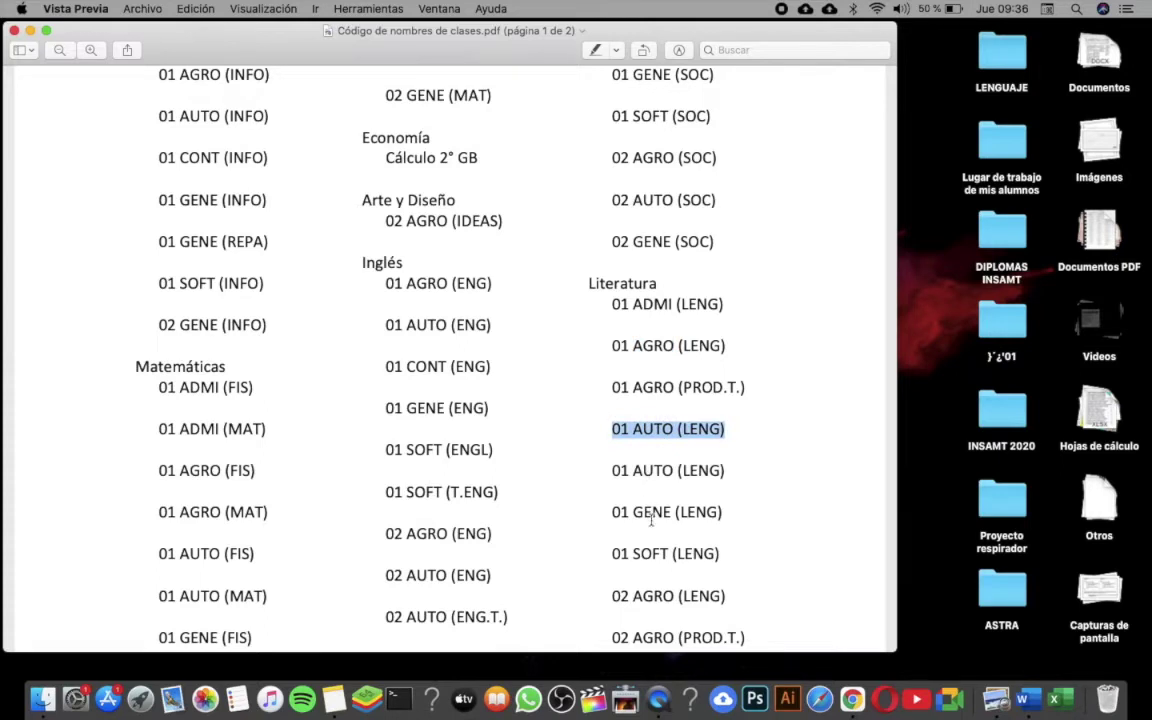
pyautogui.doubleClick(651, 513)
pyautogui.doubleClick(648, 554)
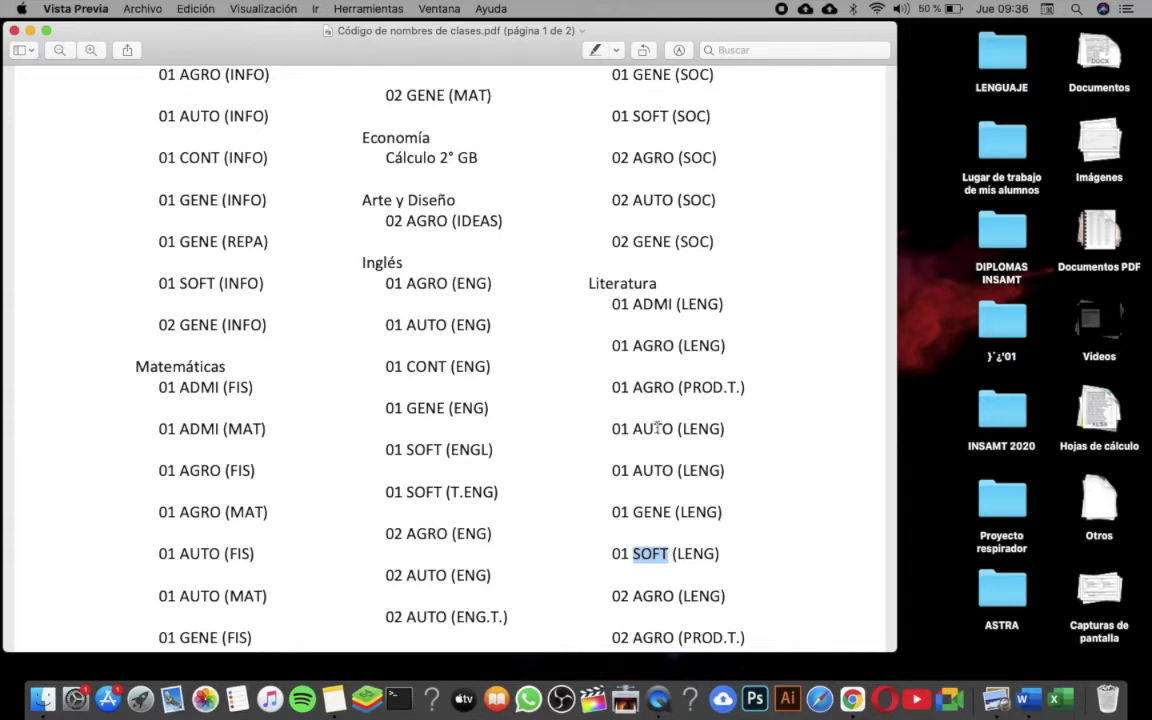
pyautogui.tripleClick(647, 512)
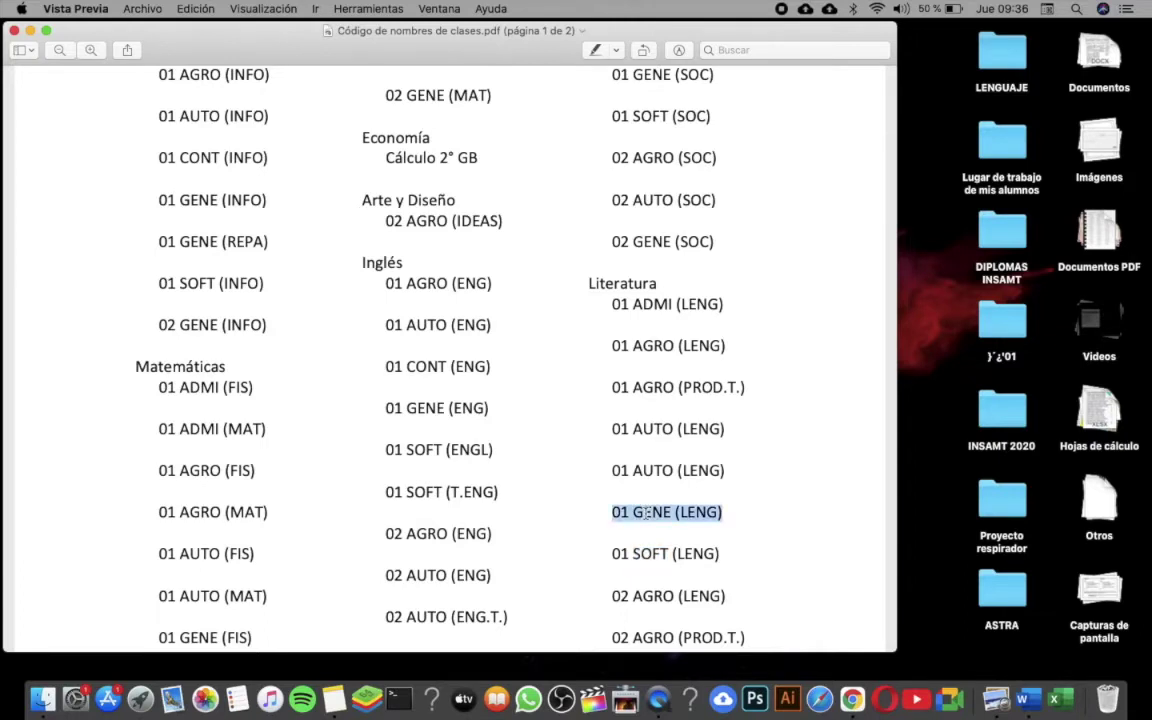
pyautogui.press('super+c')
# - Select the 01 GENE (SEMI) line further down the PDF
pyautogui.click(737, 514)
pyautogui.scroll(-5, 542, 446)
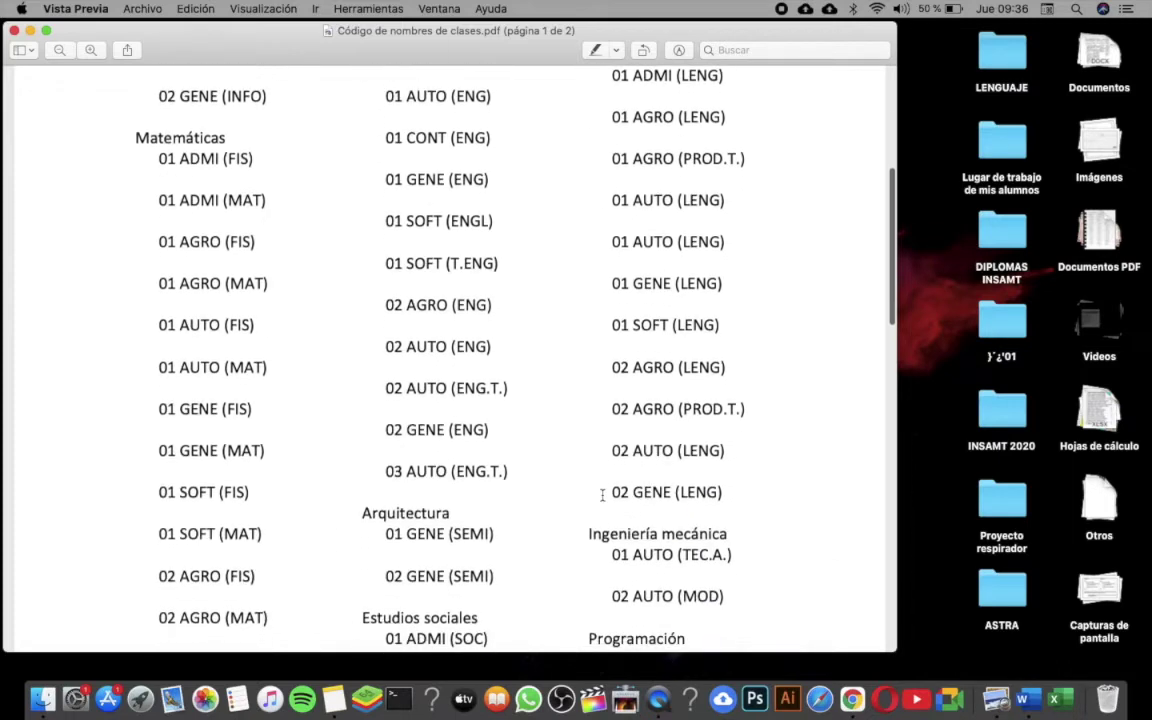
pyautogui.tripleClick(427, 428)
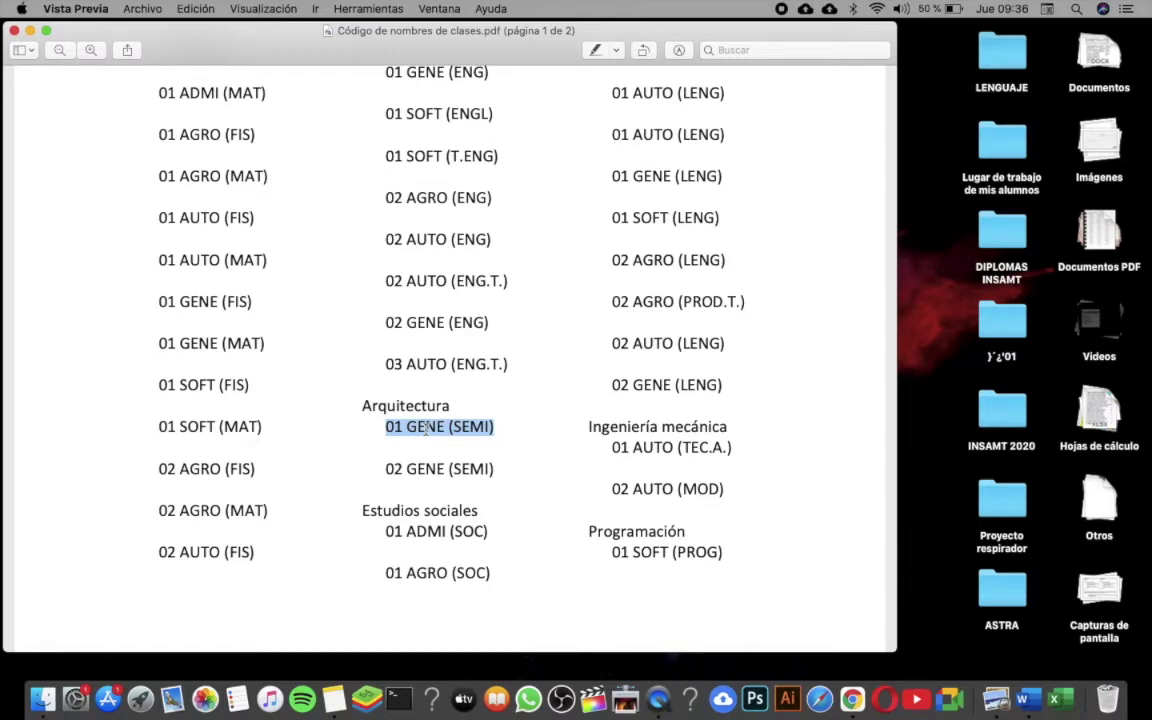
# - In the Classroom space, start a new class and accept the school-use notice
pyautogui.hotkey('ctrl', 'Right')
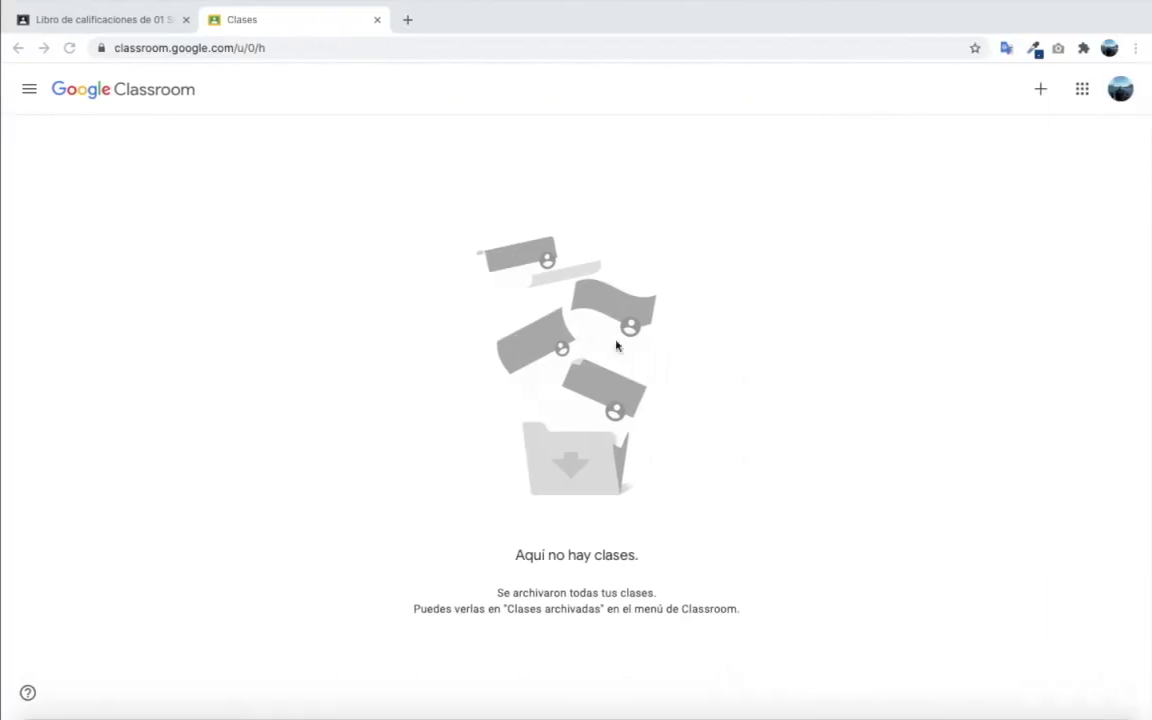
pyautogui.hotkey('ctrl', 'Right')
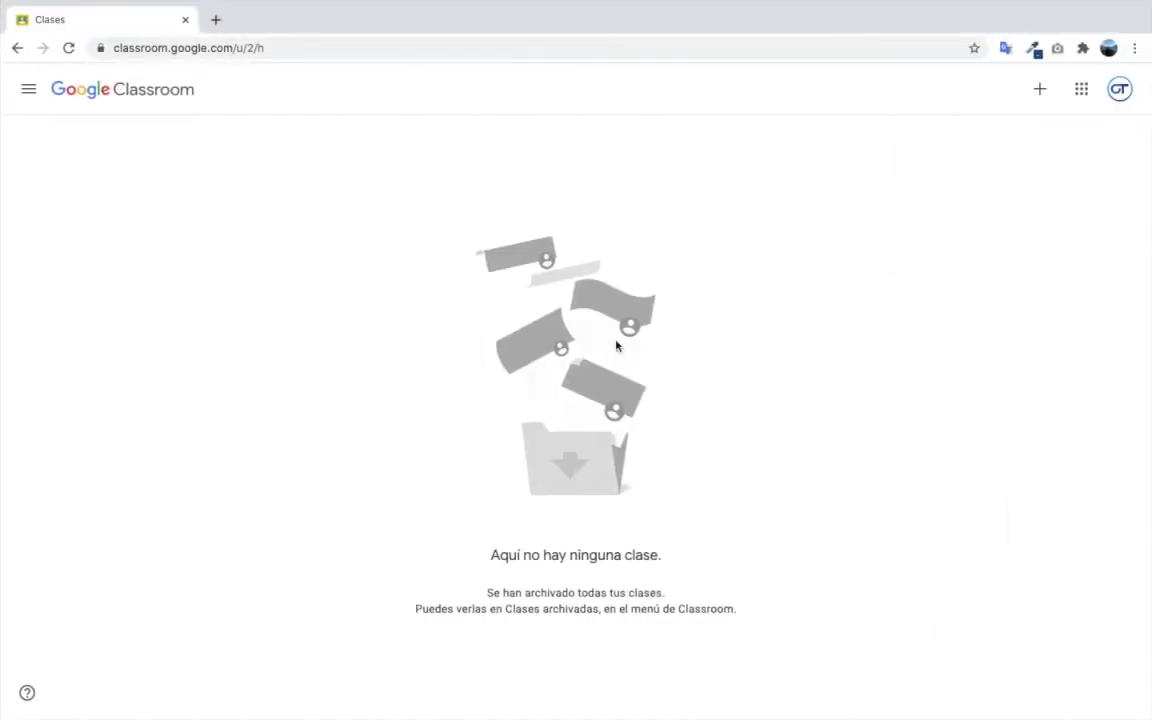
pyautogui.click(1038, 91)
pyautogui.click(975, 150)
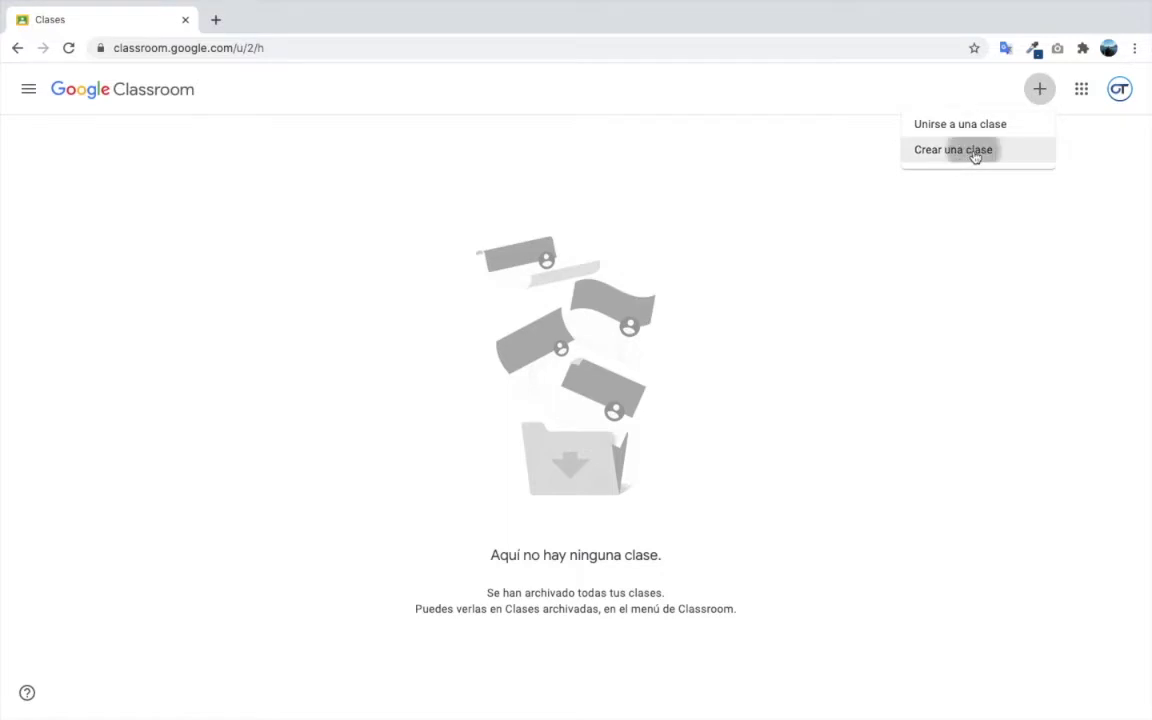
pyautogui.click(491, 496)
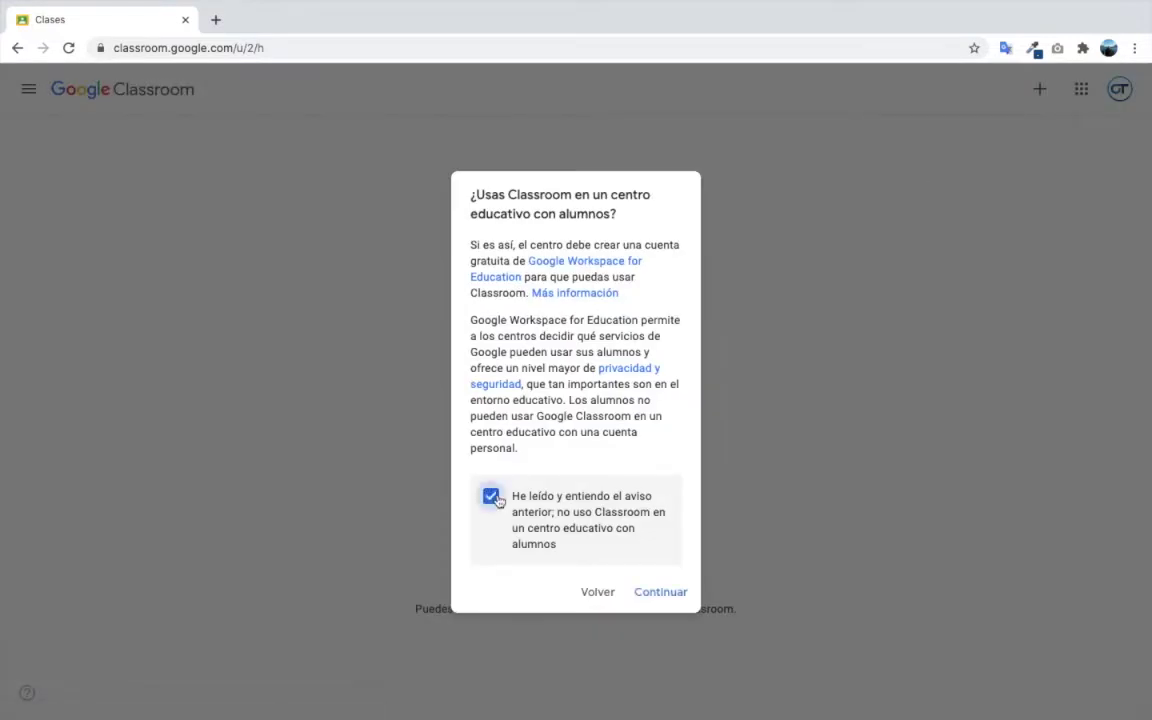
pyautogui.click(658, 592)
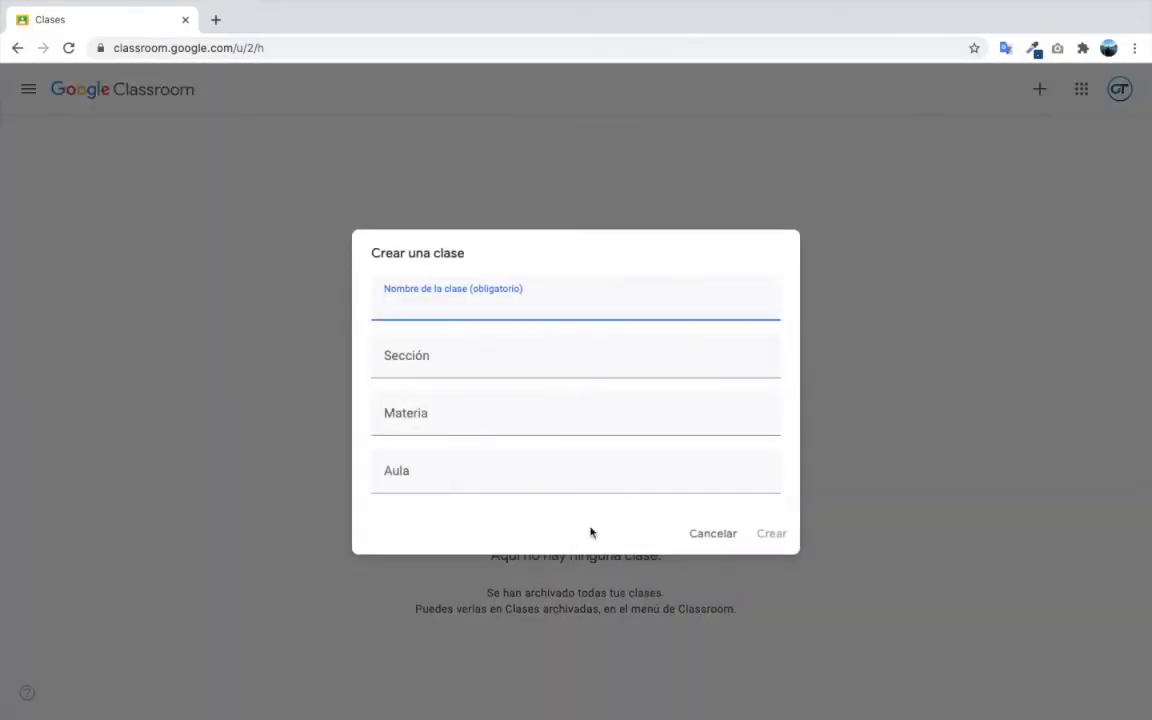
# - Create class '01 GENE (LENG)' with subject 'lenguaje', then return to the Clases list
pyautogui.write('01 GENE (LENG)')
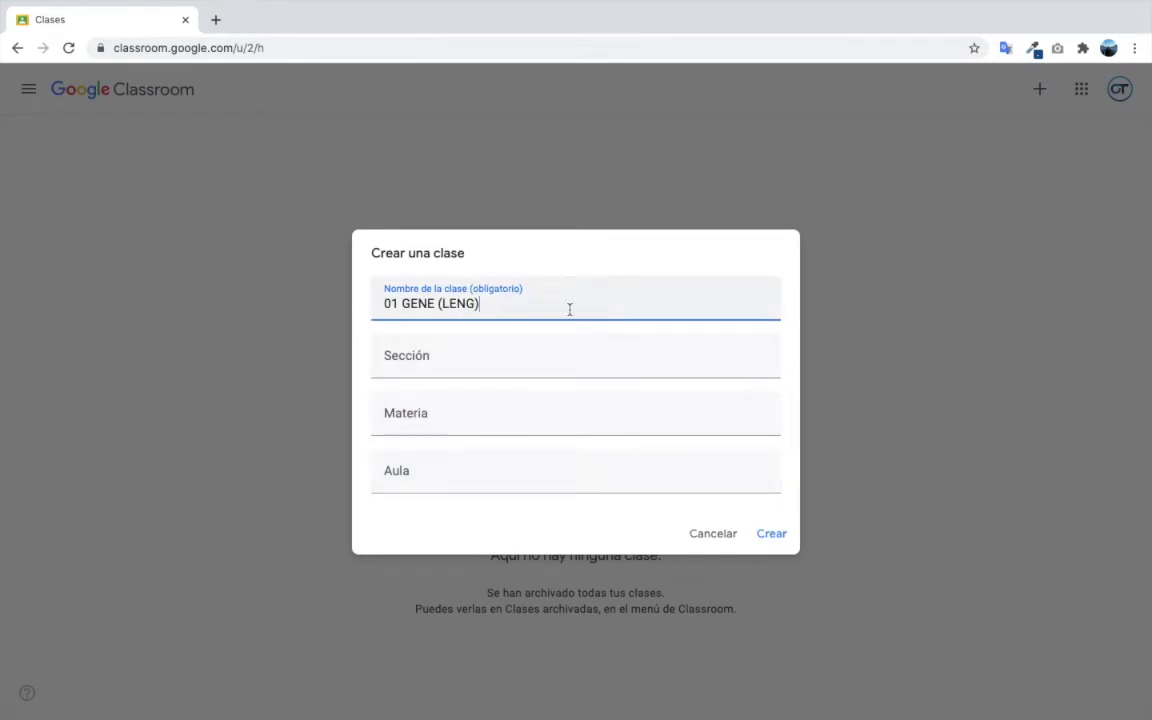
pyautogui.click(486, 365)
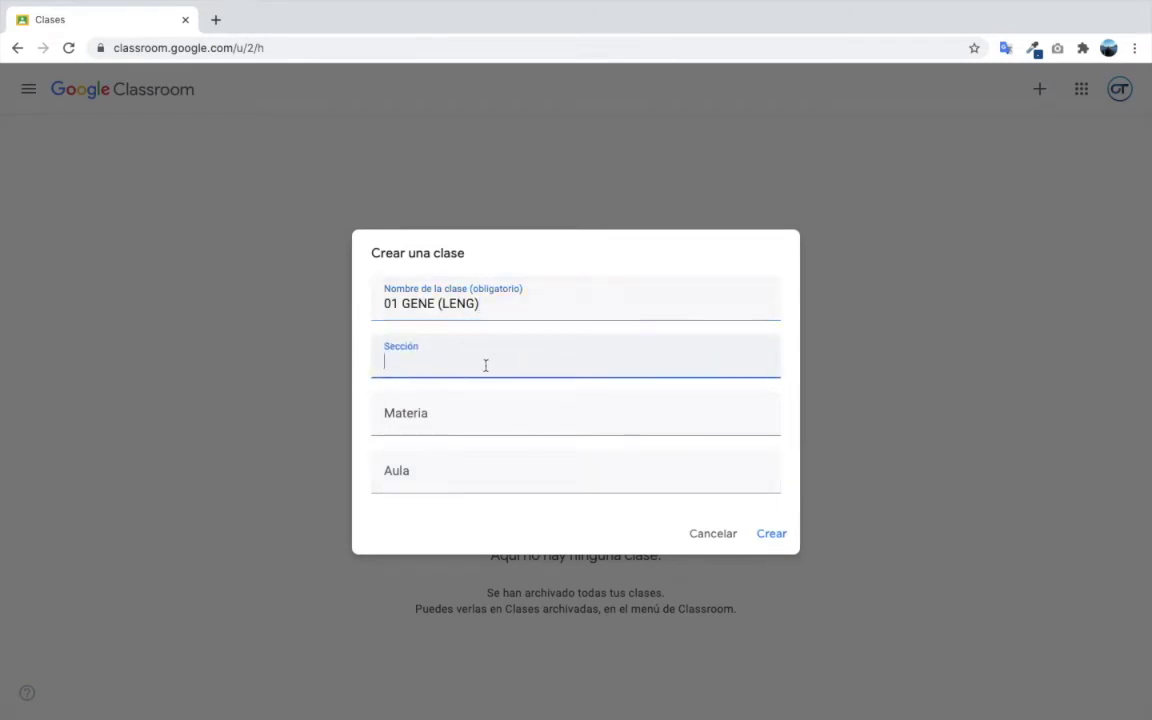
pyautogui.click(445, 420)
pyautogui.write('len')
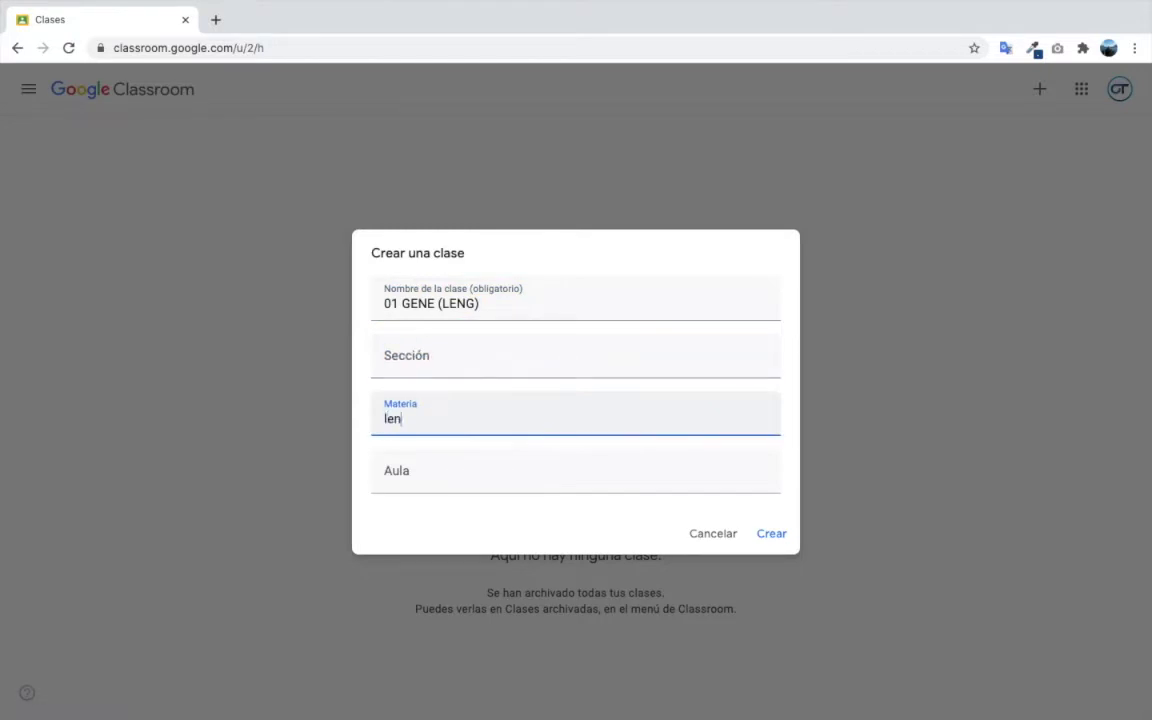
pyautogui.write('guaje')
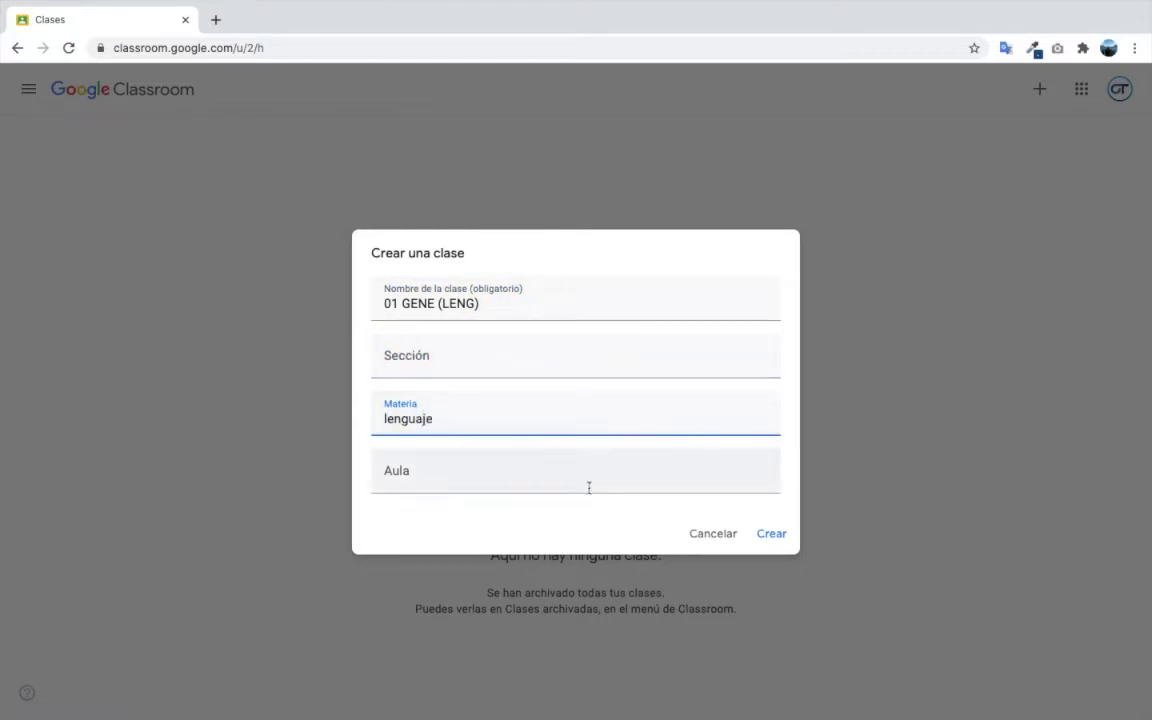
pyautogui.click(779, 537)
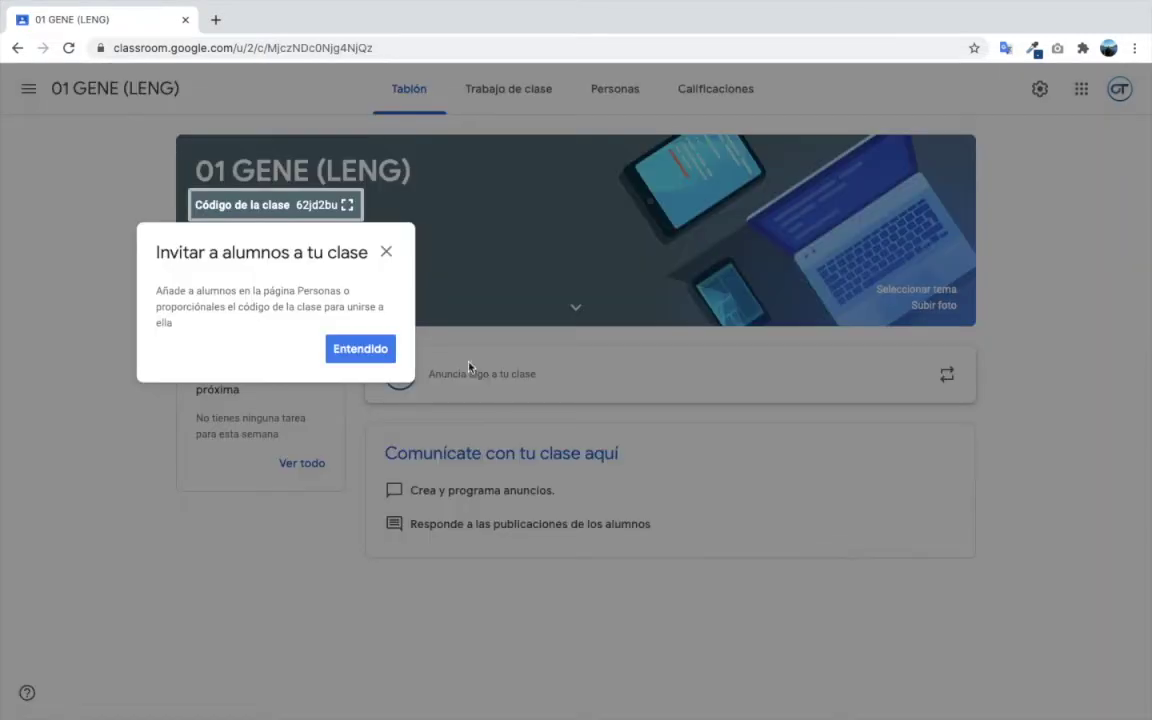
pyautogui.click(366, 352)
pyautogui.click(29, 90)
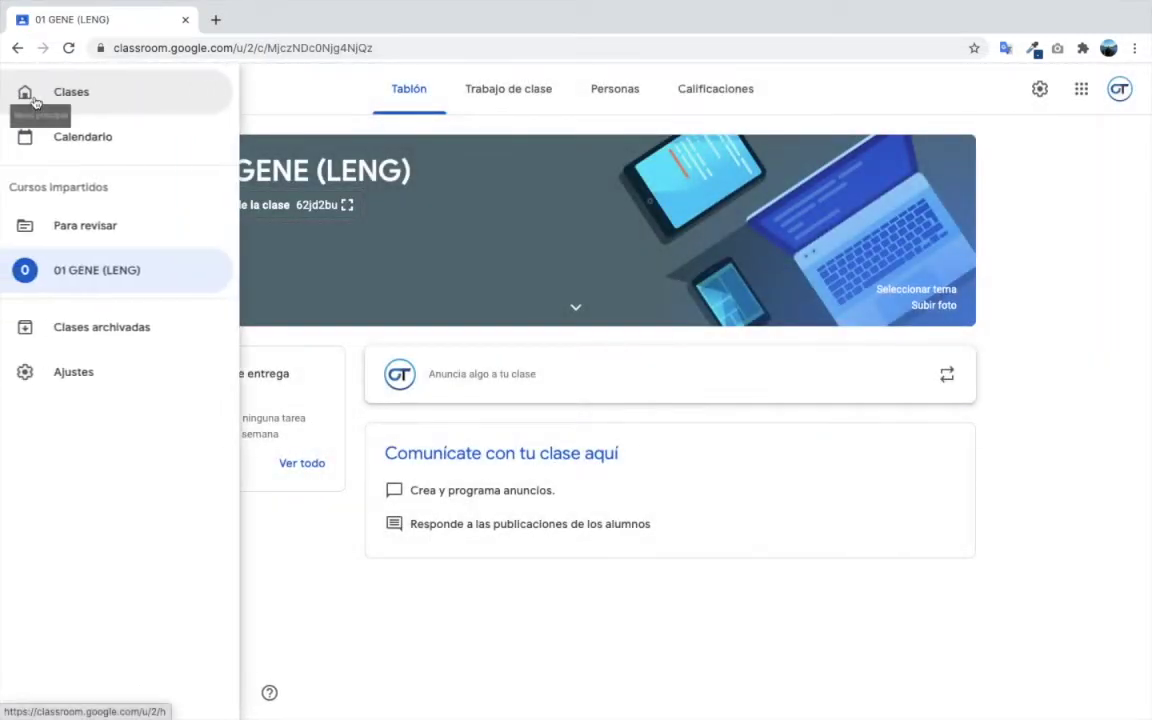
pyautogui.click(93, 102)
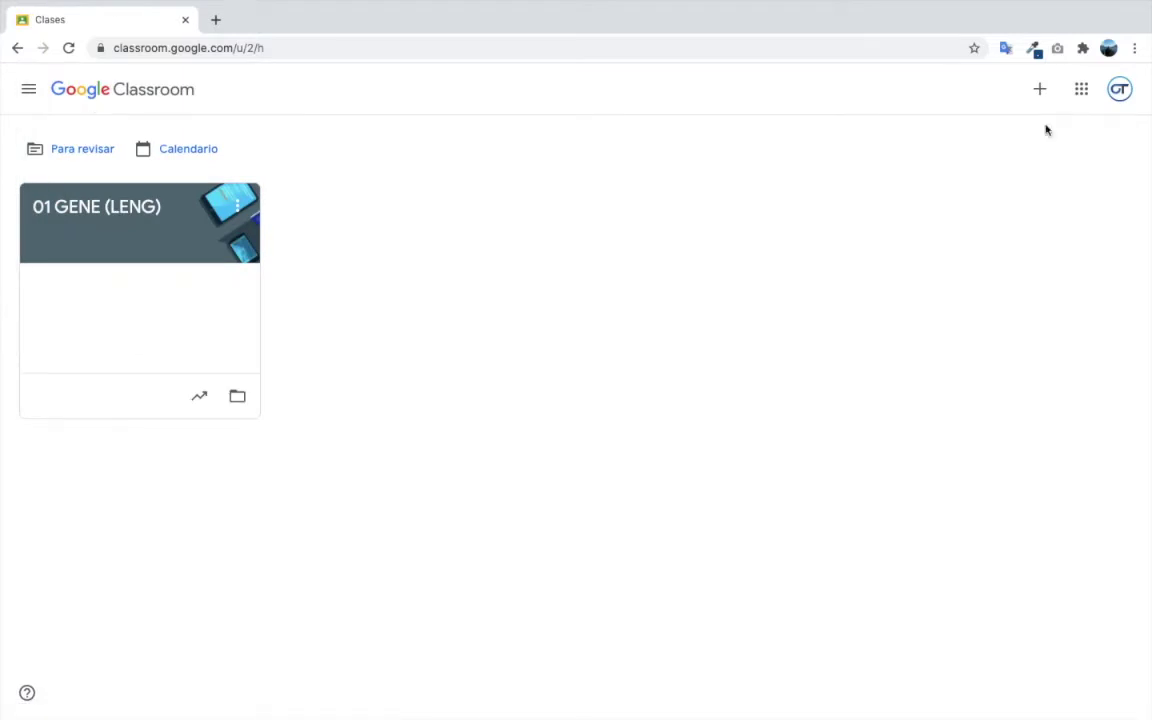
# - Start another new class and accept the school-use notice
pyautogui.click(1038, 89)
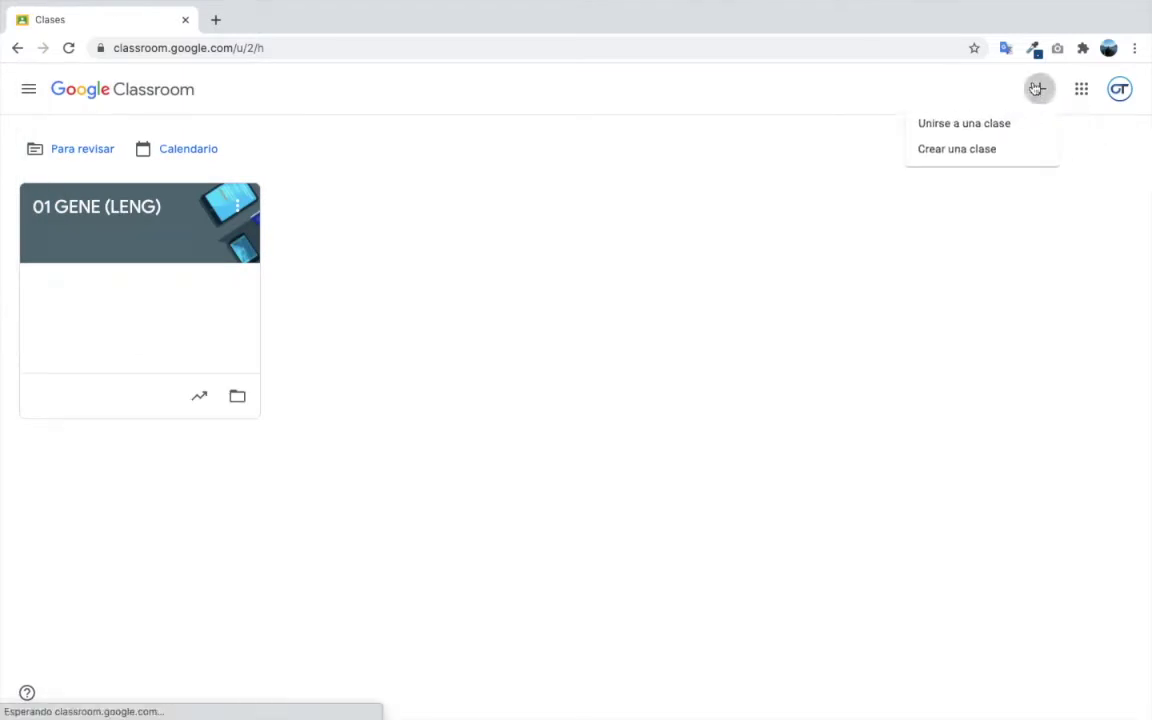
pyautogui.click(980, 149)
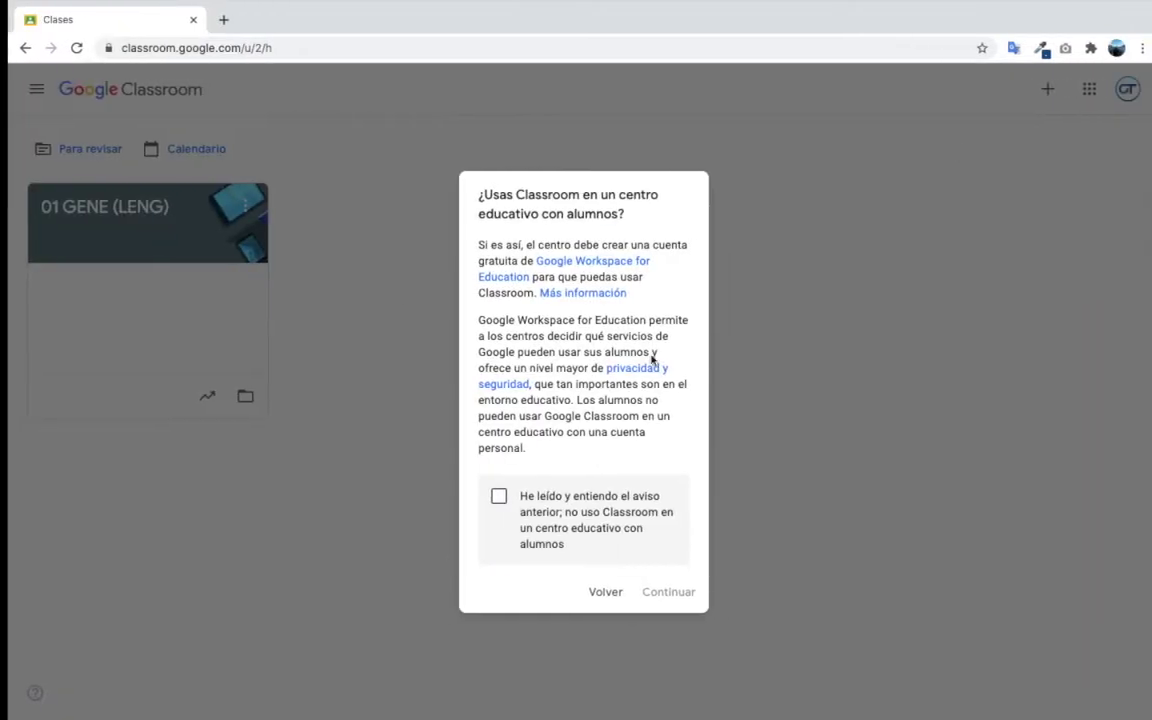
pyautogui.click(499, 496)
pyautogui.click(667, 592)
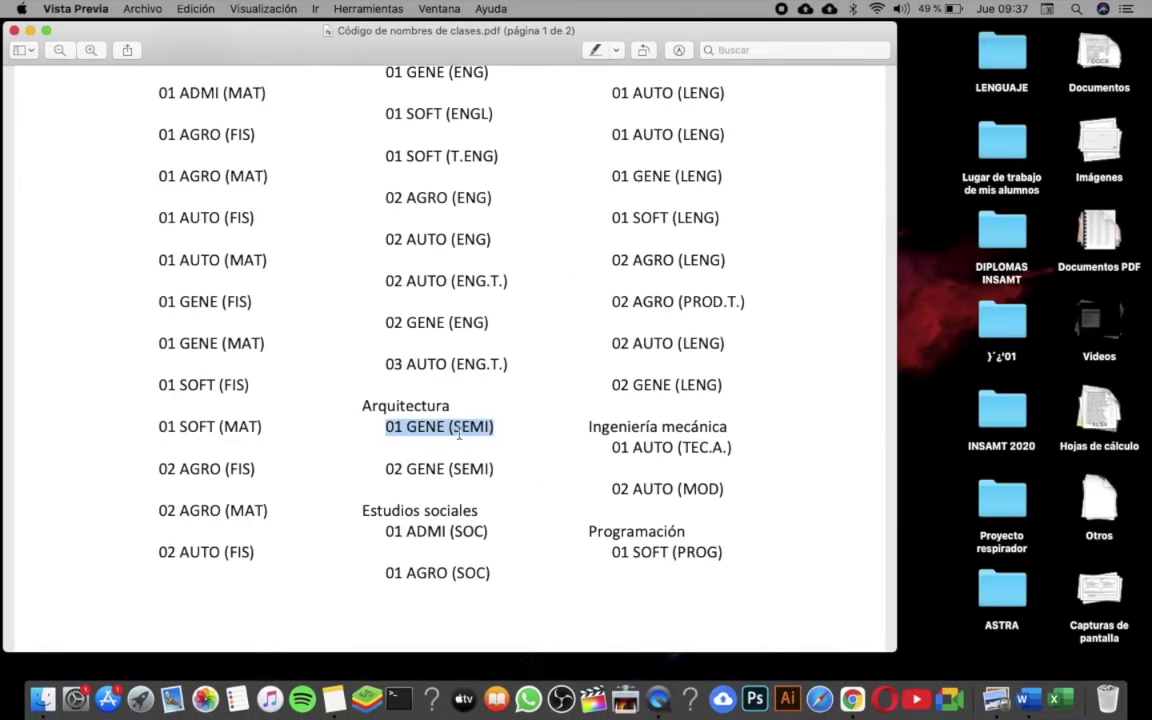
# - Create class '01 GENE (SEMI)' from the copied code, with subject 'seminario'
pyautogui.press('super+c')
pyautogui.hotkey('ctrl', 'Right')
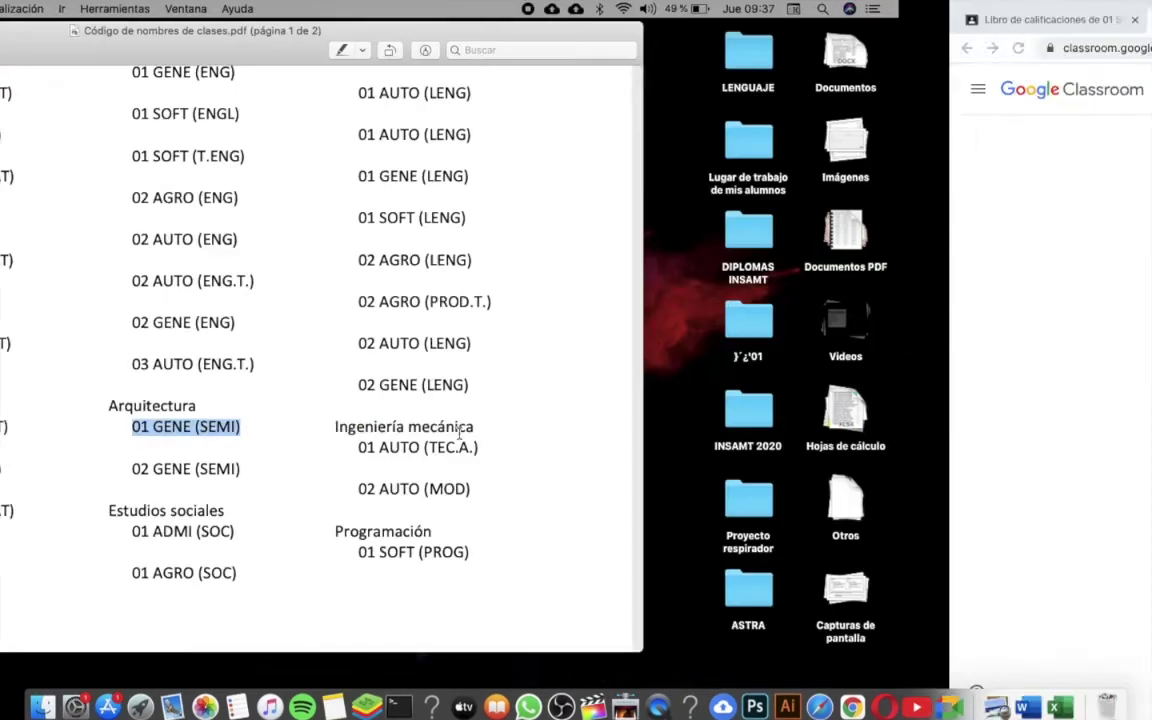
pyautogui.hotkey('ctrl', 'Right')
pyautogui.click(395, 284)
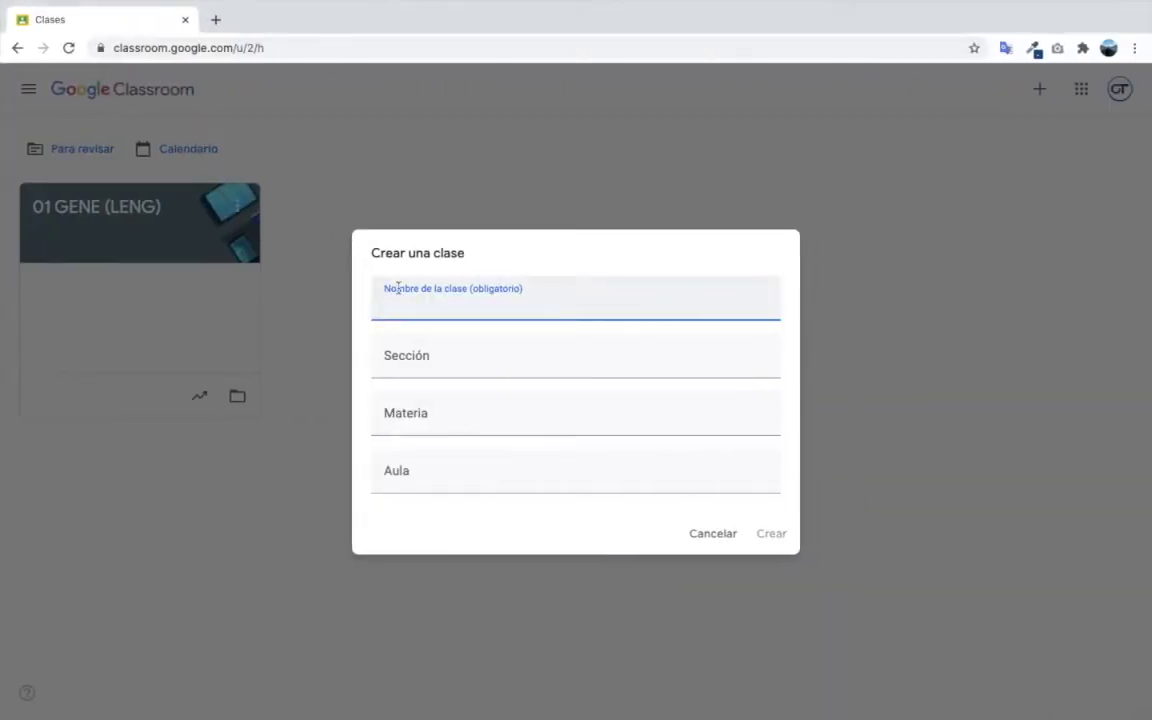
pyautogui.press('super+v')
pyautogui.click(500, 418)
pyautogui.write('seminario')
pyautogui.click(771, 534)
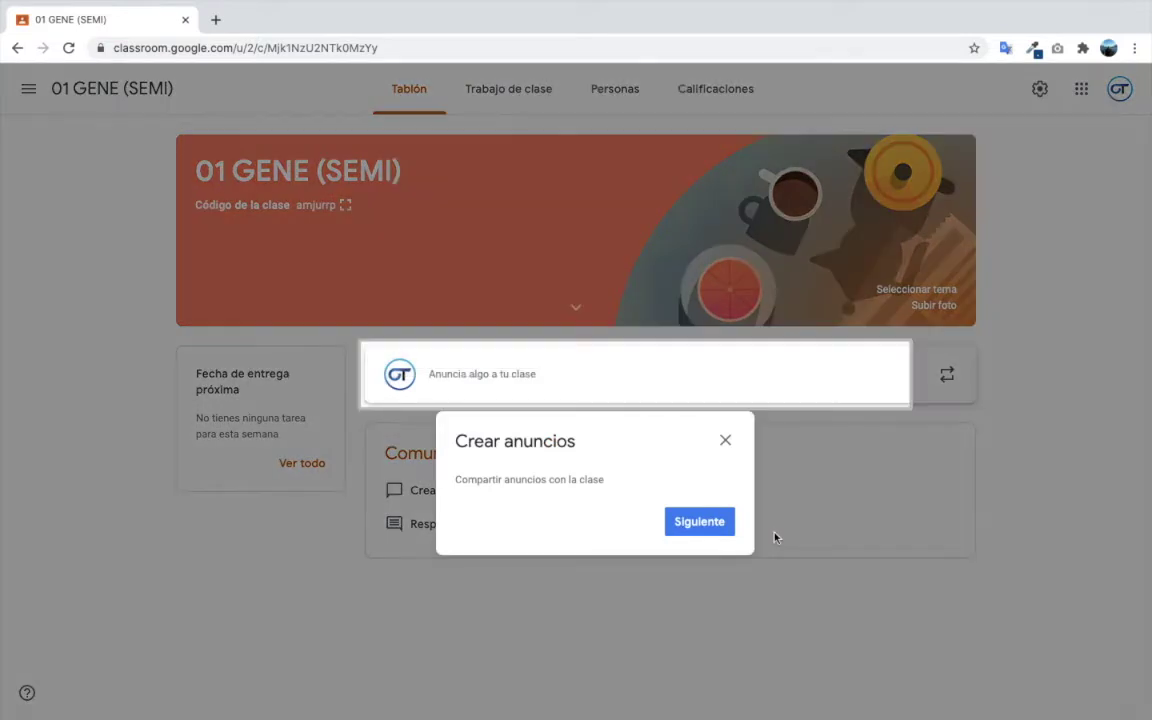
# - Dismiss the announcement tips, go to the Clases list, then switch to the Notes desktop
pyautogui.click(699, 521)
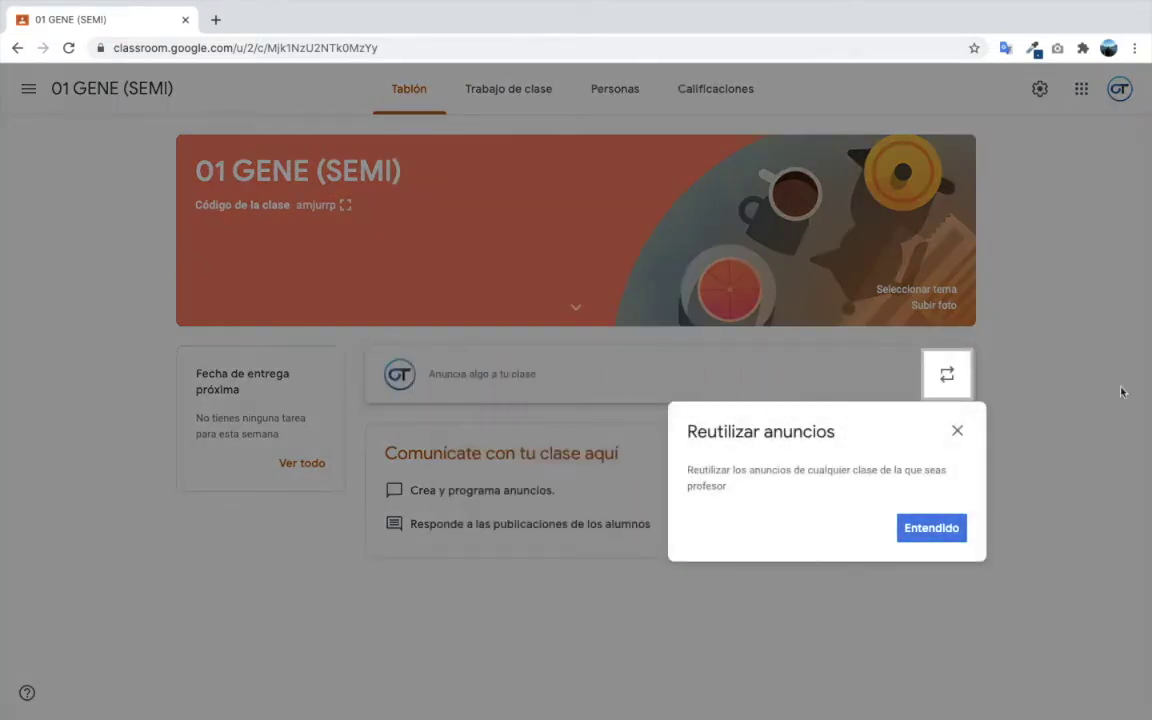
pyautogui.click(957, 431)
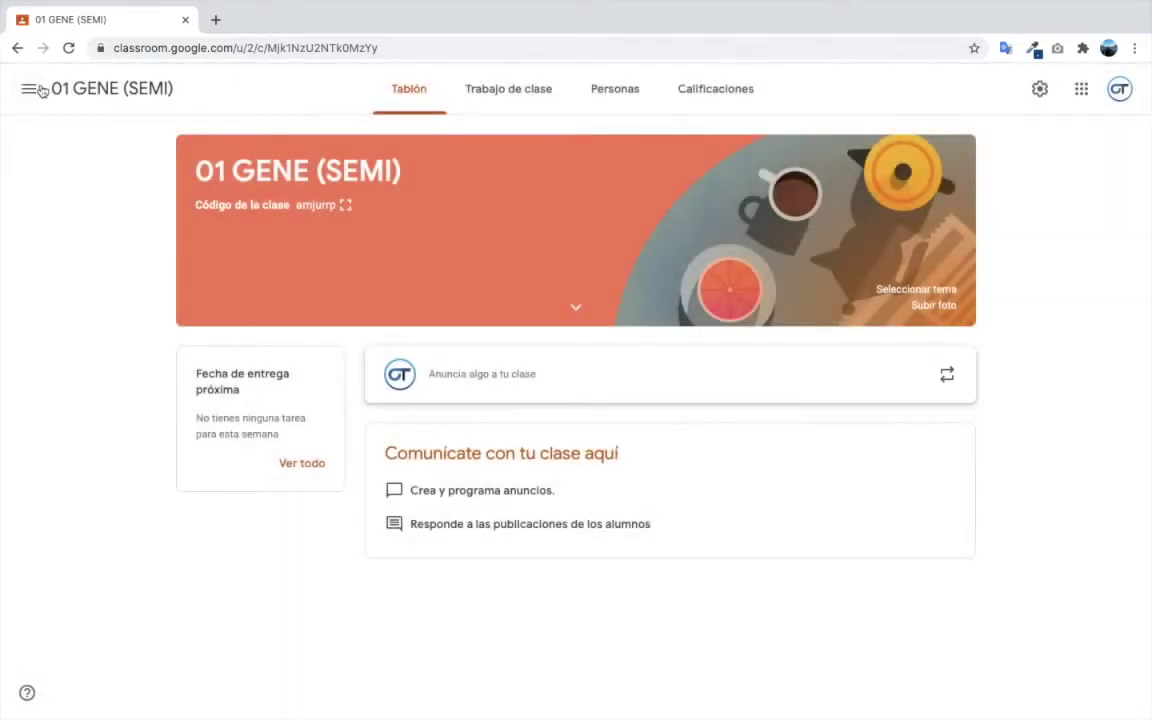
pyautogui.click(28, 89)
pyautogui.click(95, 89)
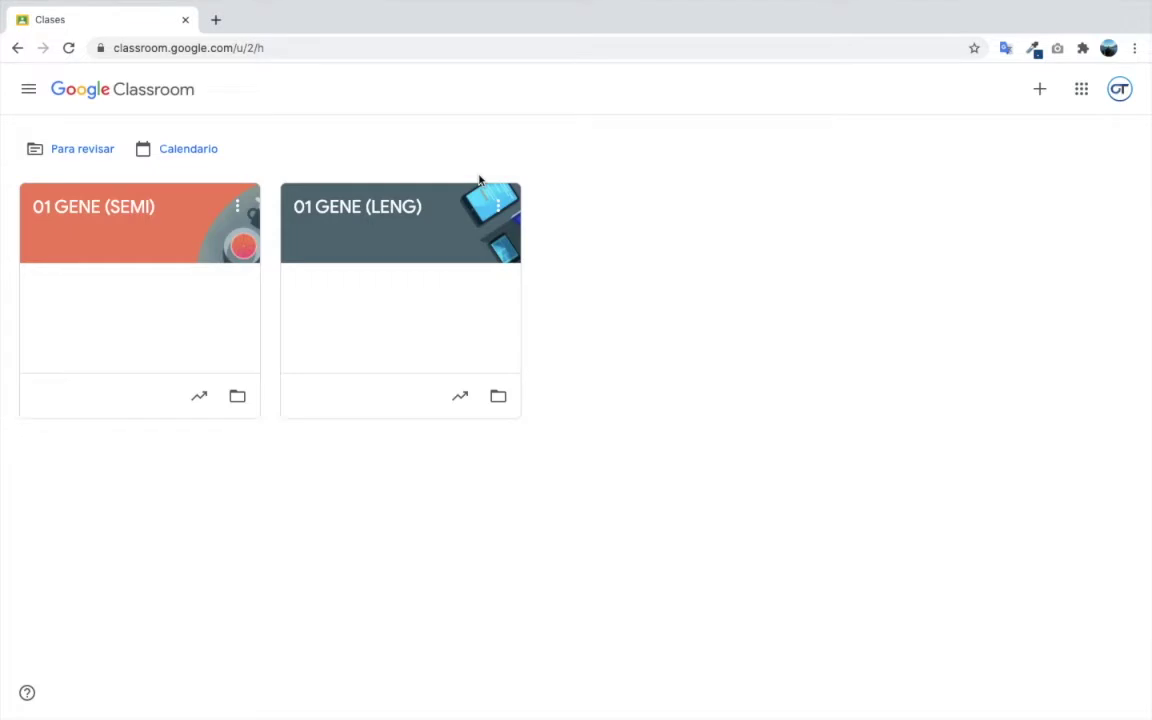
pyautogui.hotkey('ctrl', 'Left')
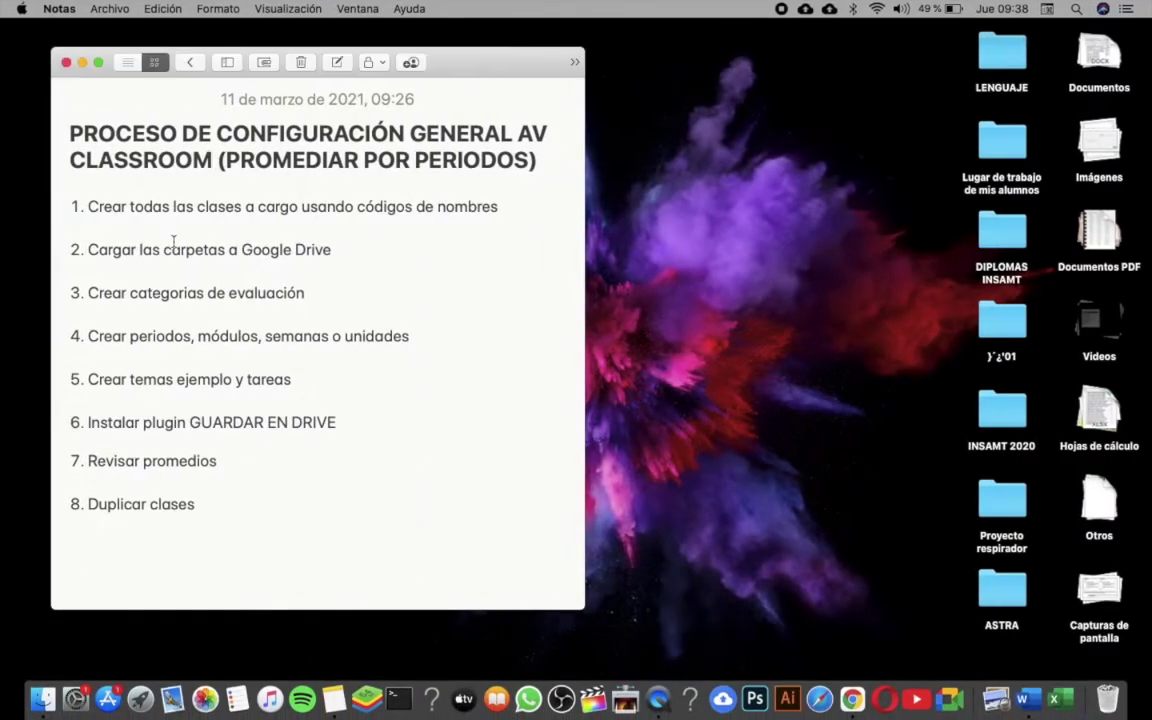
# - Highlight 'carpetas' in checklist step 2 in Notes, then clear the mark
pyautogui.doubleClick(173, 247)
pyautogui.click(260, 249)
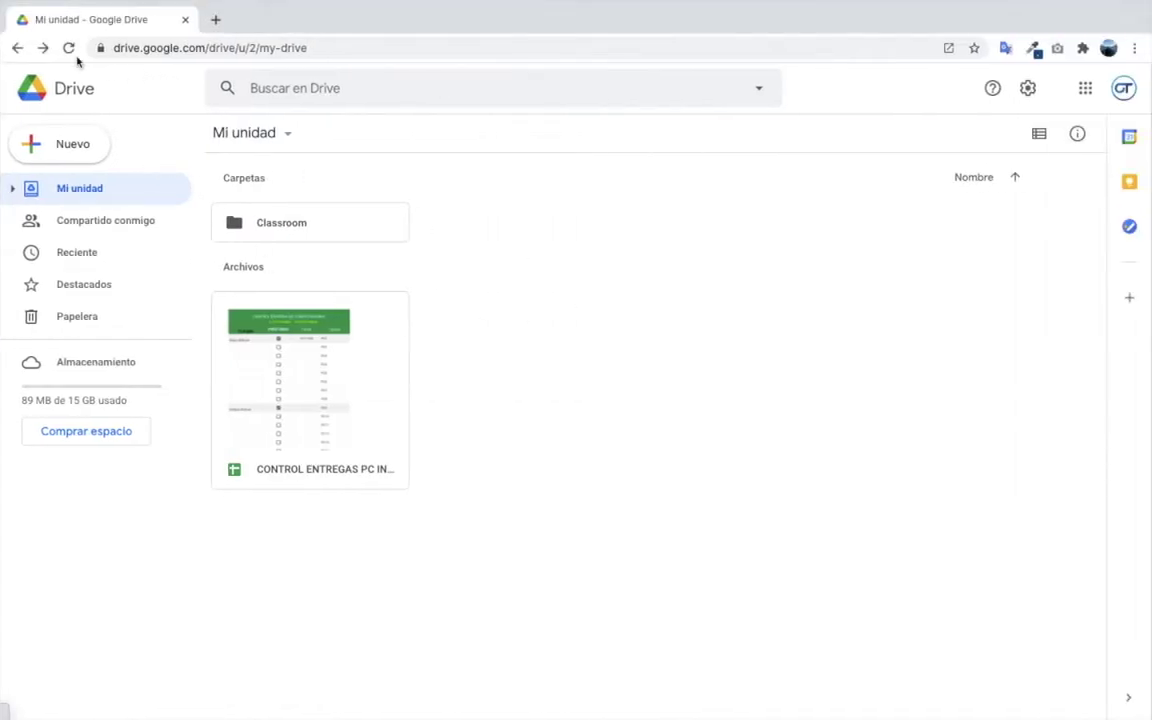
# - Reload My Drive and open Classroom > 01 GENE (LENG)
pyautogui.click(68, 48)
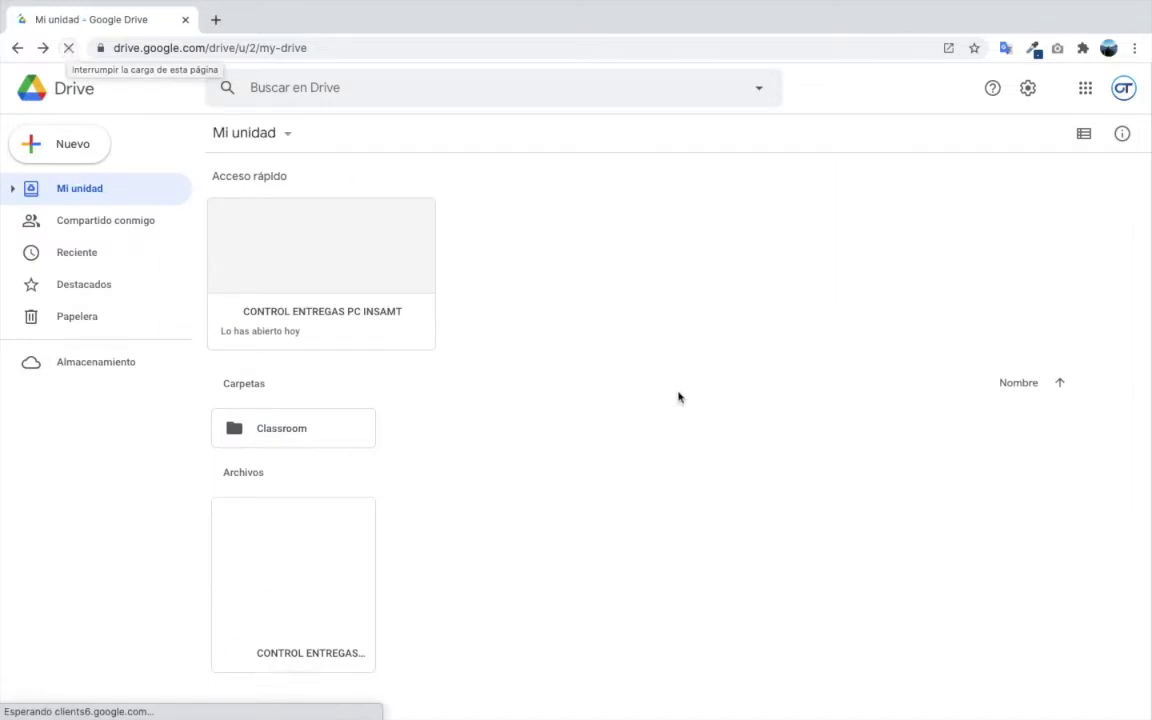
pyautogui.doubleClick(324, 430)
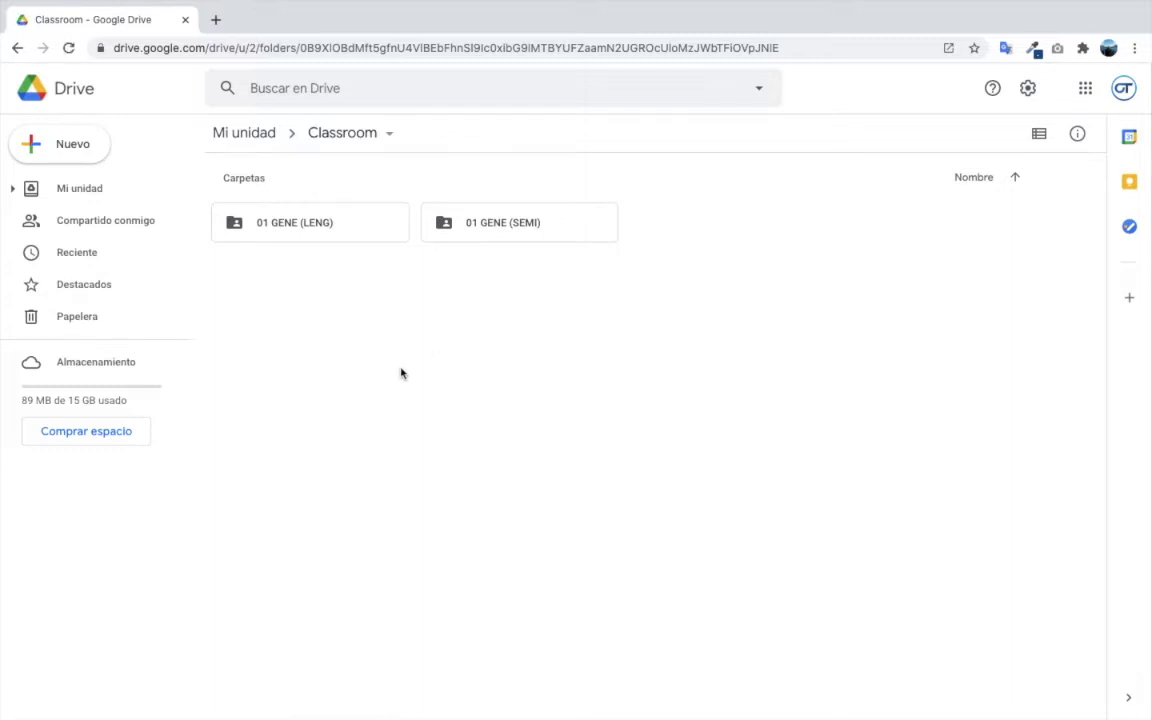
pyautogui.doubleClick(277, 228)
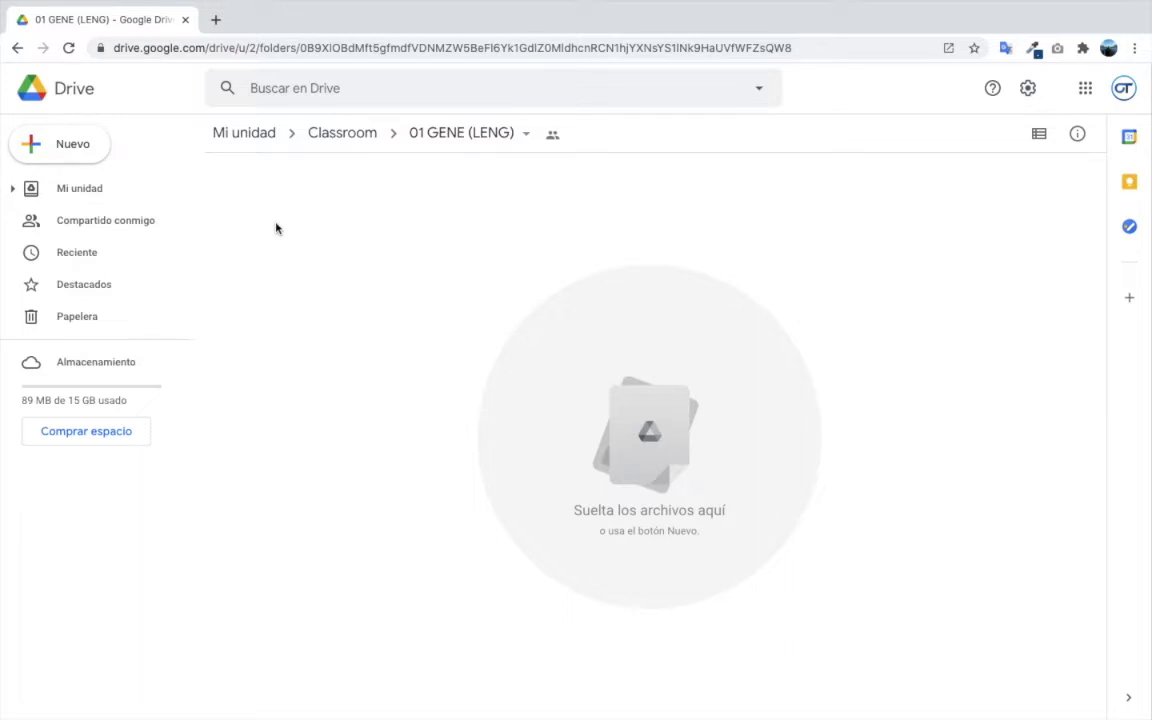
# - Upload all three files from the Desktop's LENGUAJE folder into 01 GENE (LENG)
pyautogui.rightClick(379, 268)
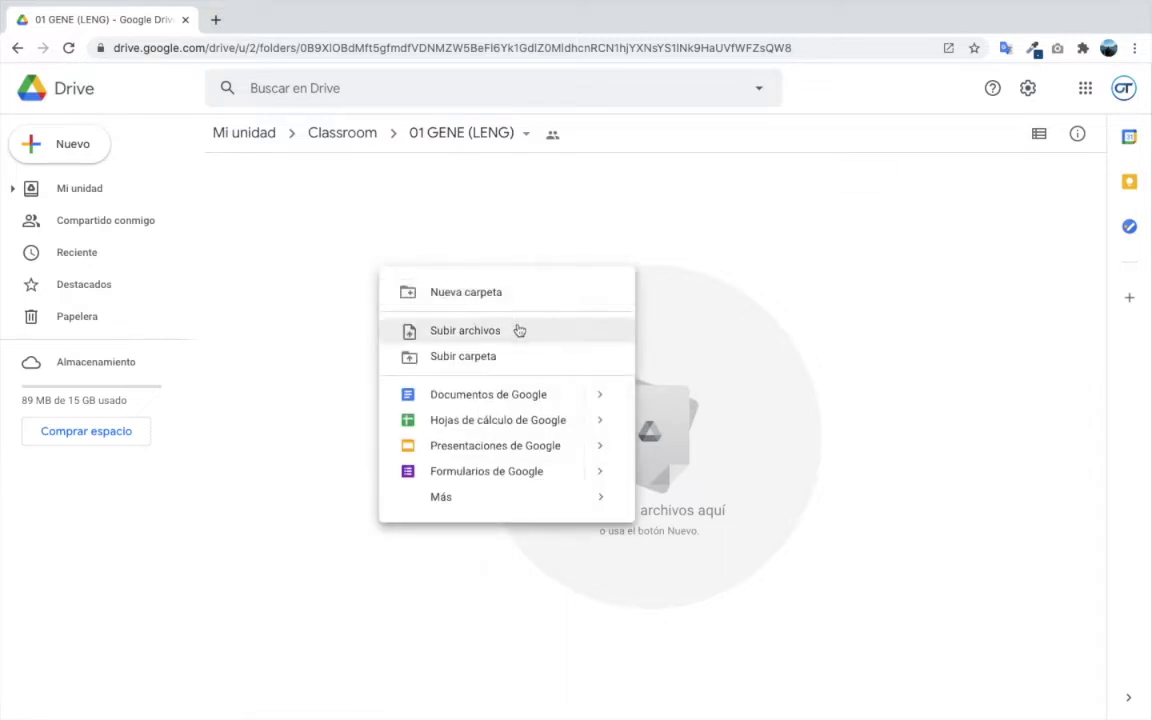
pyautogui.rightClick(368, 229)
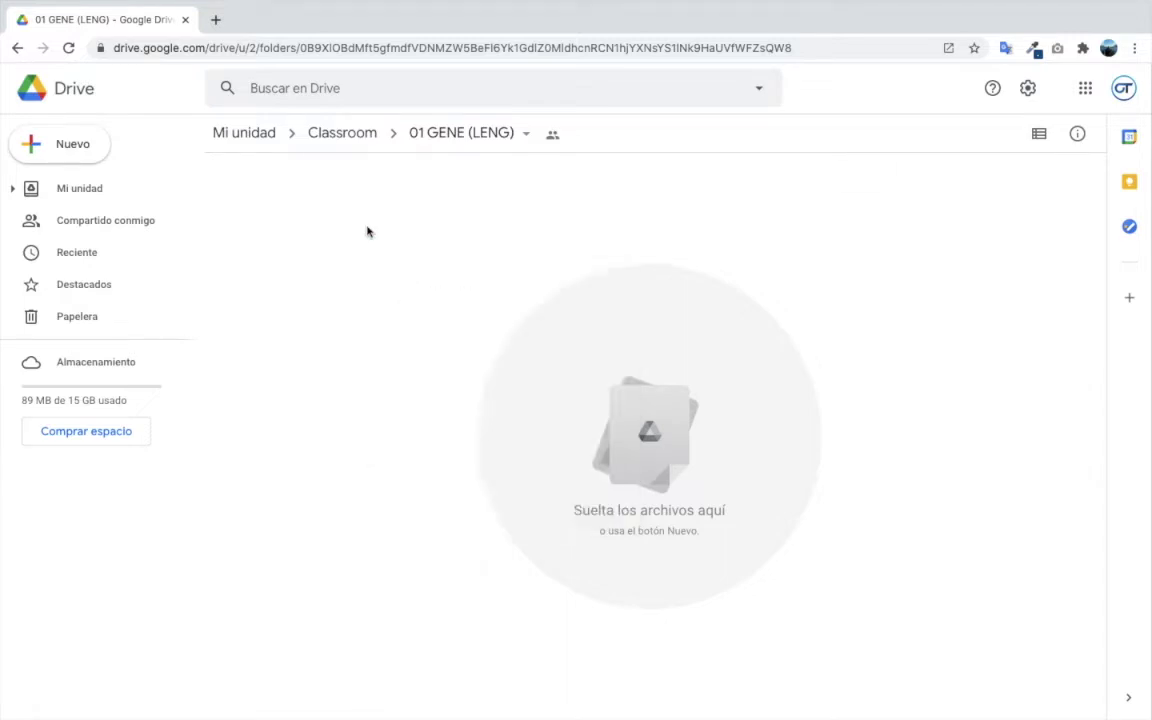
pyautogui.click(445, 292)
pyautogui.click(282, 146)
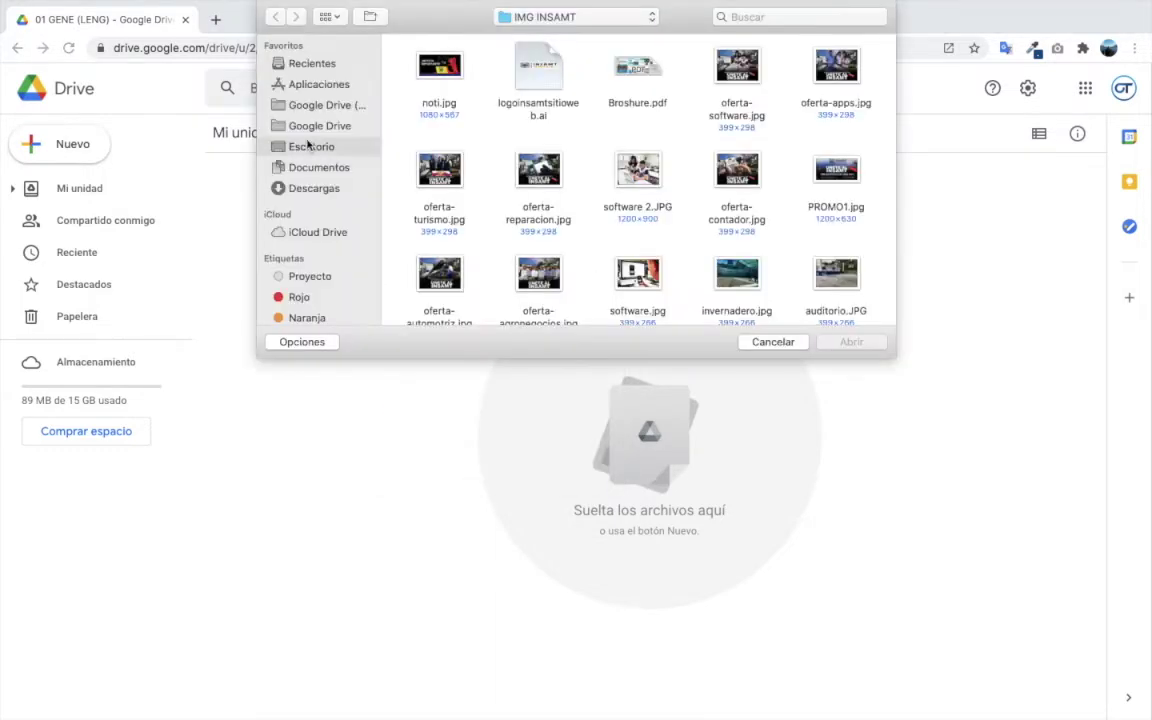
pyautogui.doubleClick(545, 105)
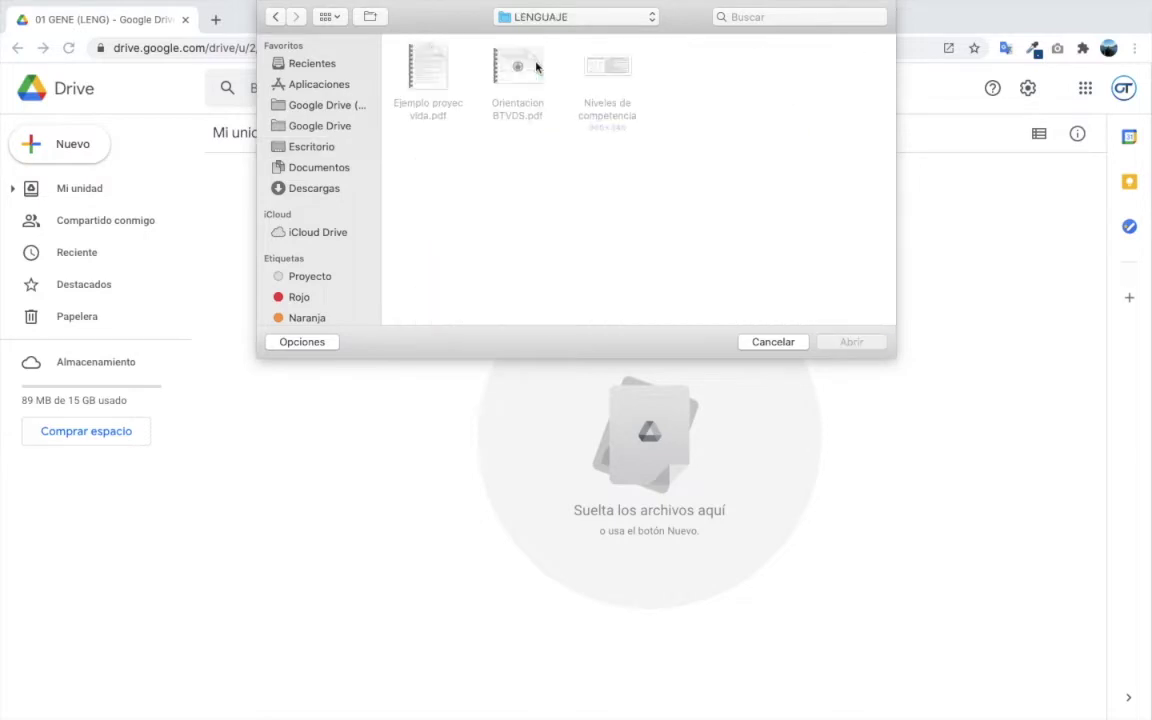
pyautogui.moveTo(414, 165); pyautogui.dragTo(812, 39)
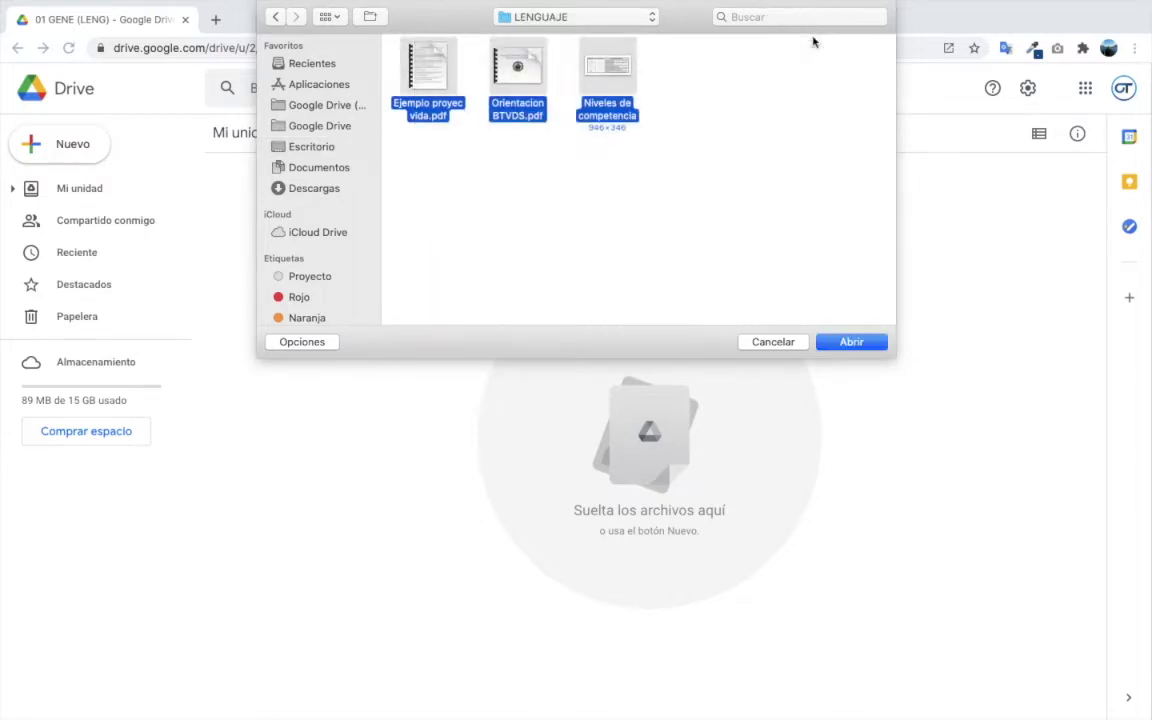
pyautogui.click(852, 342)
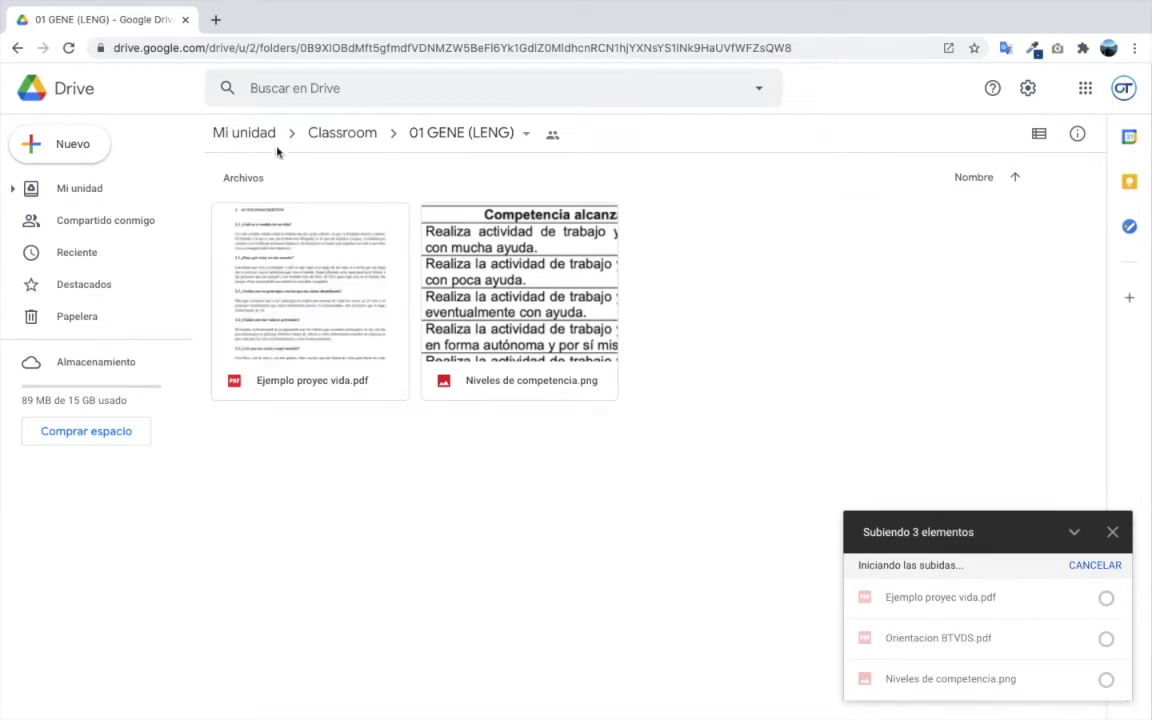
# - Create a new folder named NOTAS inside the Classroom folder
pyautogui.click(330, 136)
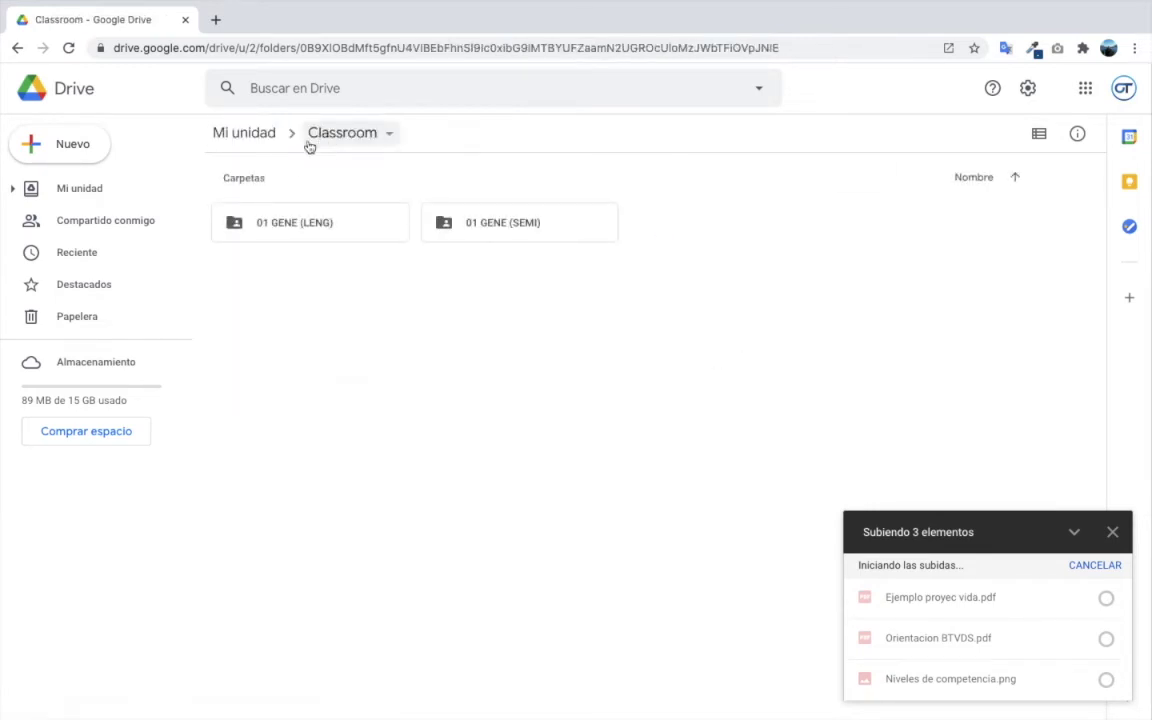
pyautogui.click(241, 133)
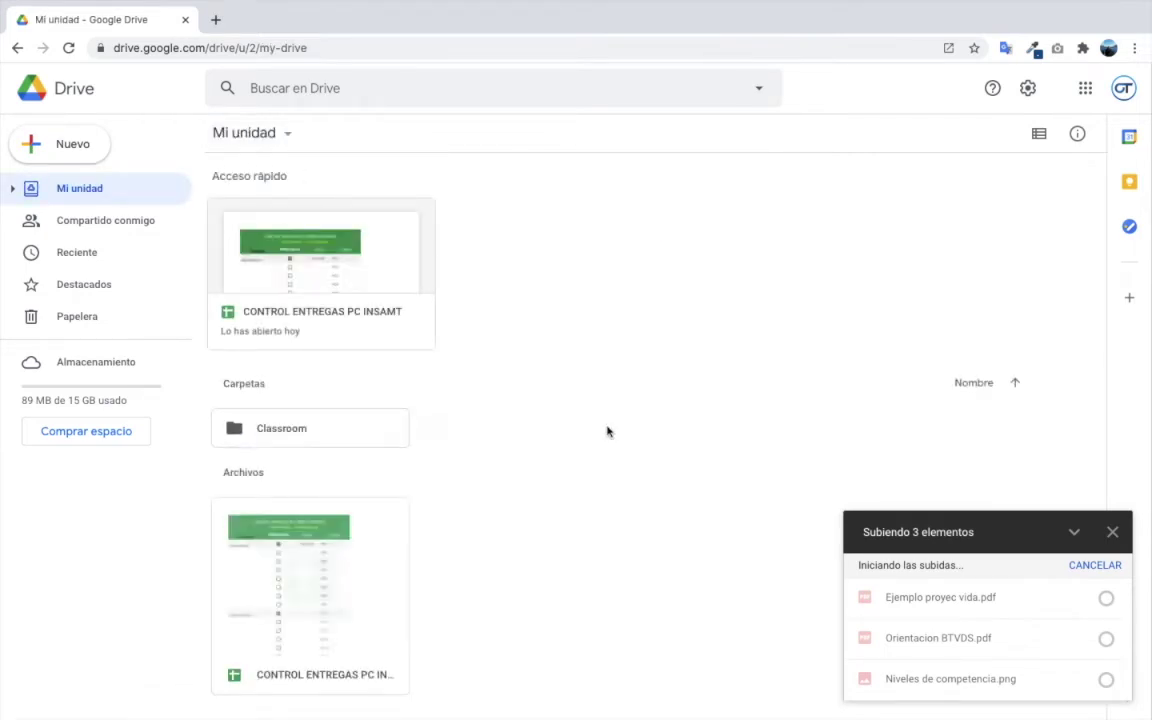
pyautogui.doubleClick(285, 434)
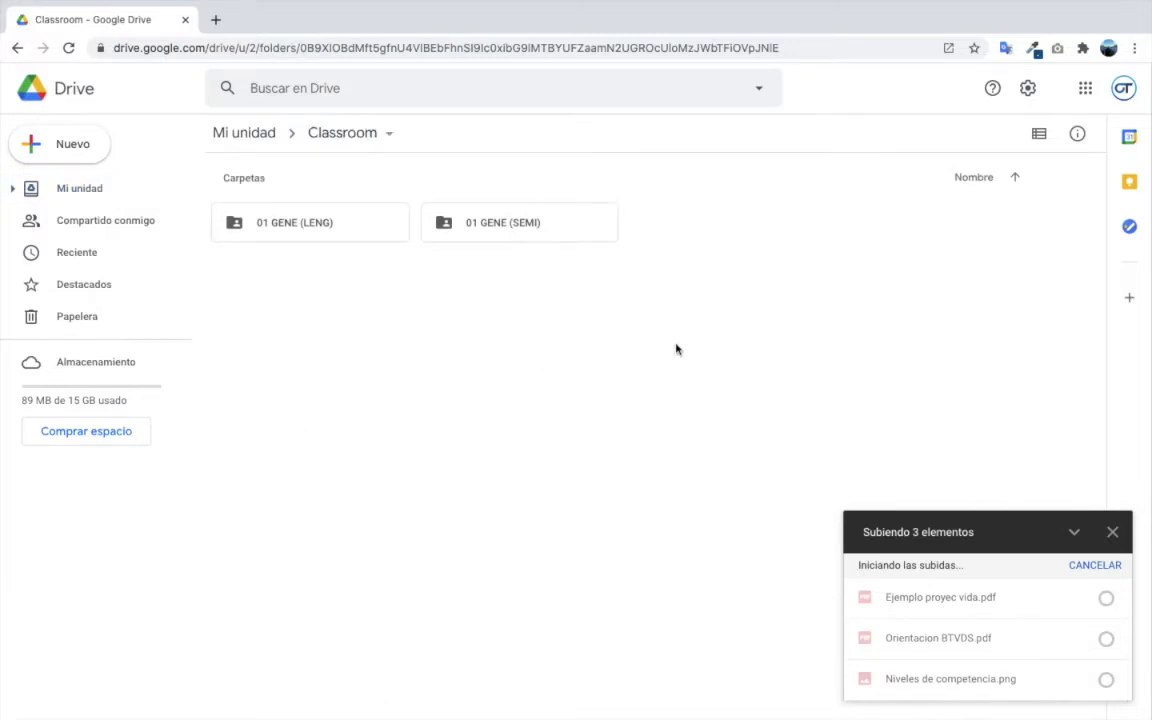
pyautogui.rightClick(770, 281)
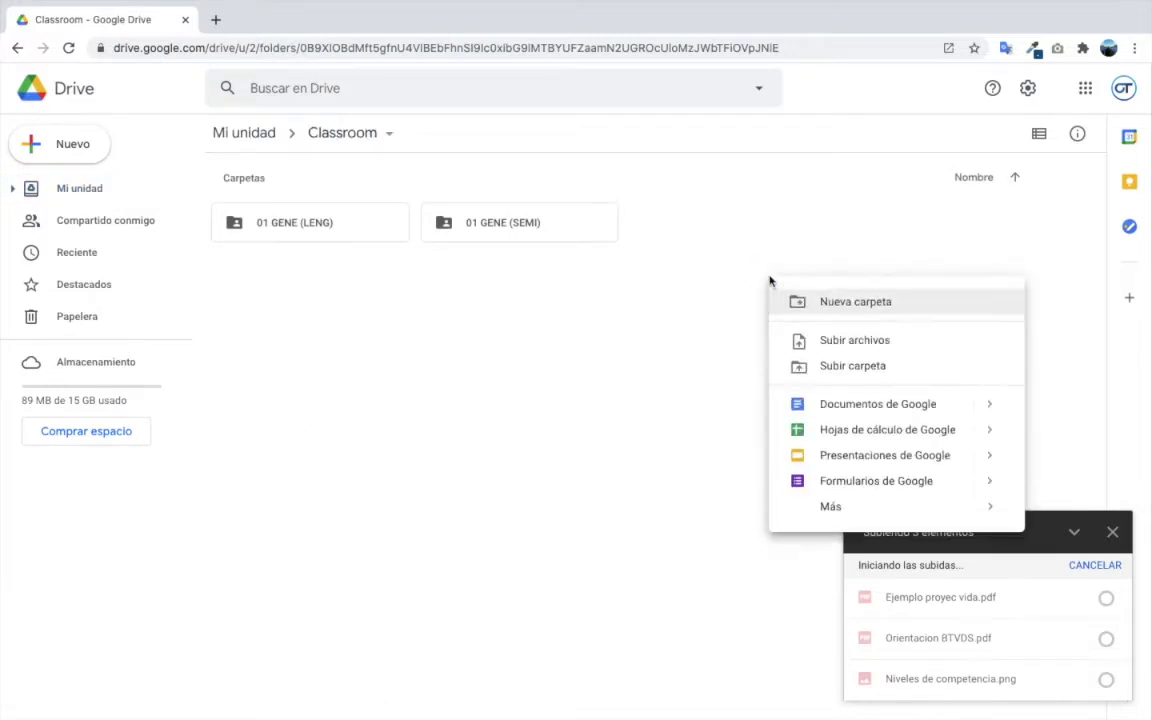
pyautogui.click(819, 306)
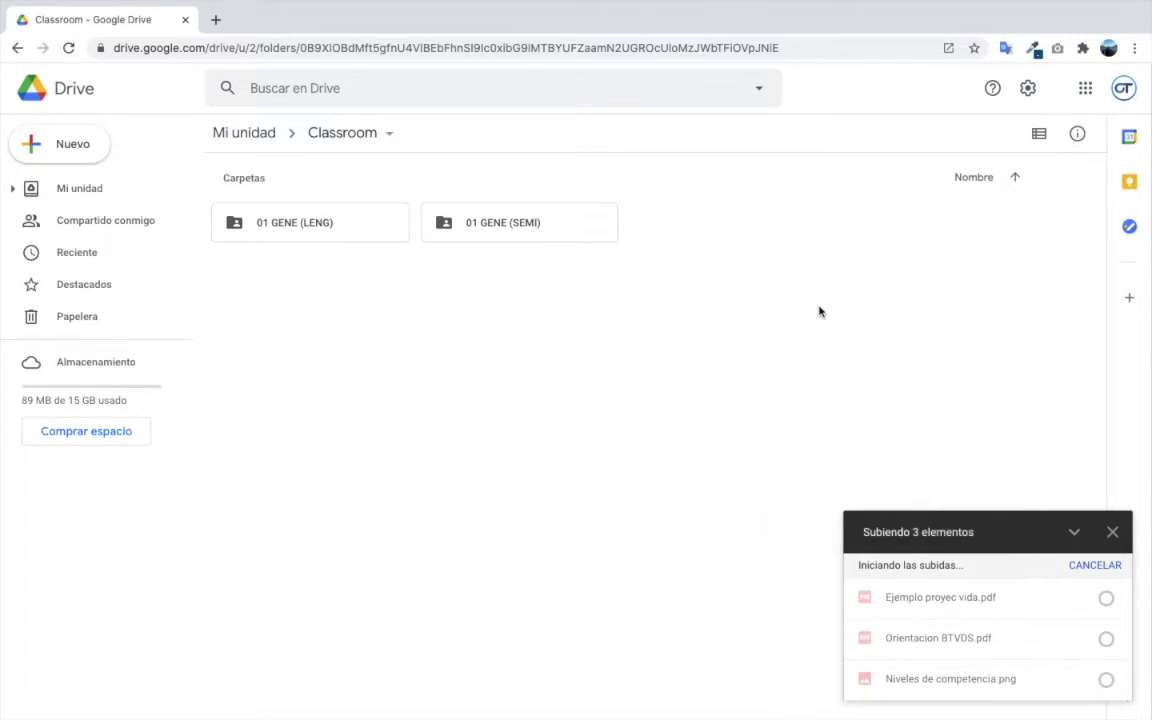
pyautogui.write('NOTAS')
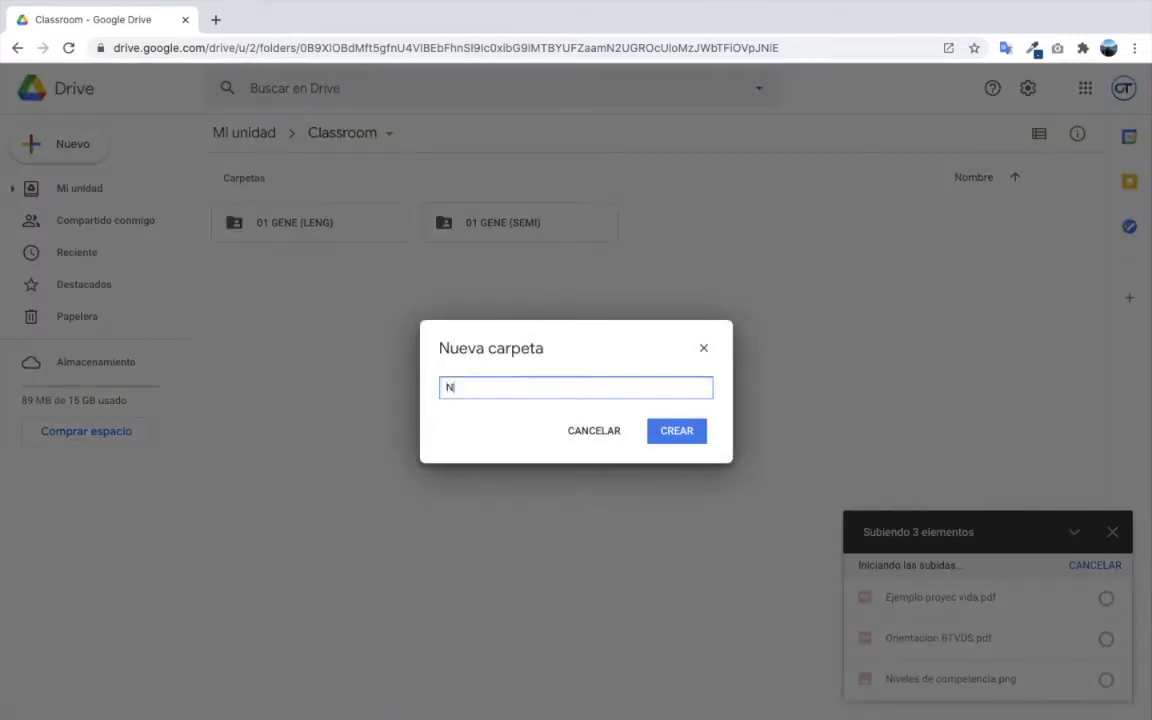
pyautogui.click(692, 434)
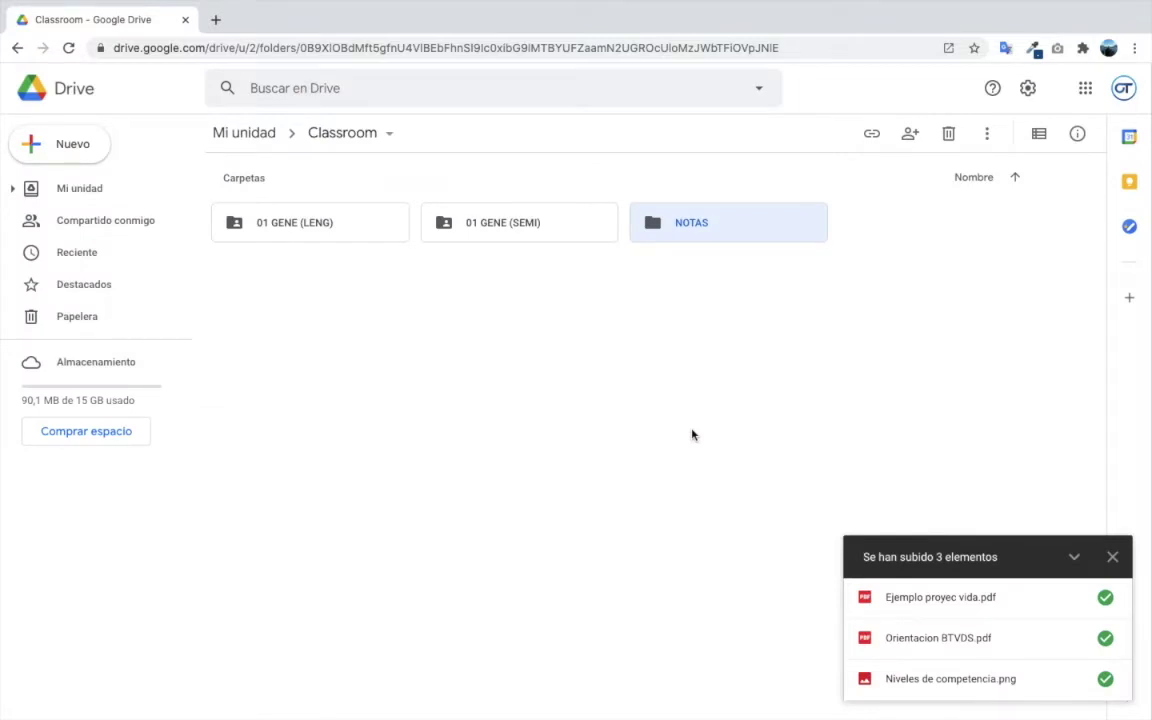
# - Share NOTAS so anyone with the link can view it, and copy the link
pyautogui.rightClick(705, 226)
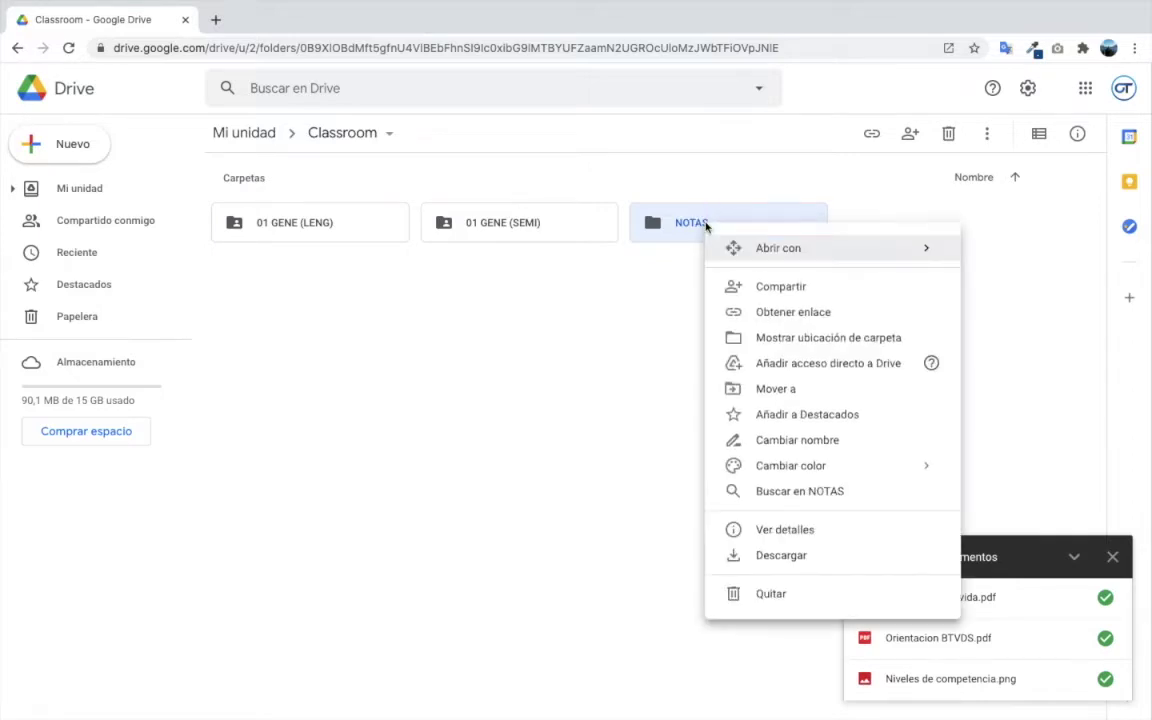
pyautogui.click(770, 289)
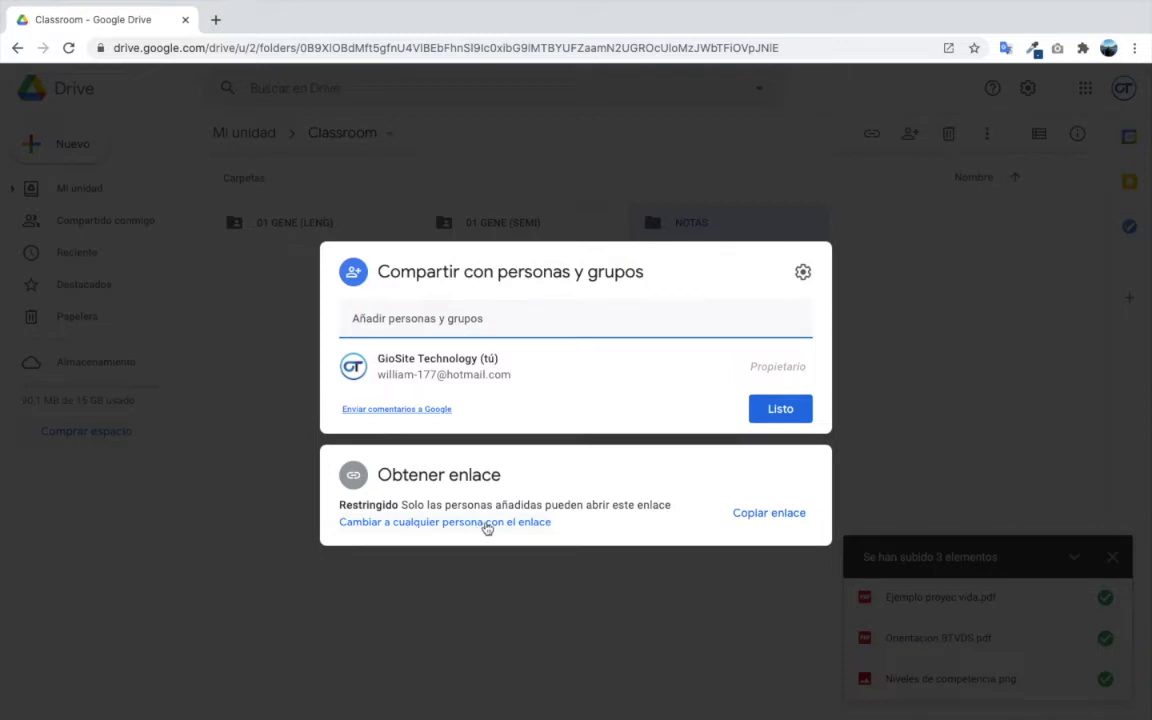
pyautogui.click(531, 522)
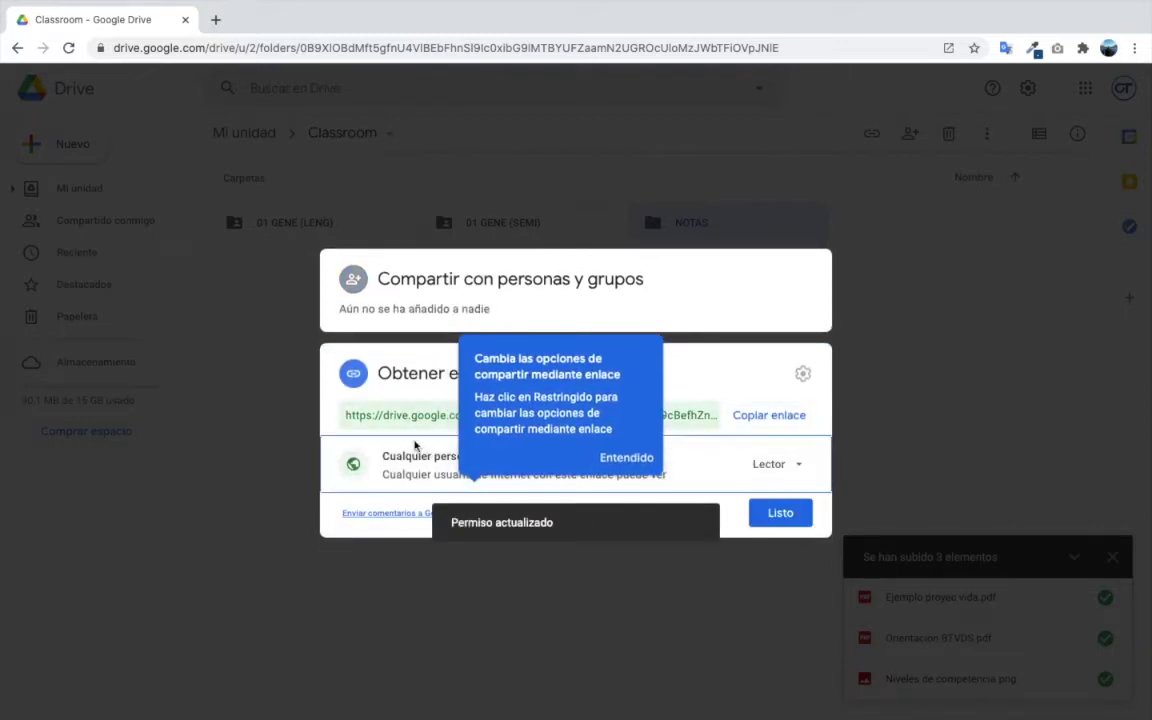
pyautogui.click(626, 460)
pyautogui.click(672, 418)
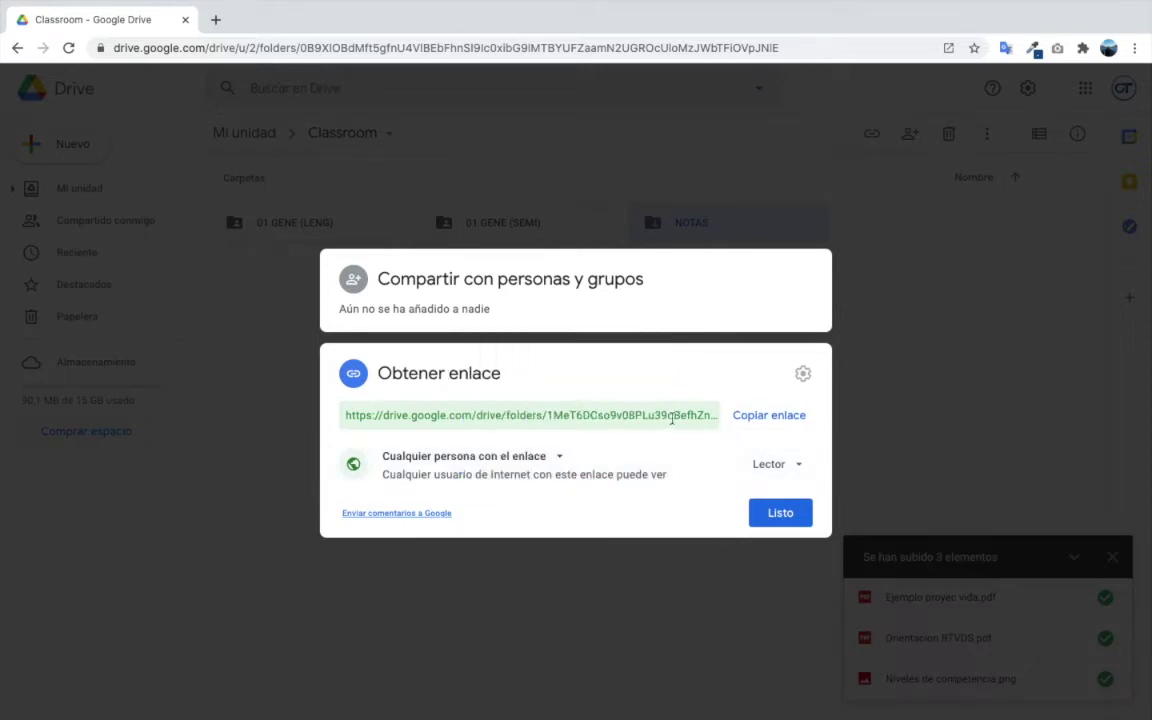
pyautogui.click(765, 418)
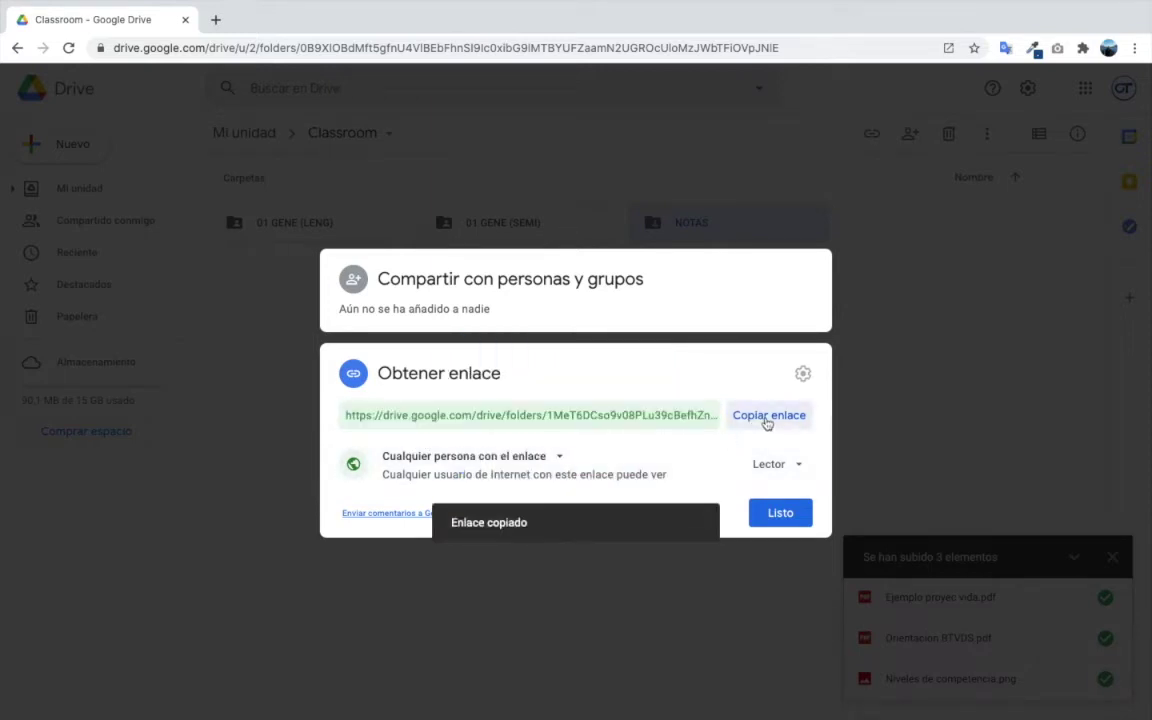
pyautogui.click(789, 515)
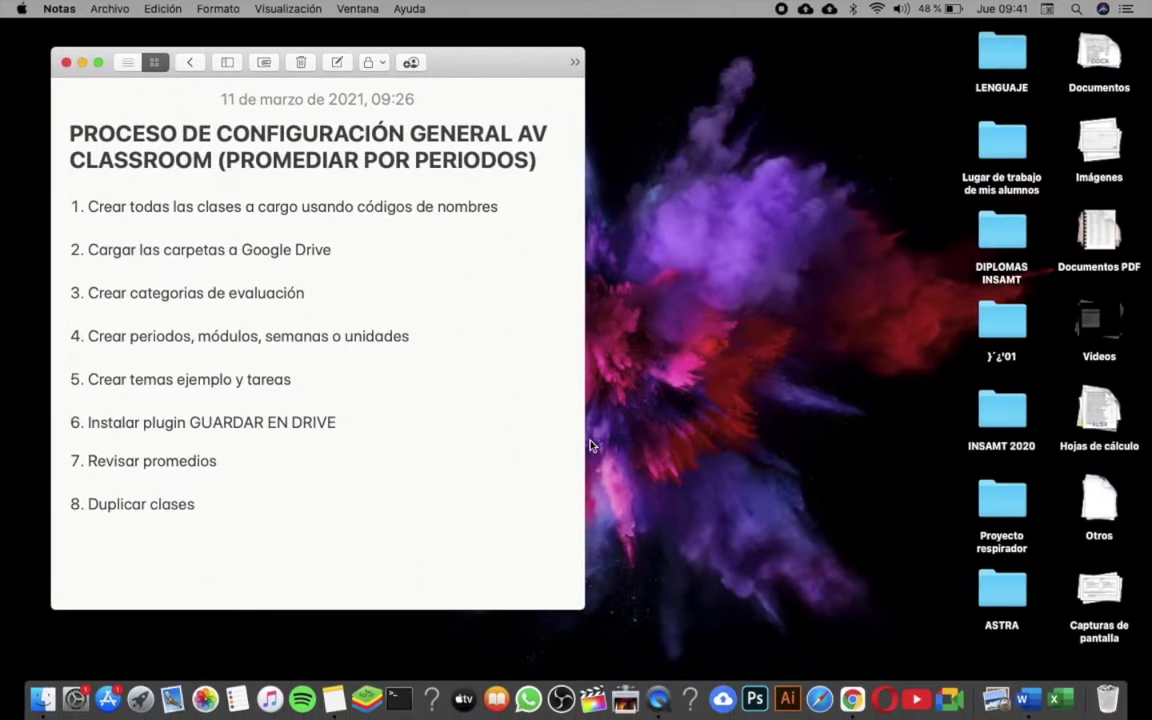
# - Paste the NOTAS share link on a new line below '8. Duplicar clases'
pyautogui.click(283, 570)
pyautogui.press('Return')
pyautogui.press('Return')
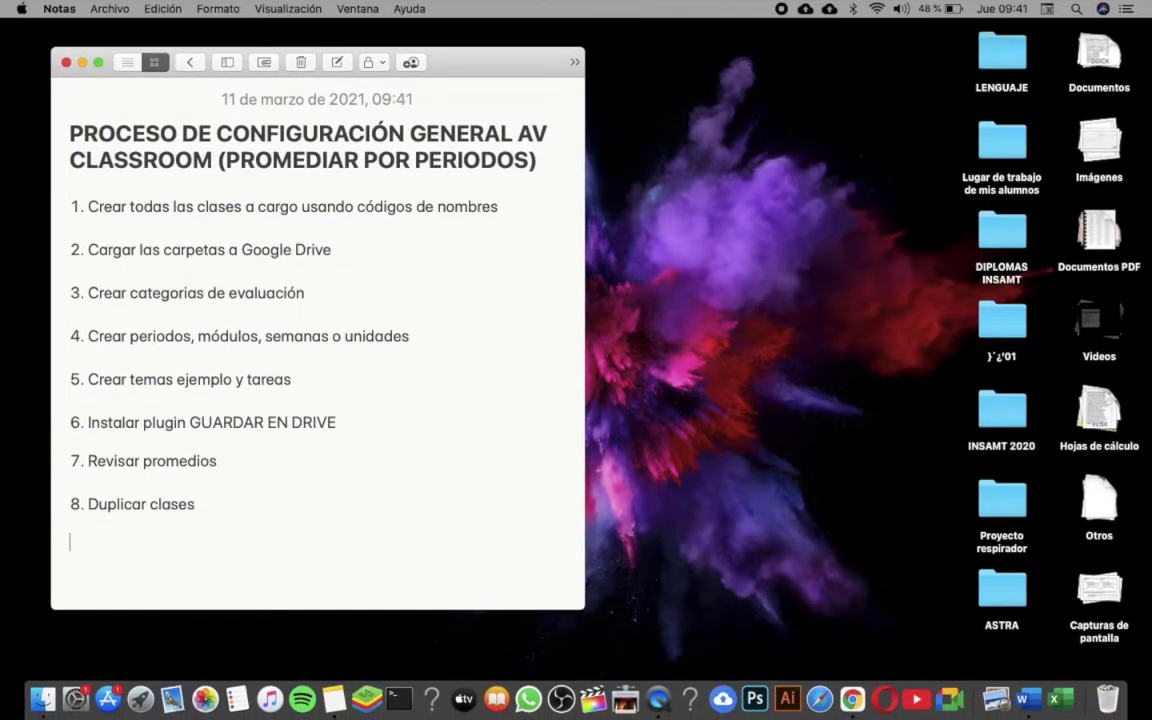
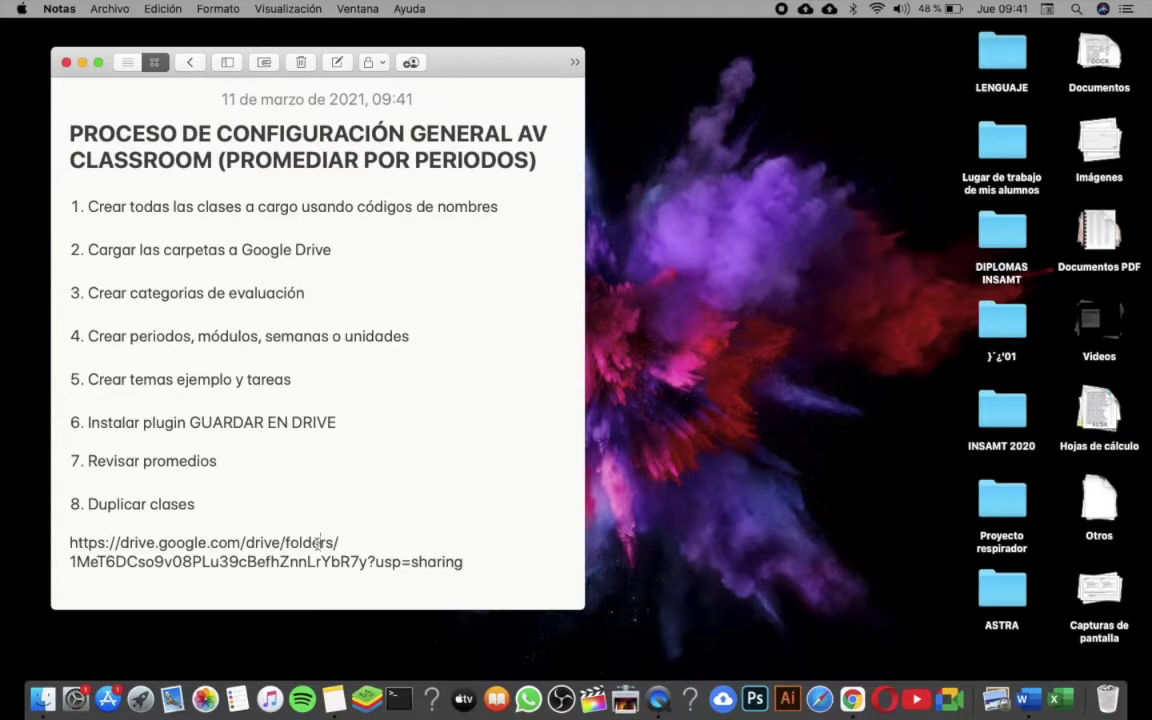
pyautogui.doubleClick(318, 542)
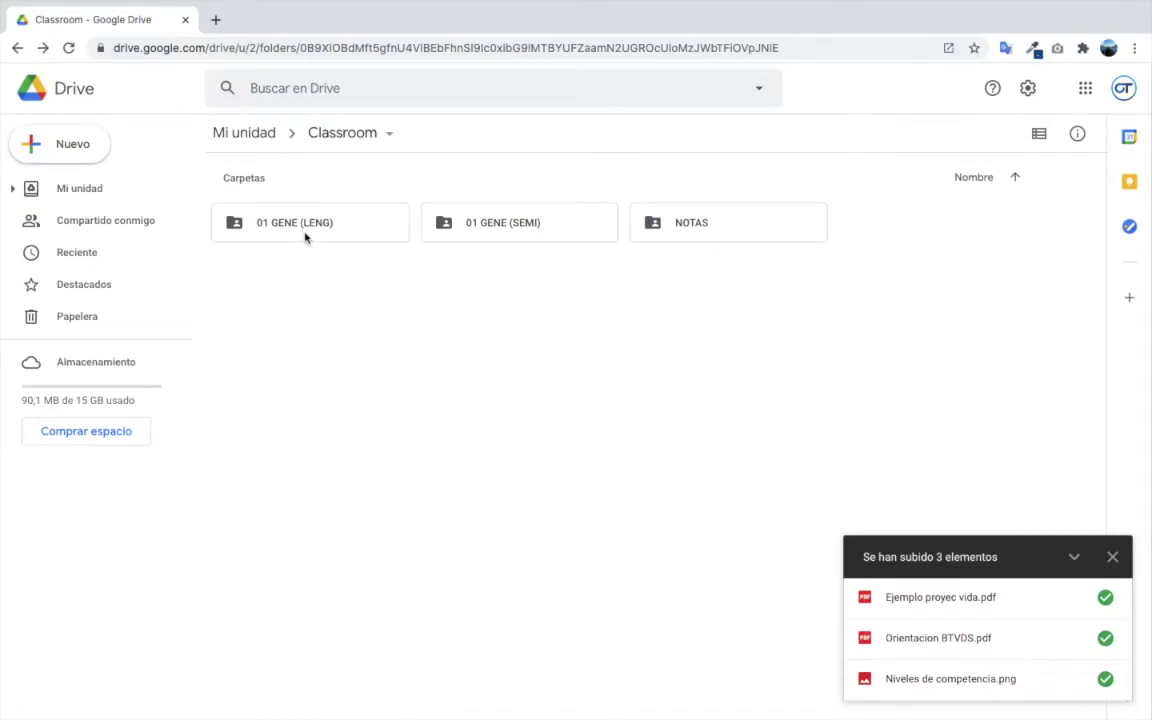
# - Check the uploads in 01 GENE (LENG), go back to Classroom, and switch to Google Classroom
pyautogui.doubleClick(305, 237)
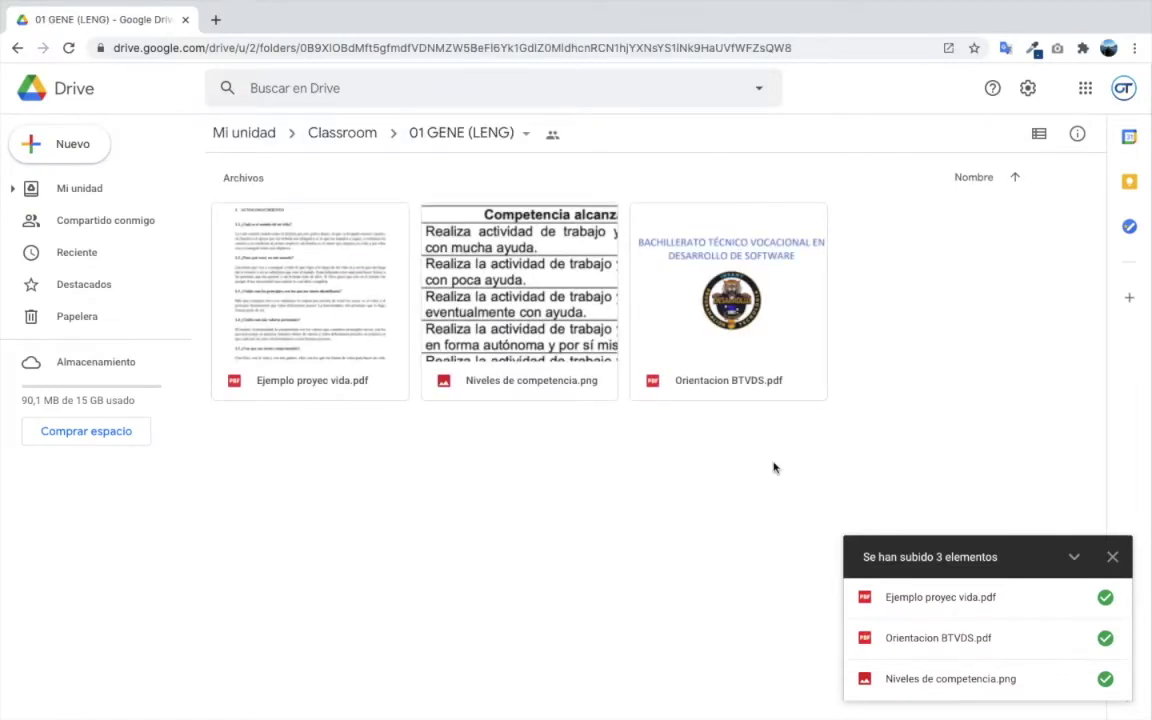
pyautogui.click(16, 47)
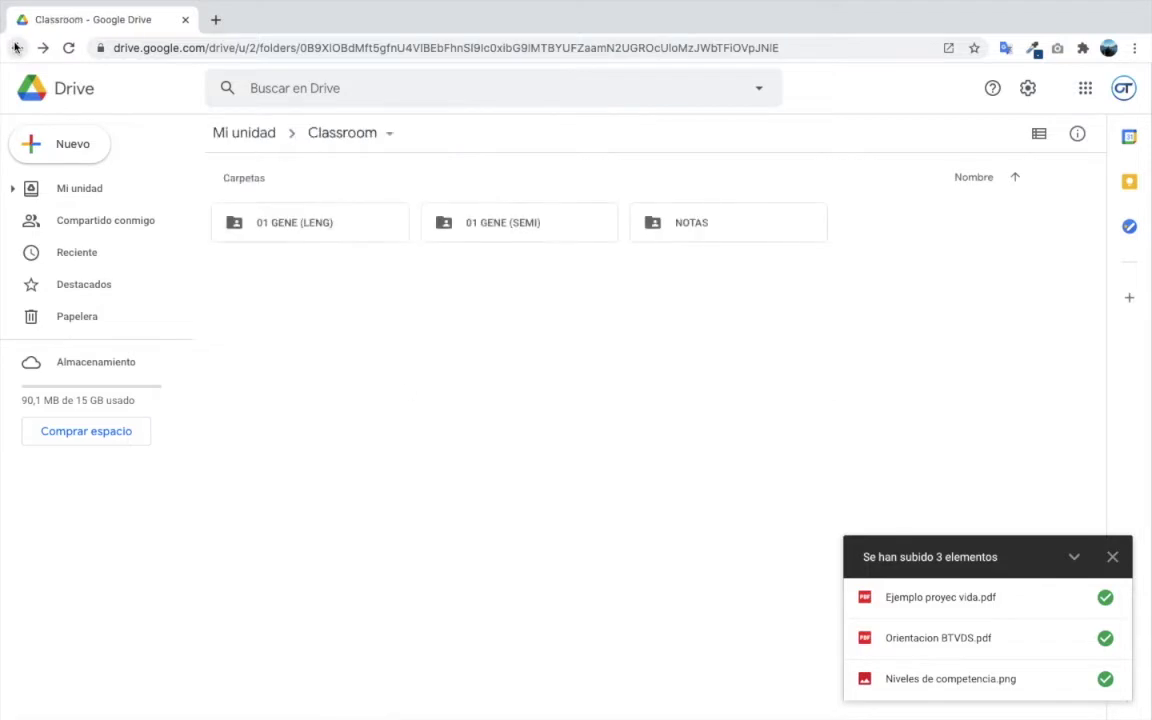
pyautogui.hotkey('ctrl', 'Left')
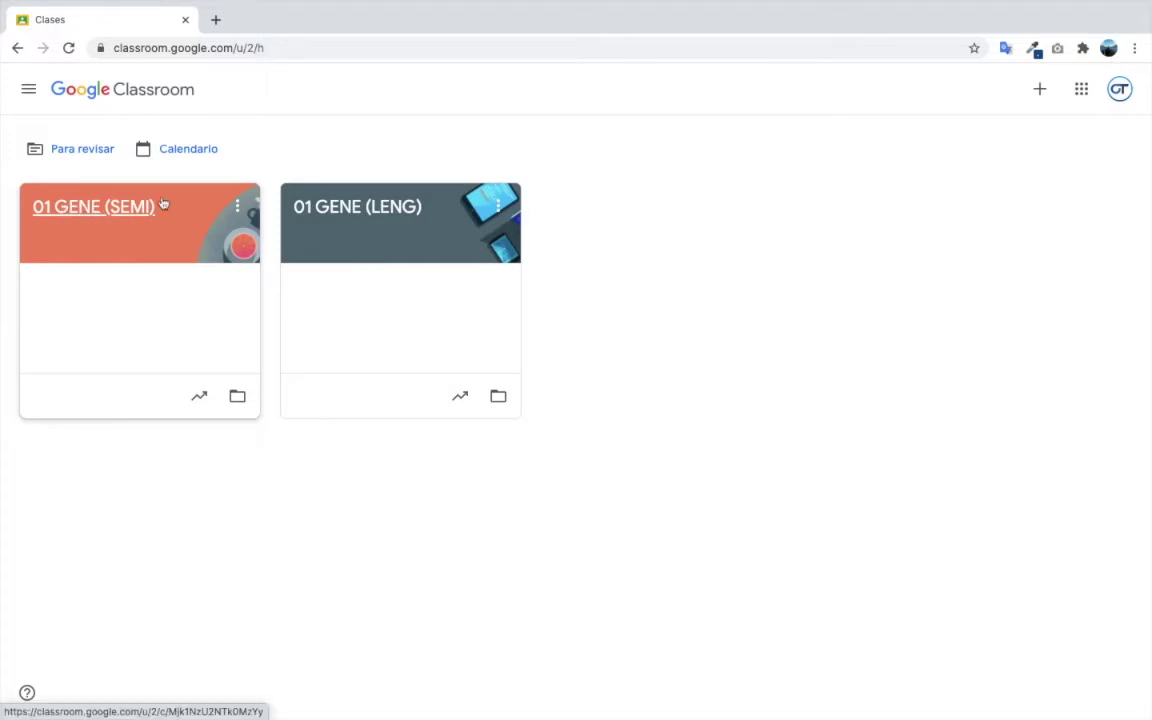
# - Open the 01 GENE (LENG) class and its Ajustes de clase dialog
pyautogui.click(378, 206)
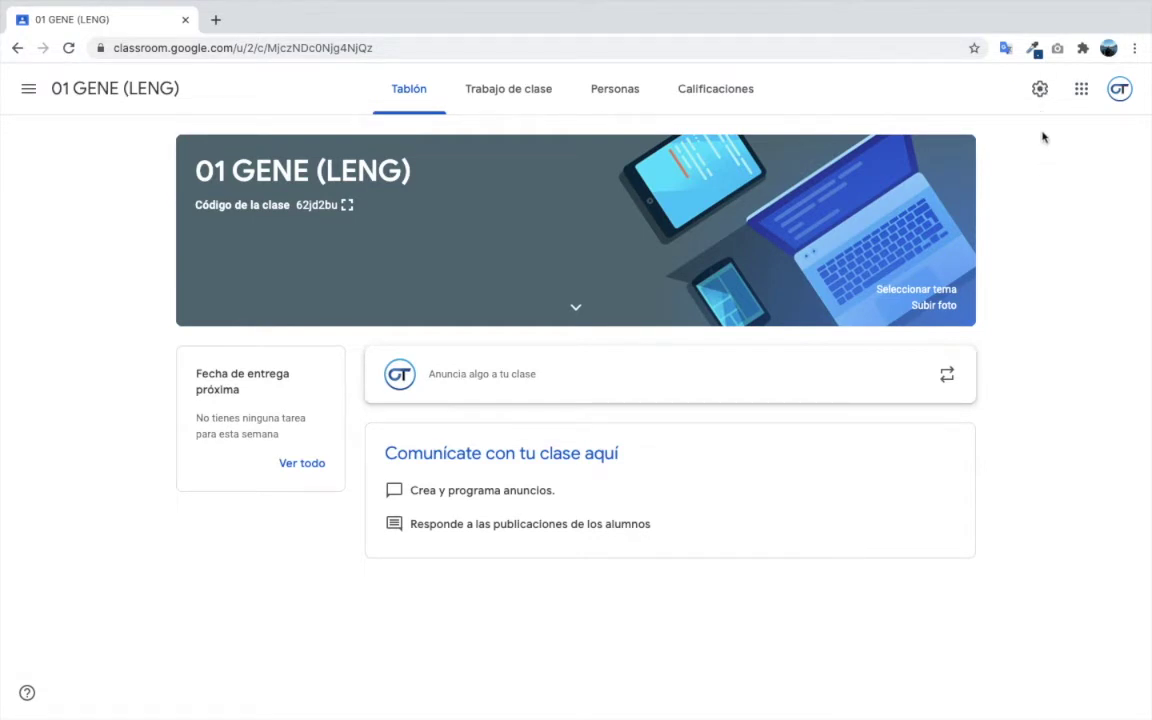
pyautogui.click(1039, 91)
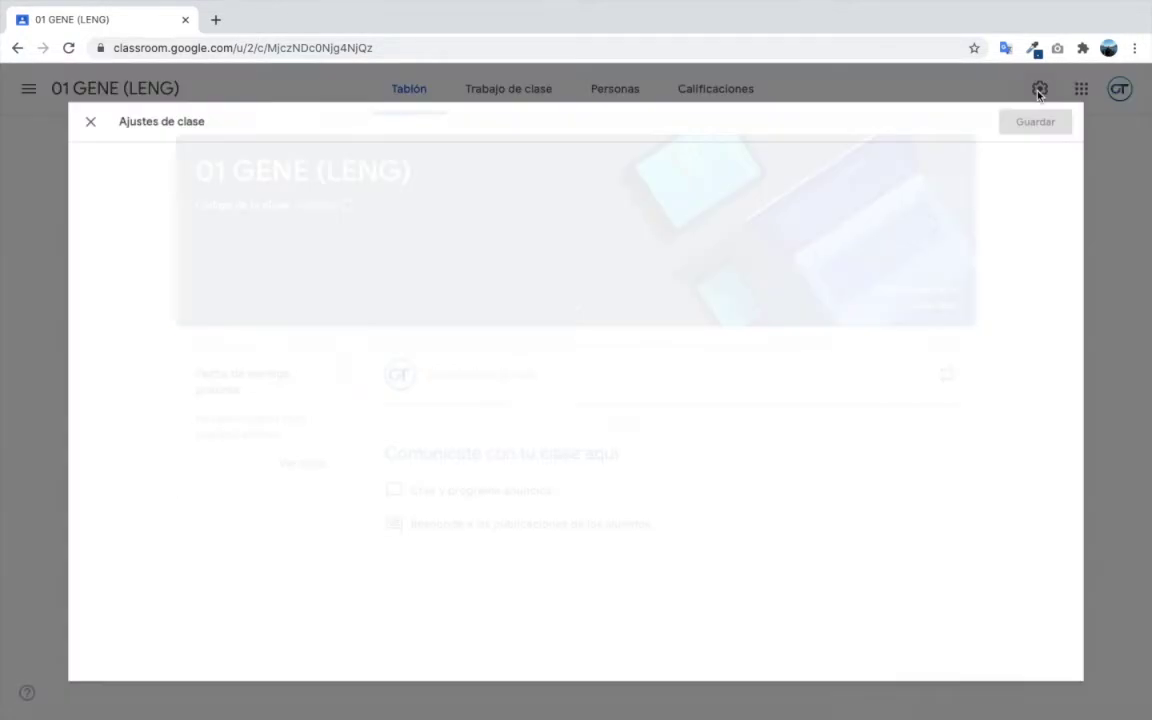
# - Switch the overall grade calculation to Ponderada por categoría and add a first category row
pyautogui.scroll(-5, 617, 340)
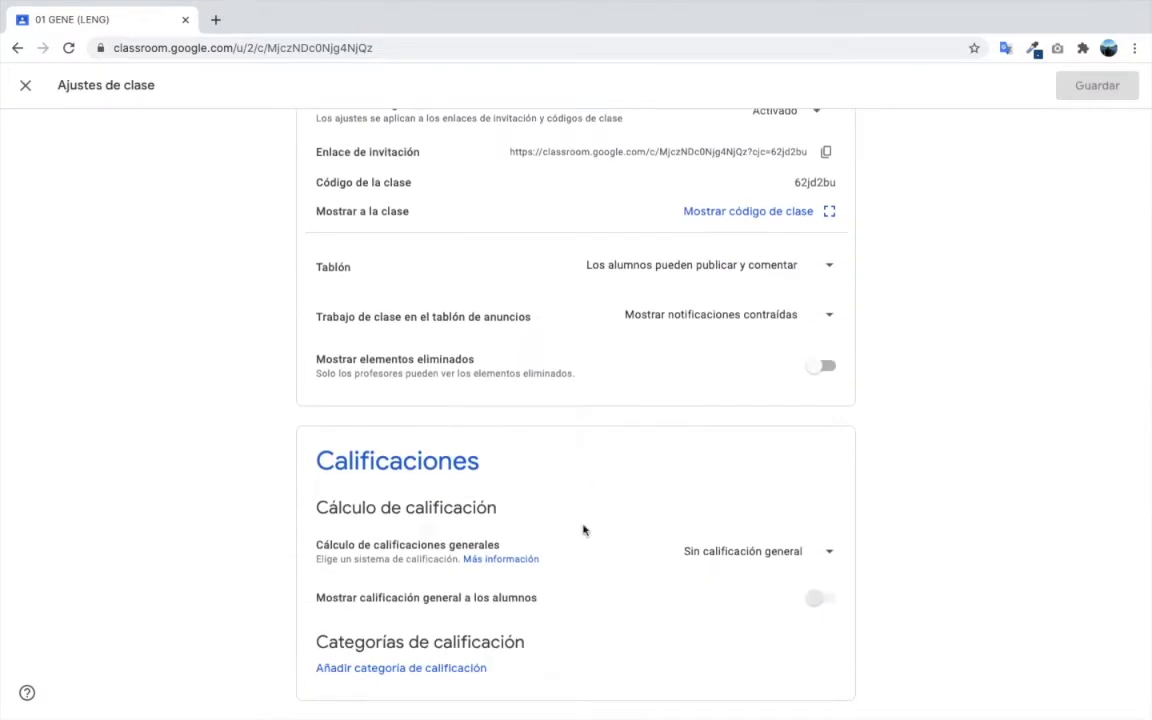
pyautogui.click(806, 556)
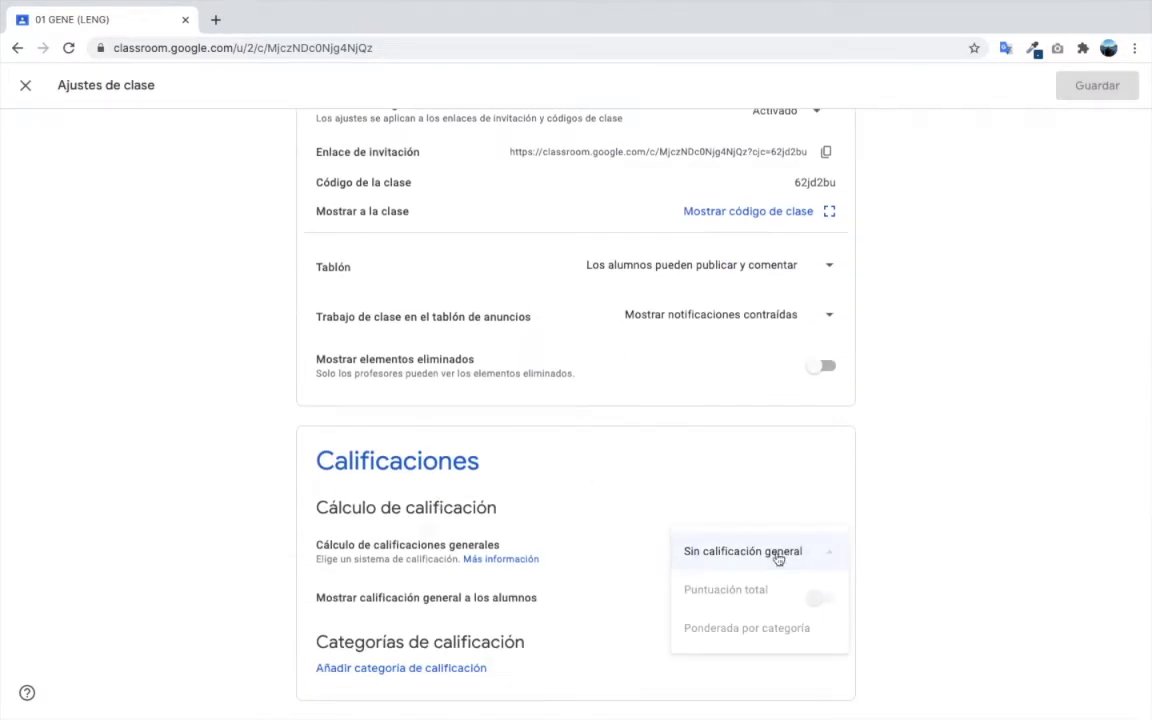
pyautogui.click(770, 631)
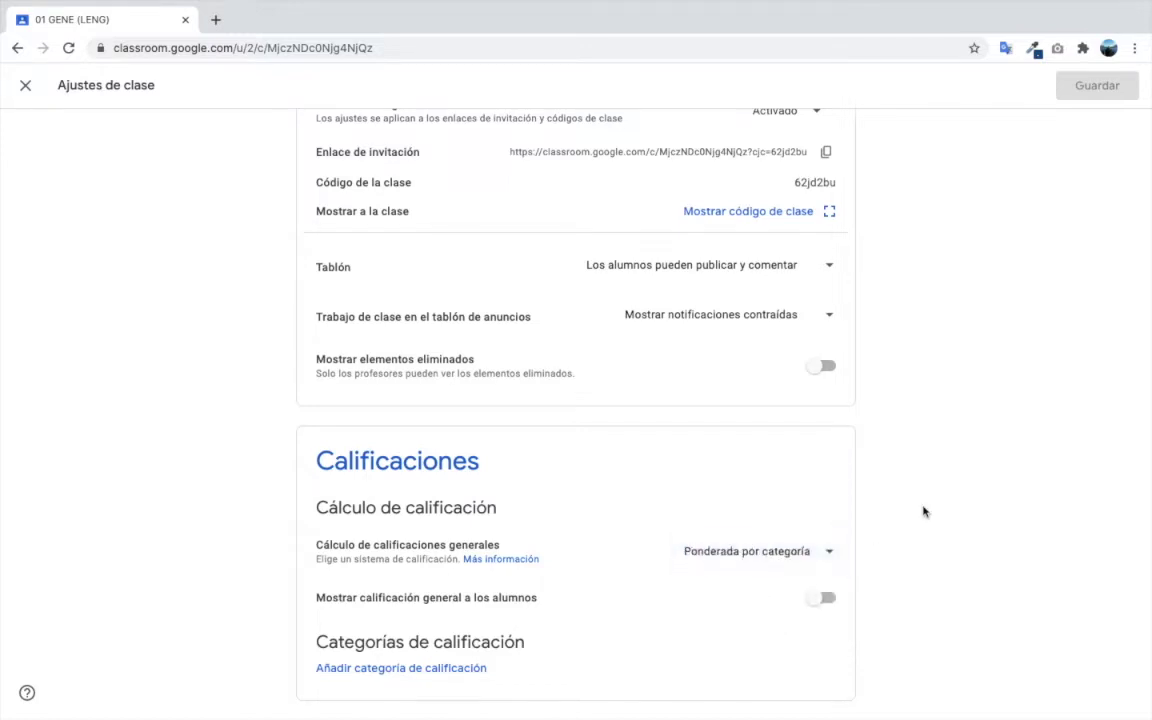
pyautogui.click(428, 665)
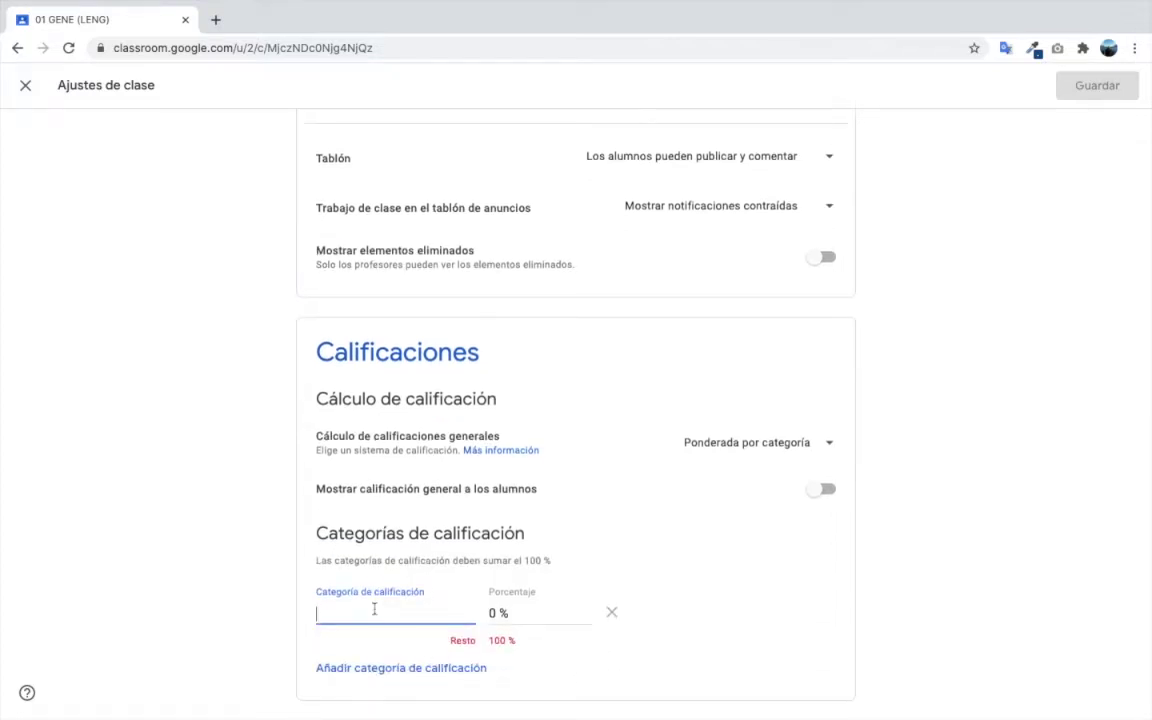
# - Create grade categories INTEGRADORA at 35 % and COTIDIANAS at 35 %
pyautogui.write('INTEGRADORA')
pyautogui.click(542, 615)
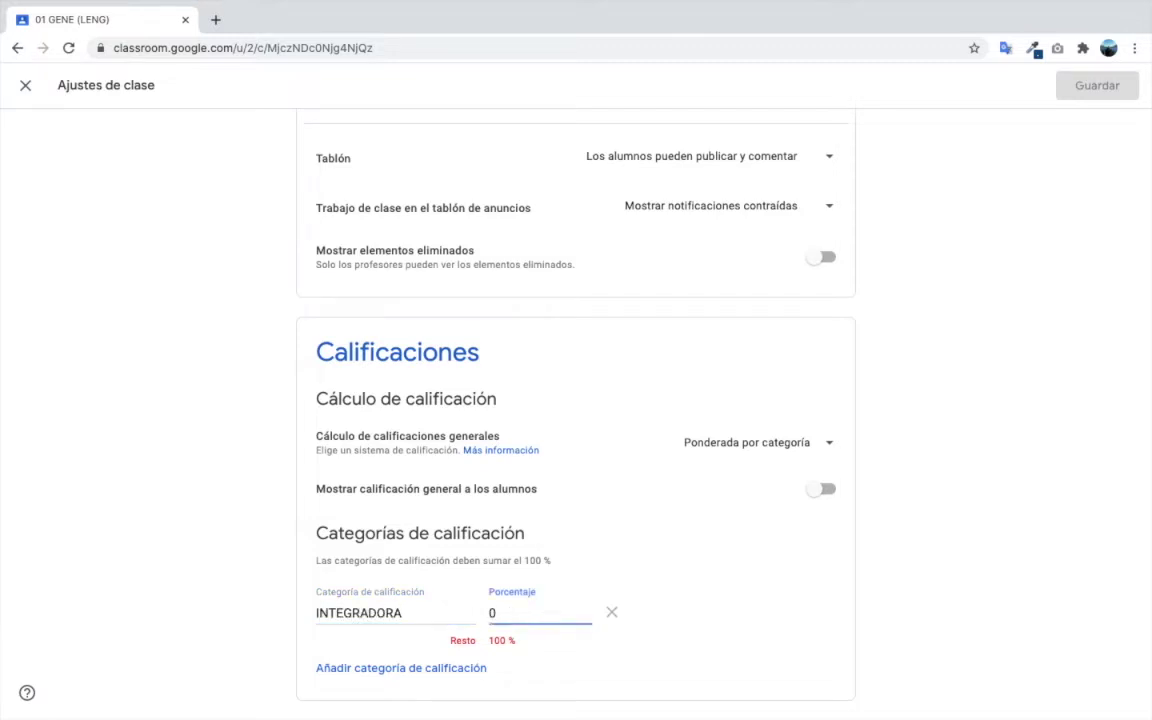
pyautogui.press('BackSpace')
pyautogui.write('35')
pyautogui.click(354, 668)
pyautogui.write('COTI')
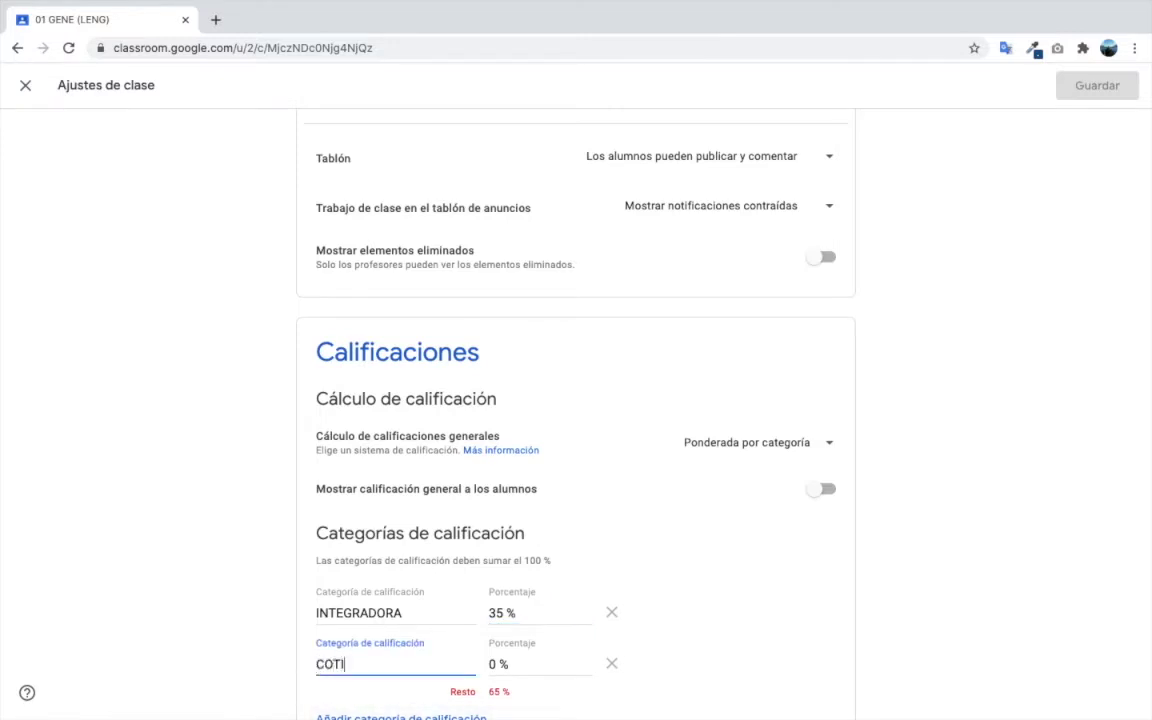
pyautogui.write('DIANAS')
pyautogui.click(542, 679)
pyautogui.click(532, 665)
pyautogui.press('BackSpace')
pyautogui.write('35')
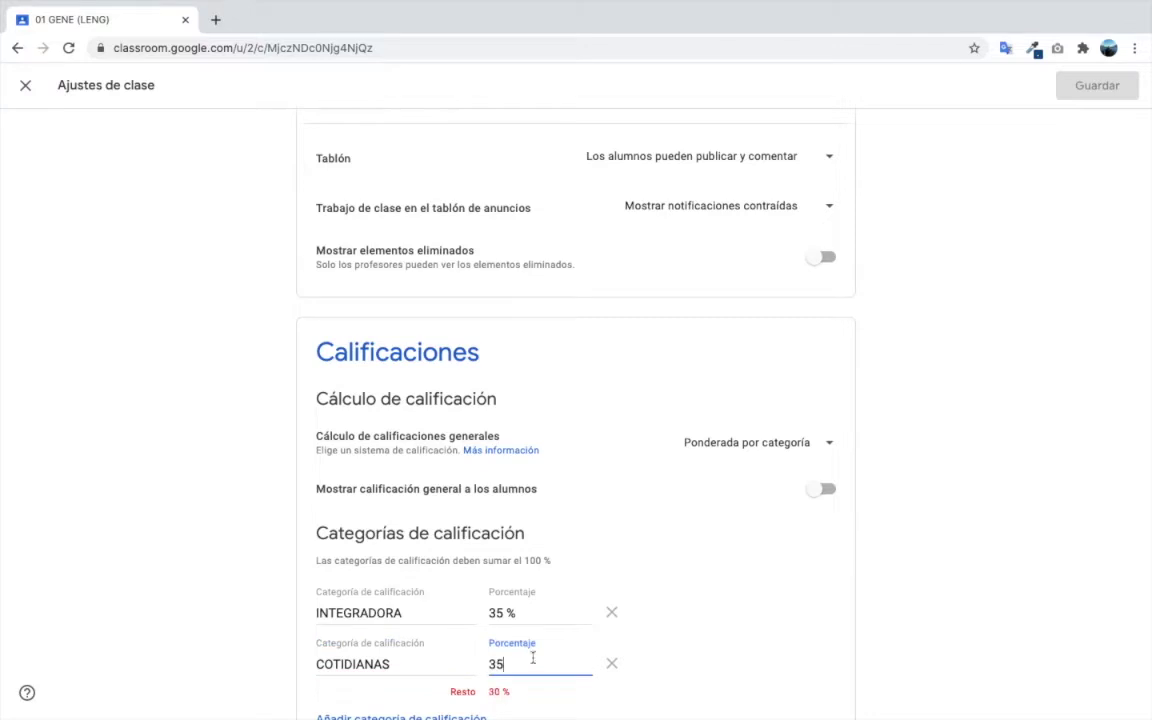
# - Add the EXAMEN category at 30 %, removing a stray empty row
pyautogui.scroll(-1, 532, 650)
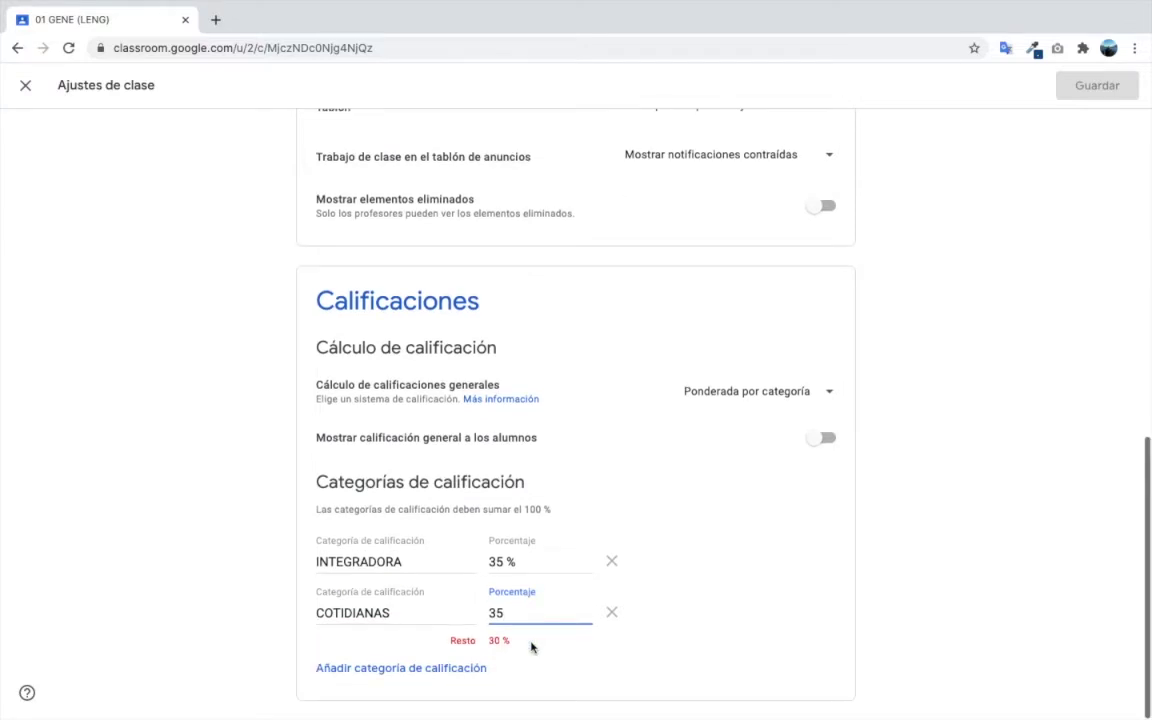
pyautogui.click(395, 673)
pyautogui.scroll(-1, 600, 625)
pyautogui.click(610, 615)
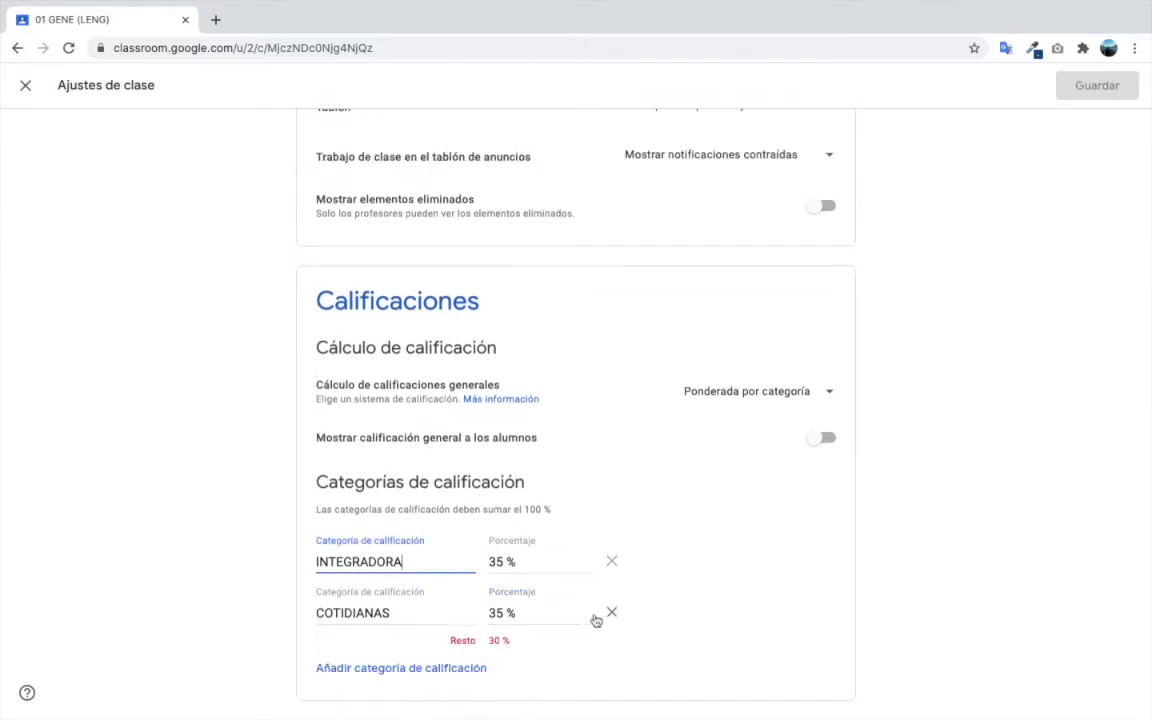
pyautogui.click(380, 670)
pyautogui.scroll(-1, 378, 666)
pyautogui.write('EX')
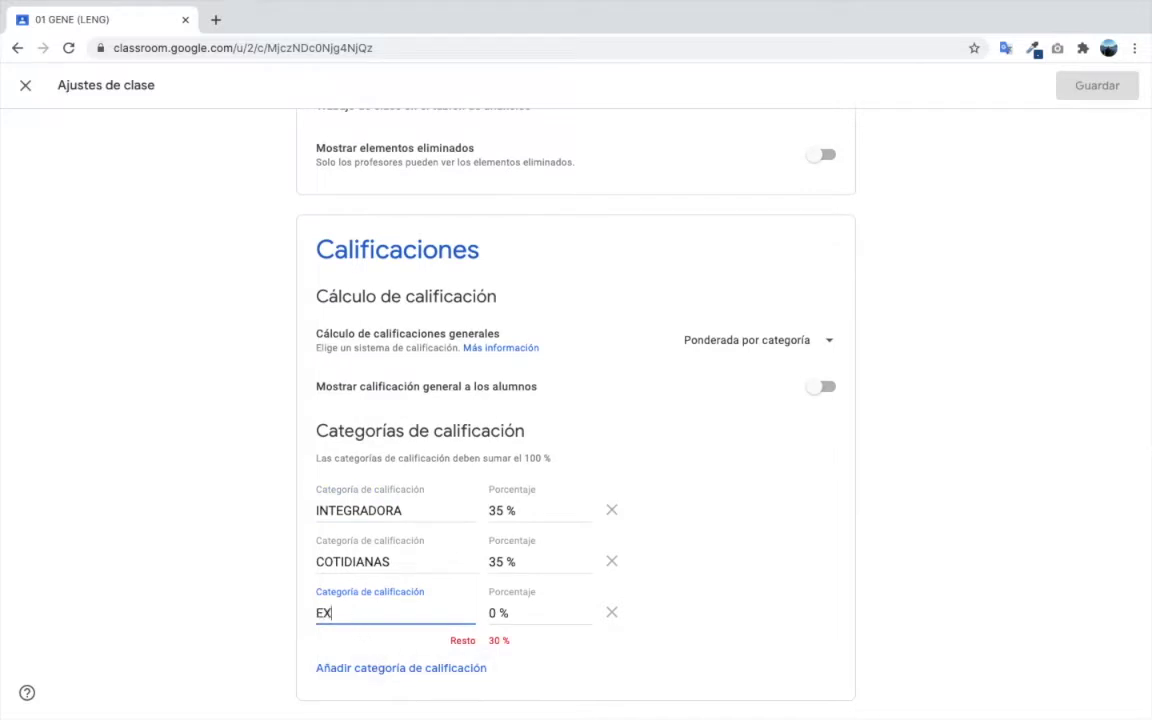
pyautogui.write('AMENE')
pyautogui.press('BackSpace')
pyautogui.press('Tab')
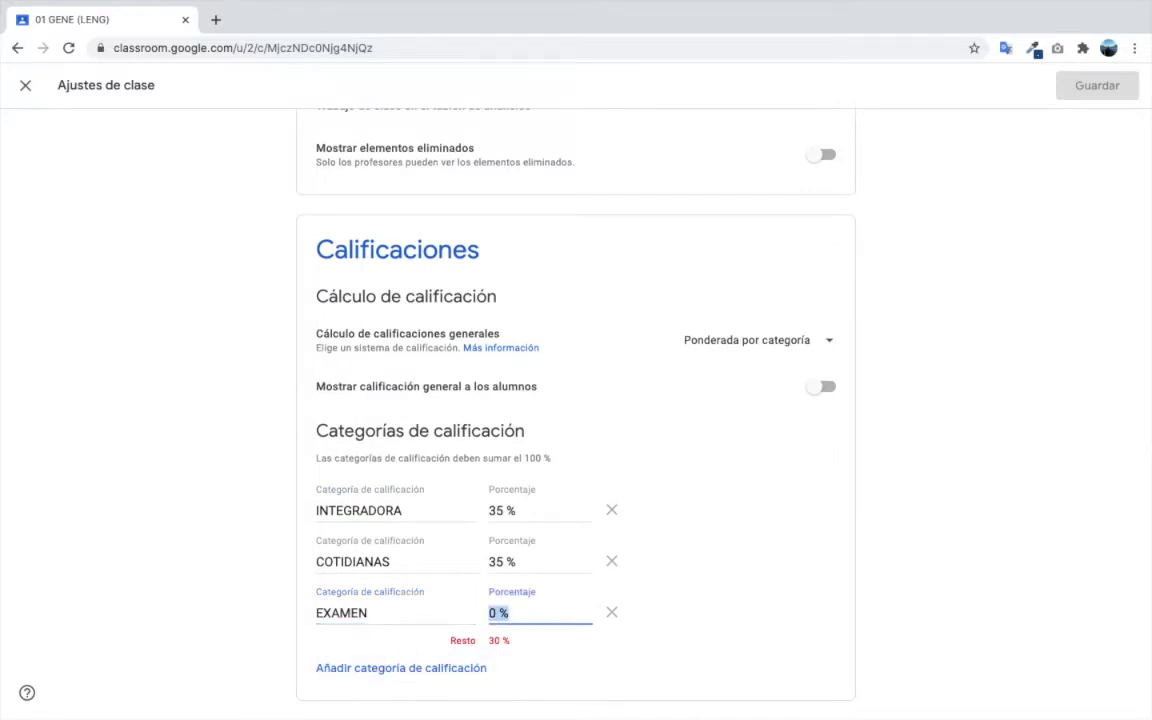
pyautogui.write('30')
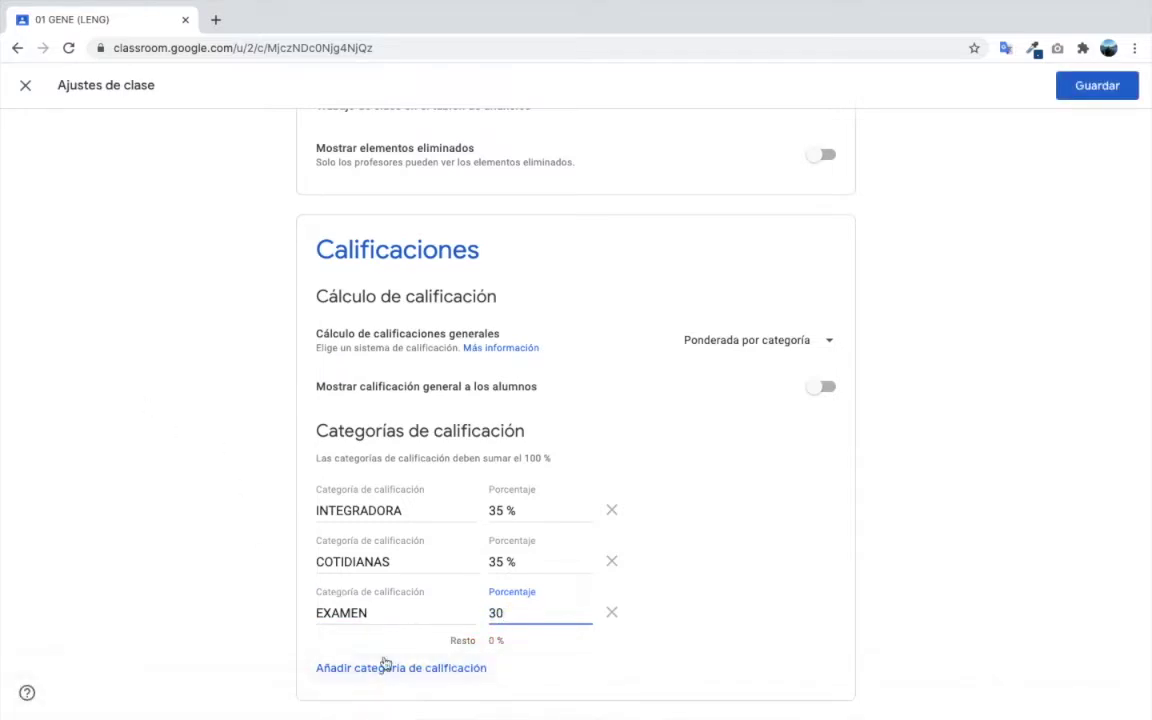
# - Add a fourth category named CERRADO, left at 0 %
pyautogui.click(385, 665)
pyautogui.write('cate')
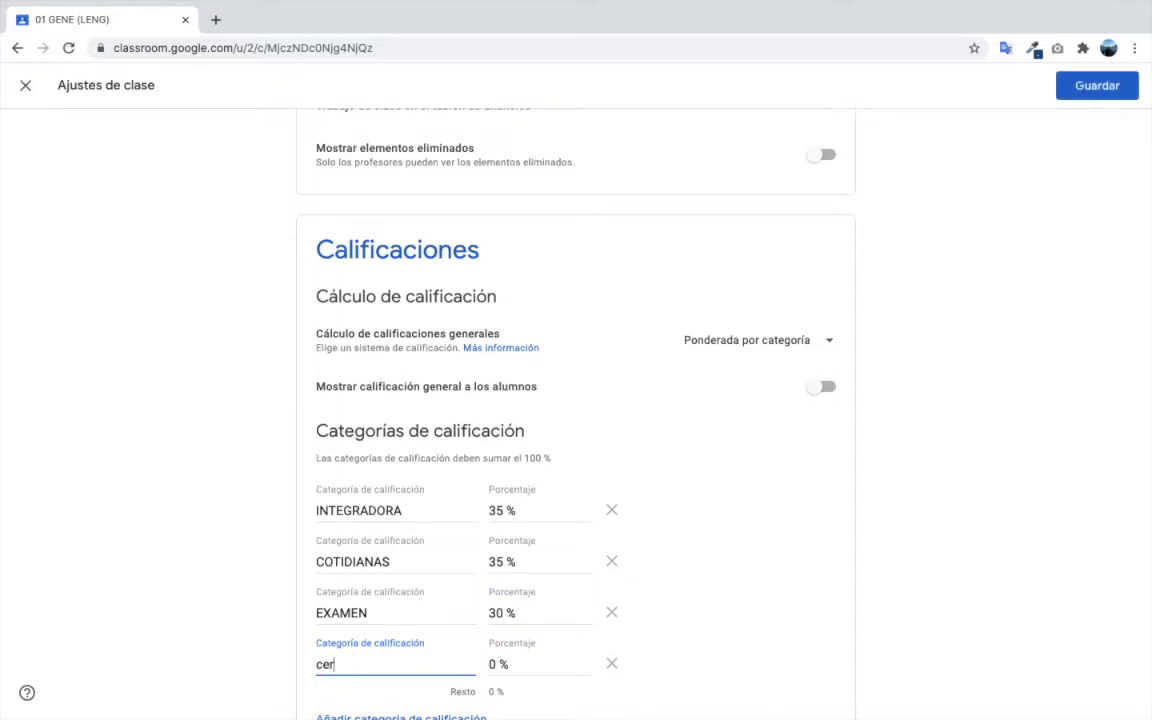
pyautogui.press('BackSpace')
pyautogui.press('BackSpace')
pyautogui.press('BackSpace')
pyautogui.press('BackSpace')
pyautogui.write('C')
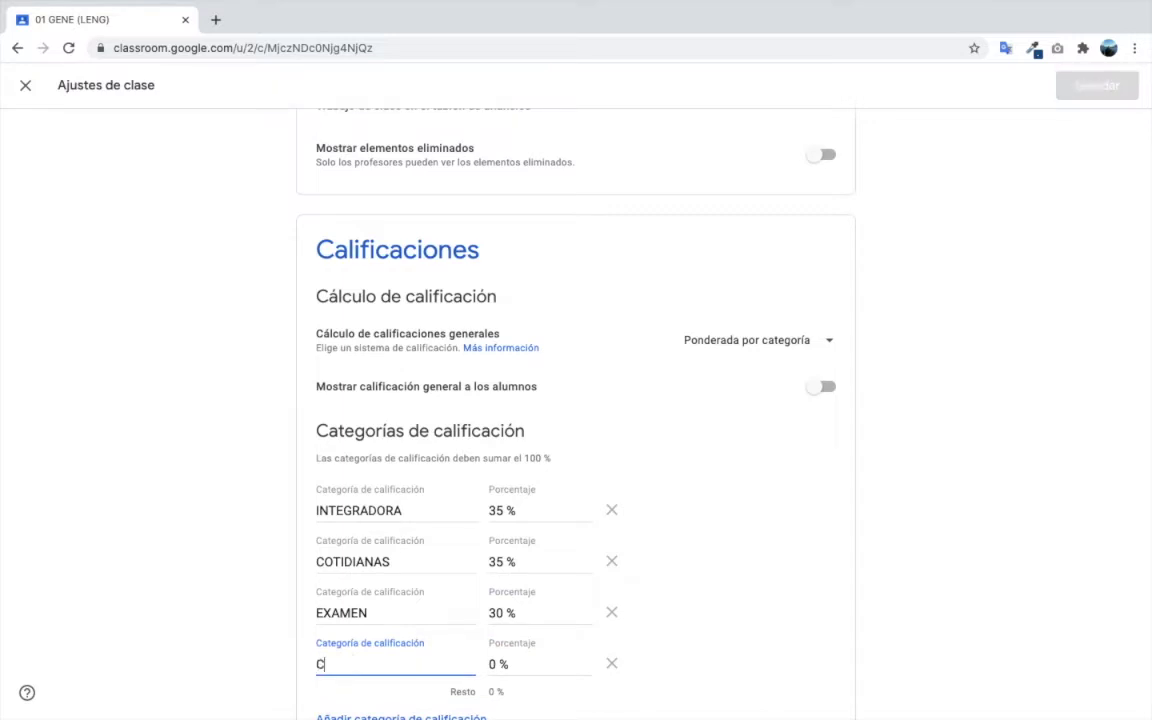
pyautogui.write('ERRADO')
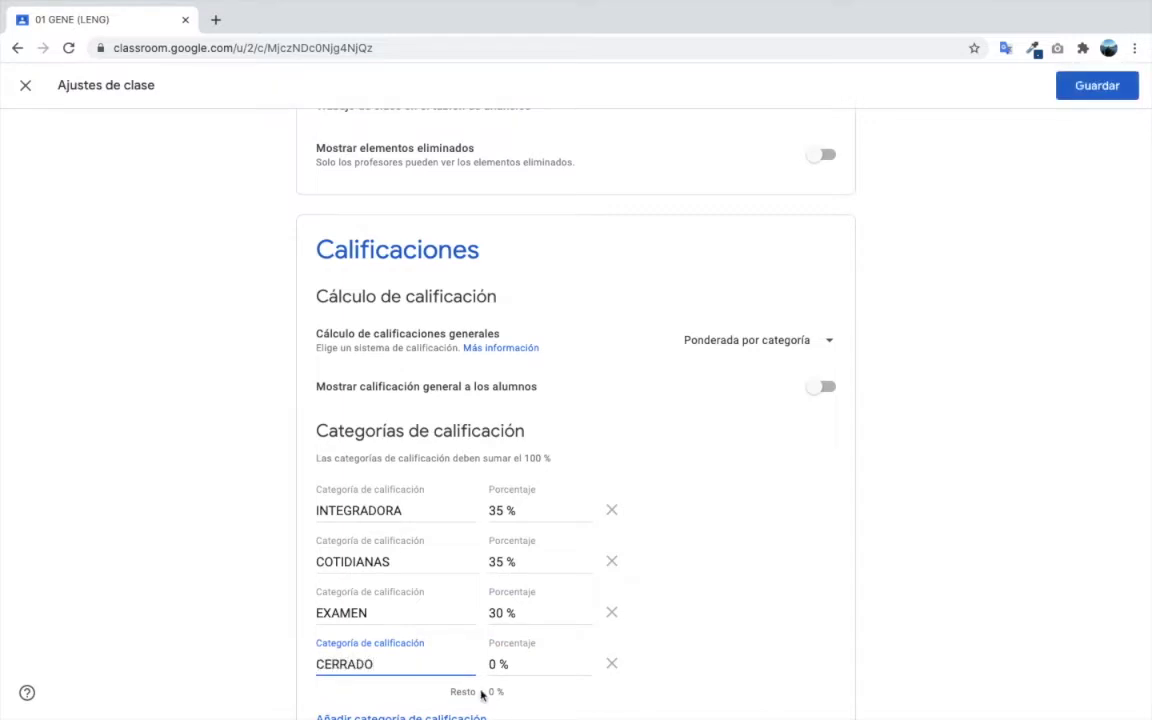
pyautogui.scroll(-1, 565, 675)
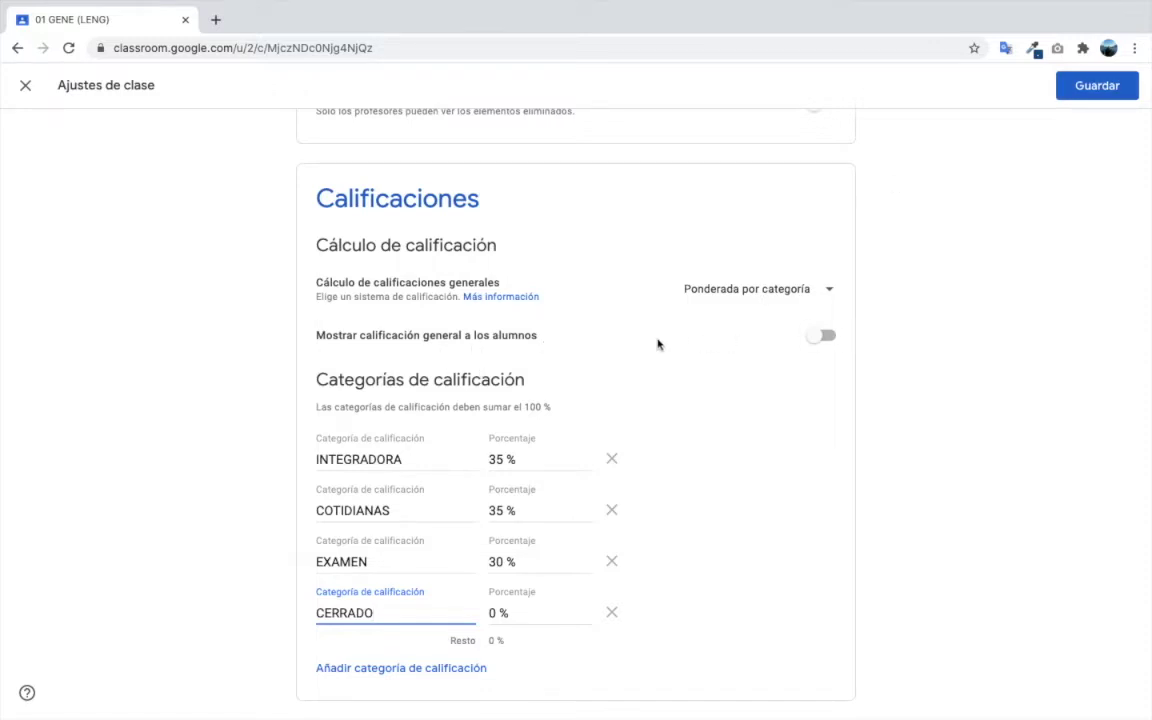
# - Turn on Mostrar calificación general a los alumnos, save, and go to Trabajo de clase
pyautogui.click(833, 338)
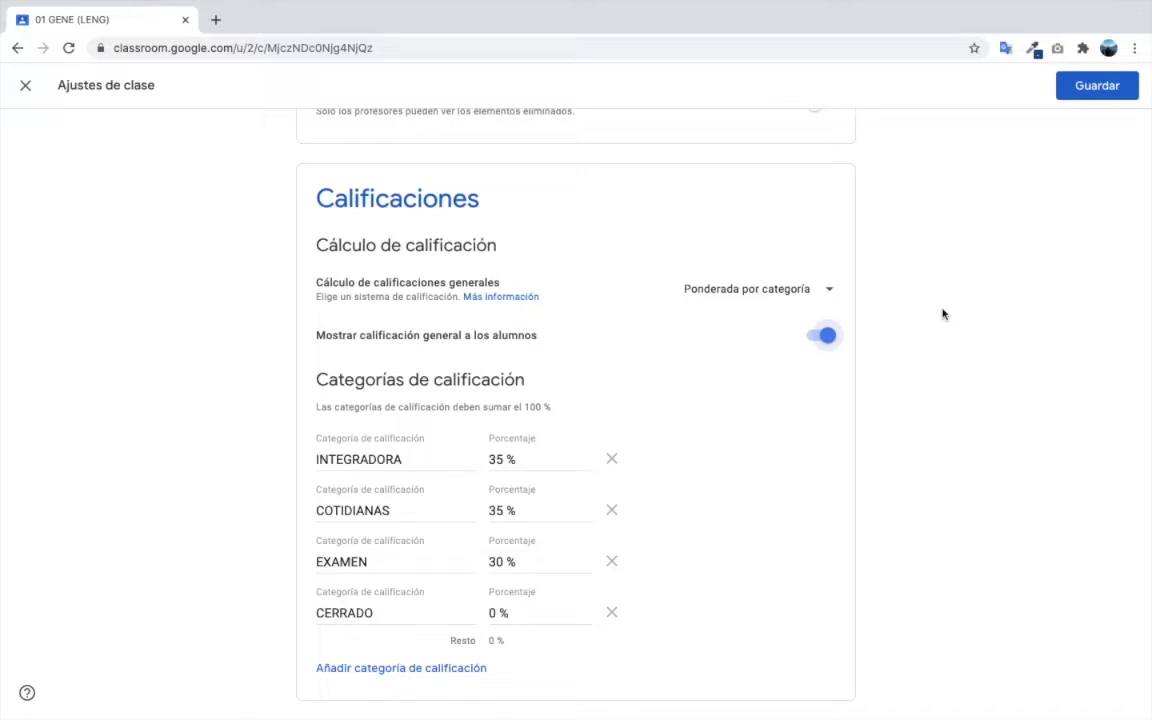
pyautogui.click(1083, 90)
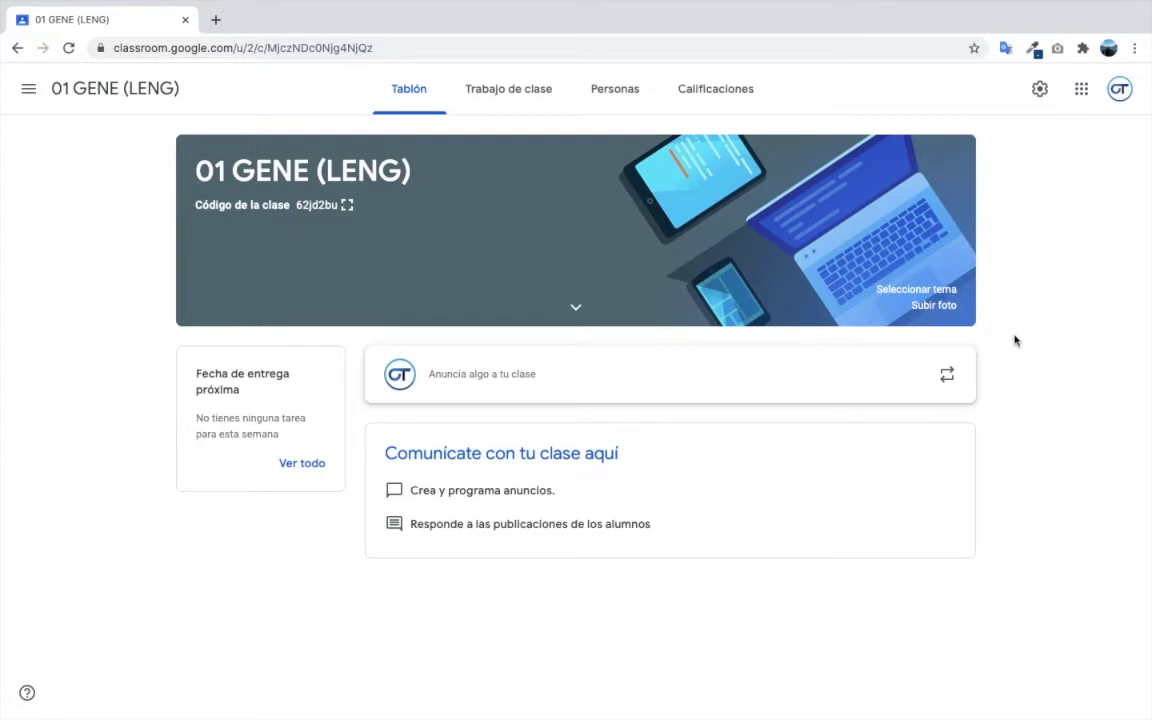
pyautogui.click(492, 106)
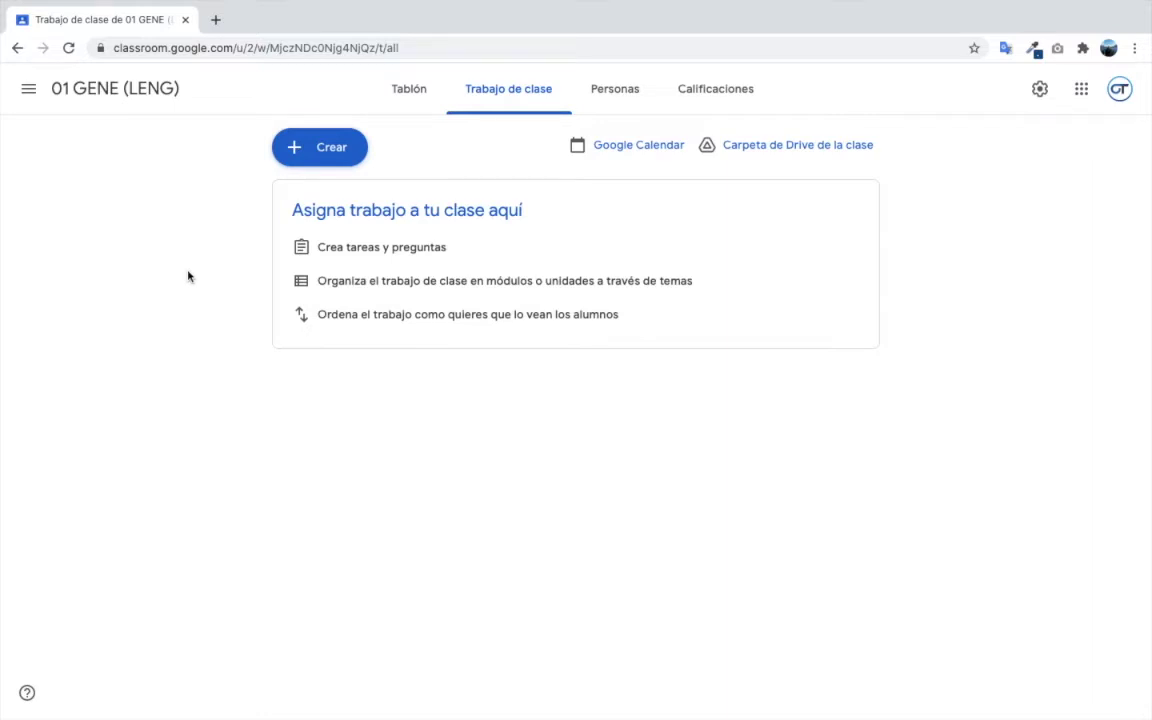
# - Create the classwork topic 'UNIDAD 1:'
pyautogui.click(321, 151)
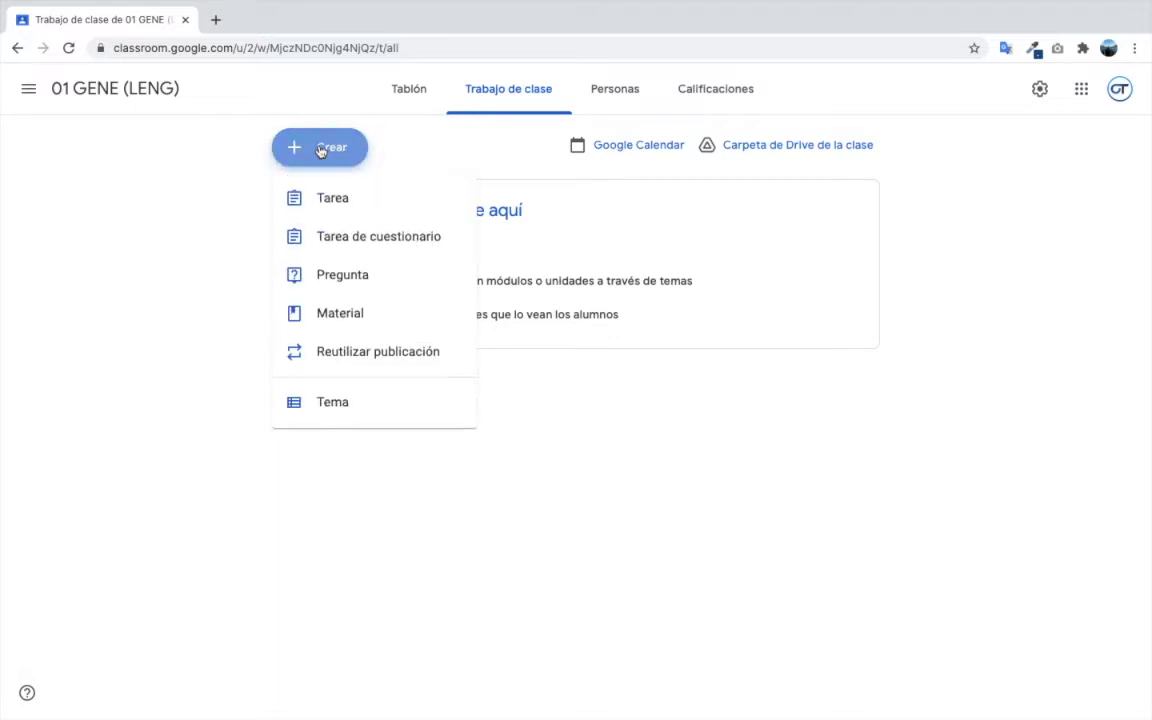
pyautogui.click(340, 401)
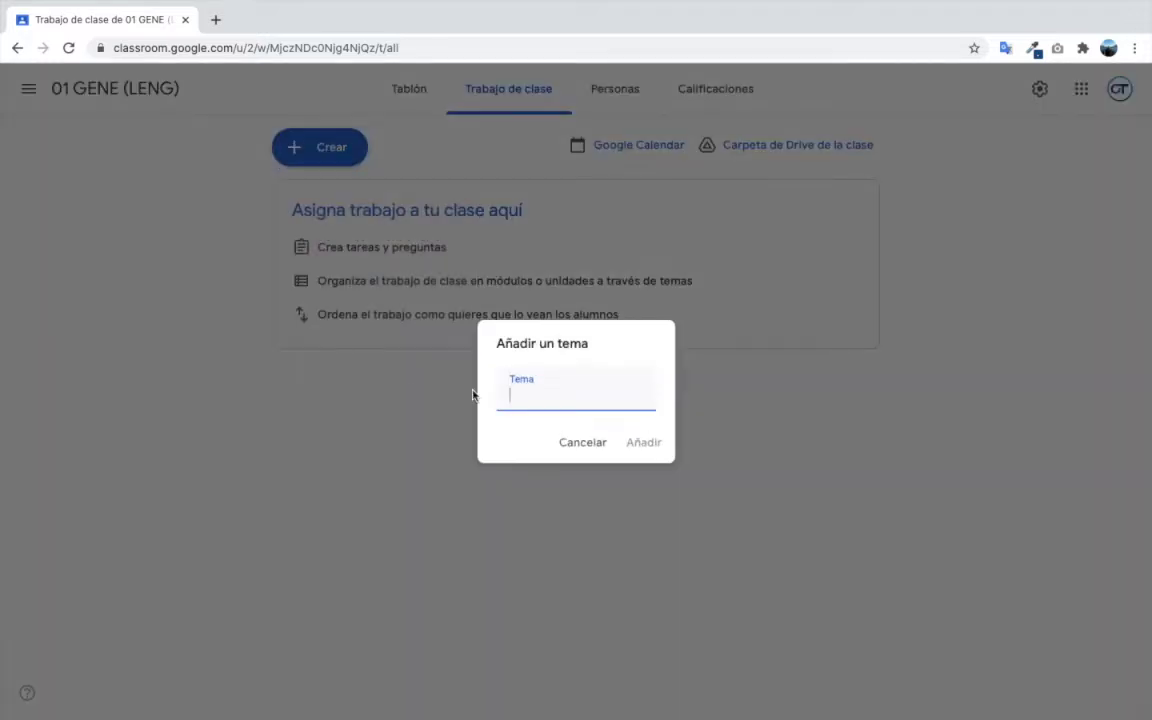
pyautogui.write('UNIDAD ')
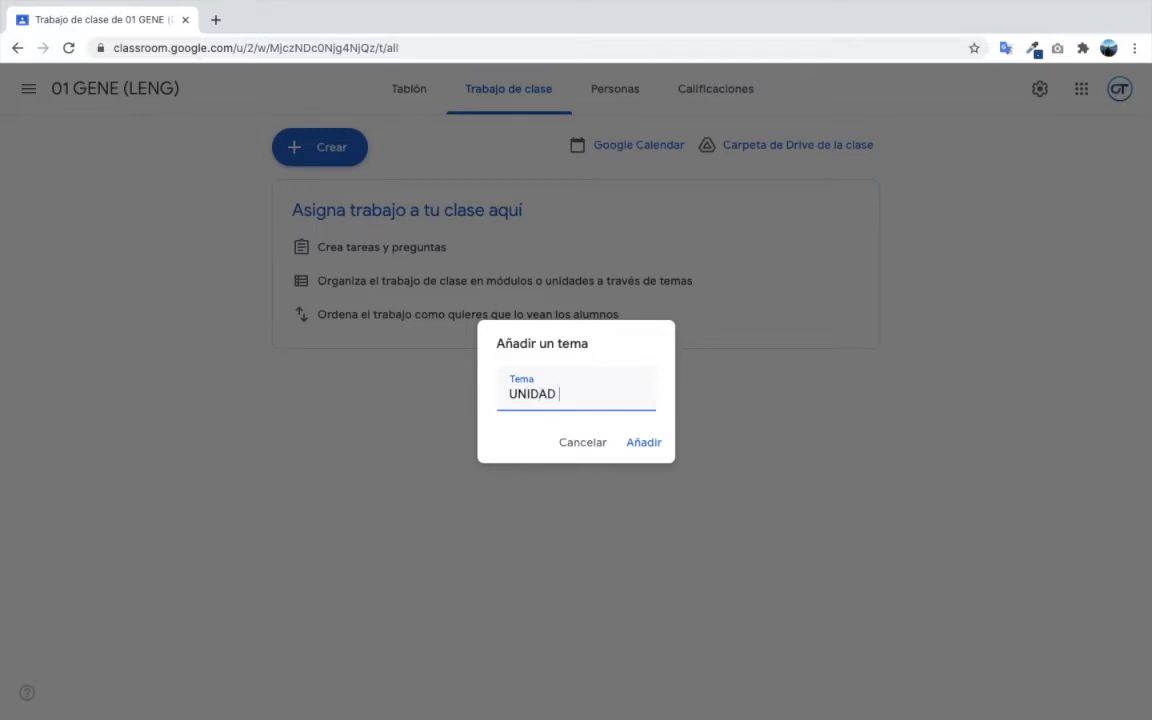
pyautogui.write('1:')
pyautogui.click(652, 454)
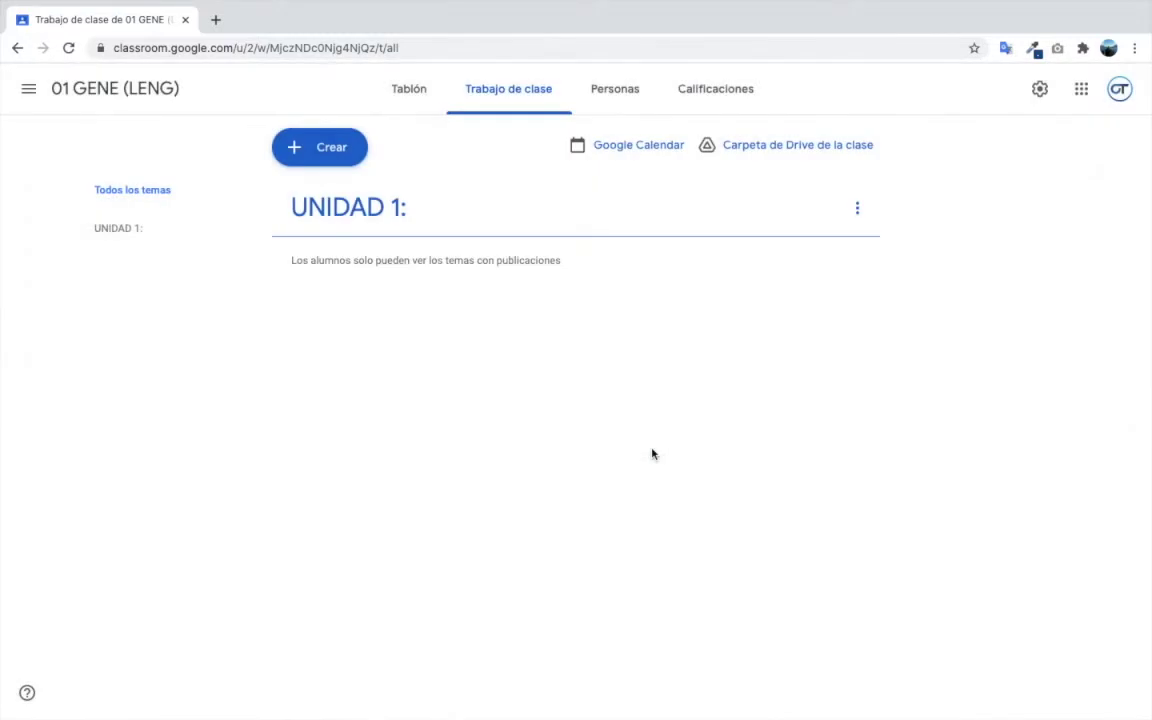
# - Create topic 'UNIDAD 2:' and drag UNIDAD 1: above it
pyautogui.click(296, 147)
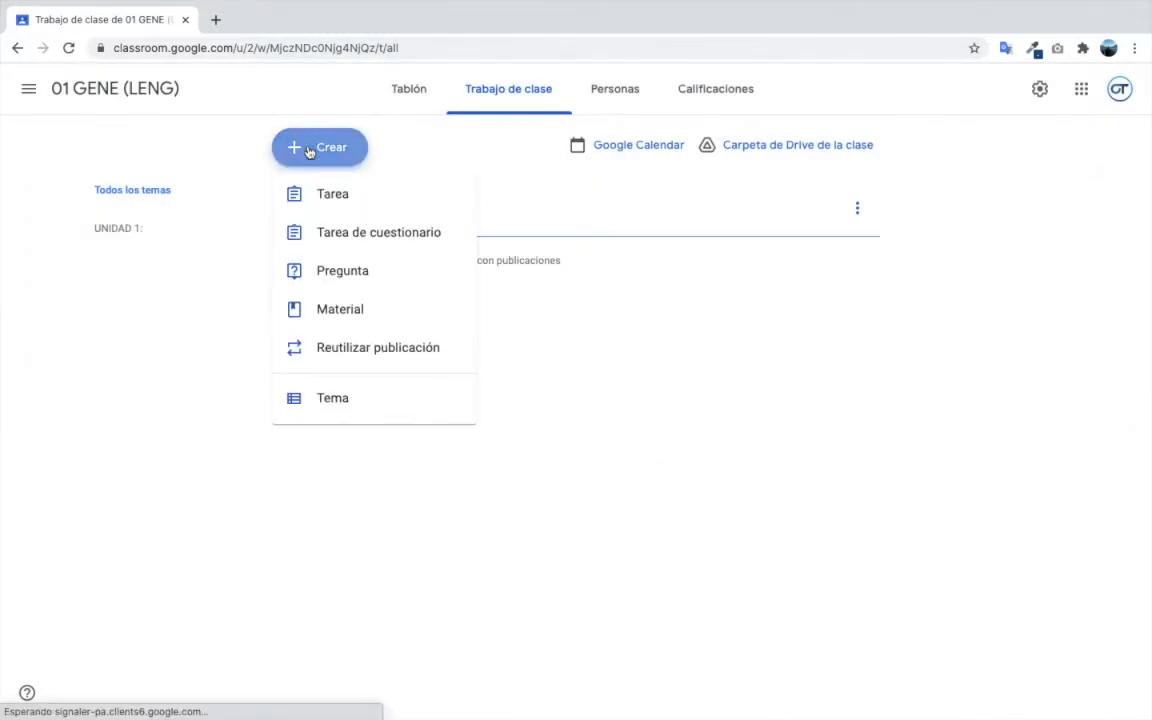
pyautogui.click(342, 404)
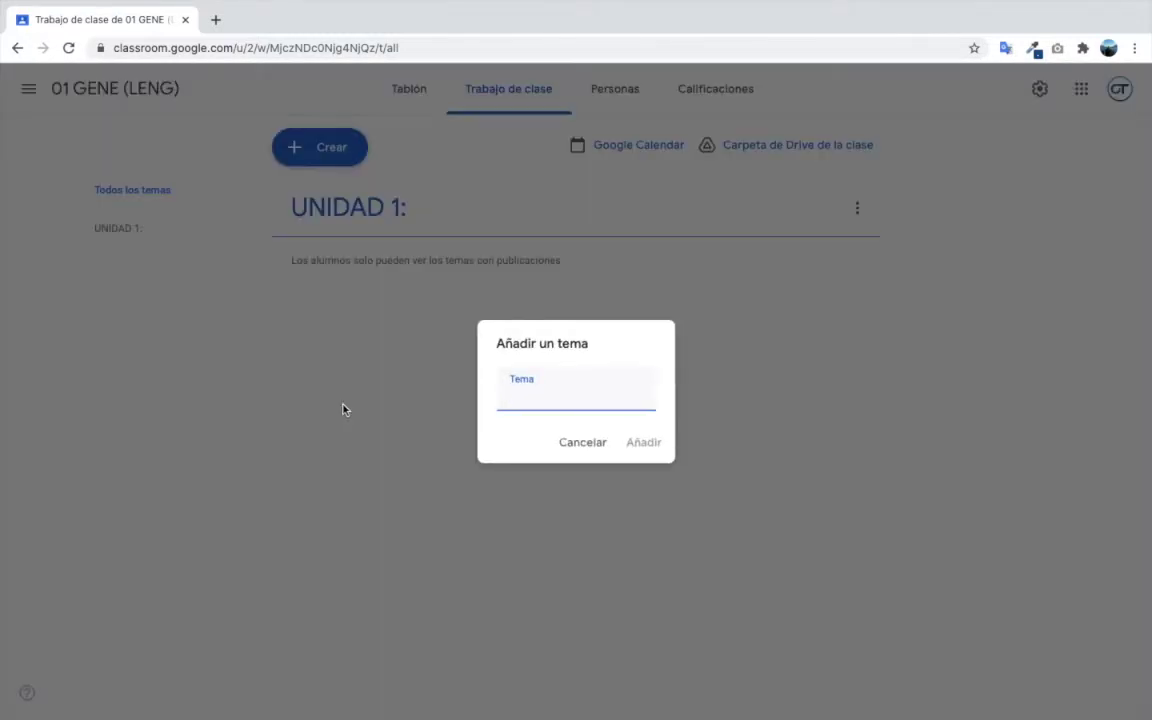
pyautogui.write('UNIDAD 2:')
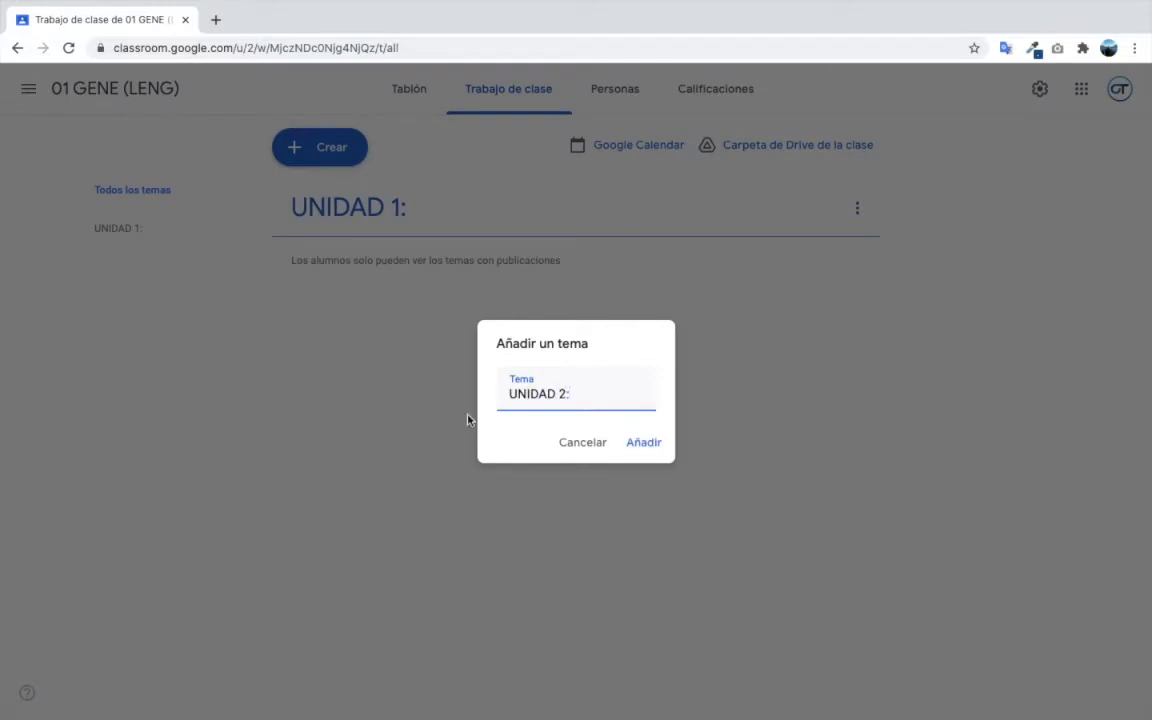
pyautogui.click(641, 443)
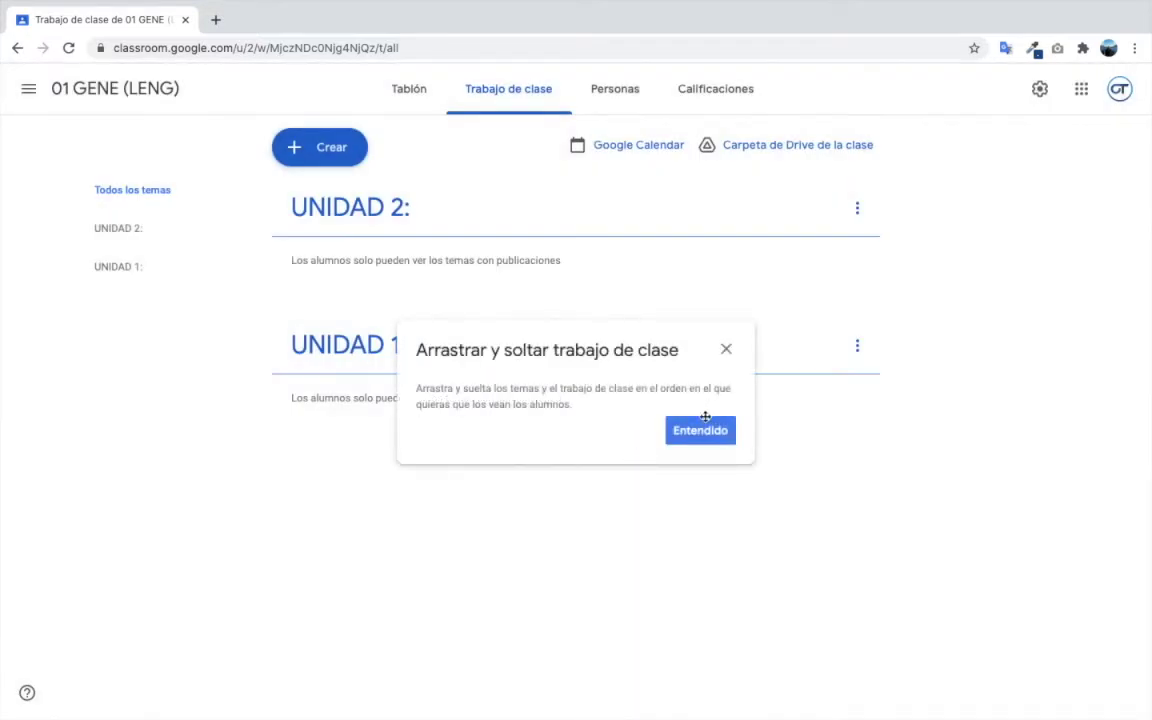
pyautogui.click(684, 436)
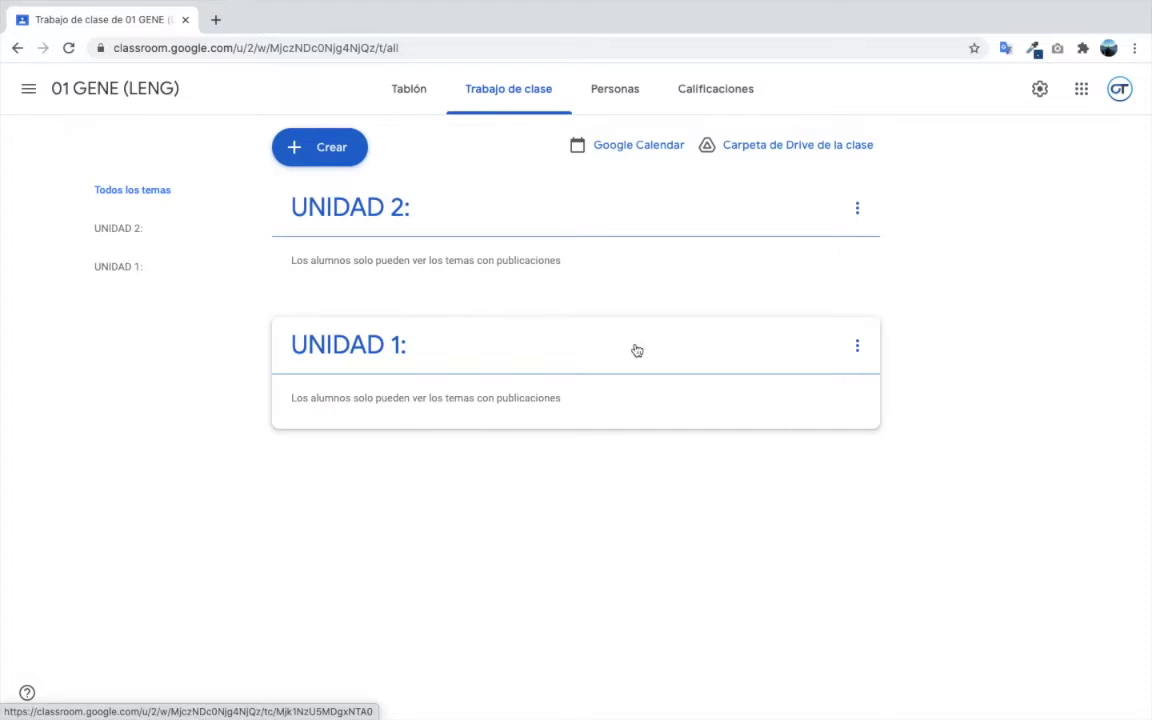
pyautogui.moveTo(637, 350); pyautogui.dragTo(519, 193)
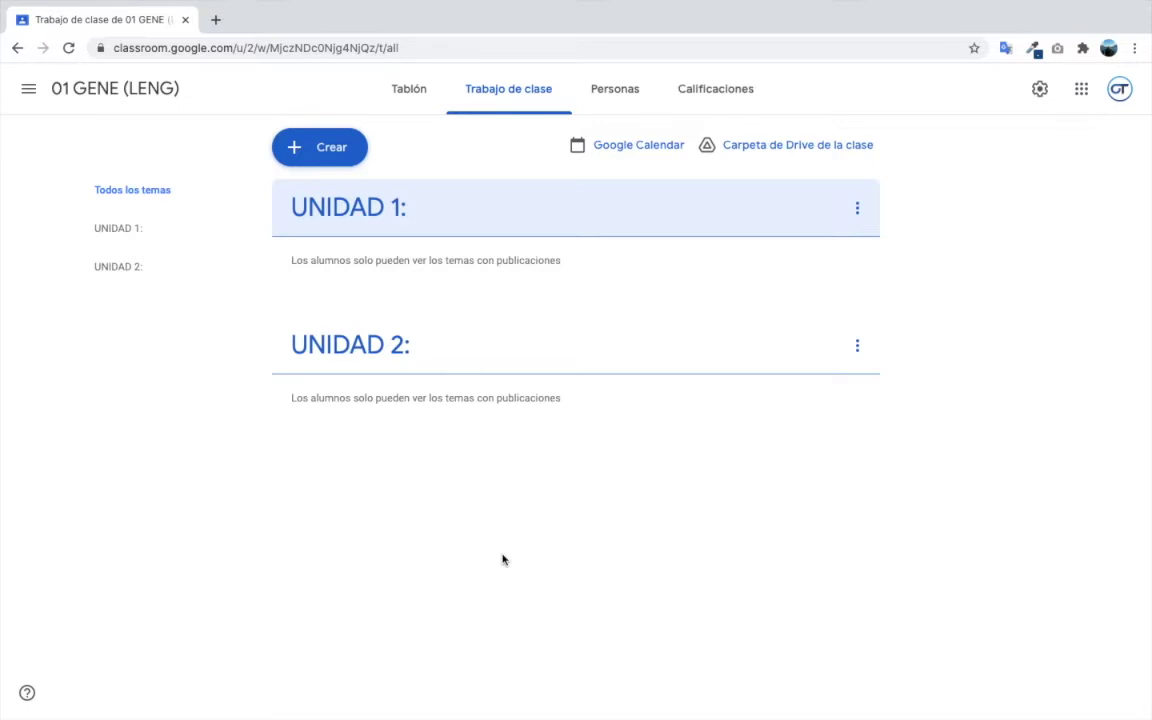
# - Start a new Tarea assignment from the Crear menu
pyautogui.click(320, 151)
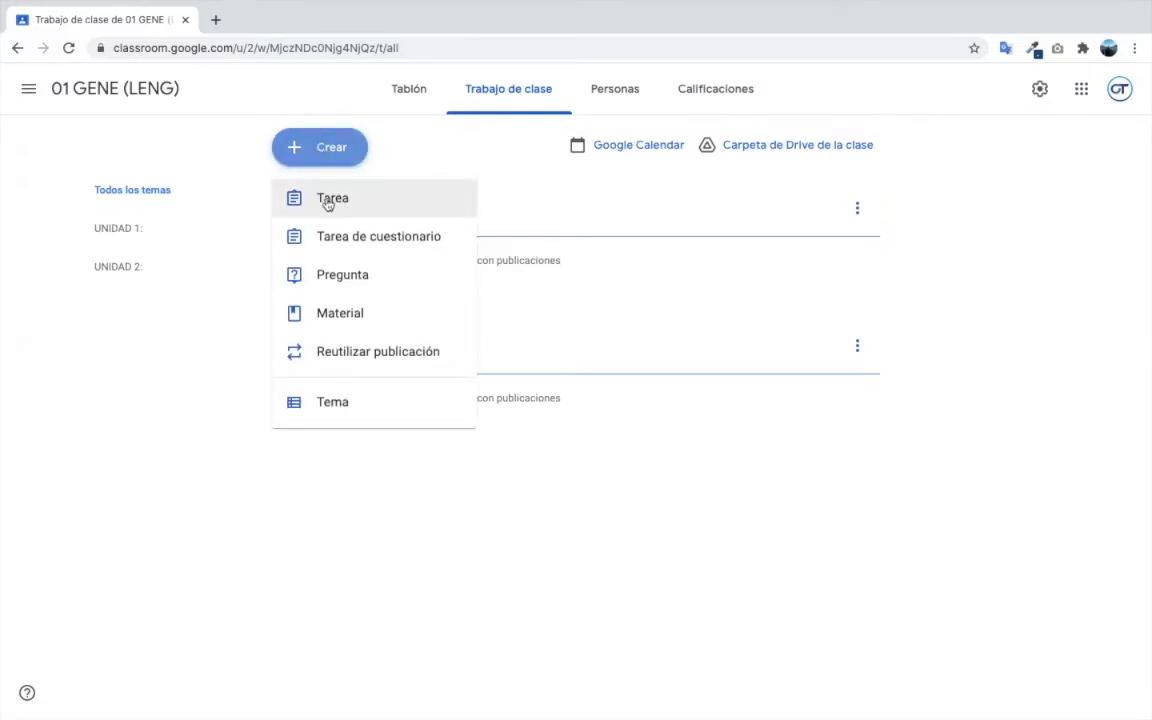
pyautogui.click(329, 204)
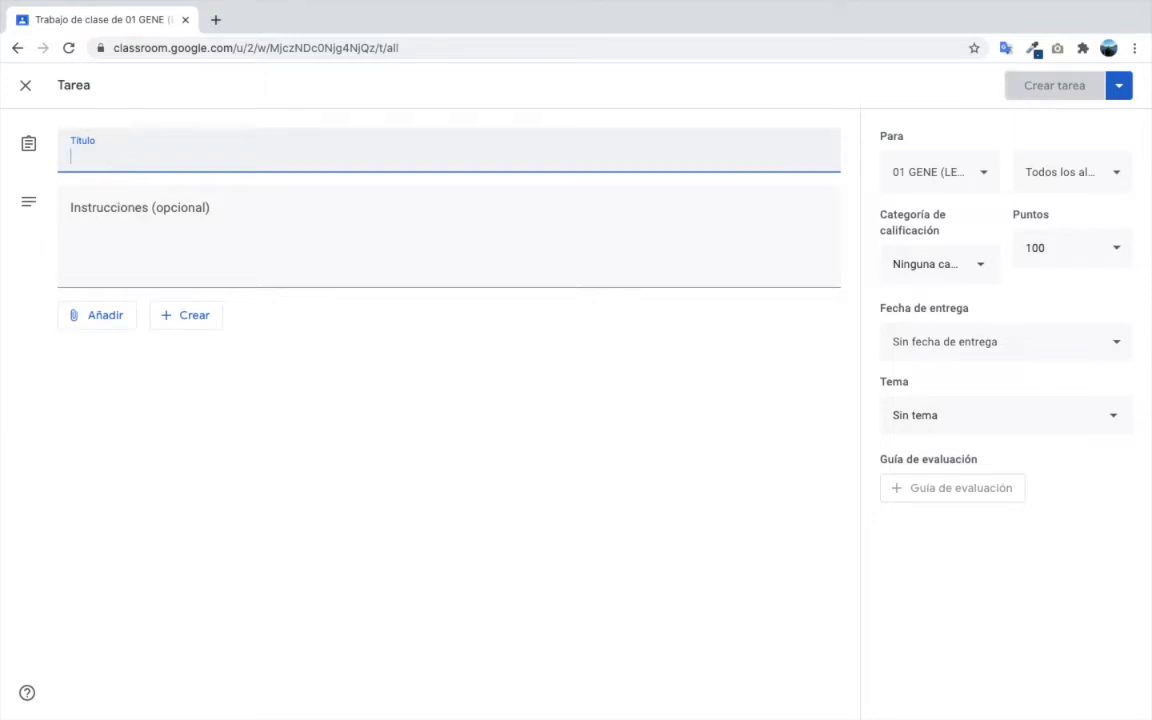
# - Title the assignment 'S01: EL Teatro', keeping the S01: prefix, and open a new browser tab
pyautogui.write('S')
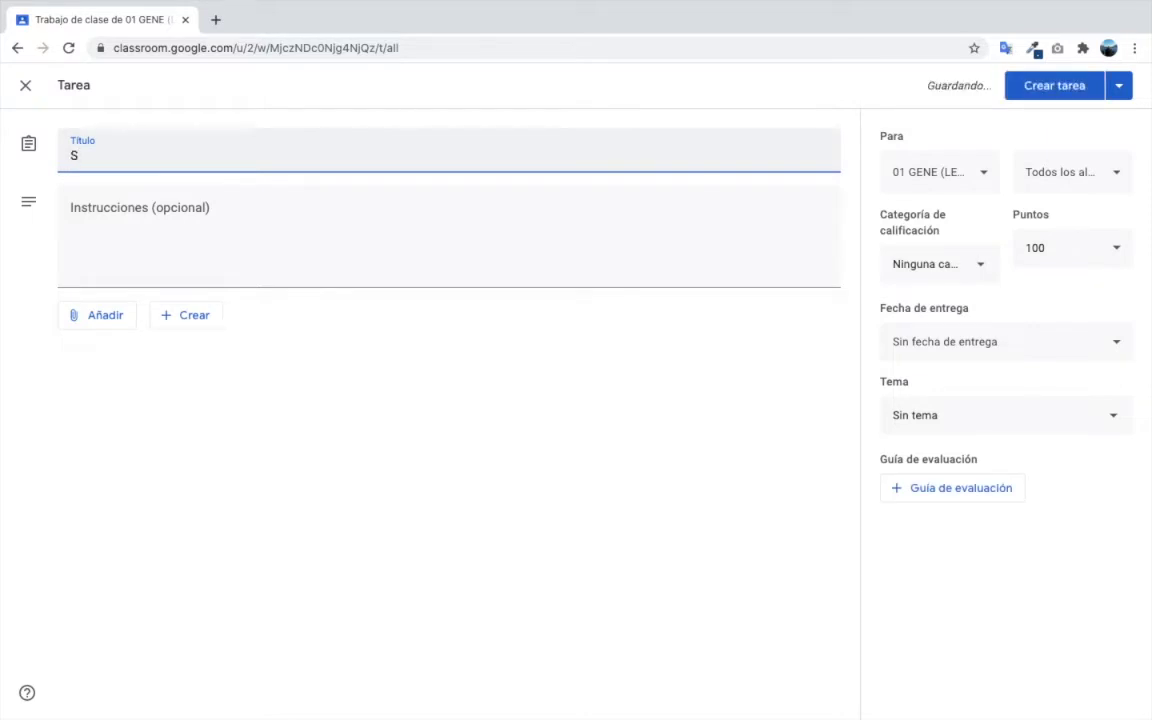
pyautogui.write('01: EL Teatro')
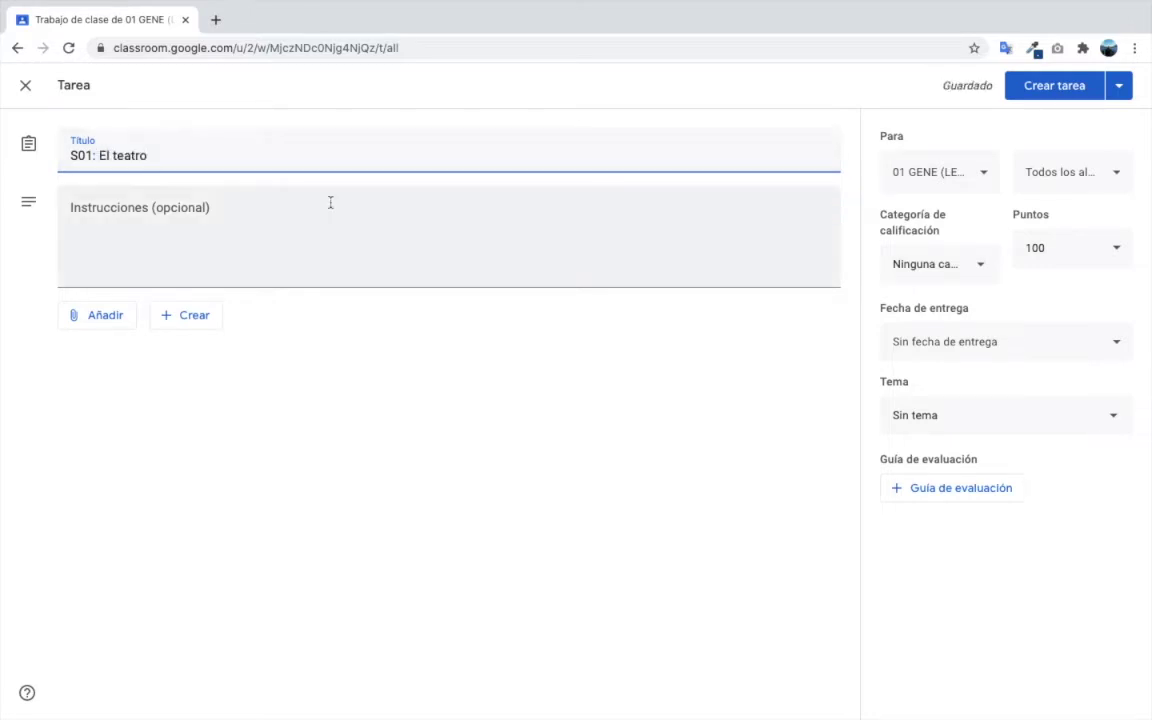
pyautogui.click(98, 155)
pyautogui.press('BackSpace')
pyautogui.press('BackSpace')
pyautogui.press('BackSpace')
pyautogui.press('BackSpace')
pyautogui.press('BackSpace')
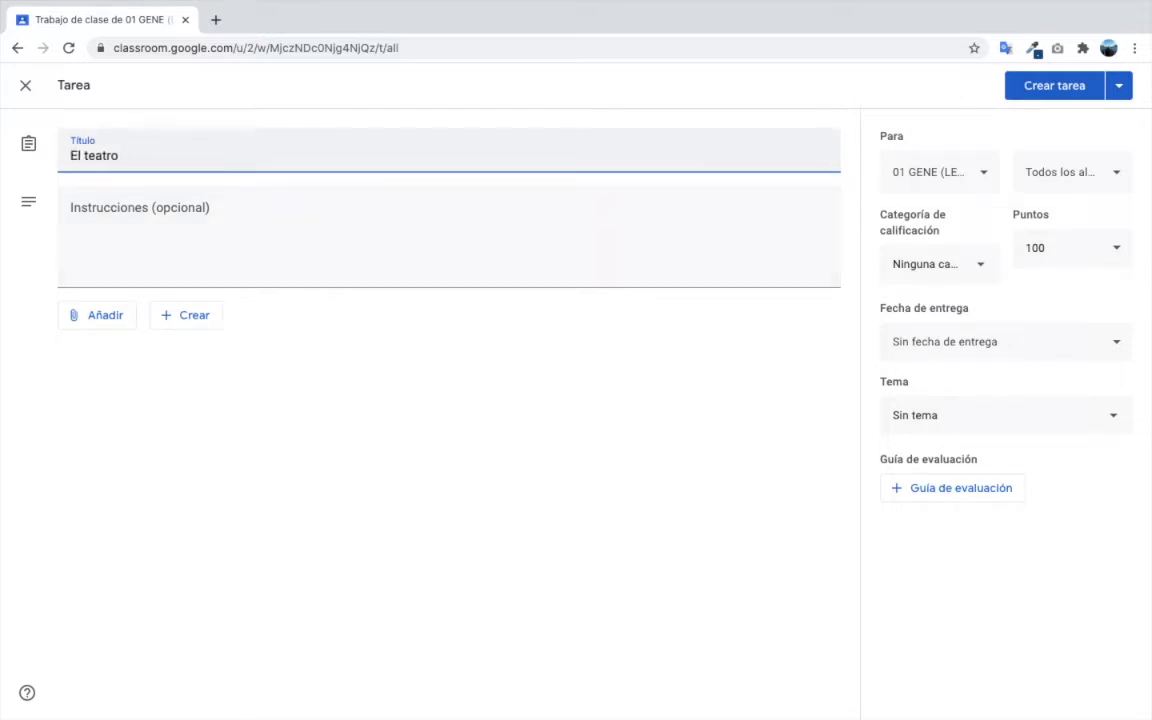
pyautogui.write('1.0')
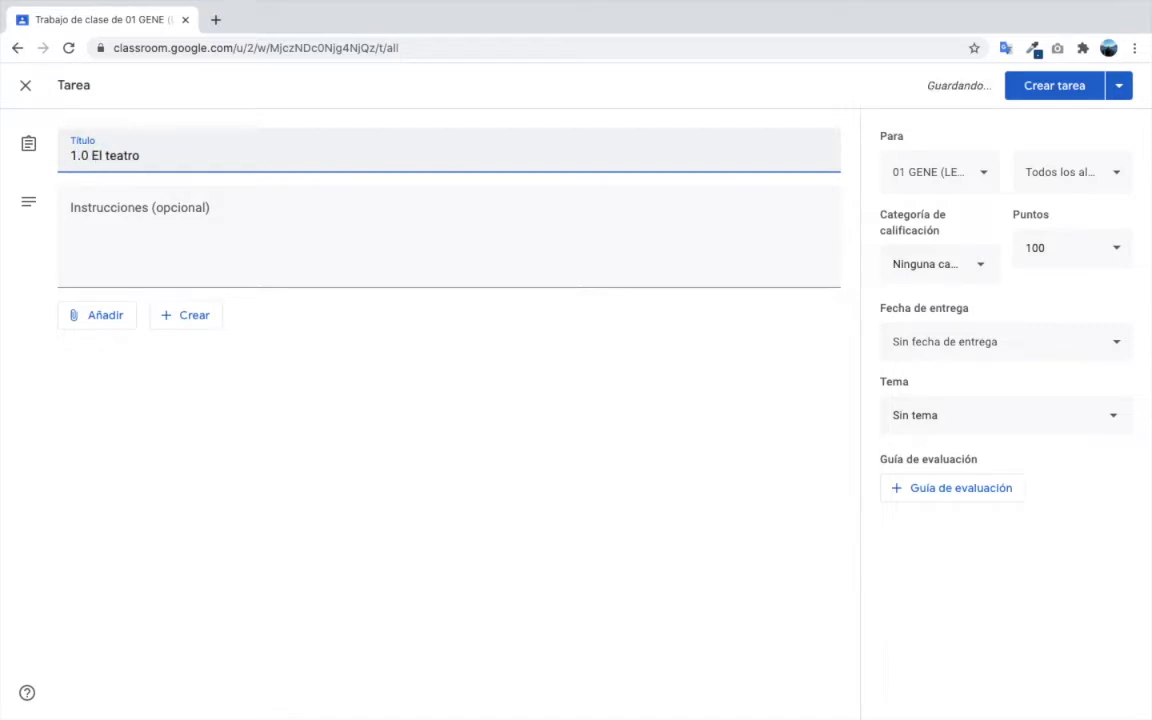
pyautogui.hotkey('ctrl', 'z')
pyautogui.hotkey('ctrl', 'z')
pyautogui.hotkey('ctrl', 'z')
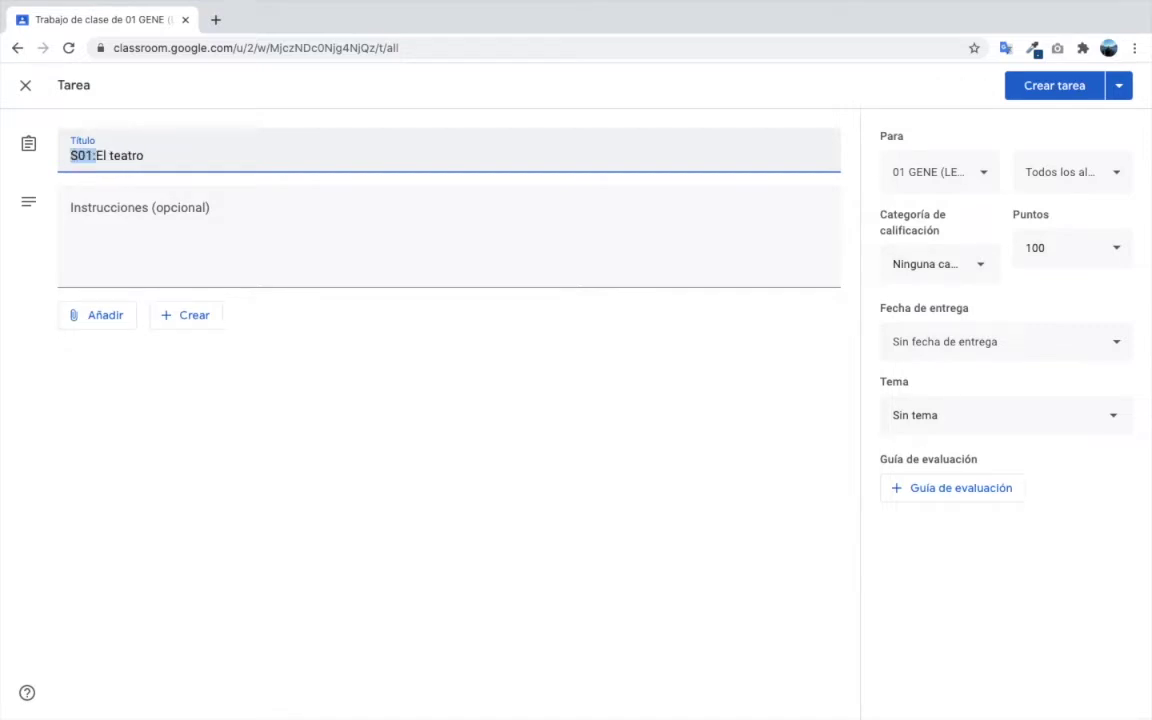
pyautogui.click(229, 152)
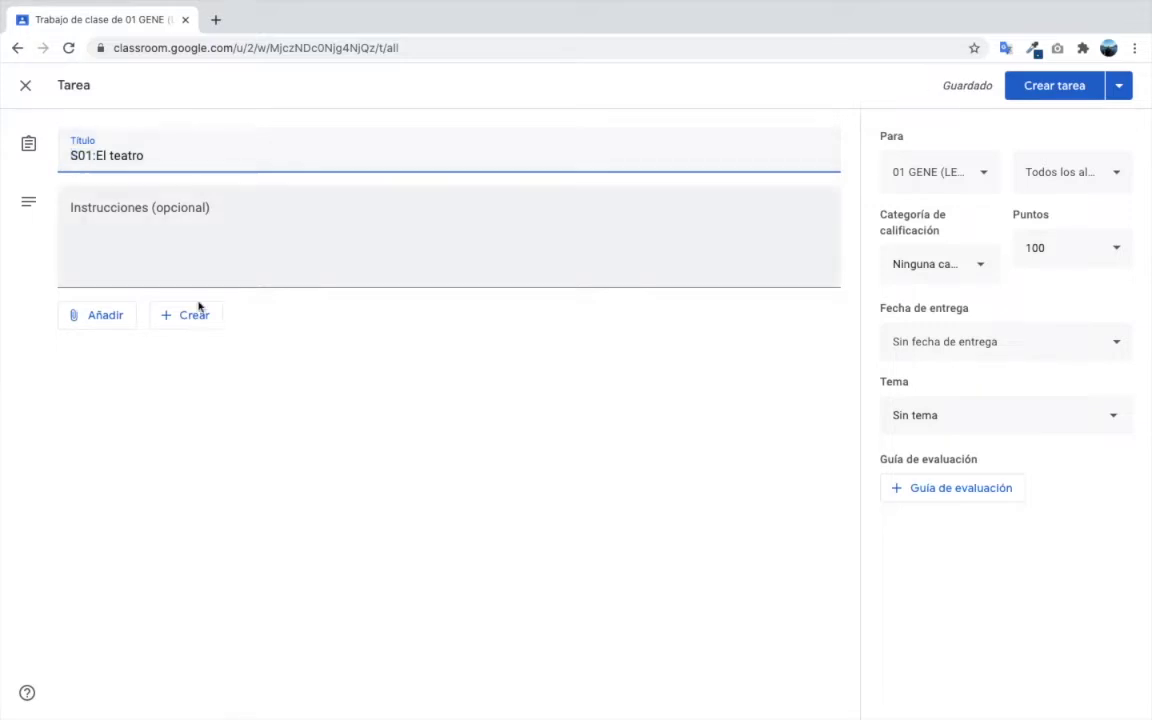
pyautogui.click(215, 20)
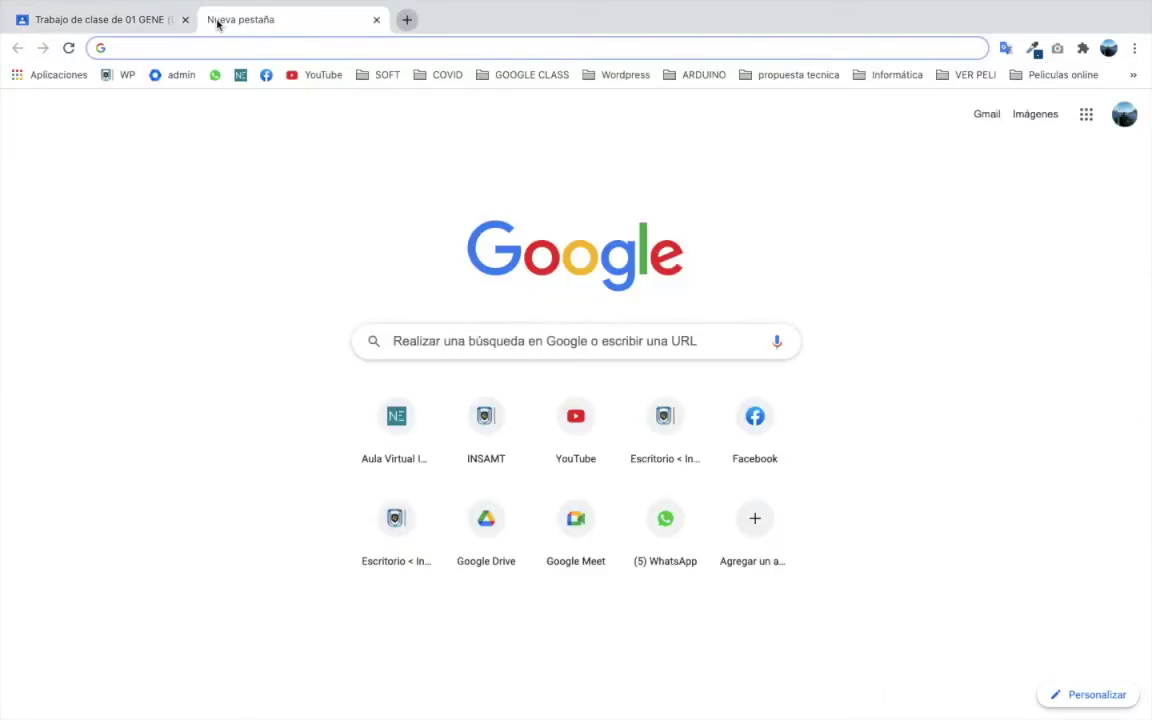
# - Search the web for 'site mined' to find the Educación en línea site
pyautogui.write('site mn')
pyautogui.press('BackSpace')
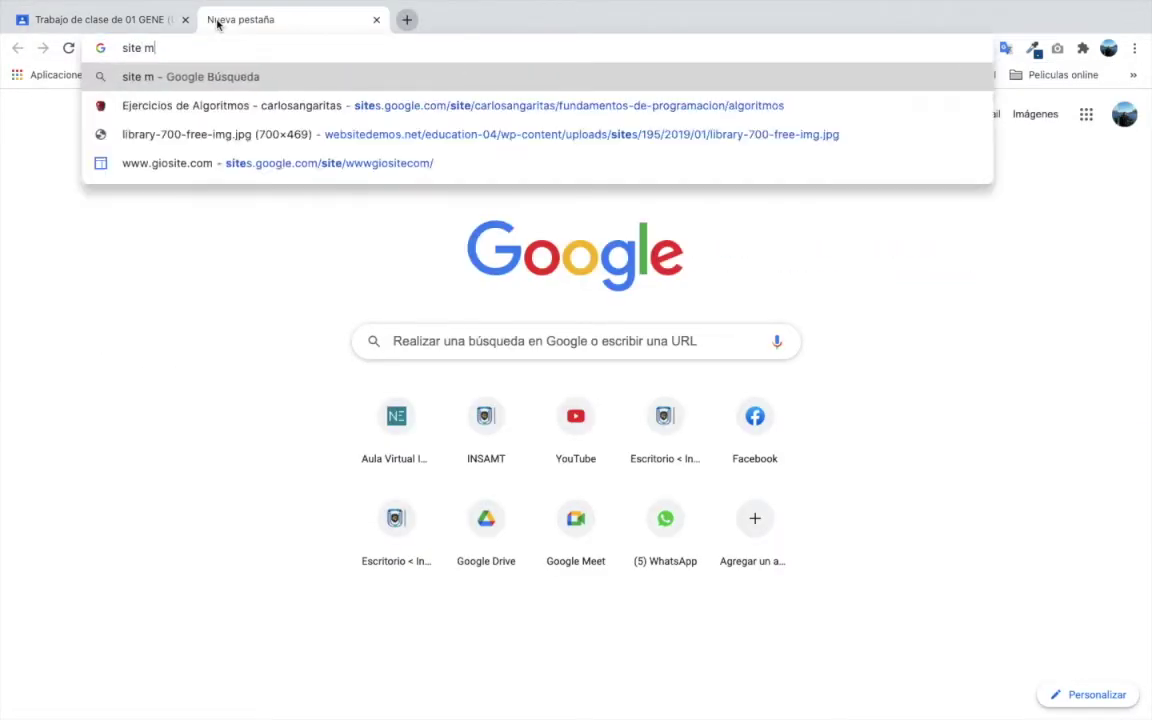
pyautogui.write('ined')
pyautogui.press('Return')
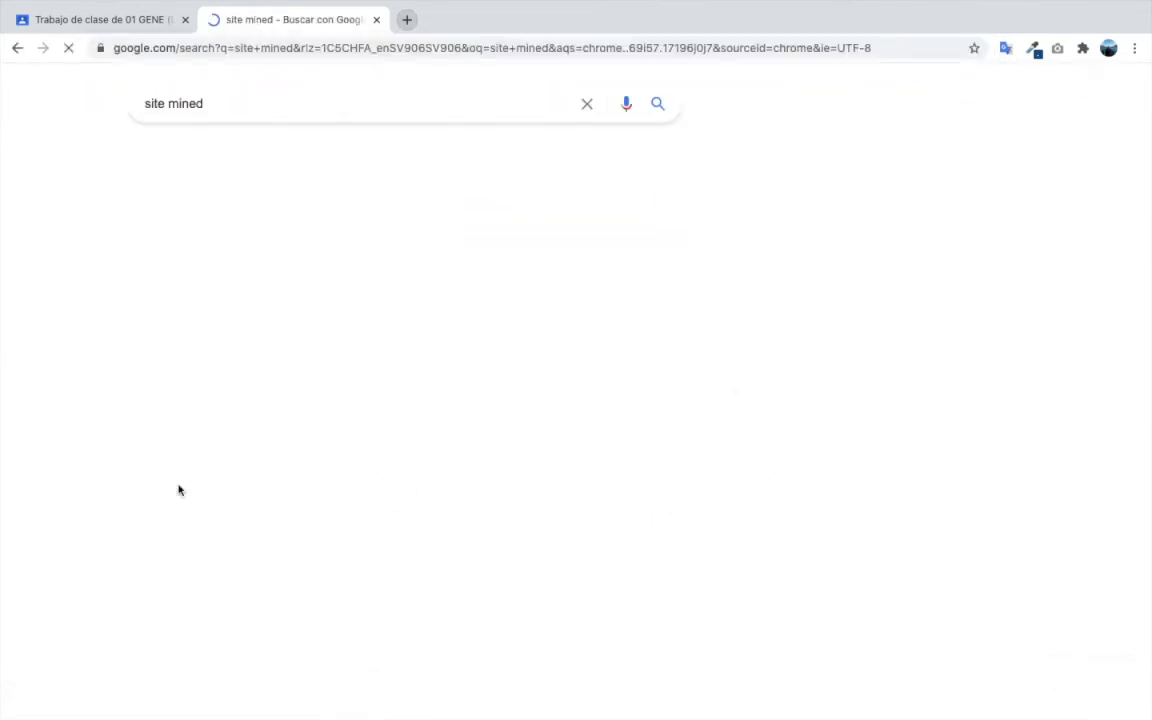
pyautogui.hotkey('ctrl', 'w')
pyautogui.click(216, 18)
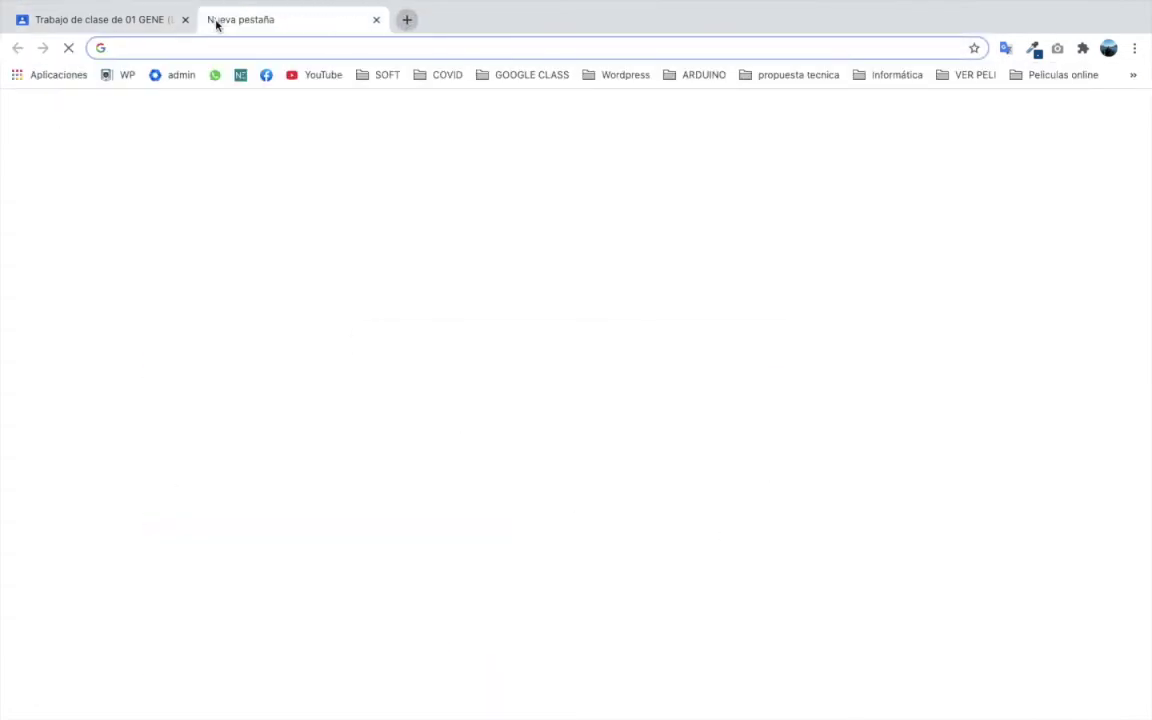
pyautogui.write('site mine')
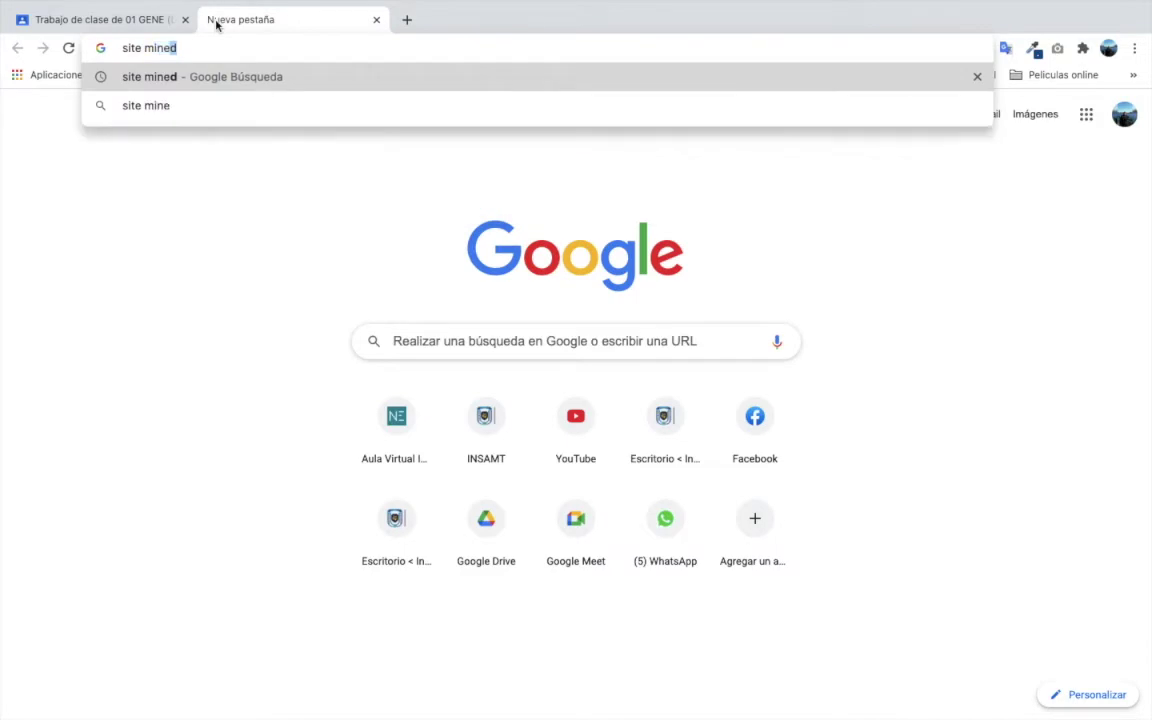
pyautogui.press('Return')
pyautogui.scroll(-2, 137, 509)
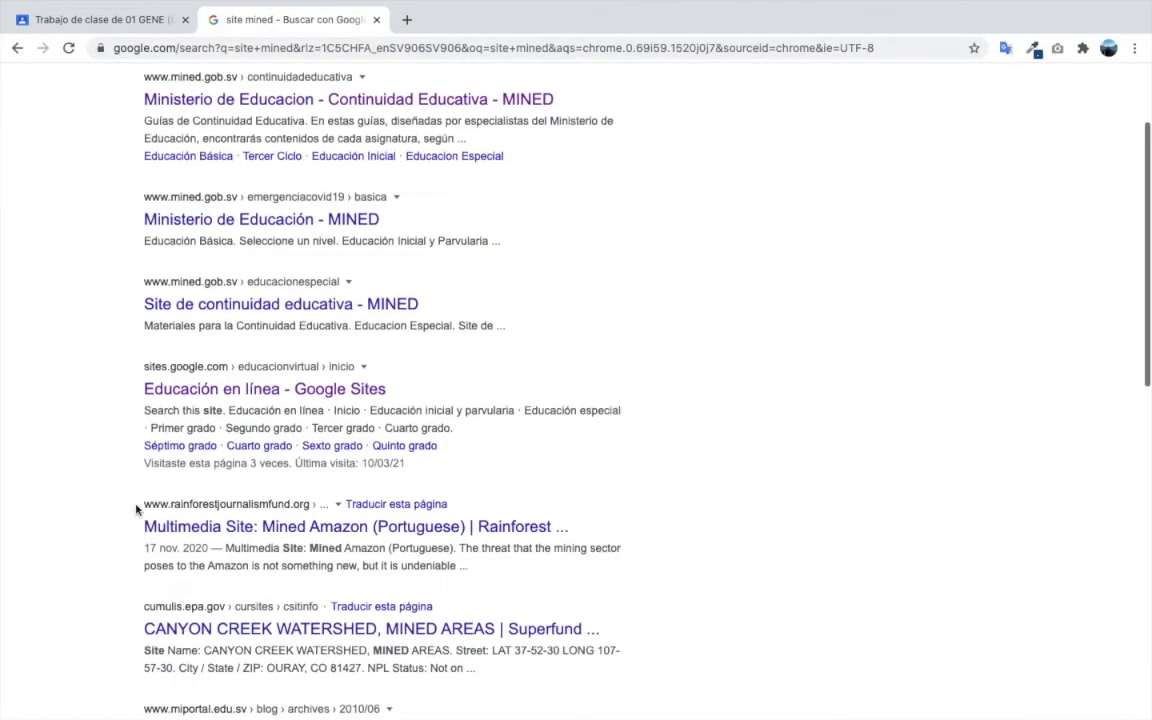
pyautogui.scroll(-3, 137, 509)
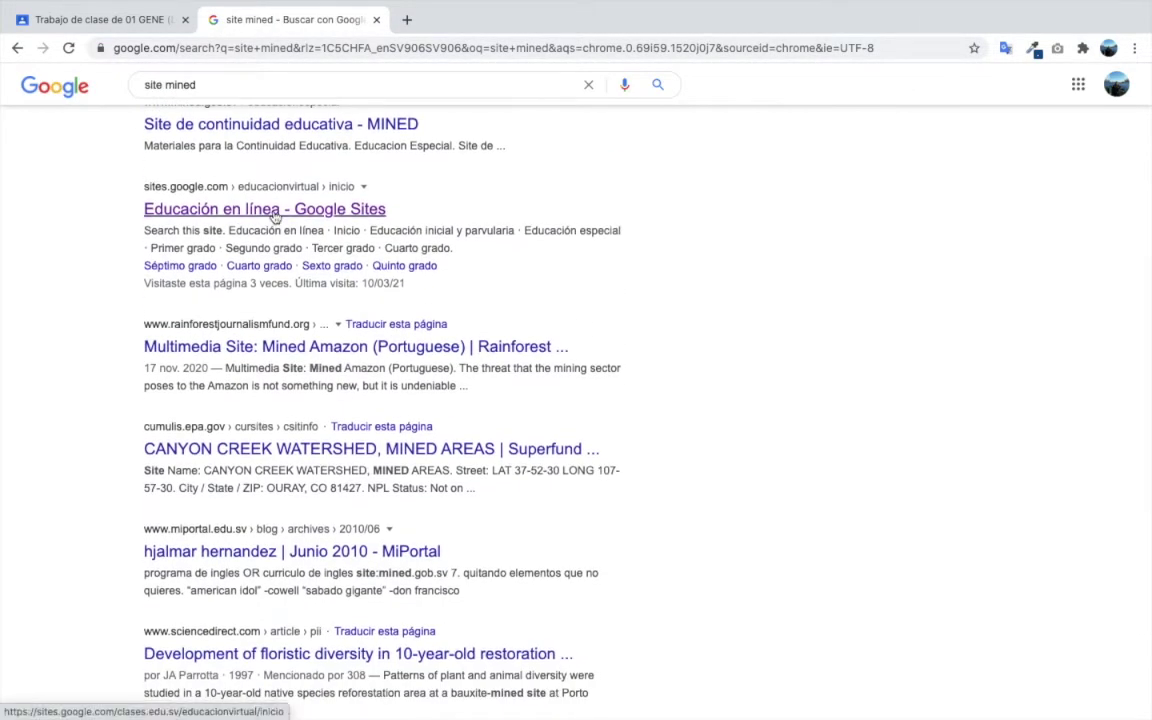
# - Open Primer año de bachillerato > Fase 1 > Lenguaje y Literatura Semana 1 page and copy its URL
pyautogui.click(275, 213)
pyautogui.click(391, 589)
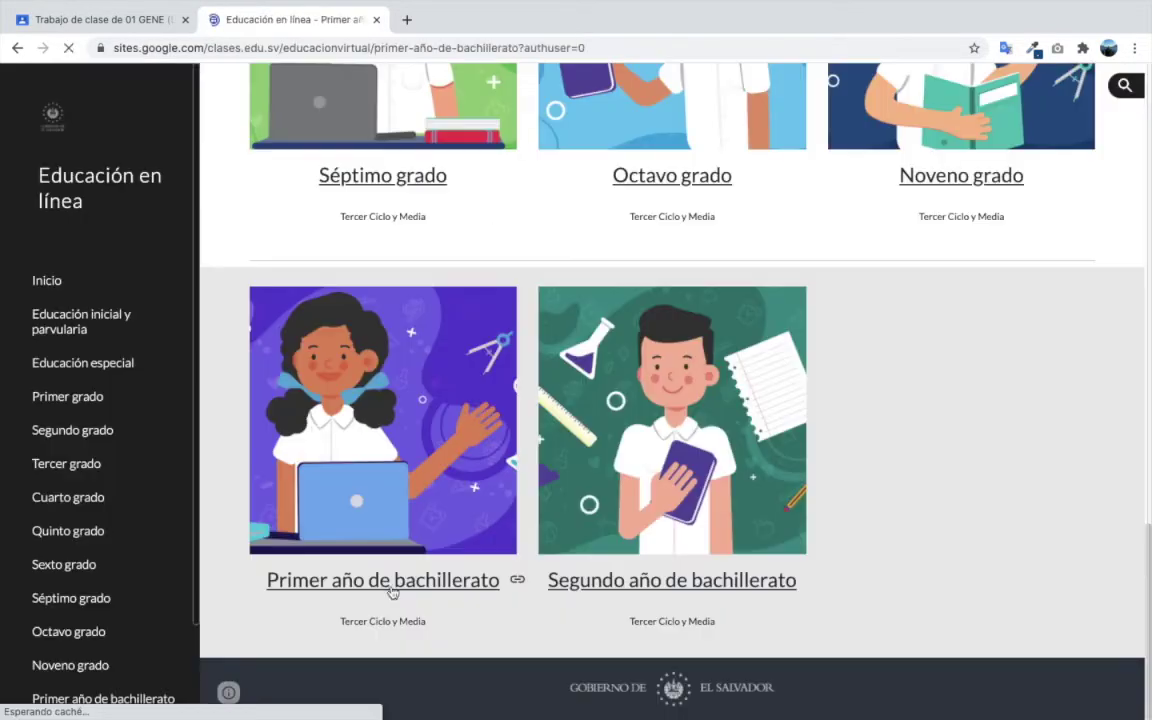
pyautogui.scroll(-15, 391, 591)
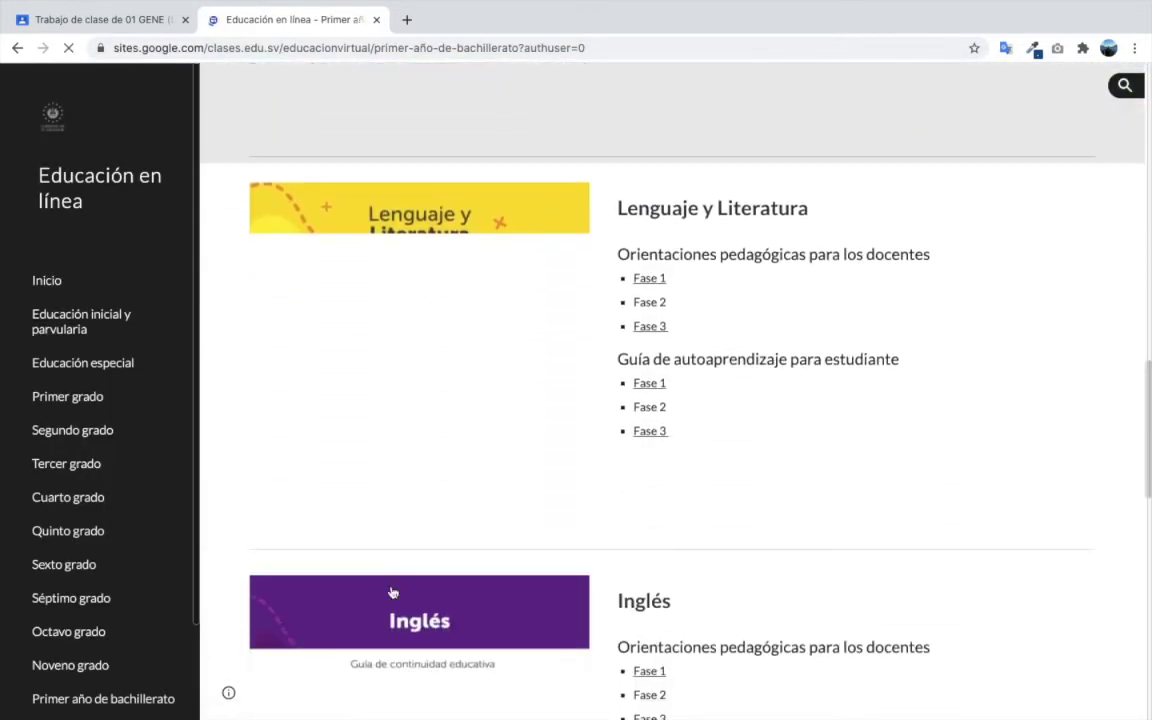
pyautogui.click(651, 330)
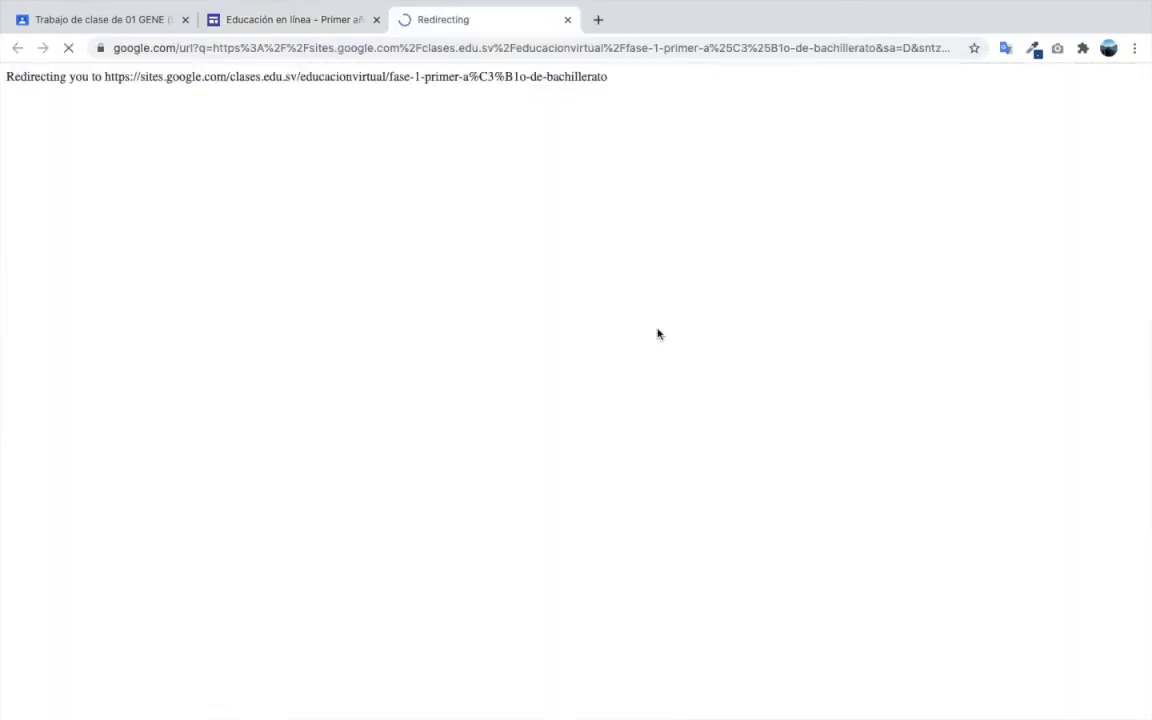
pyautogui.scroll(-10, 566, 496)
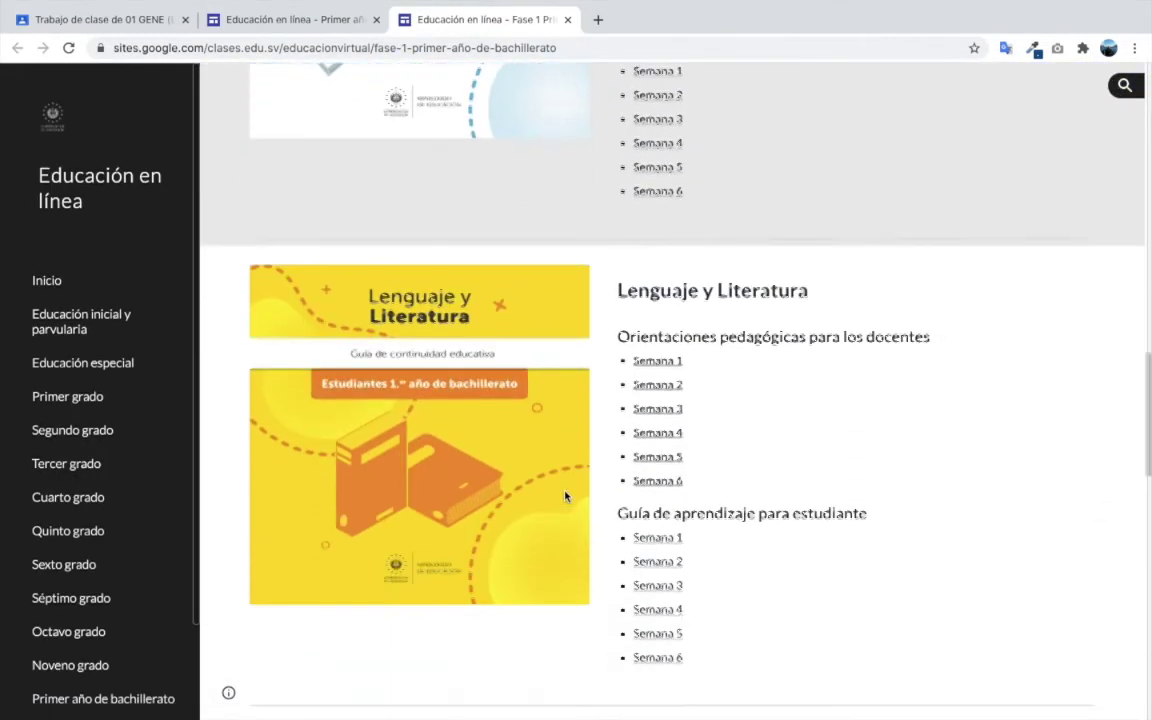
pyautogui.scroll(-3, 565, 496)
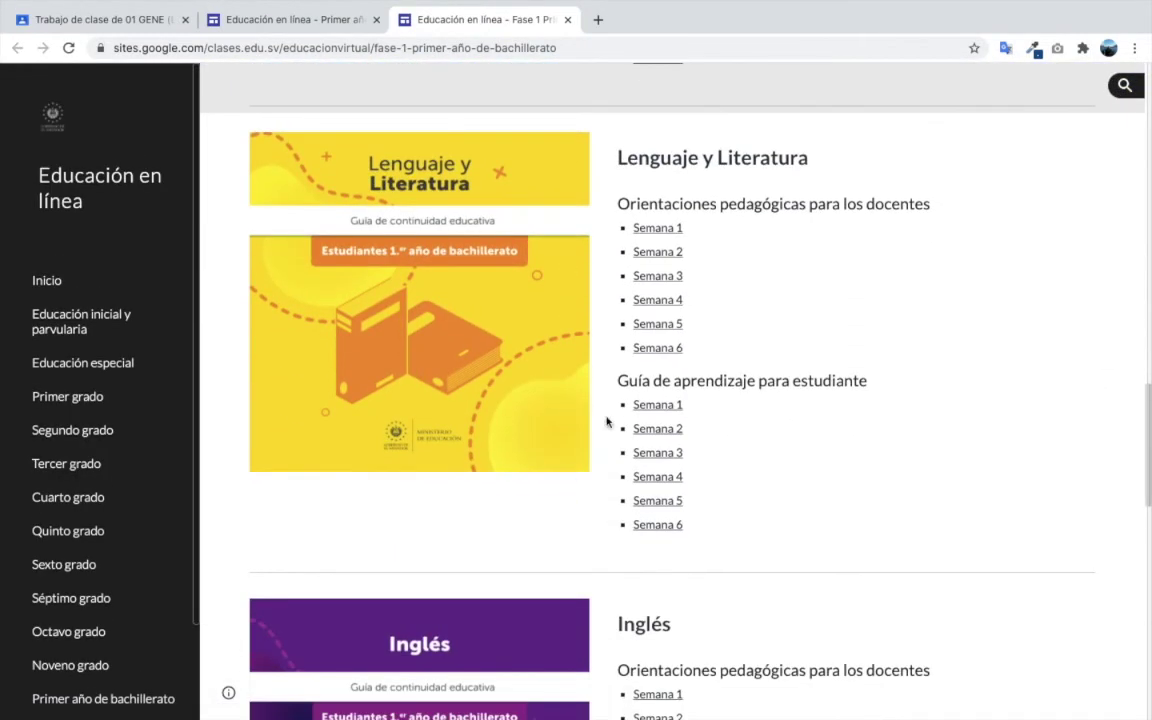
pyautogui.click(659, 406)
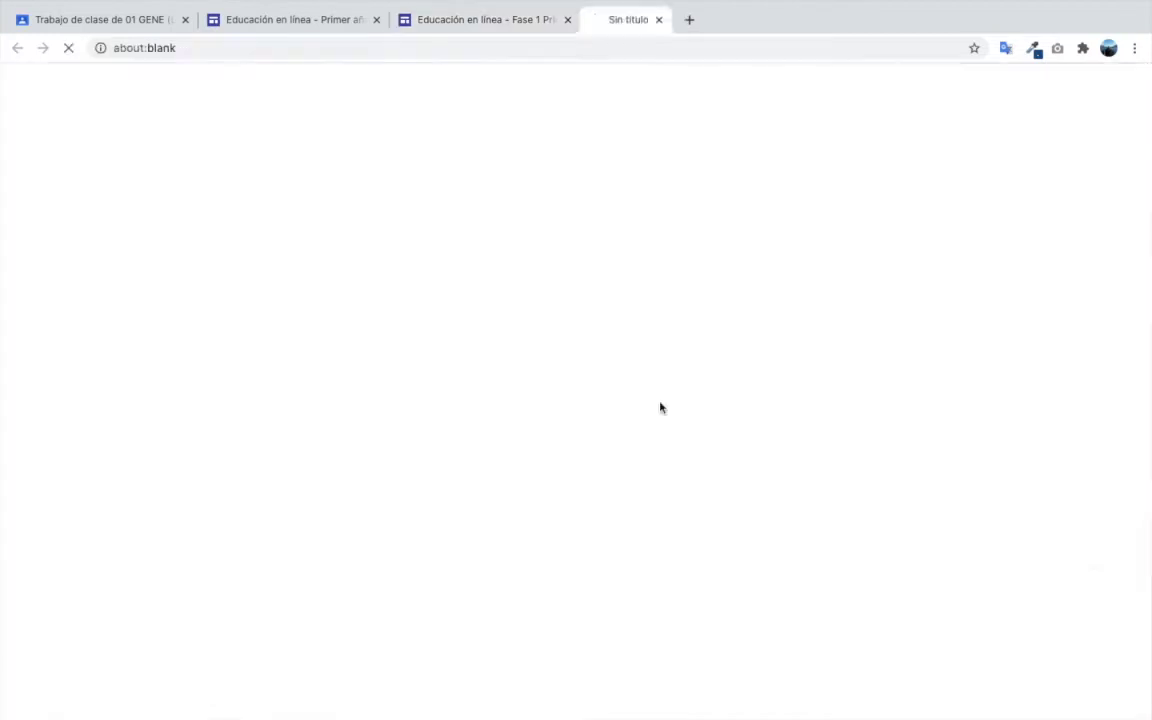
pyautogui.click(459, 50)
pyautogui.hotkey('ctrl', 'c')
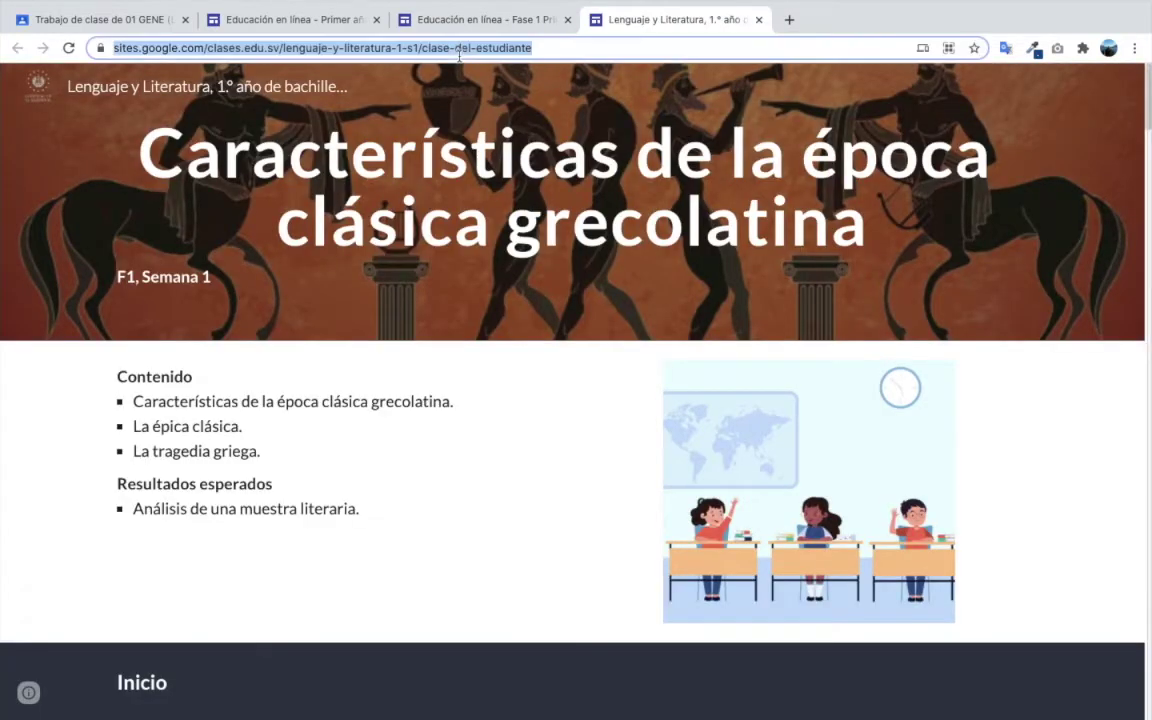
pyautogui.click(98, 19)
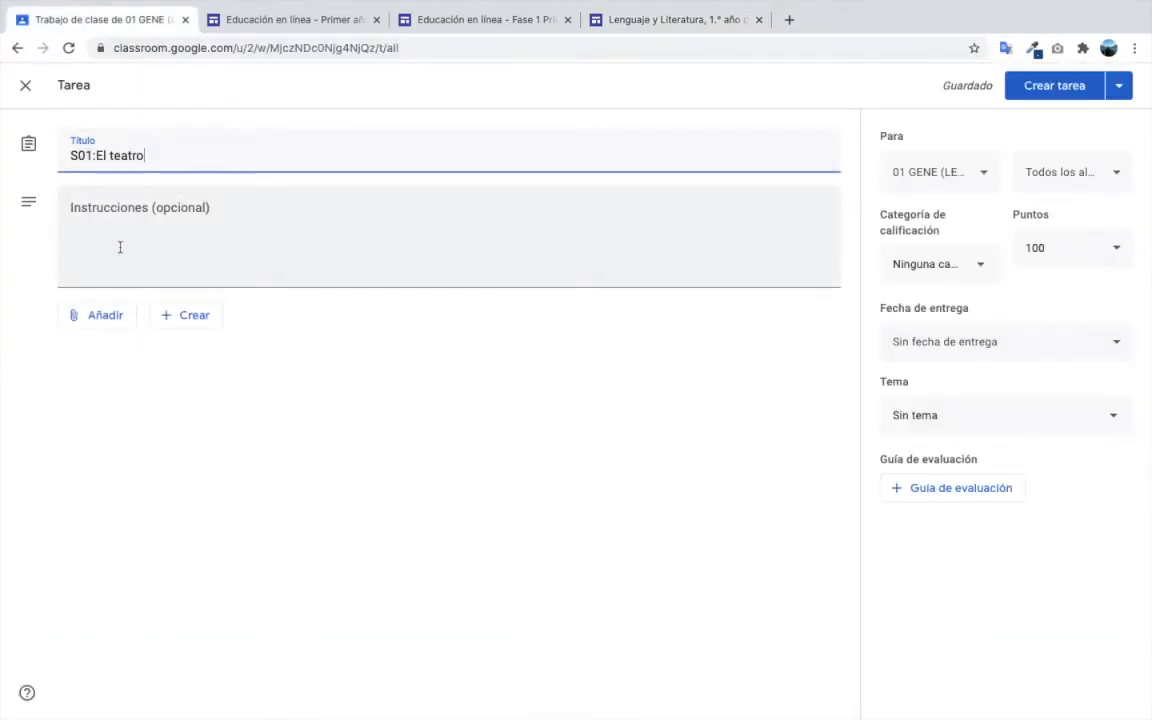
# - Attach the copied Semana 1 student page URL to the assignment as a link
pyautogui.click(110, 314)
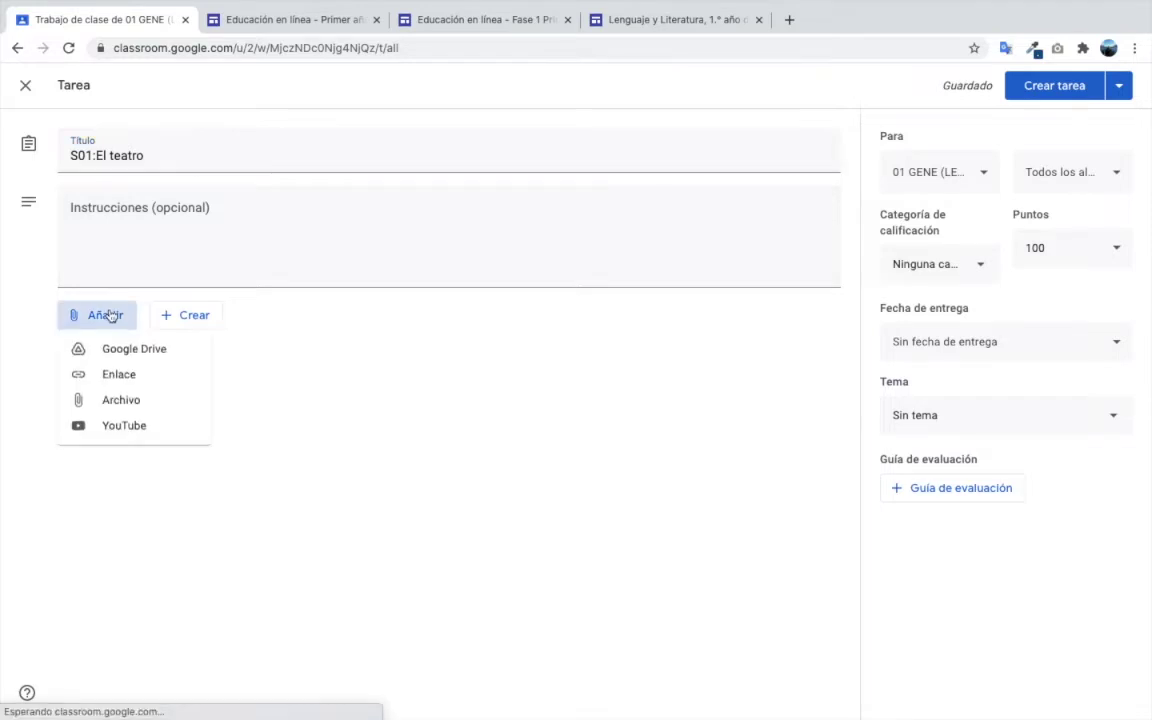
pyautogui.click(131, 372)
pyautogui.hotkey('ctrl', 'v')
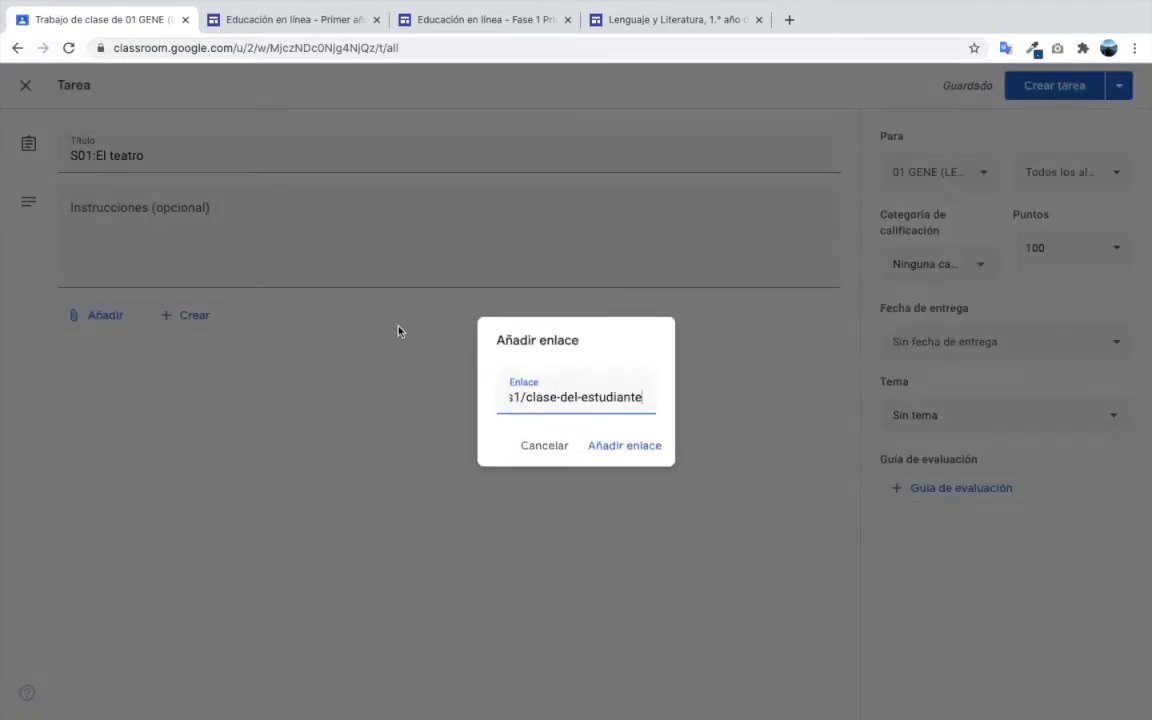
pyautogui.click(643, 446)
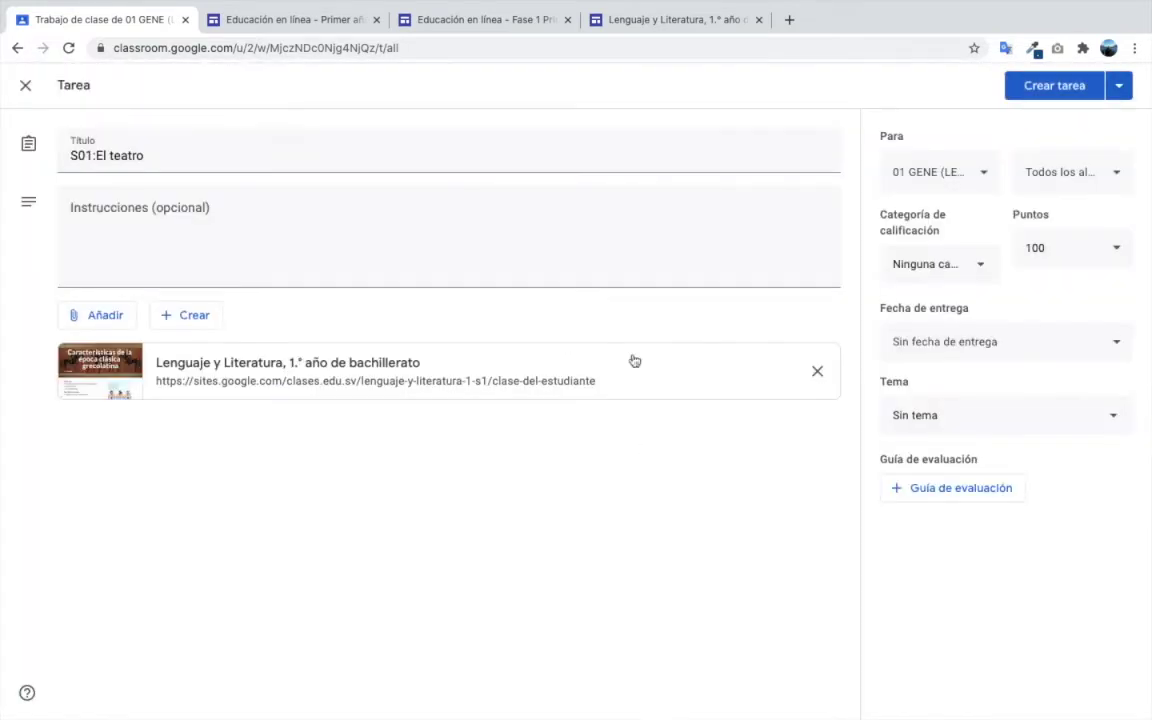
pyautogui.click(480, 20)
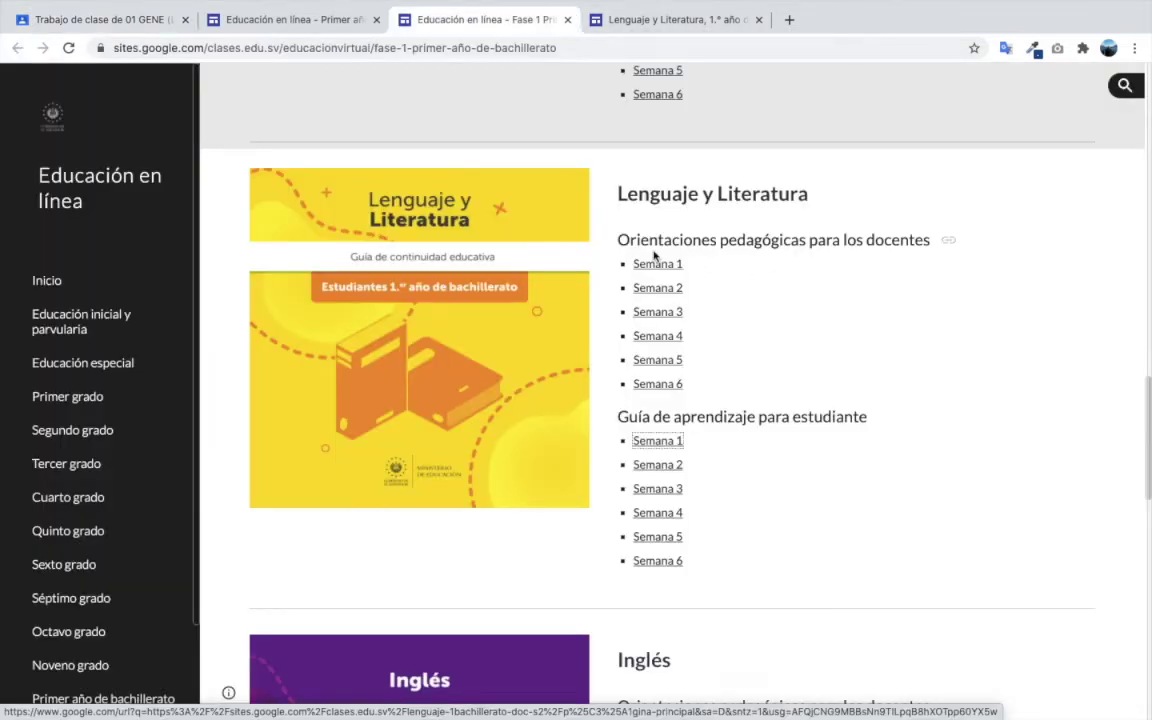
# - Open the teachers' Semana 1 guidance page on Google Sites and scroll through it
pyautogui.click(764, 232)
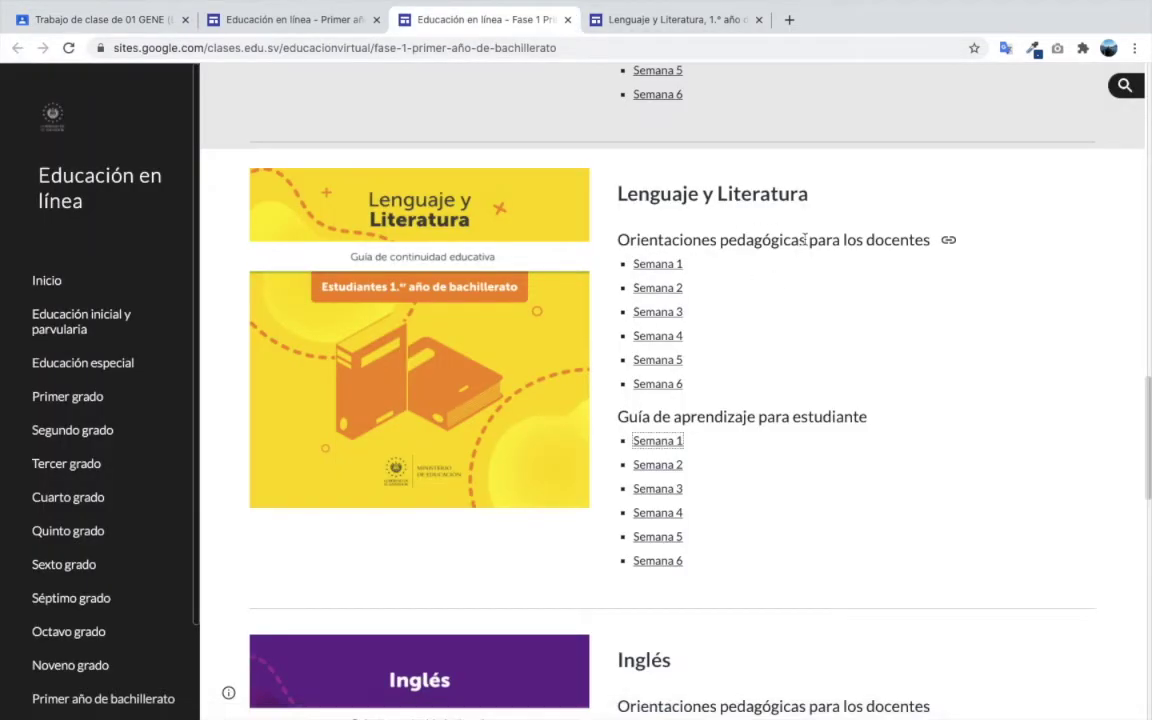
pyautogui.click(659, 264)
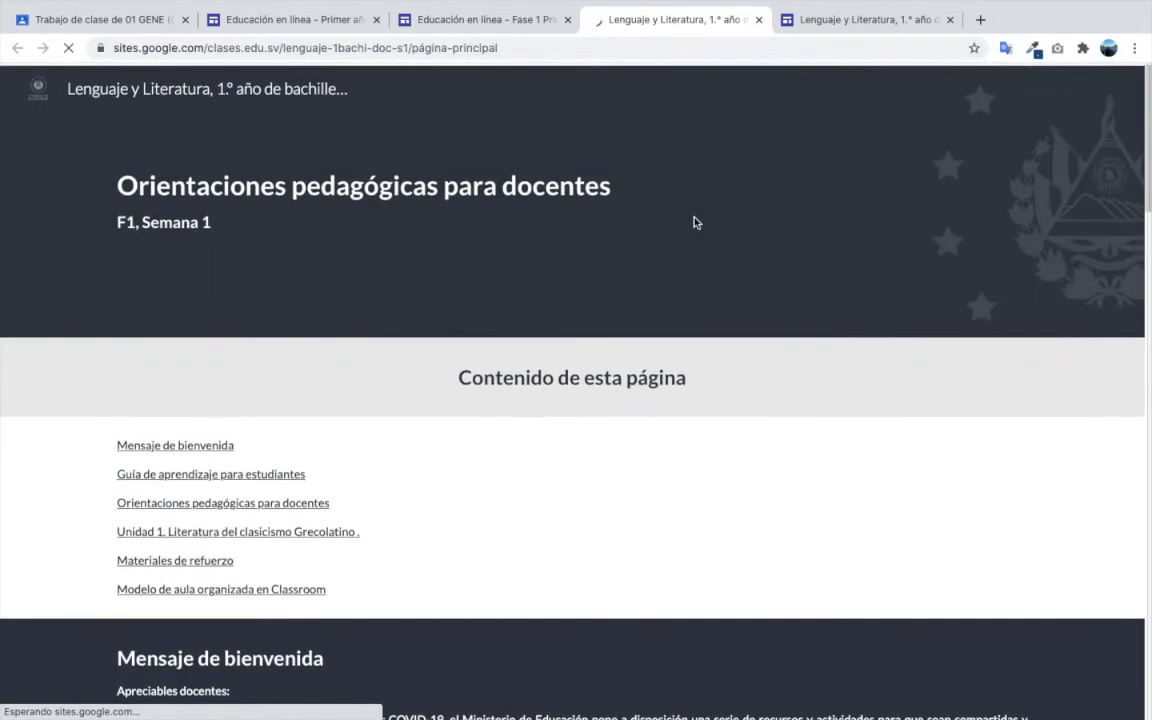
pyautogui.scroll(-1, 696, 223)
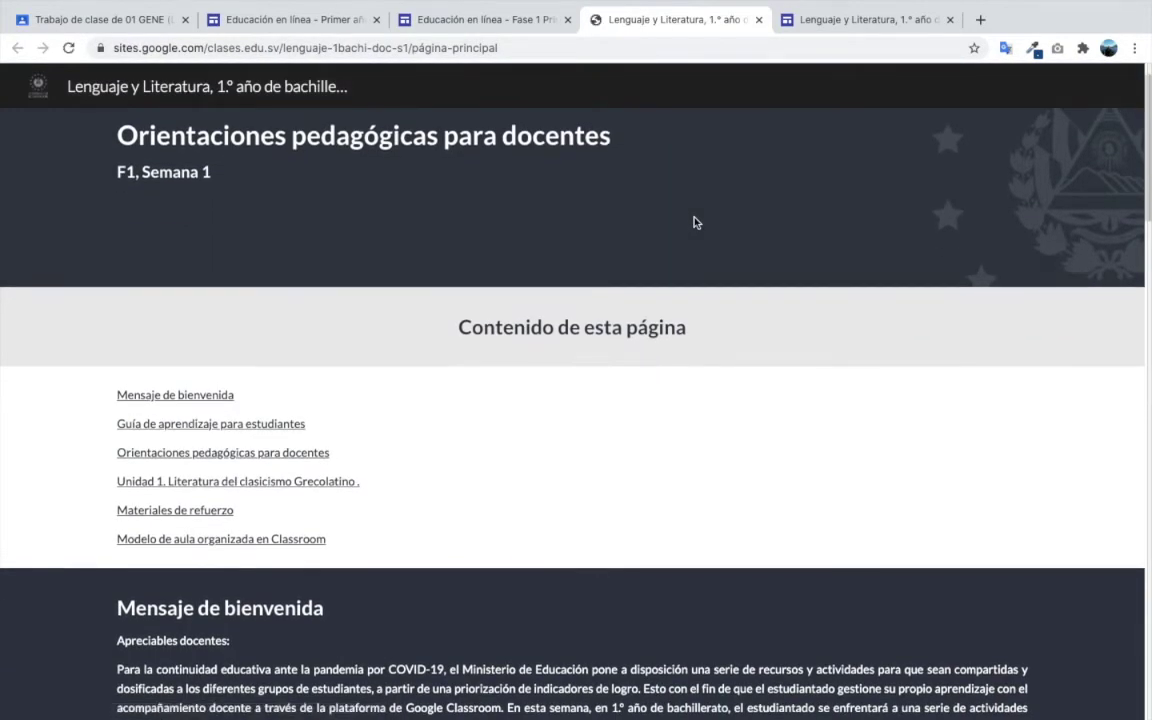
pyautogui.scroll(-15, 696, 223)
pyautogui.scroll(1, 696, 223)
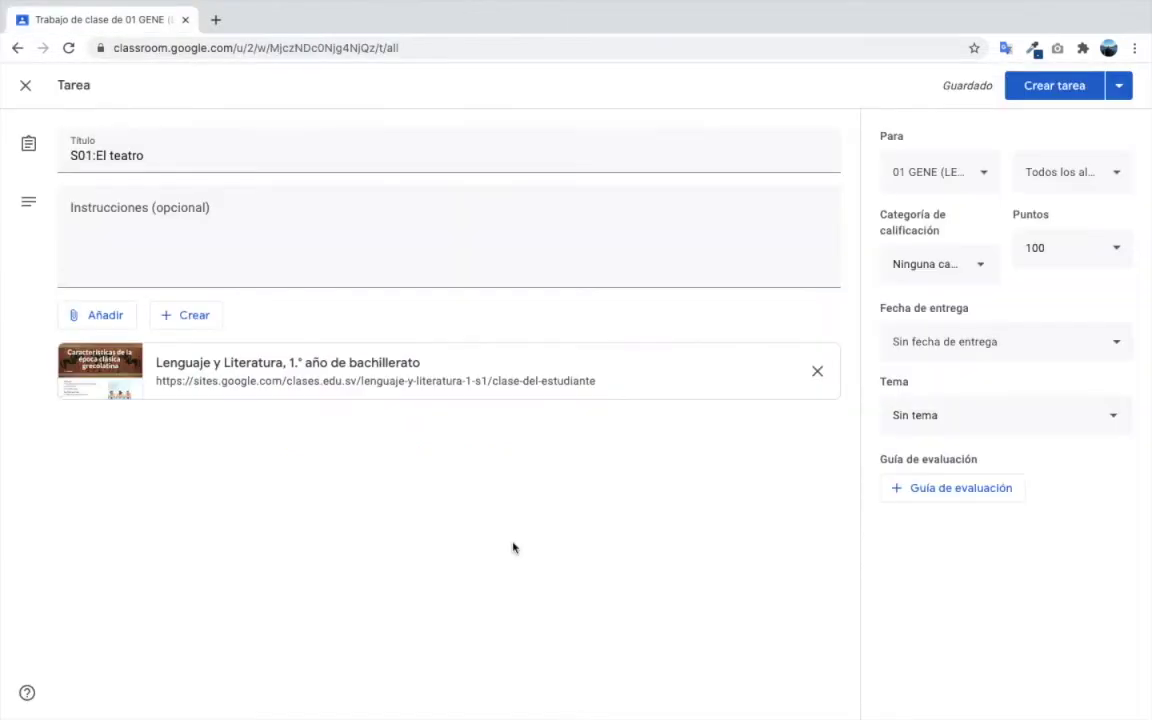
# - Set the assignment's grading category to COTIDIANAS and its points to 10
pyautogui.click(956, 268)
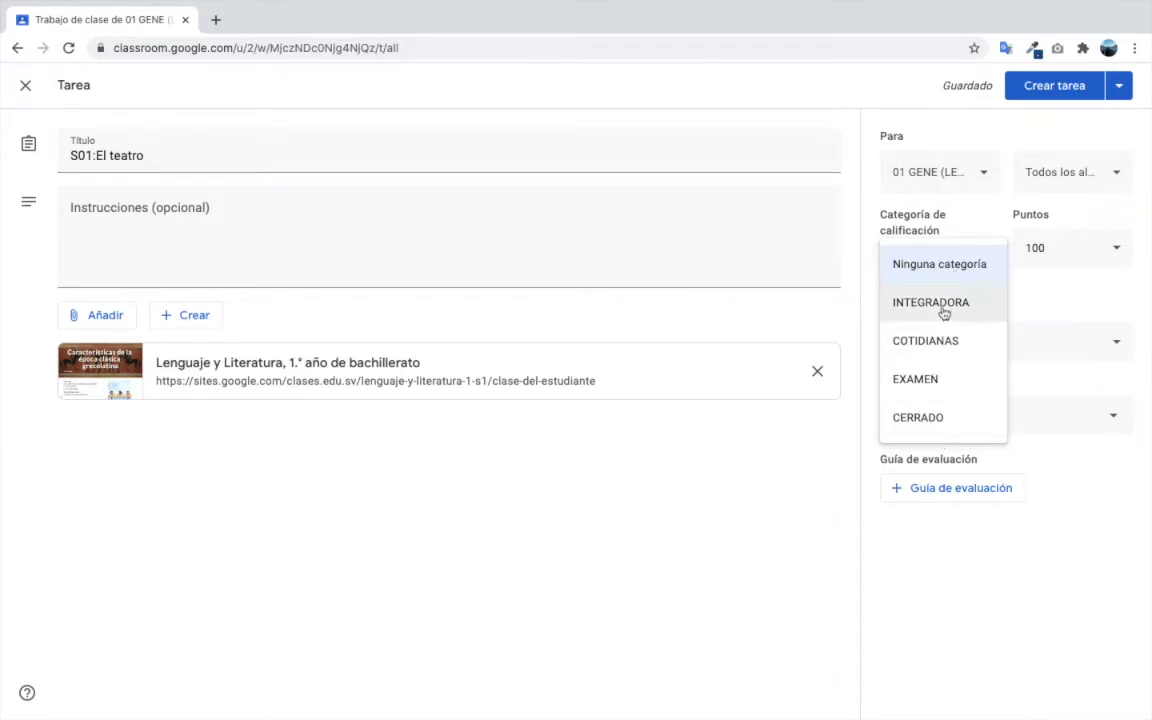
pyautogui.click(951, 342)
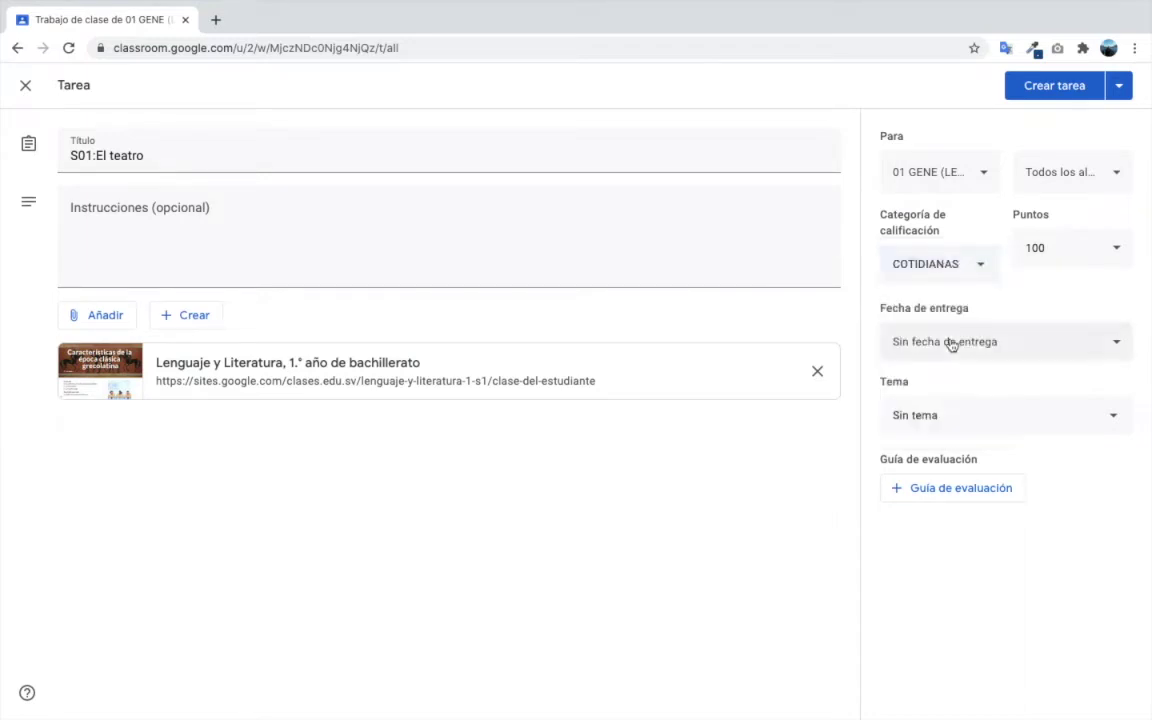
pyautogui.click(1054, 249)
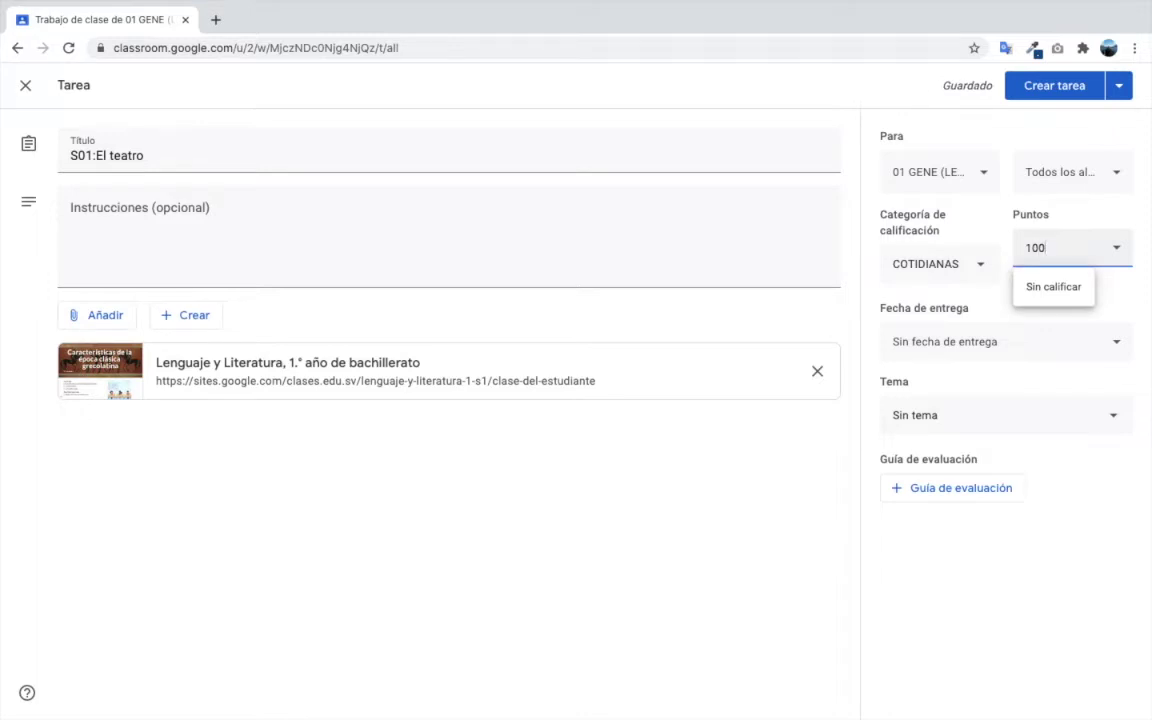
pyautogui.press('BackSpace')
pyautogui.click(761, 471)
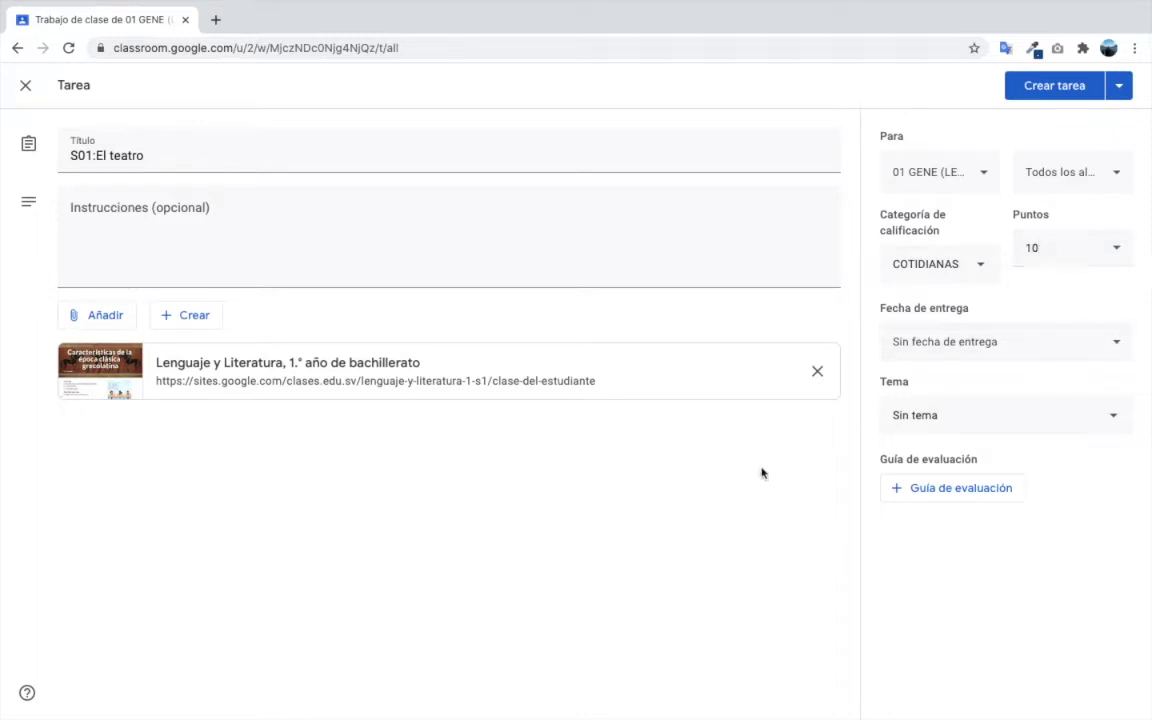
# - Set the due date to Saturday 13 March and the topic to UNIDAD 1:
pyautogui.click(990, 350)
pyautogui.click(1017, 391)
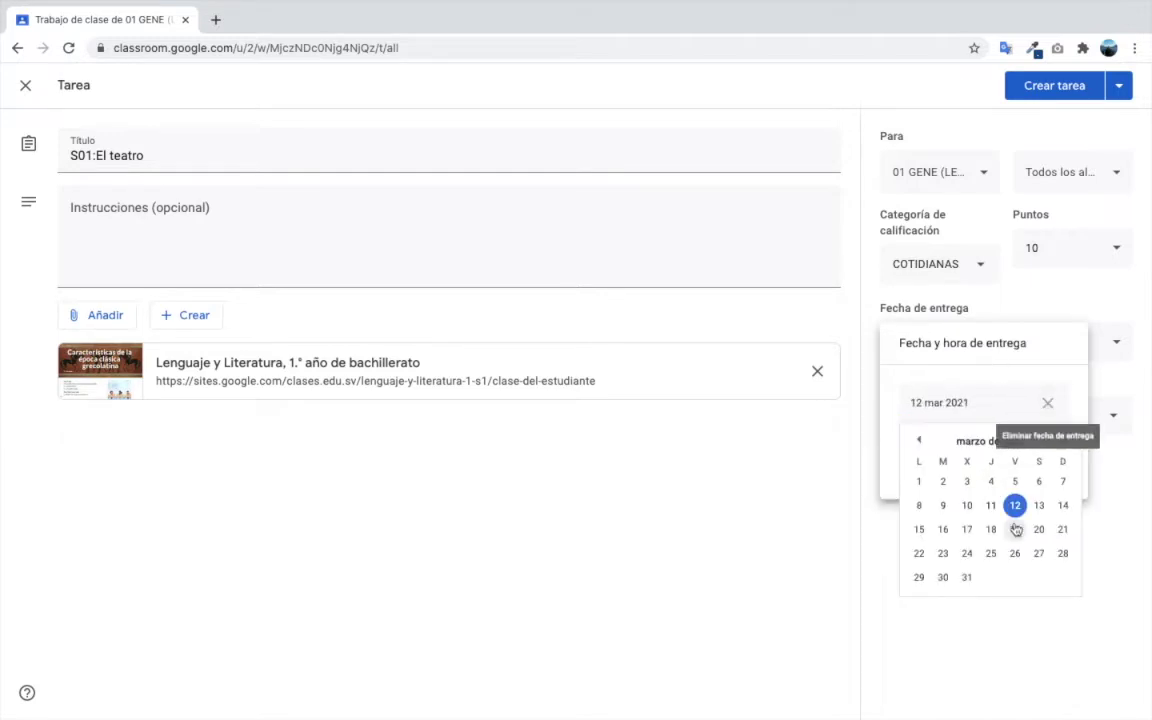
pyautogui.click(1049, 504)
pyautogui.click(936, 535)
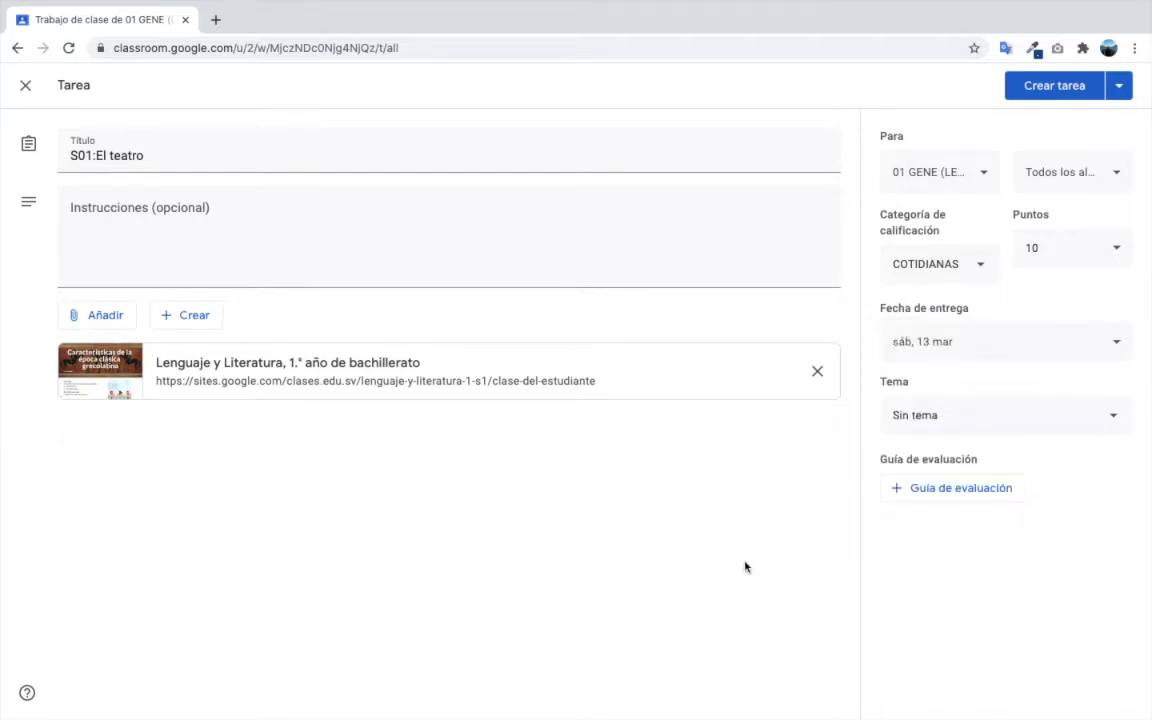
pyautogui.click(1008, 419)
pyautogui.click(936, 417)
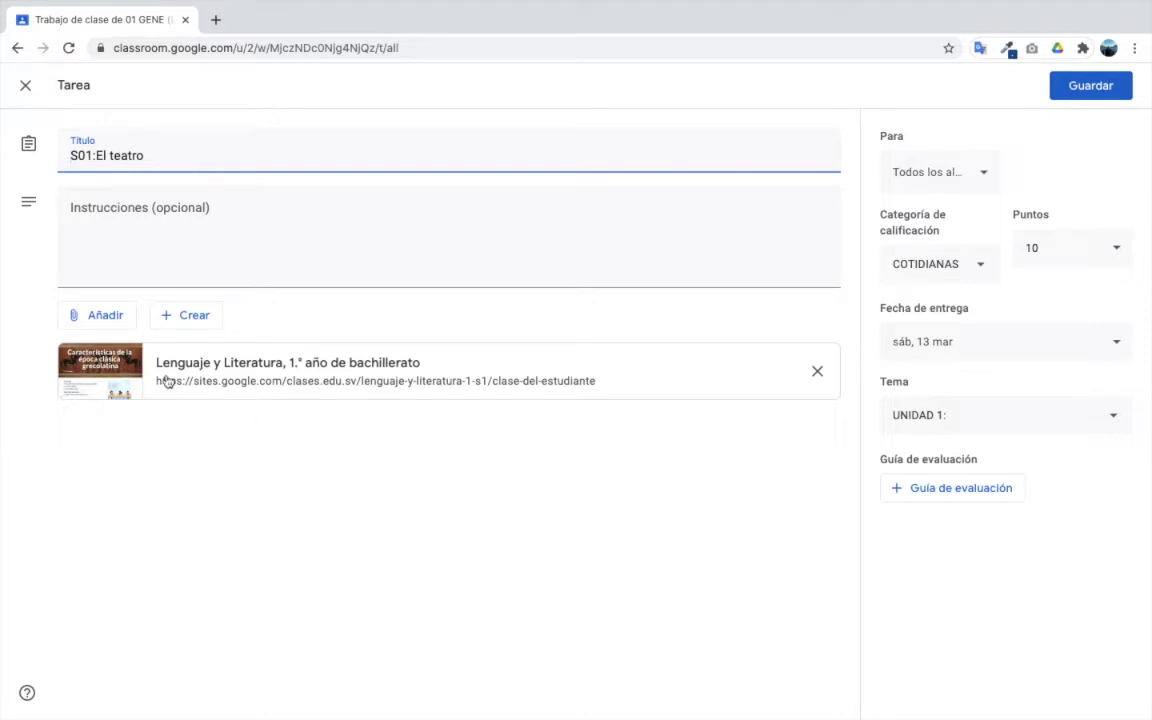
# - Attach Ejemplo proyec vida.pdf from My Drive > Classroom > 01 GENE (LENG) and save S01:El teatro
pyautogui.click(82, 316)
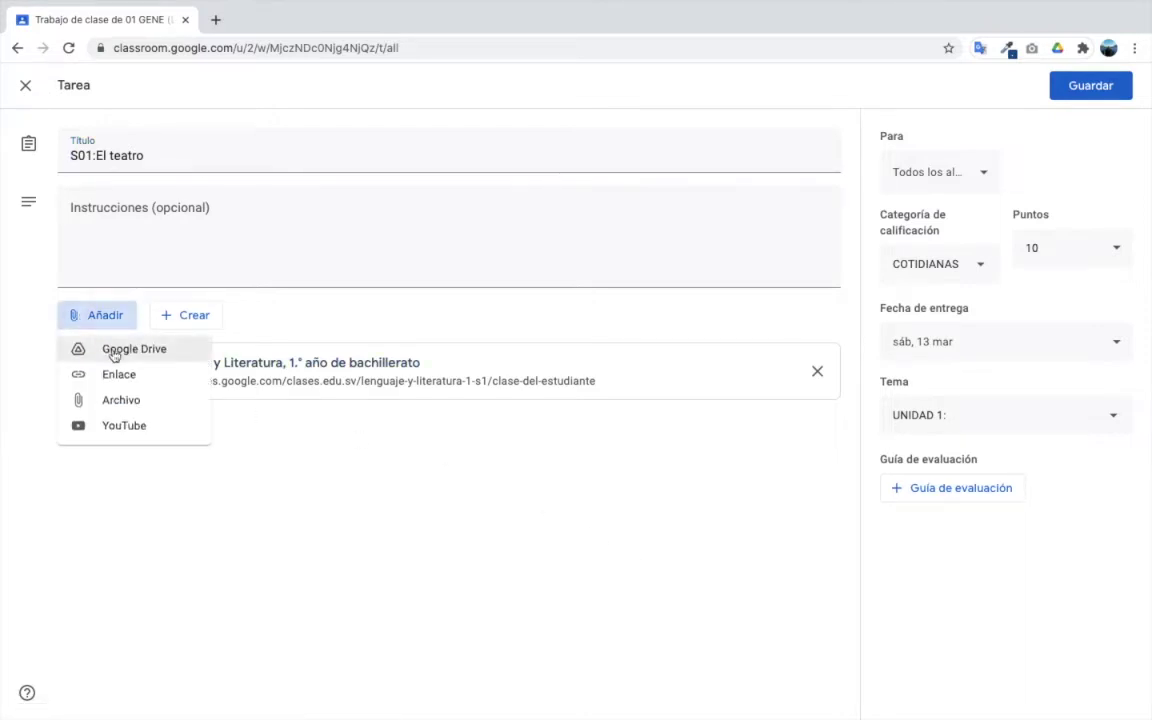
pyautogui.click(114, 350)
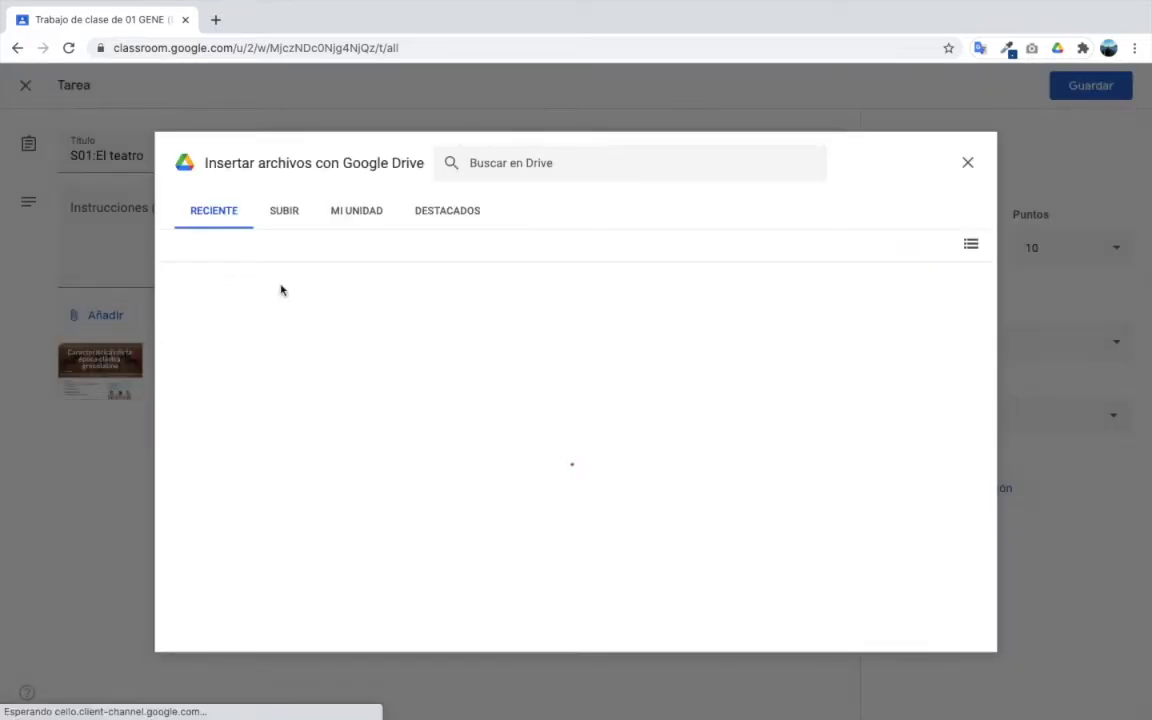
pyautogui.click(352, 214)
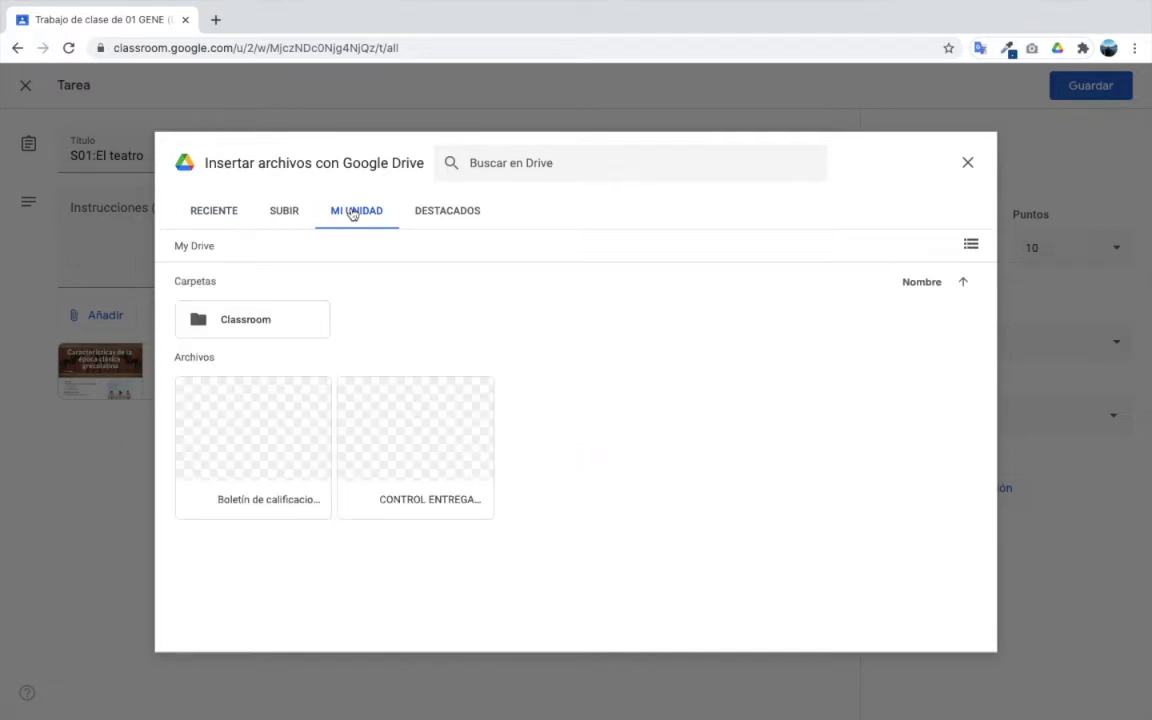
pyautogui.doubleClick(249, 325)
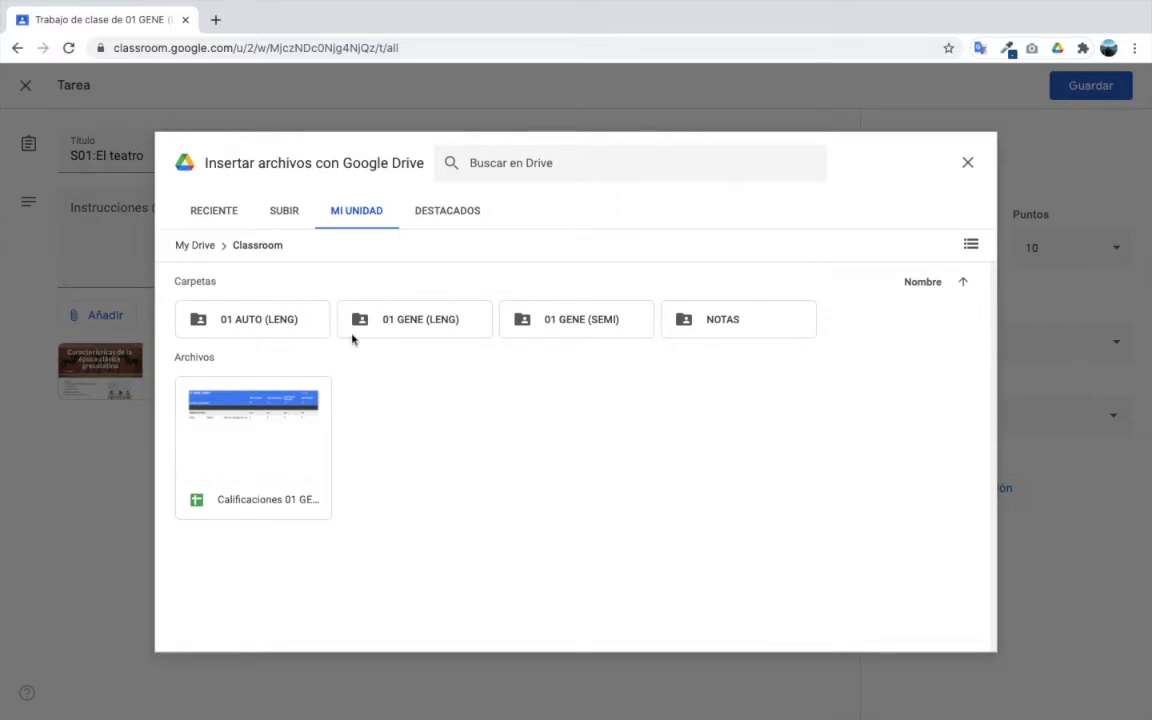
pyautogui.doubleClick(434, 324)
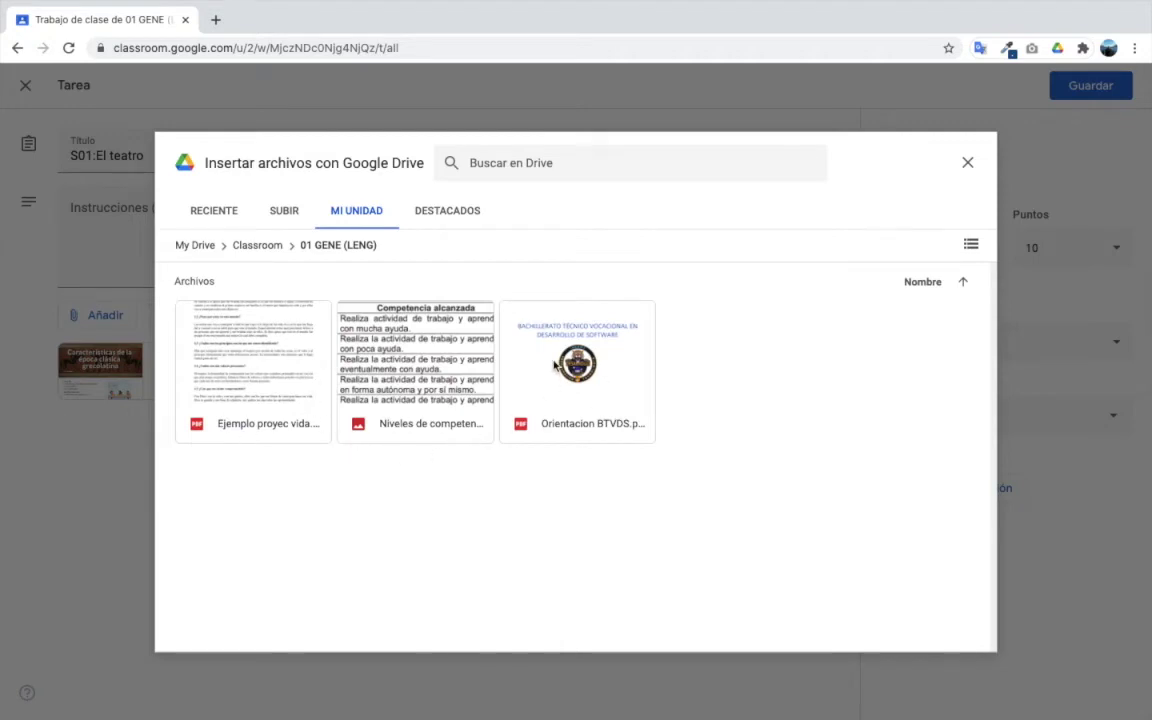
pyautogui.click(545, 400)
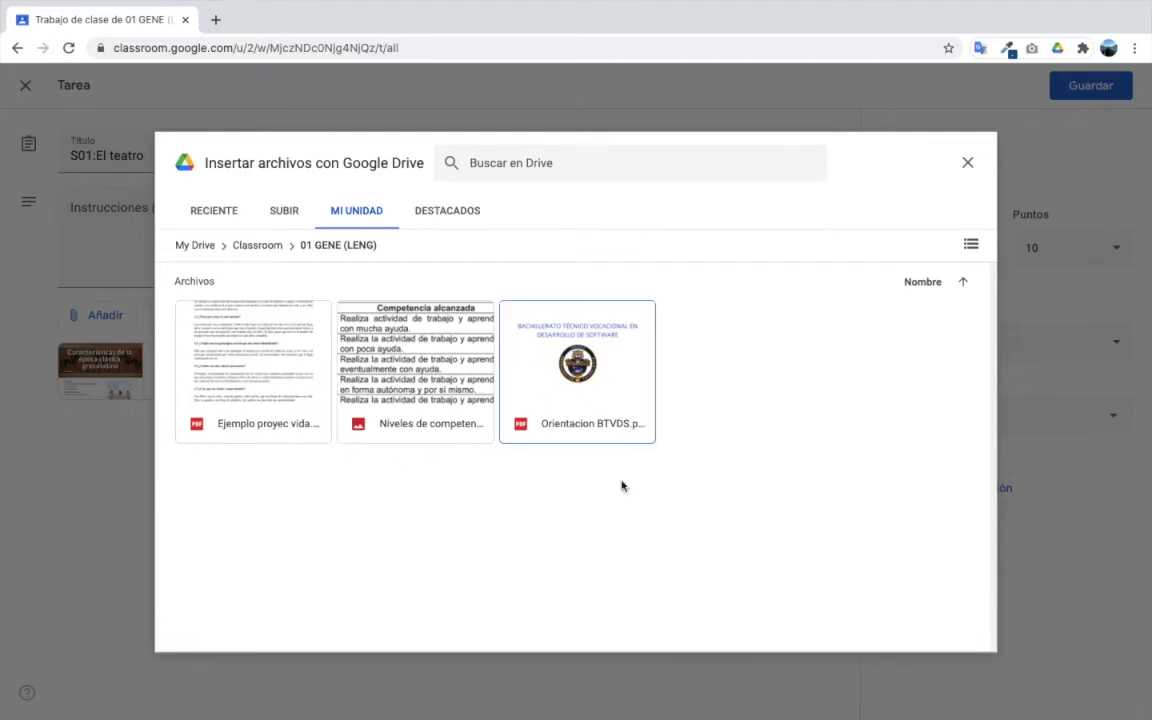
pyautogui.click(258, 373)
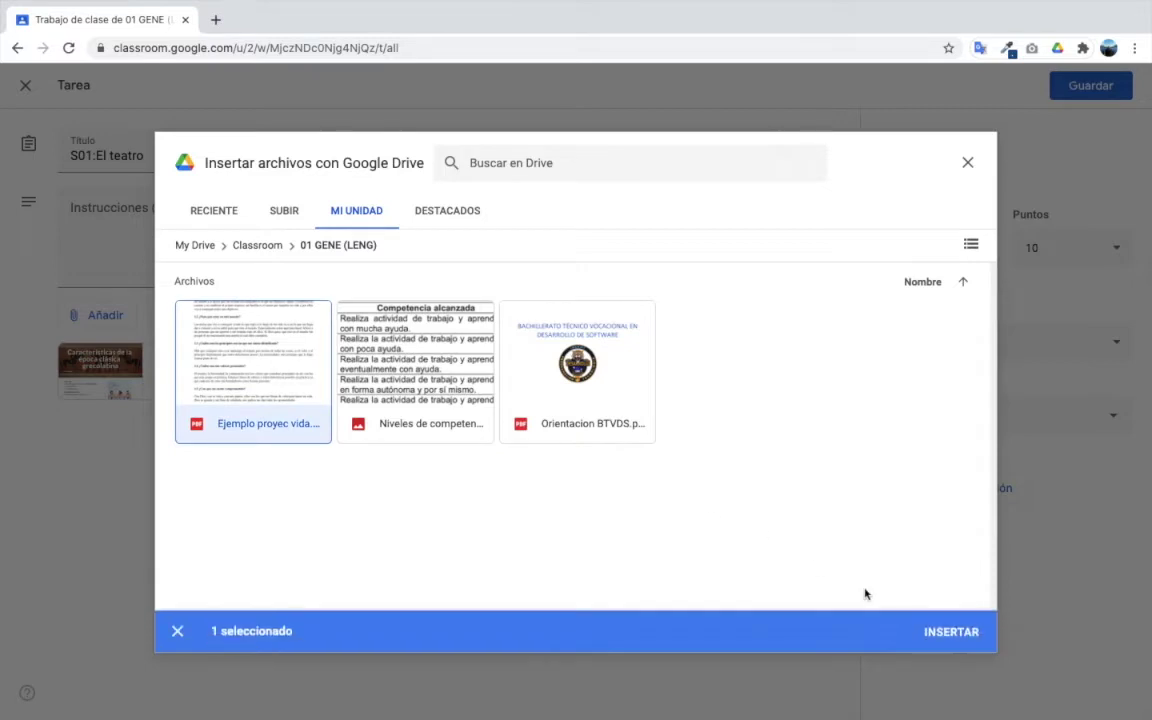
pyautogui.click(946, 634)
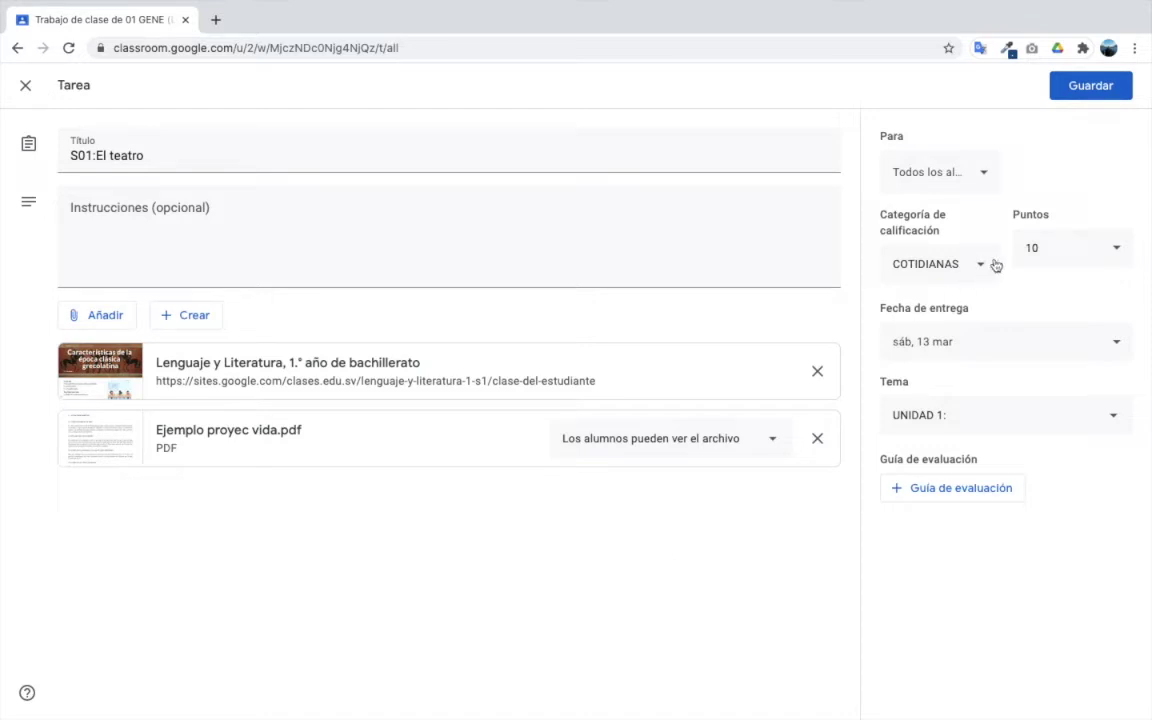
pyautogui.click(1082, 93)
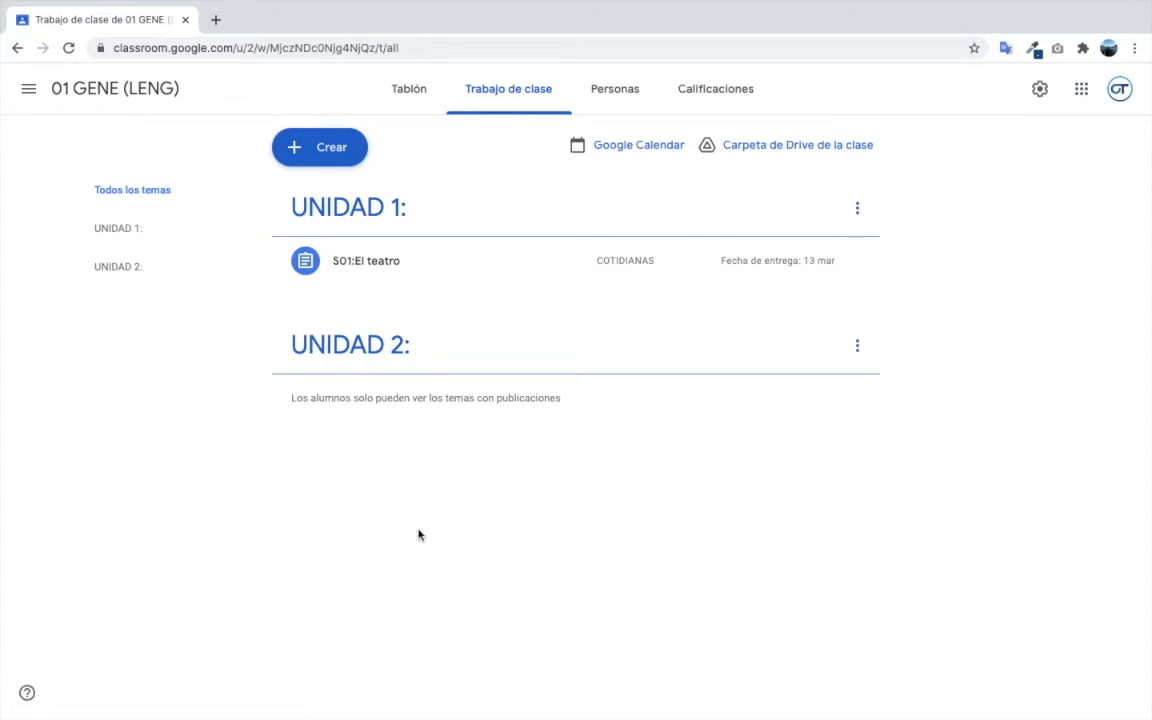
# - Start a new assignment titled Examen in the EXAMEN grade category
pyautogui.click(362, 152)
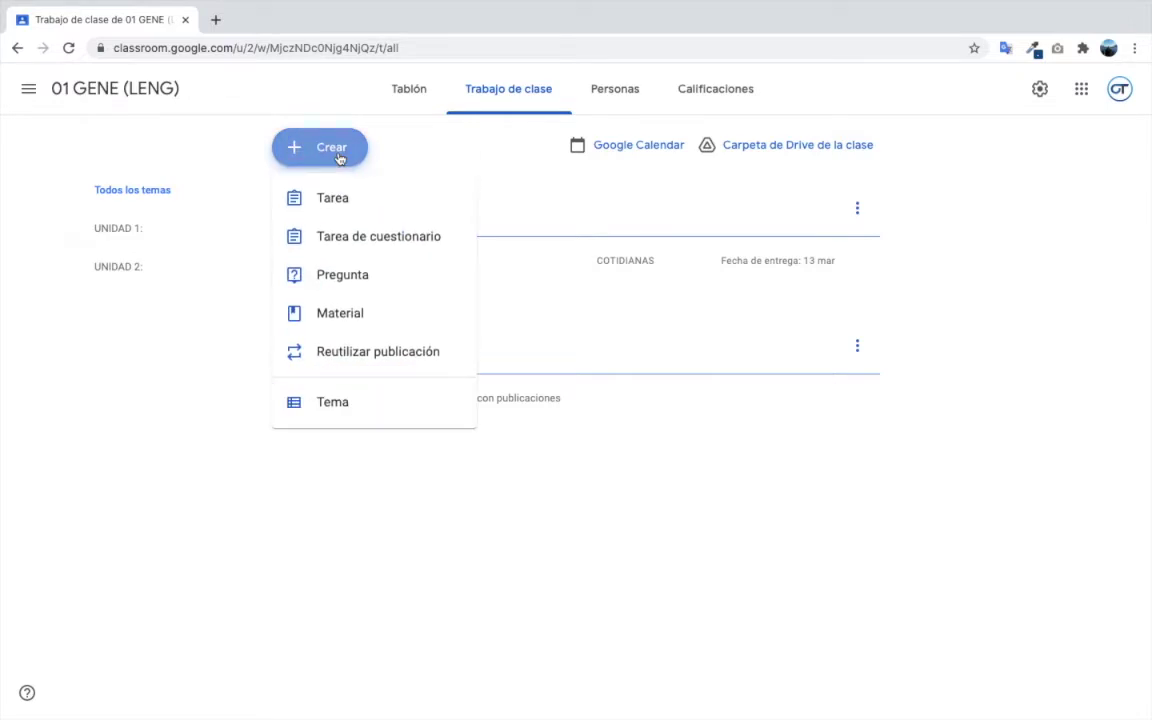
pyautogui.click(321, 207)
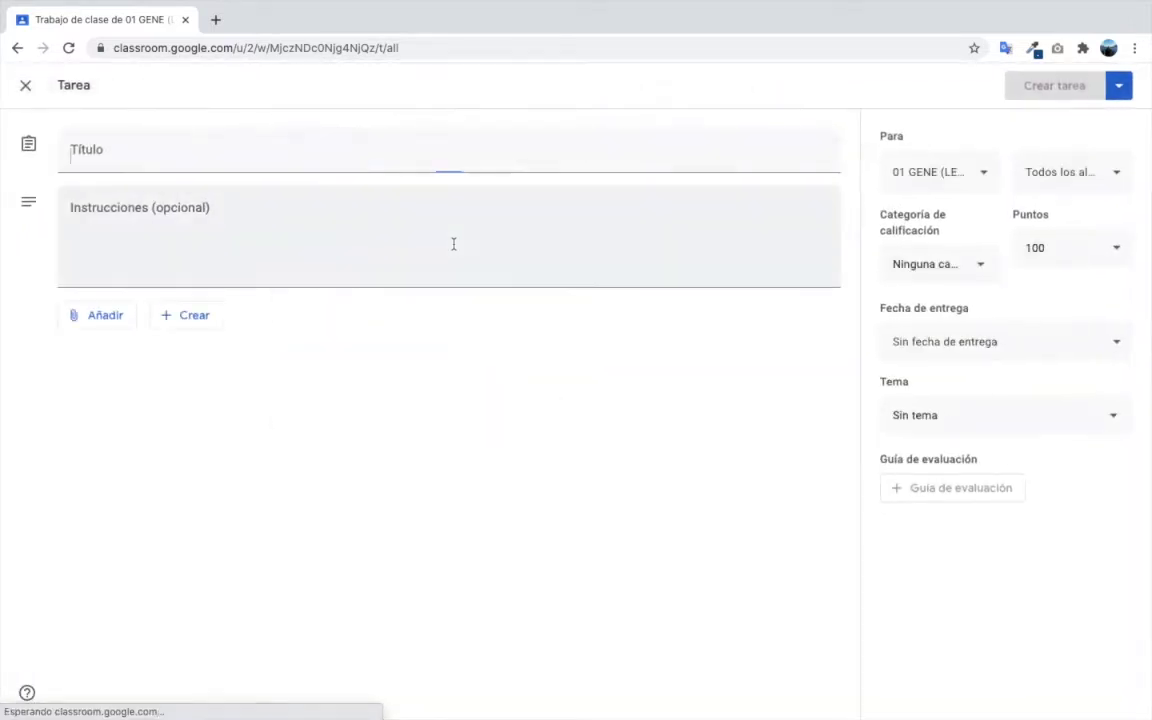
pyautogui.write('Examen')
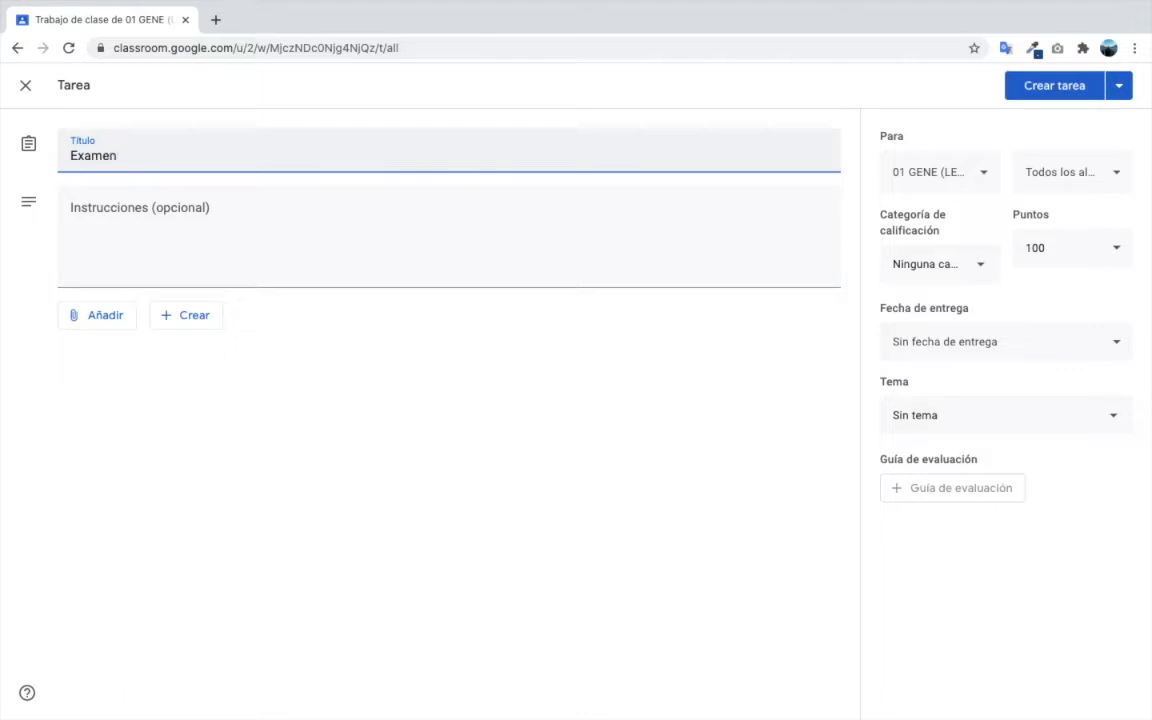
pyautogui.click(291, 248)
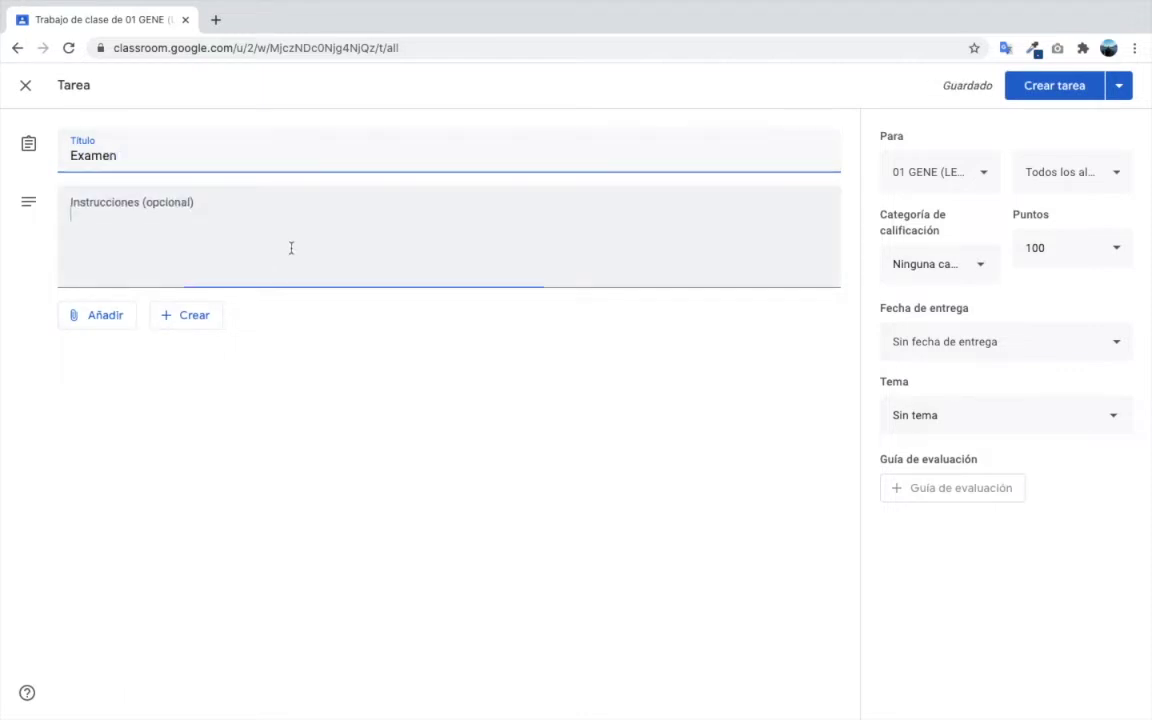
pyautogui.click(975, 265)
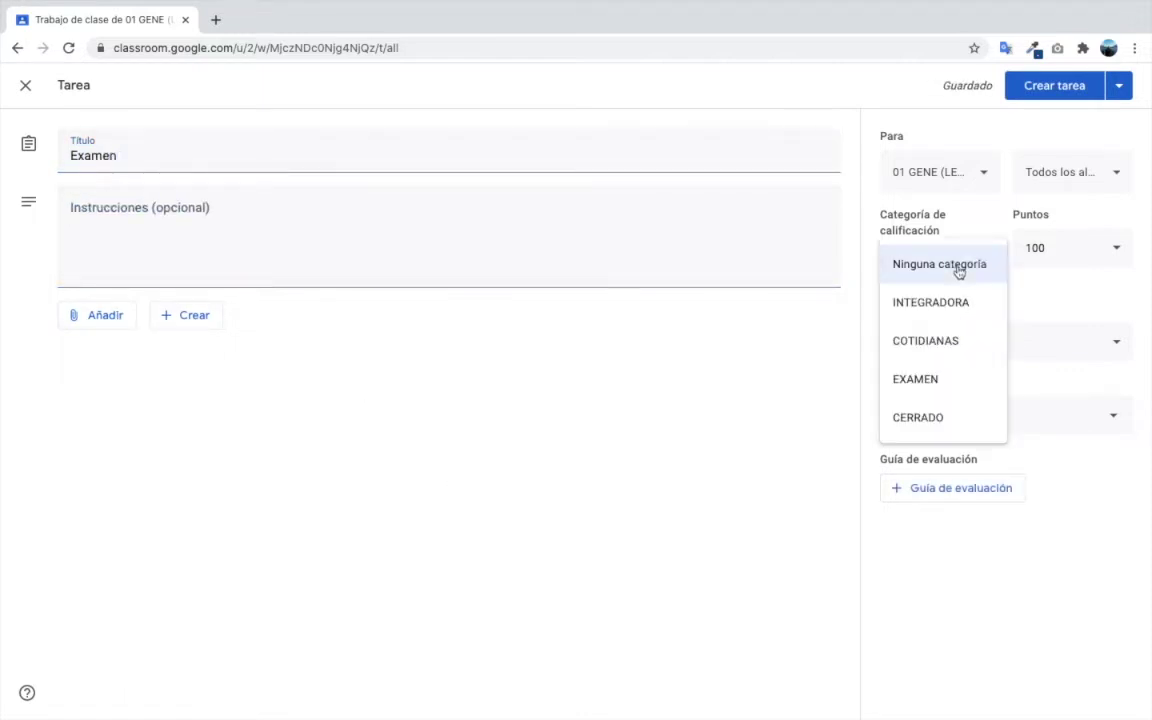
pyautogui.click(964, 379)
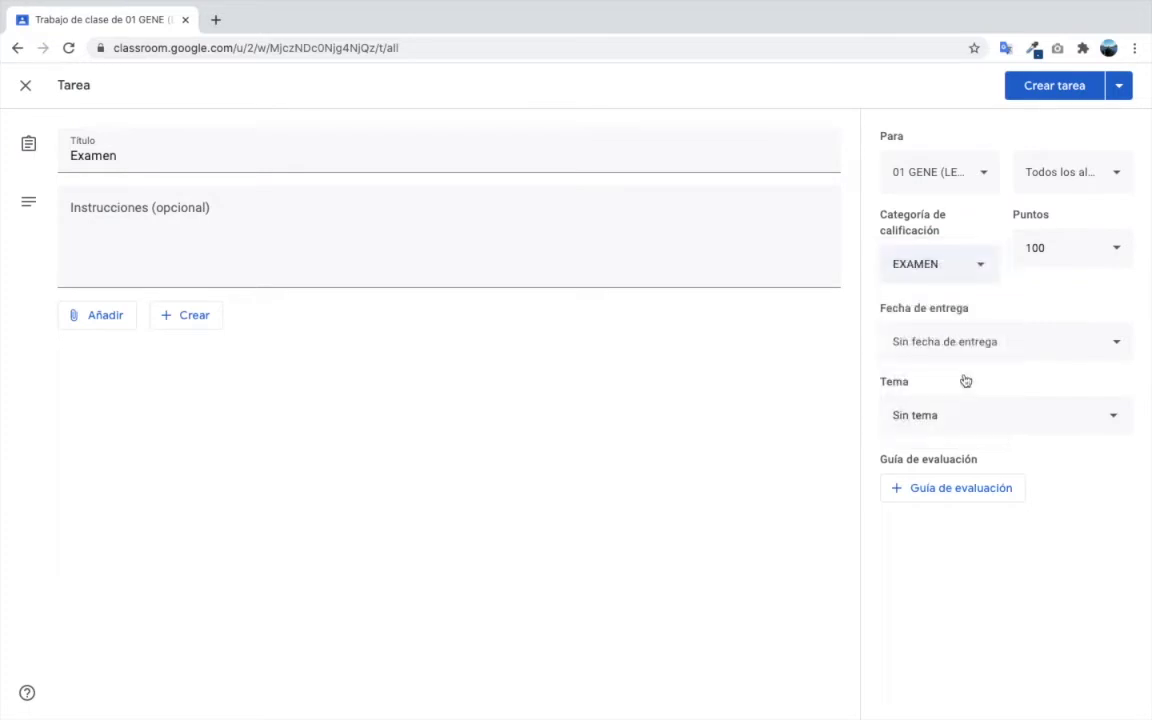
# - Set the Examen assignment to 10 points under UNIDAD 1: and publish it
pyautogui.click(1072, 253)
pyautogui.click(581, 525)
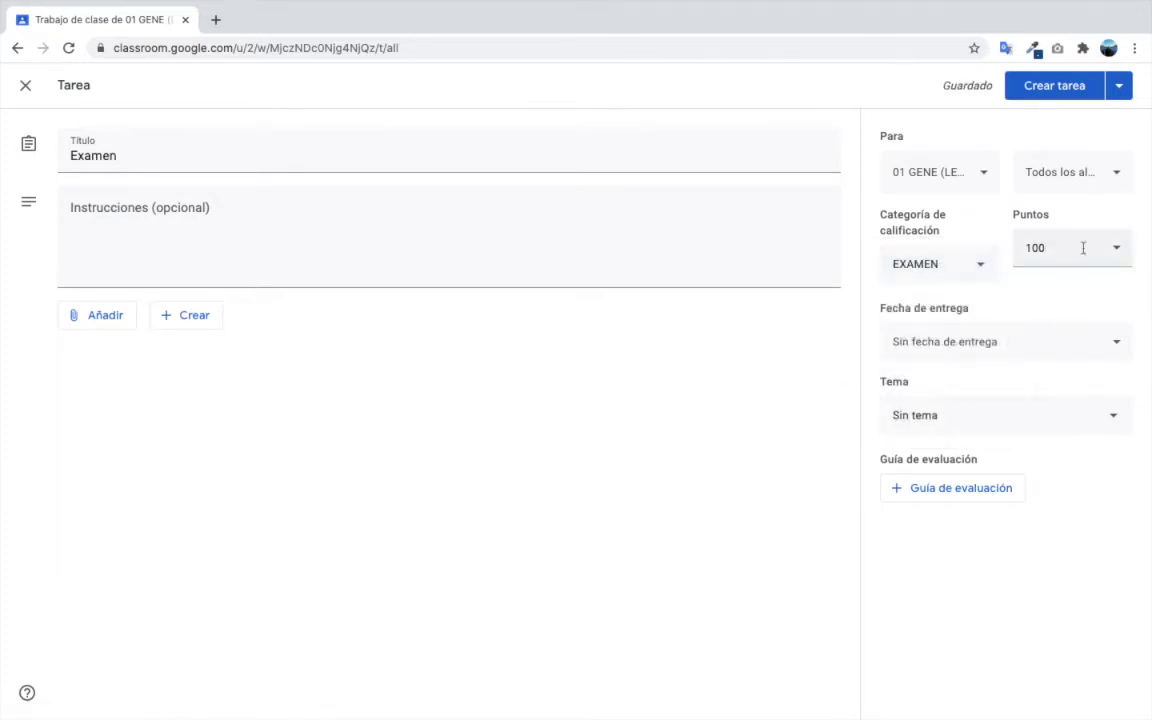
pyautogui.click(1083, 248)
pyautogui.press('BackSpace')
pyautogui.click(653, 571)
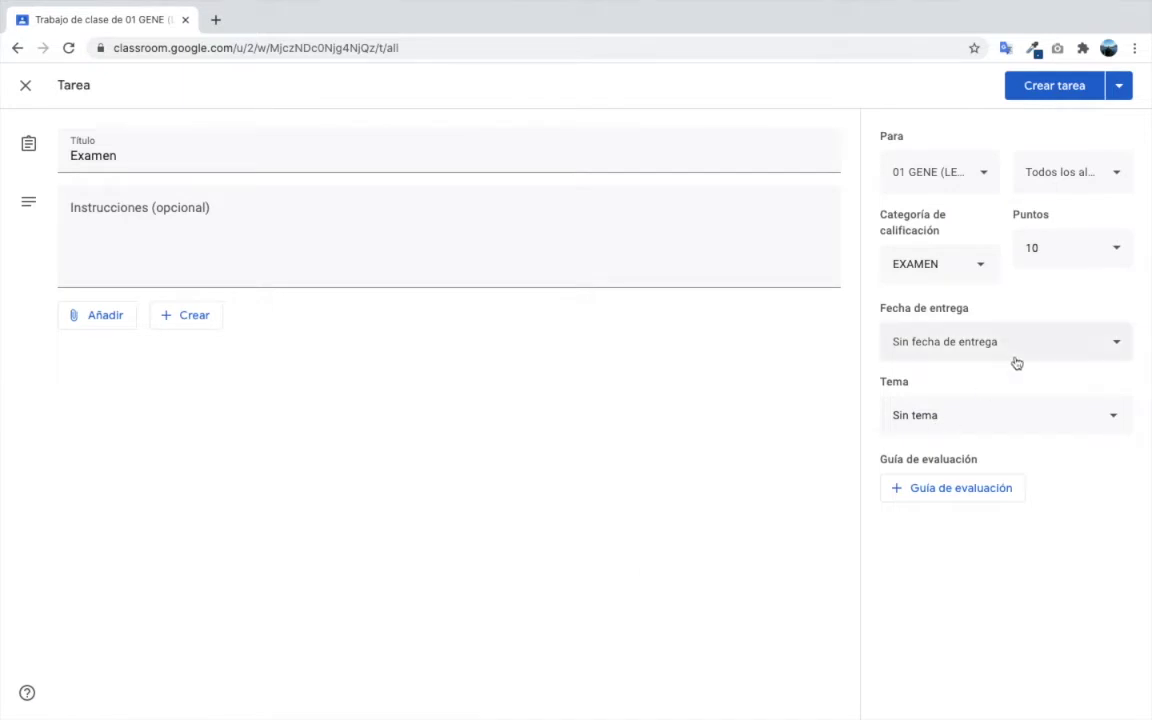
pyautogui.click(1005, 418)
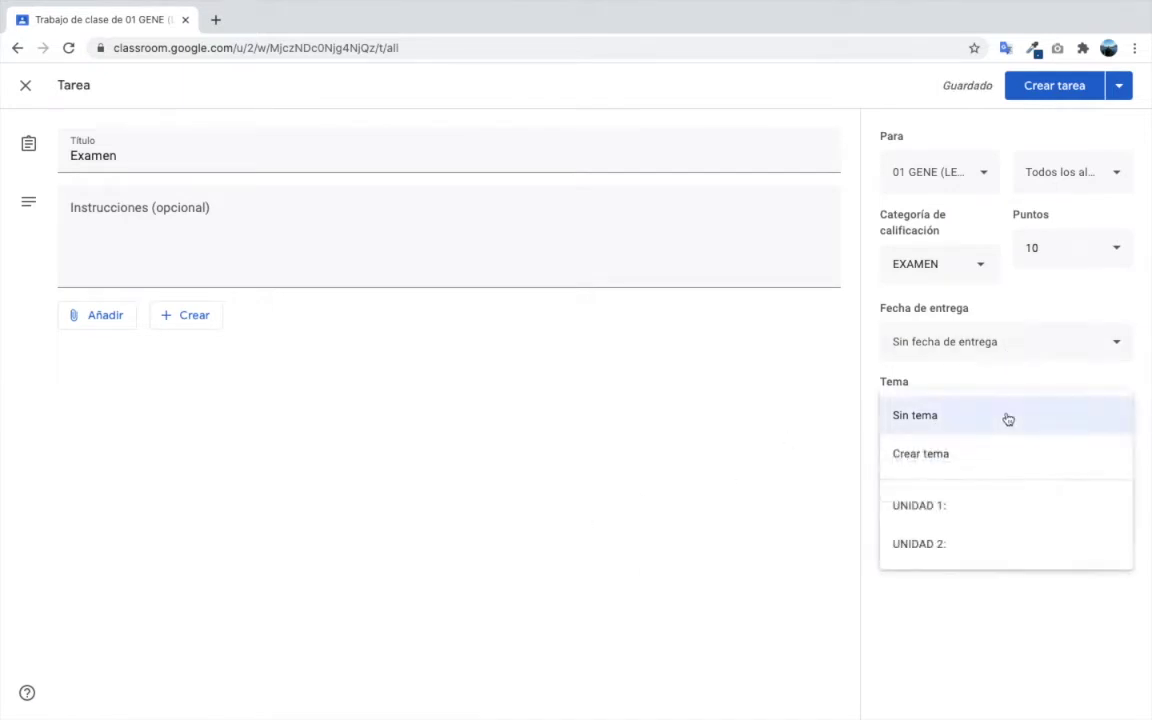
pyautogui.click(964, 512)
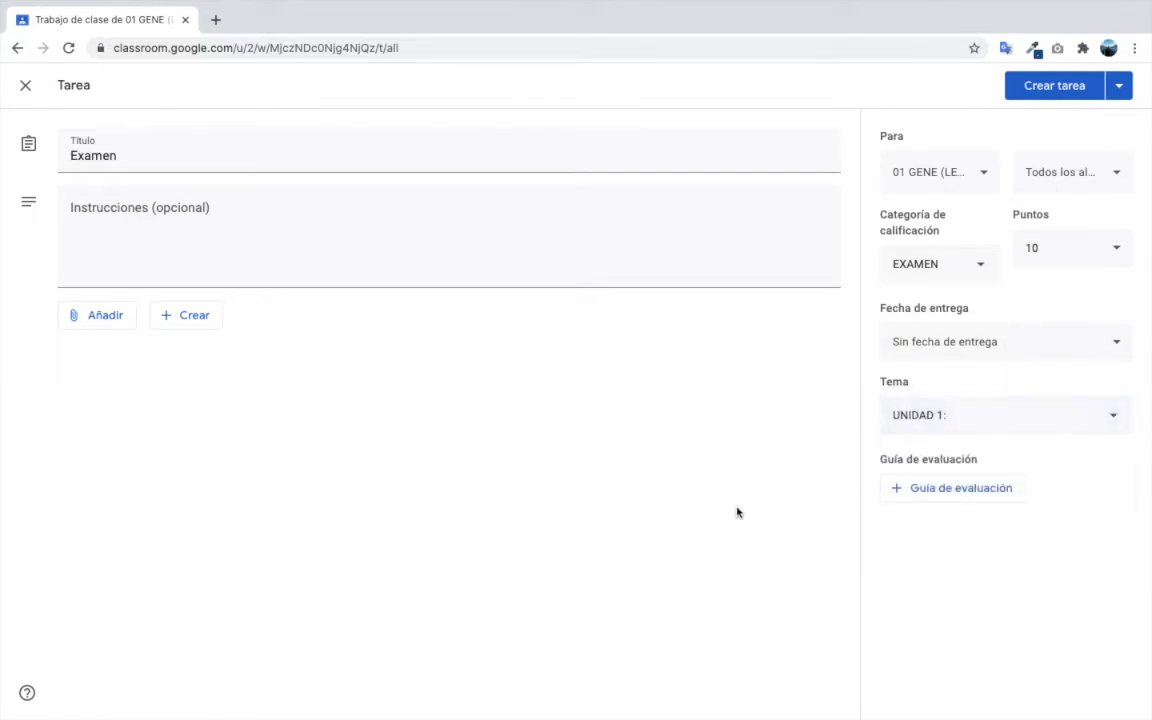
pyautogui.click(1034, 90)
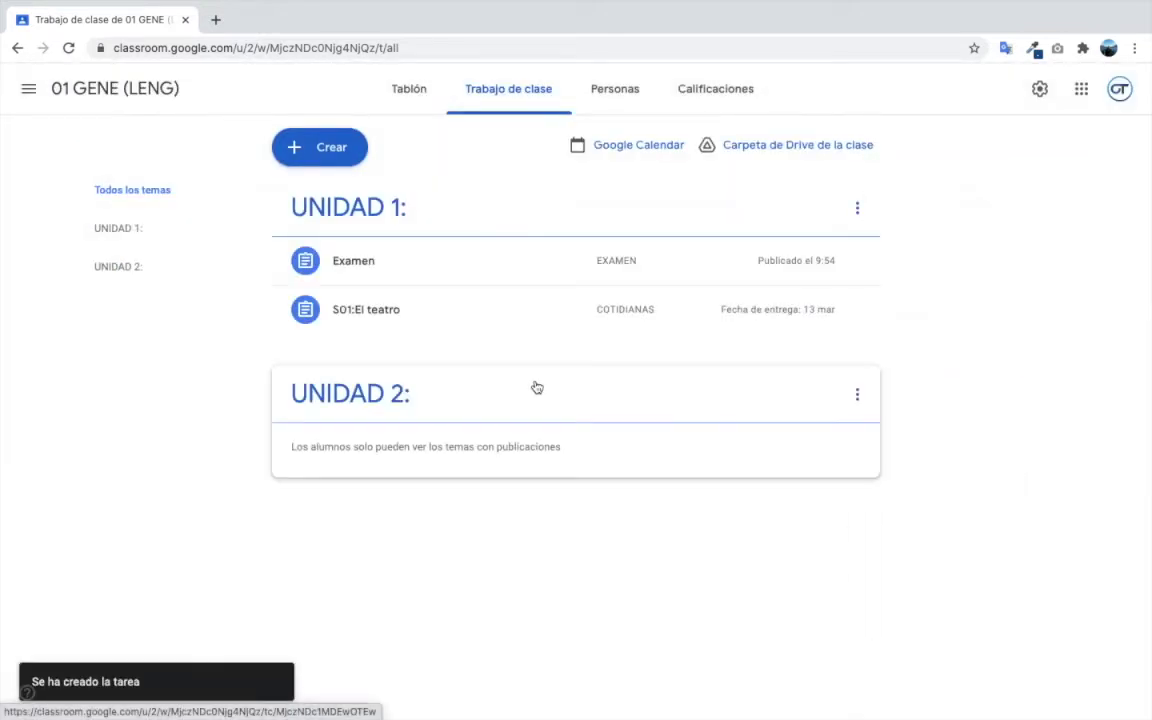
# - Create the Integradora assignment: category INTEGRADORA, 10 points, topic UNIDAD 1:, and publish it
pyautogui.click(328, 145)
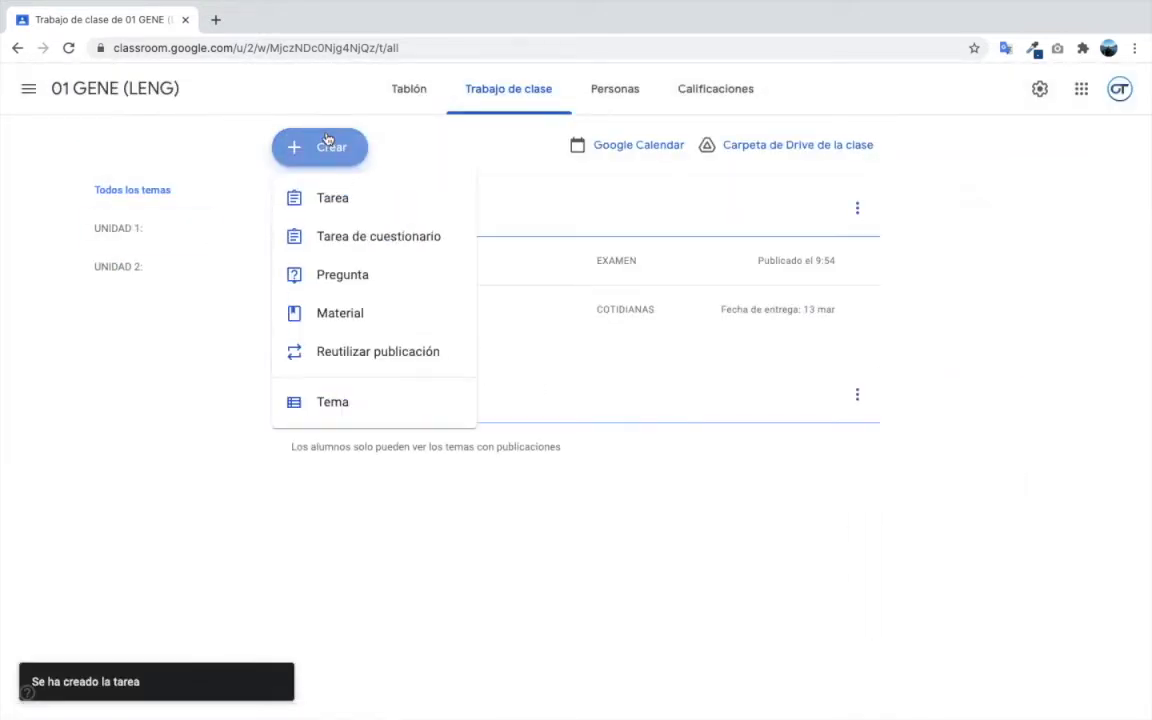
pyautogui.click(335, 202)
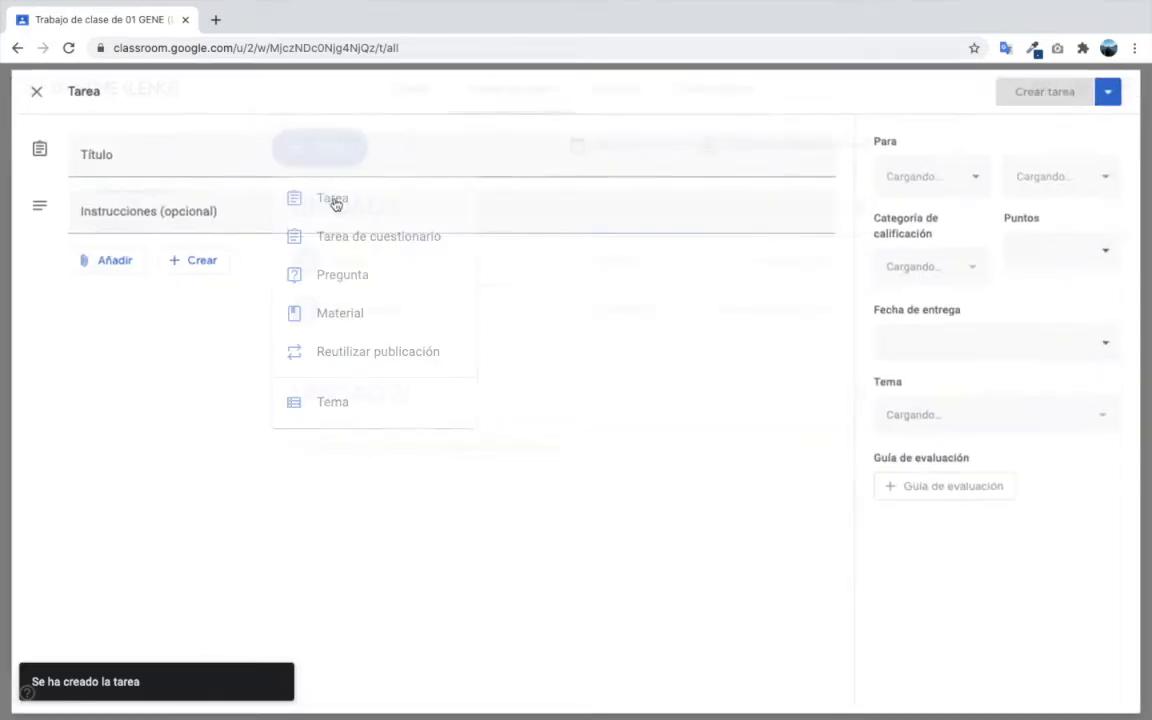
pyautogui.write('Integradora')
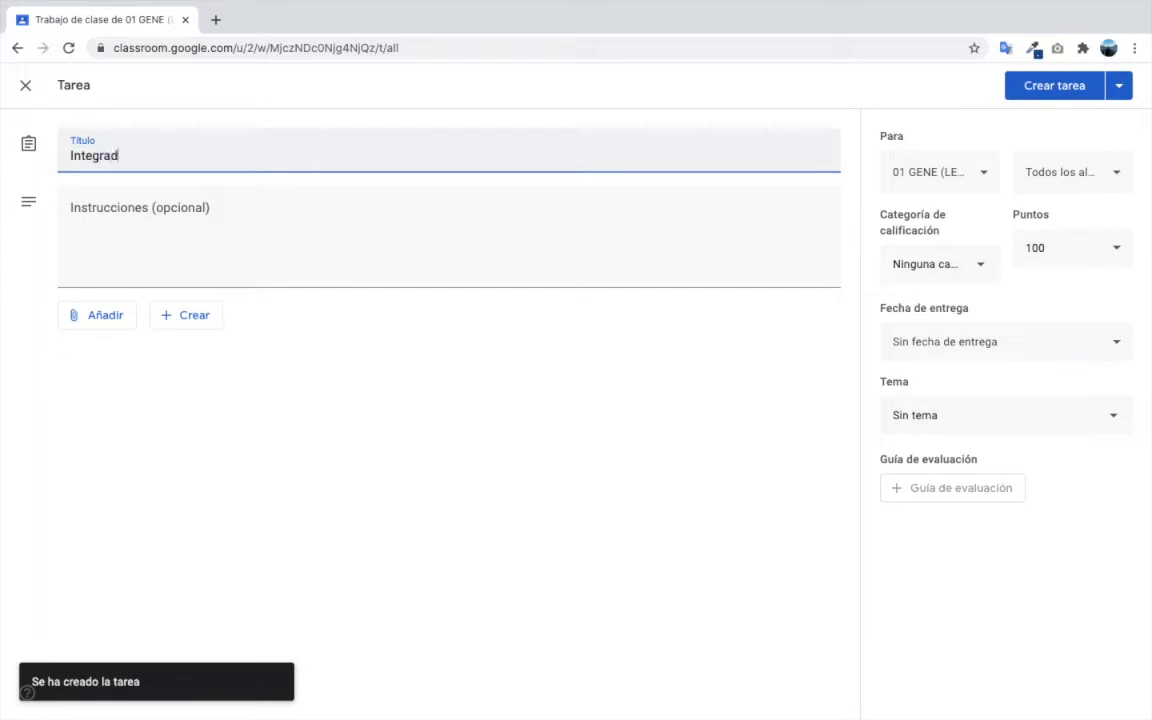
pyautogui.click(981, 259)
pyautogui.click(933, 305)
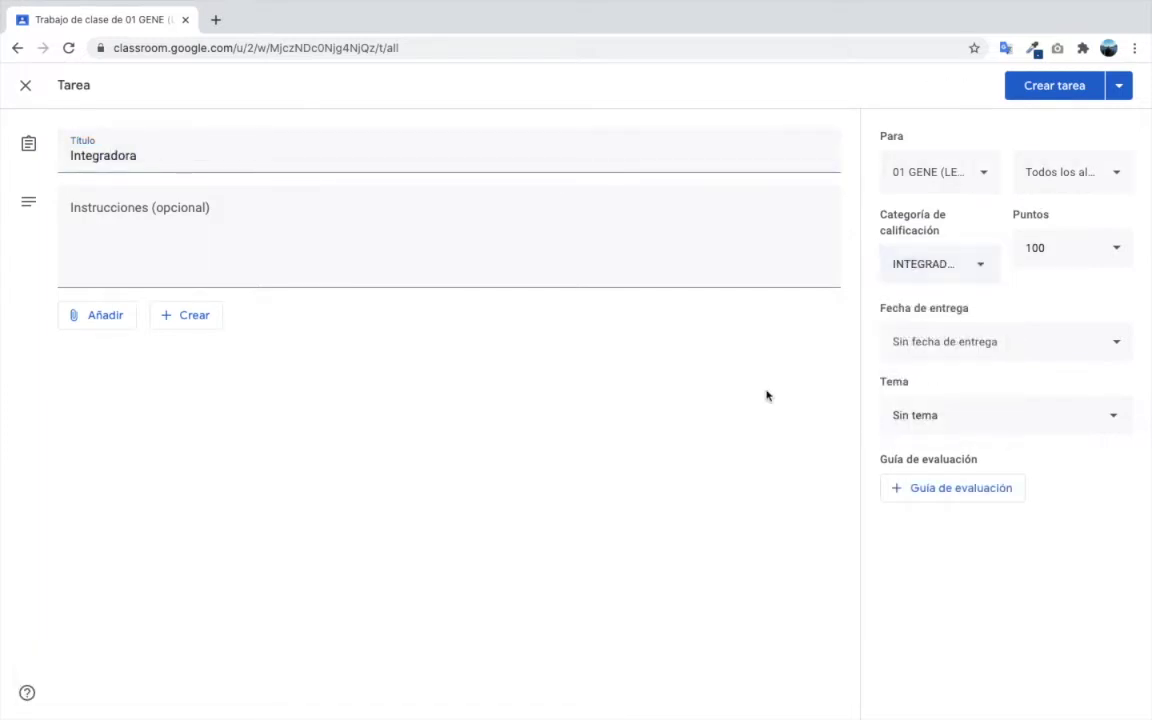
pyautogui.click(1072, 247)
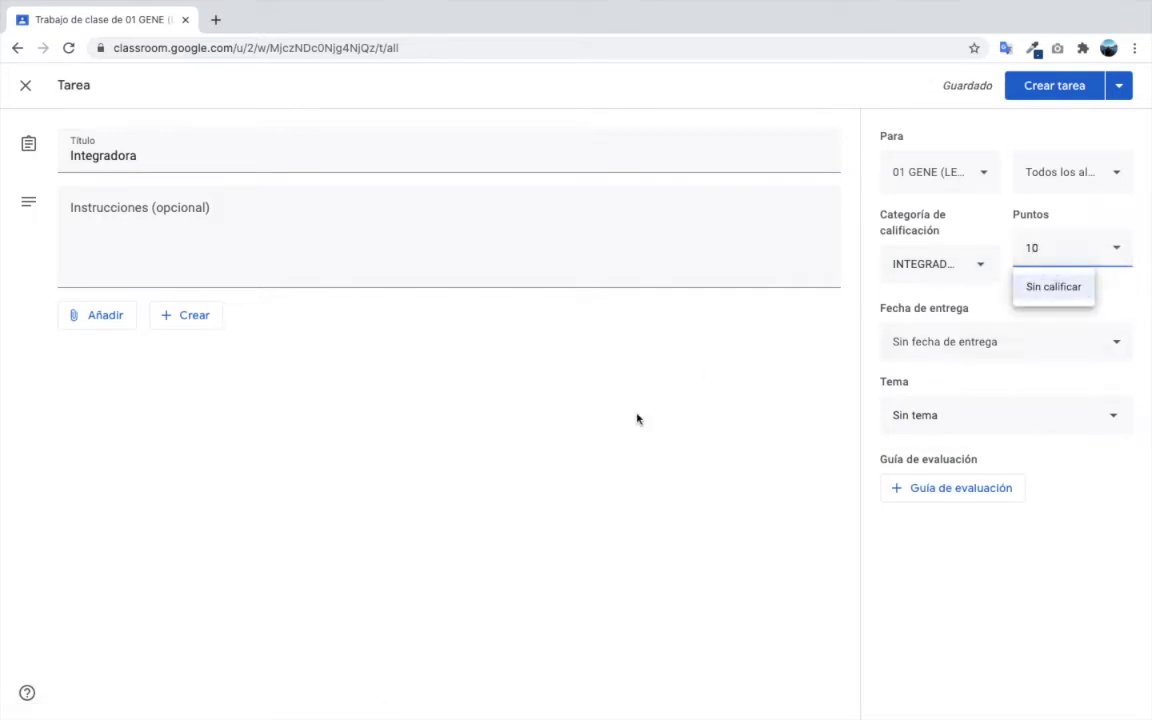
pyautogui.click(574, 374)
pyautogui.click(966, 424)
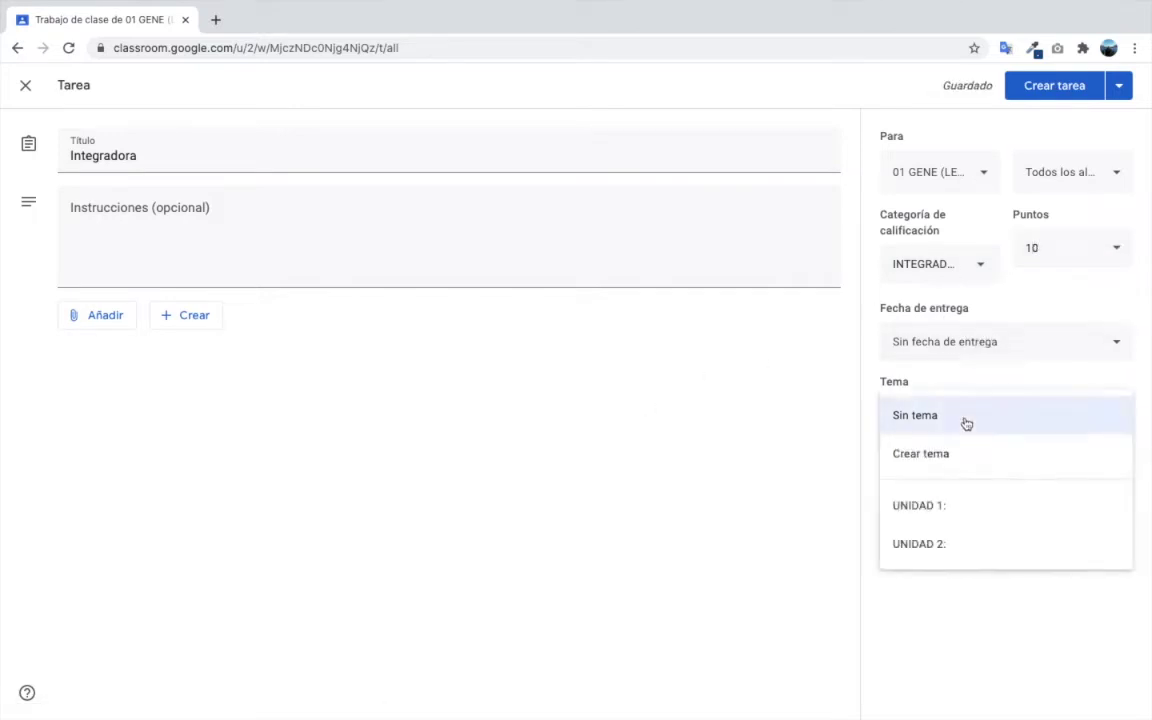
pyautogui.click(966, 506)
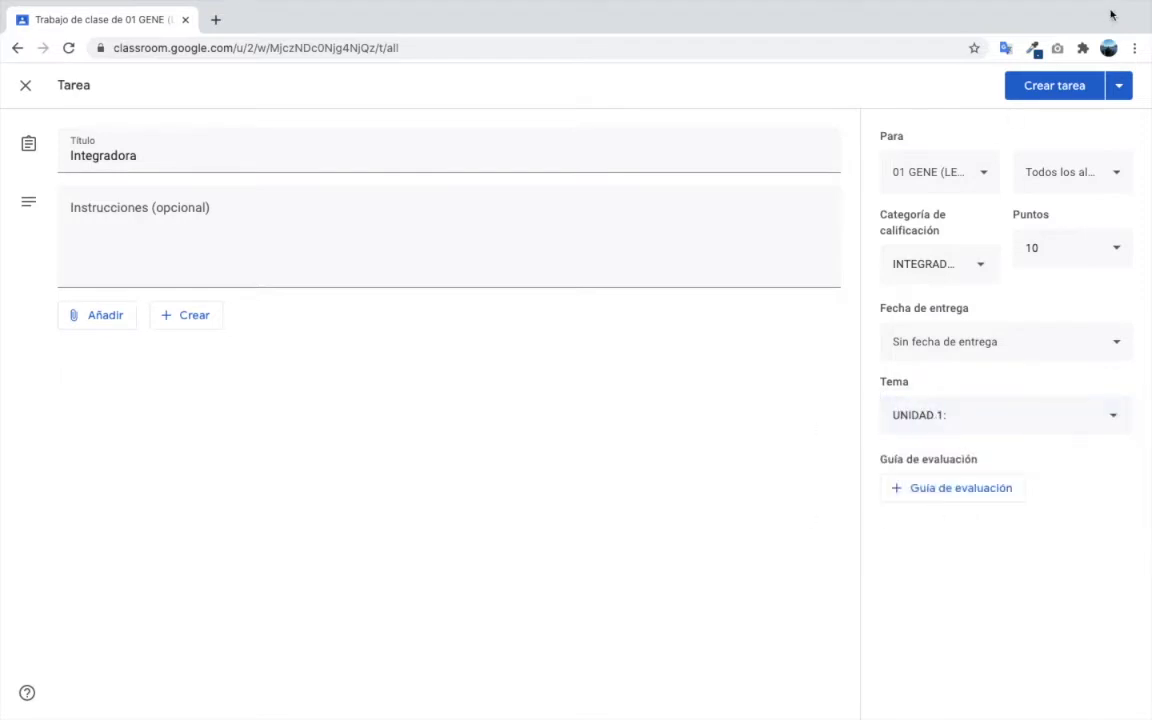
pyautogui.click(1049, 89)
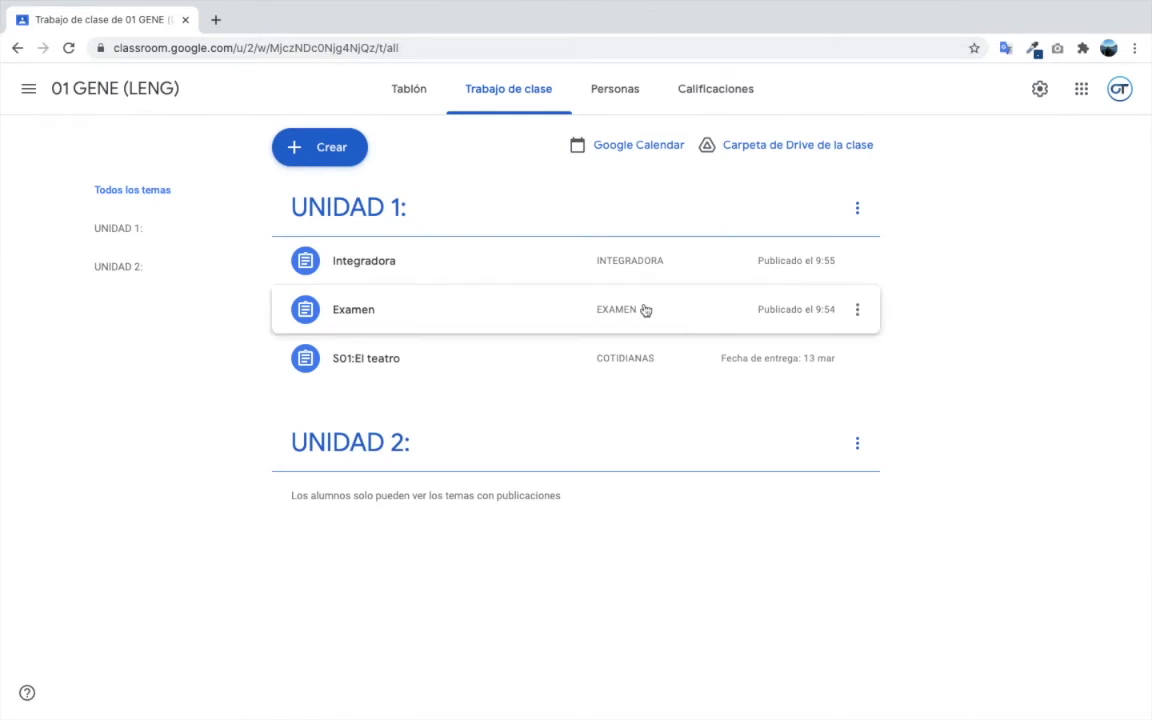
# - Rename the Examen assignment to 'S02: Examen' and save it
pyautogui.click(858, 314)
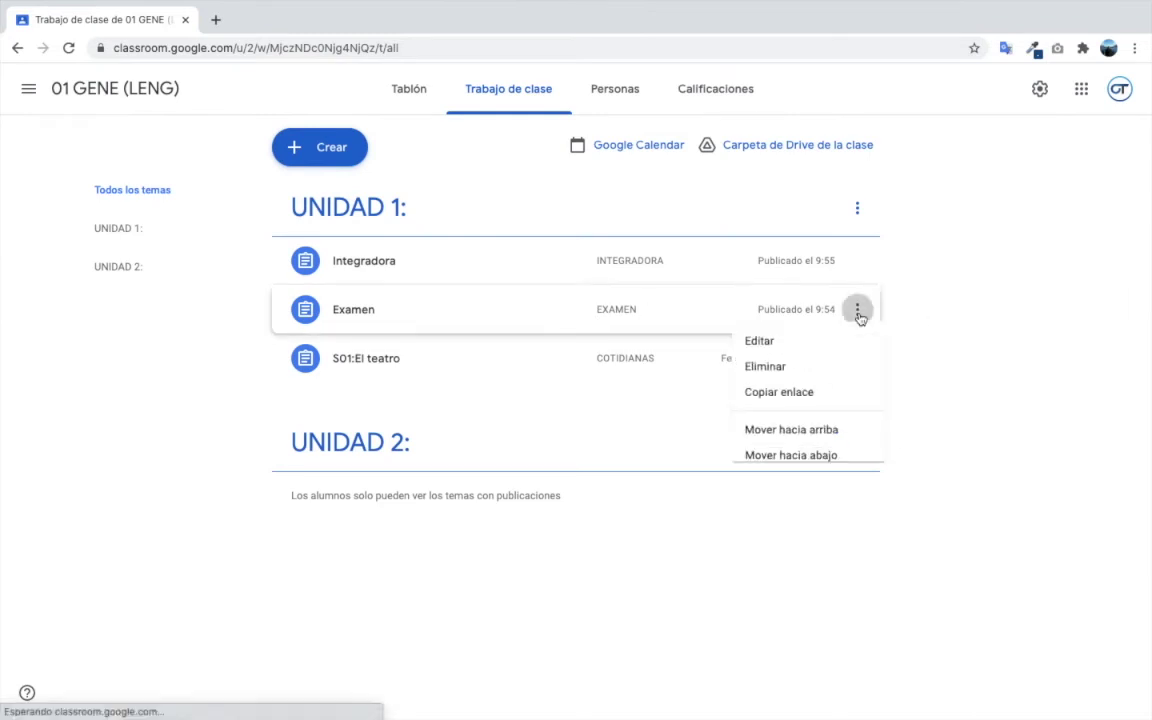
pyautogui.click(789, 346)
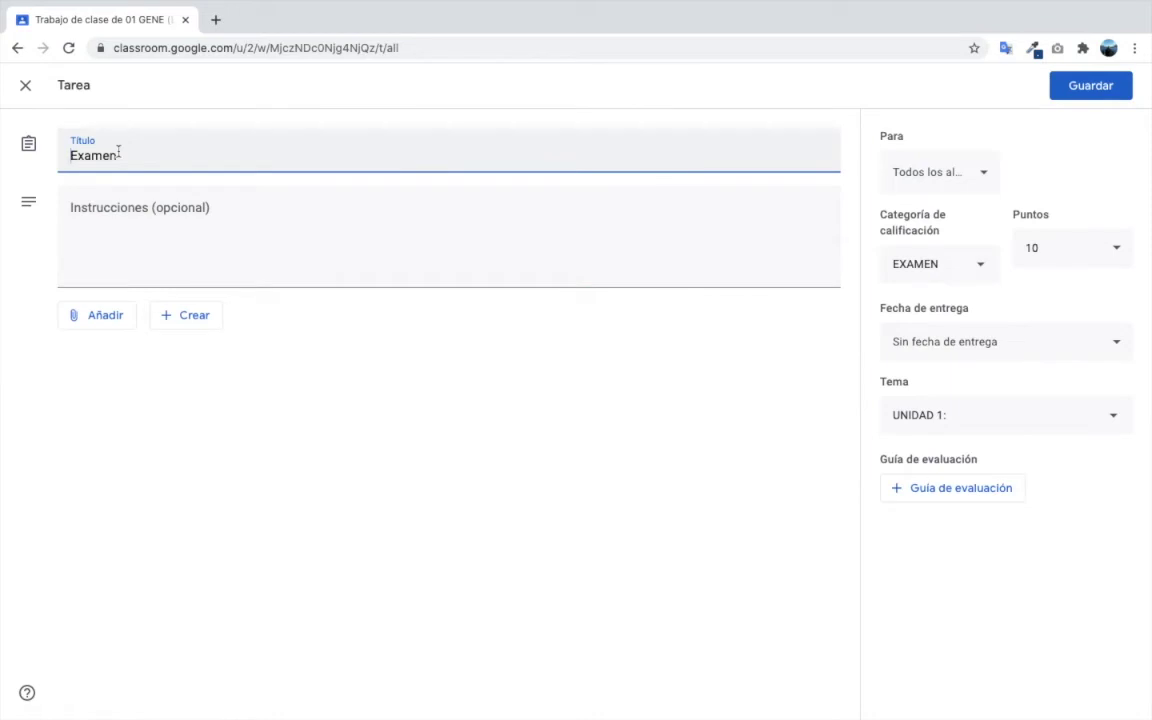
pyautogui.write('S02:')
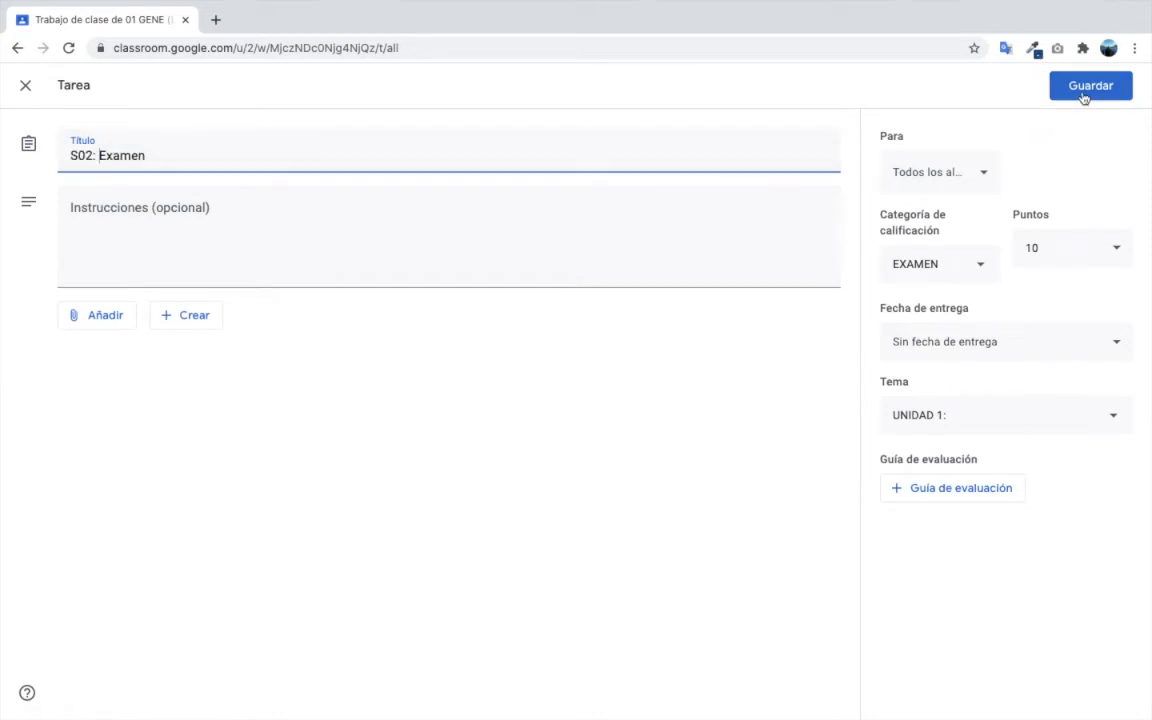
pyautogui.click(1084, 93)
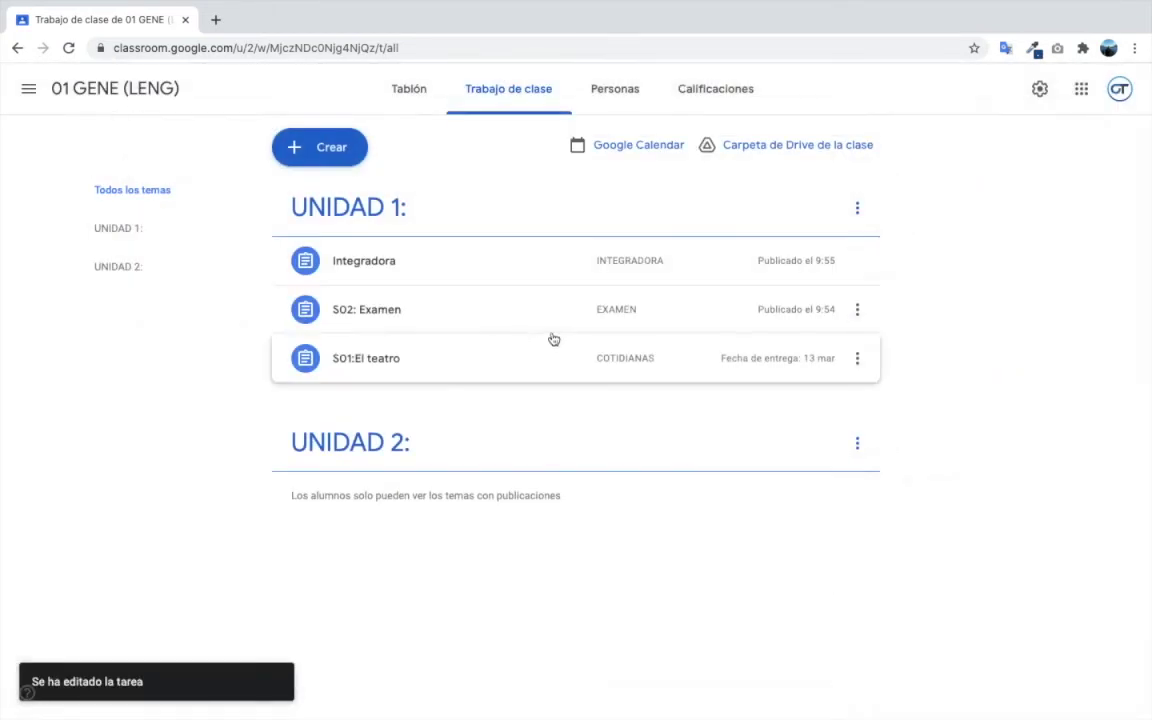
# - Rename the Integradora assignment to 'S03: Integradora' and save it
pyautogui.click(858, 261)
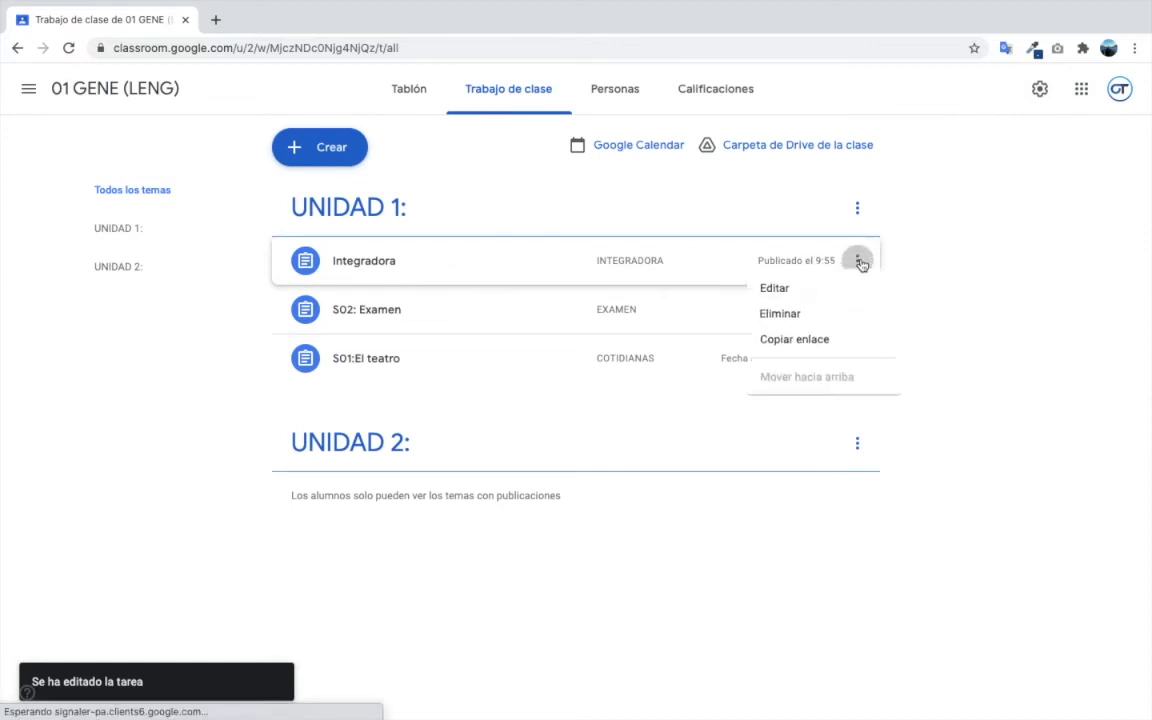
pyautogui.click(782, 303)
pyautogui.click(1079, 86)
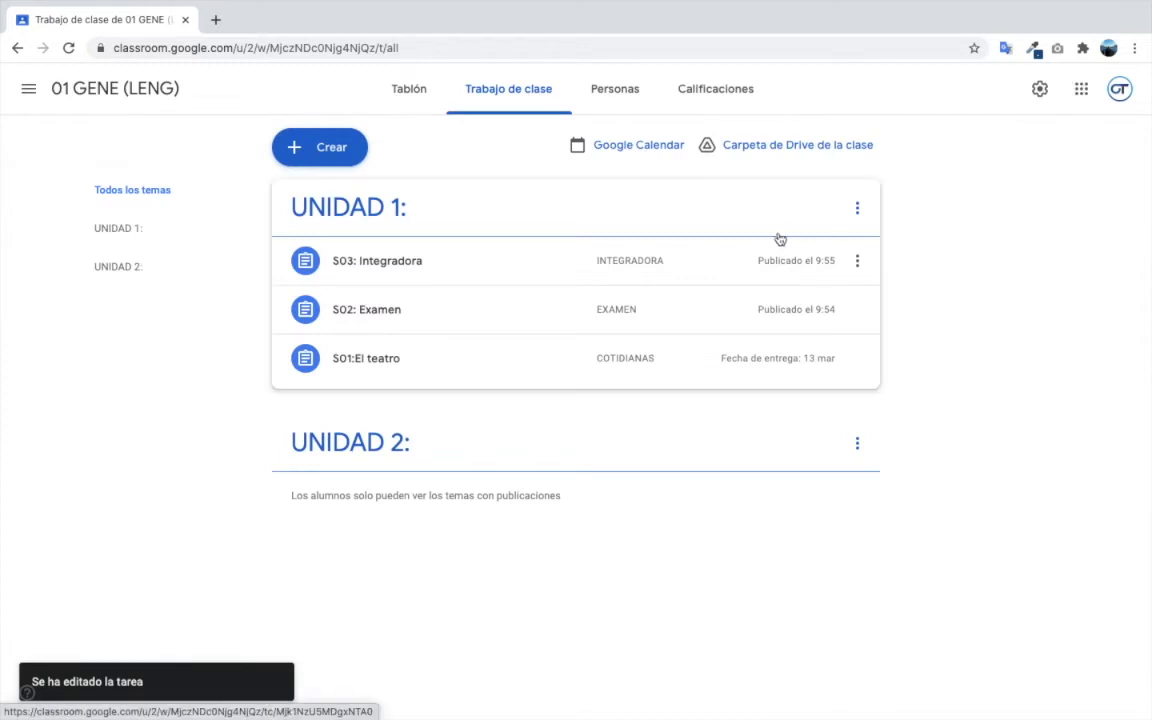
pyautogui.click(297, 150)
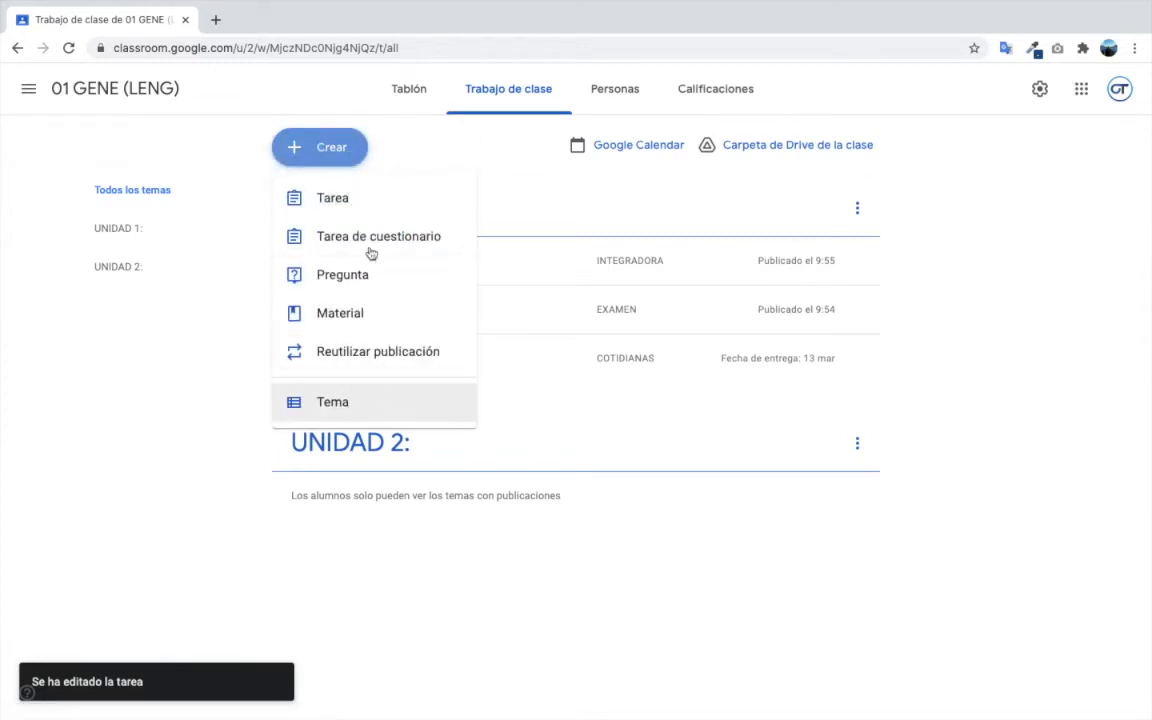
# - Publish 'S04: figuras literarias' worth 10 points, category COTIDIANAS, under UNIDAD 2:
pyautogui.click(339, 201)
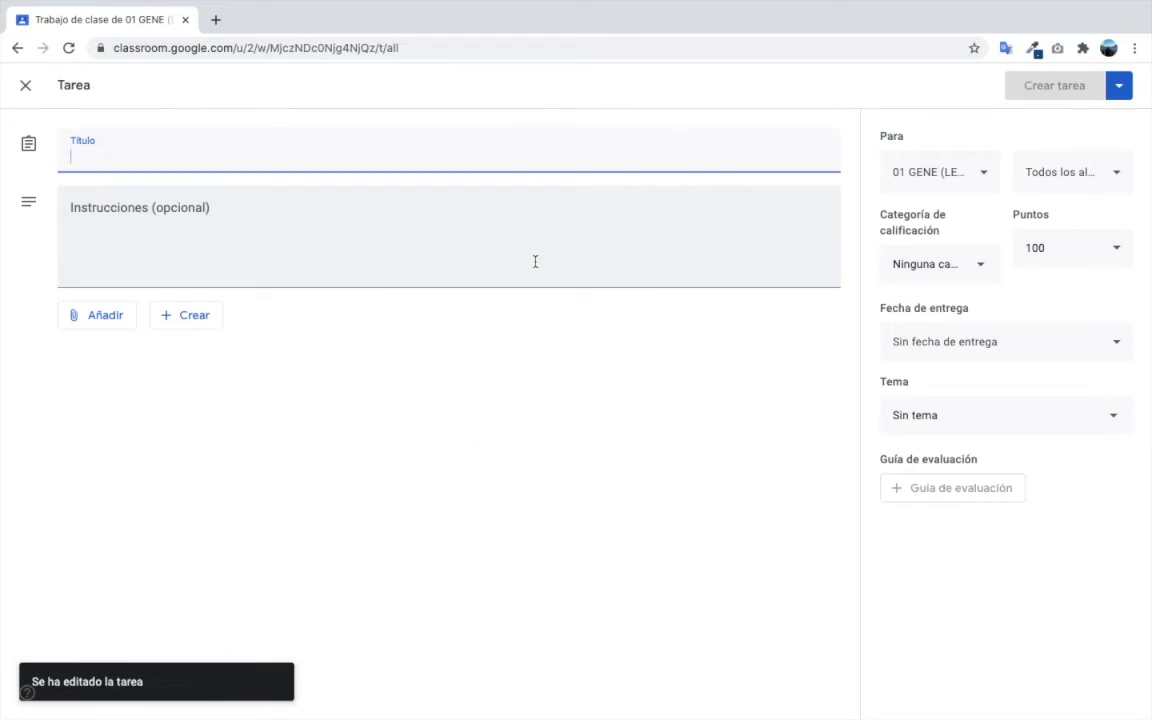
pyautogui.write('S04: figuras literarias')
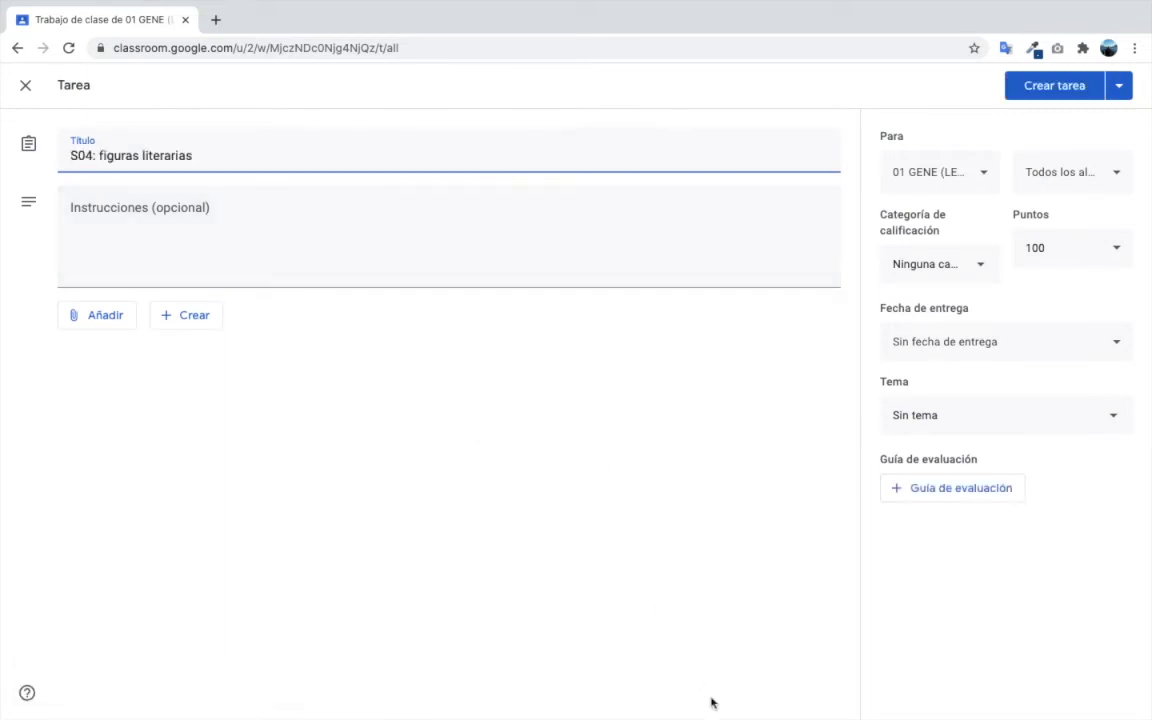
pyautogui.click(1034, 250)
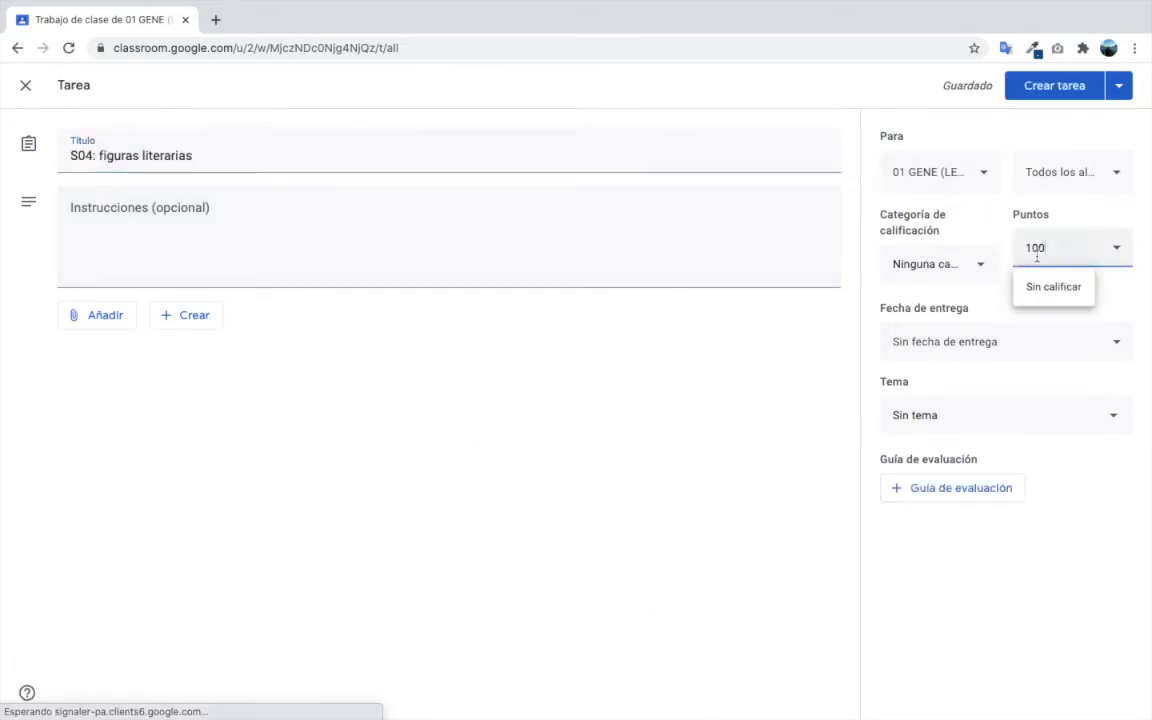
pyautogui.click(802, 363)
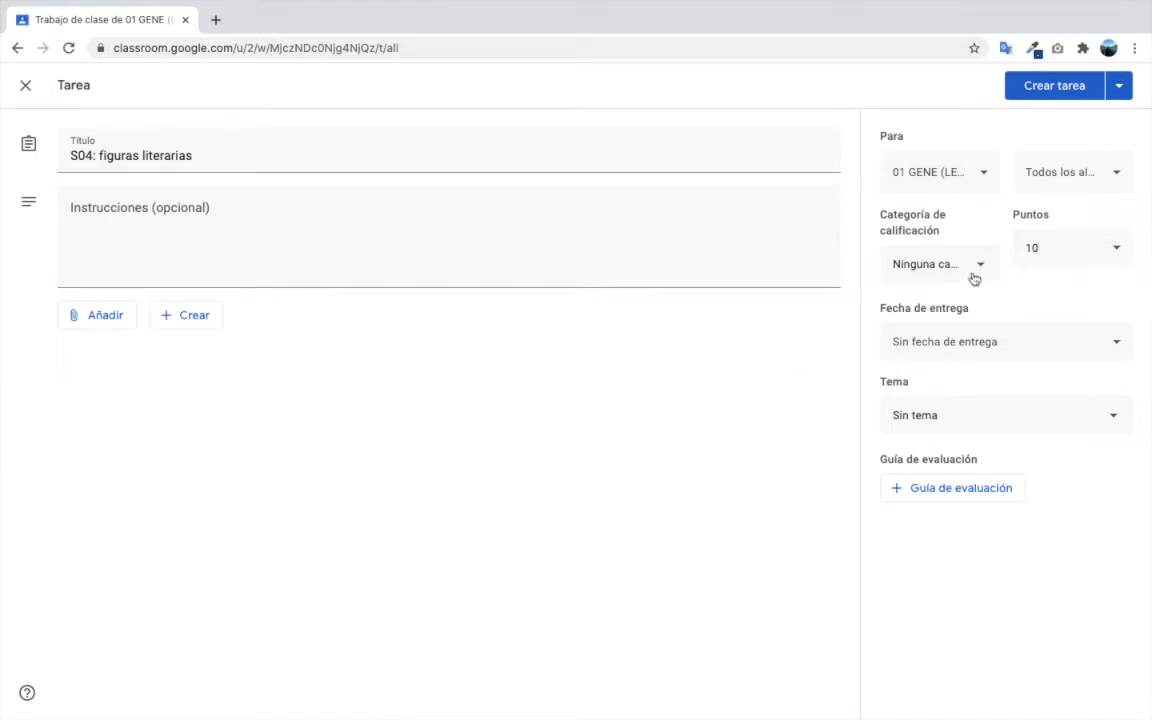
pyautogui.click(968, 274)
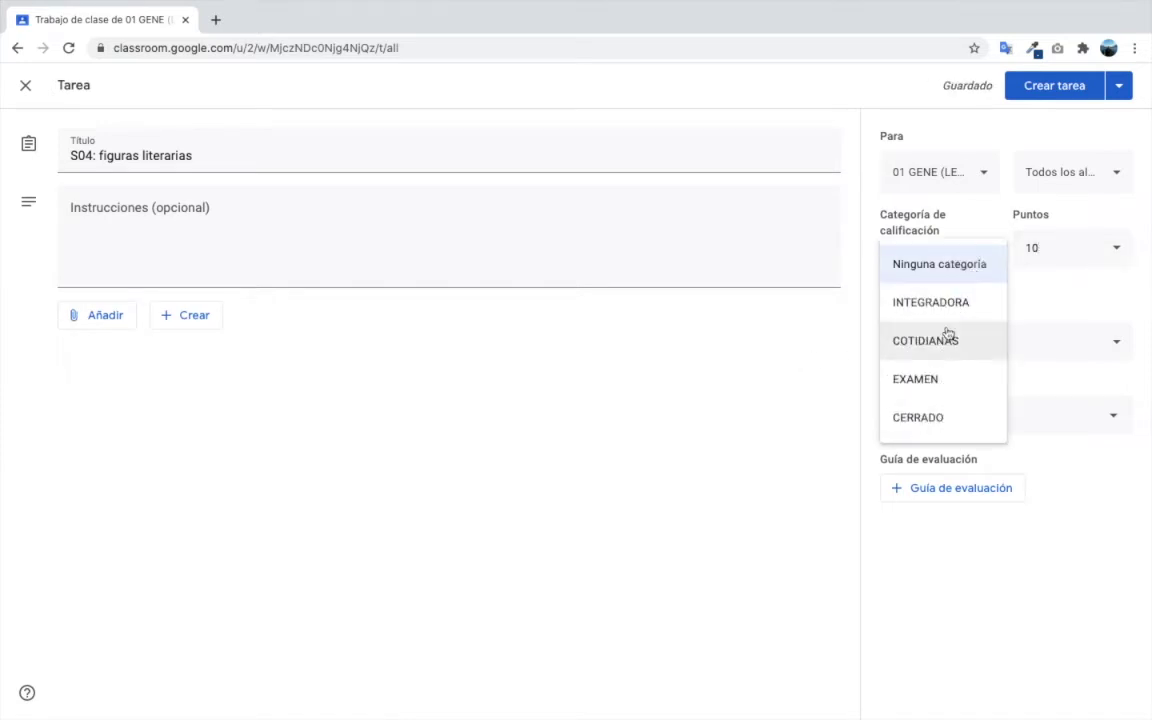
pyautogui.click(946, 348)
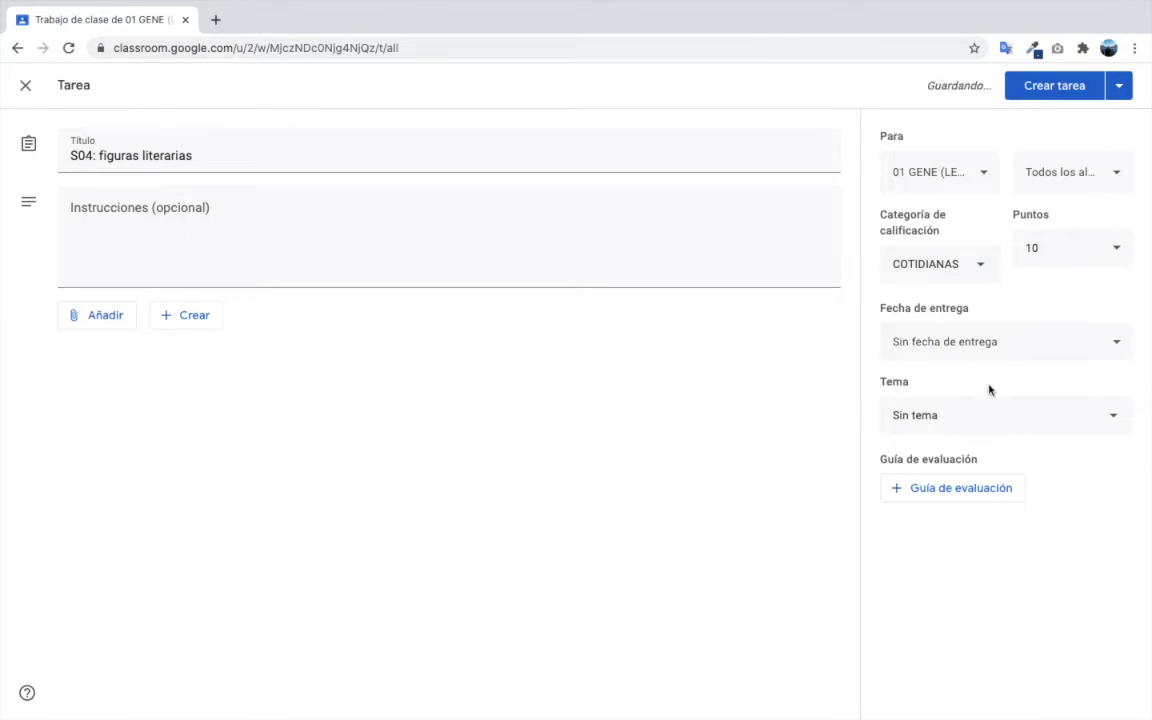
pyautogui.click(981, 424)
pyautogui.click(962, 545)
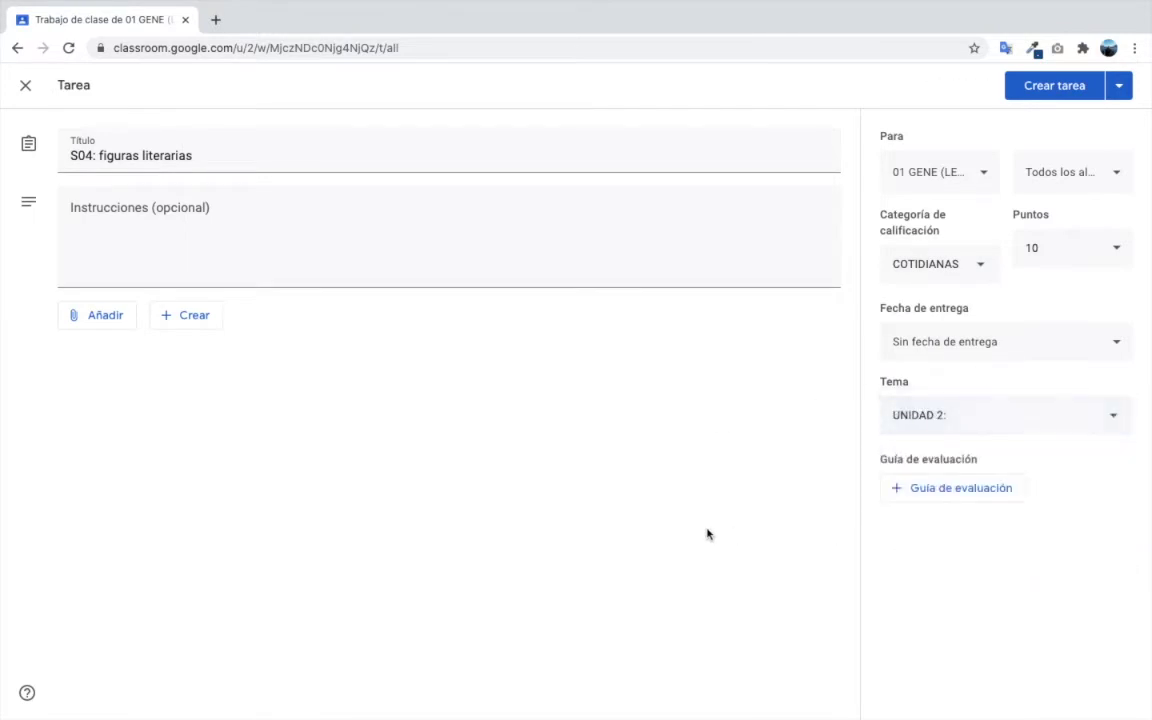
pyautogui.click(1073, 88)
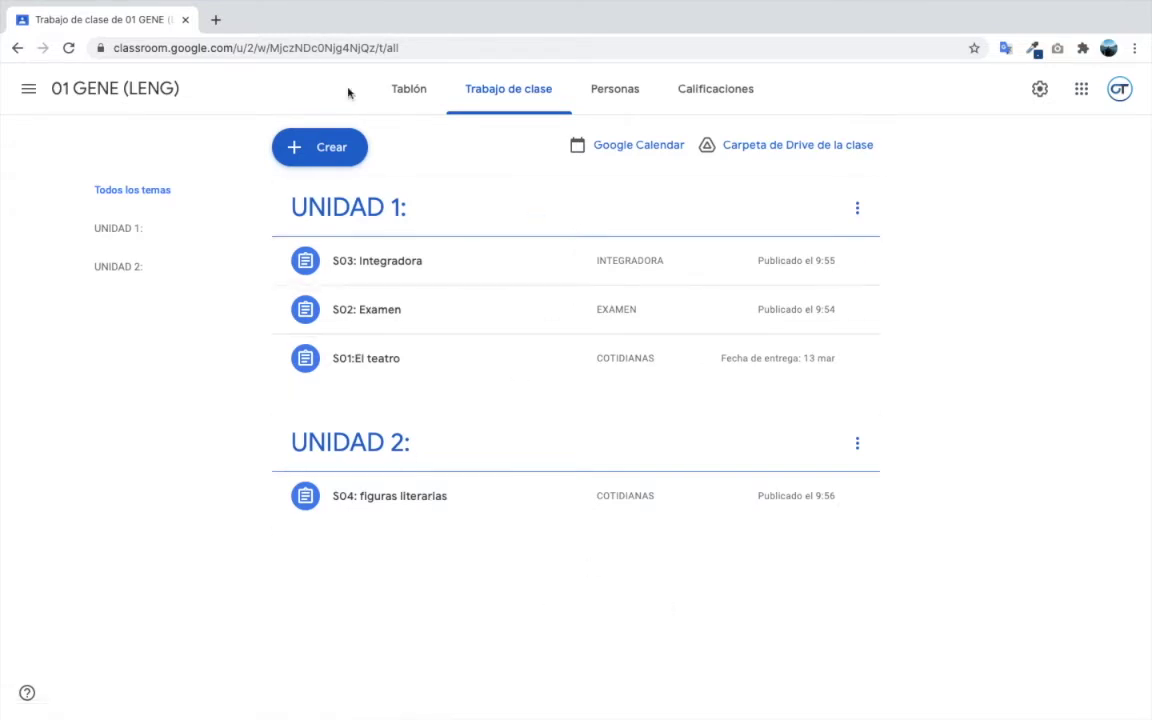
# - Select the 01 GENE (LENG) class code on the class stream and switch to the other account
pyautogui.click(728, 91)
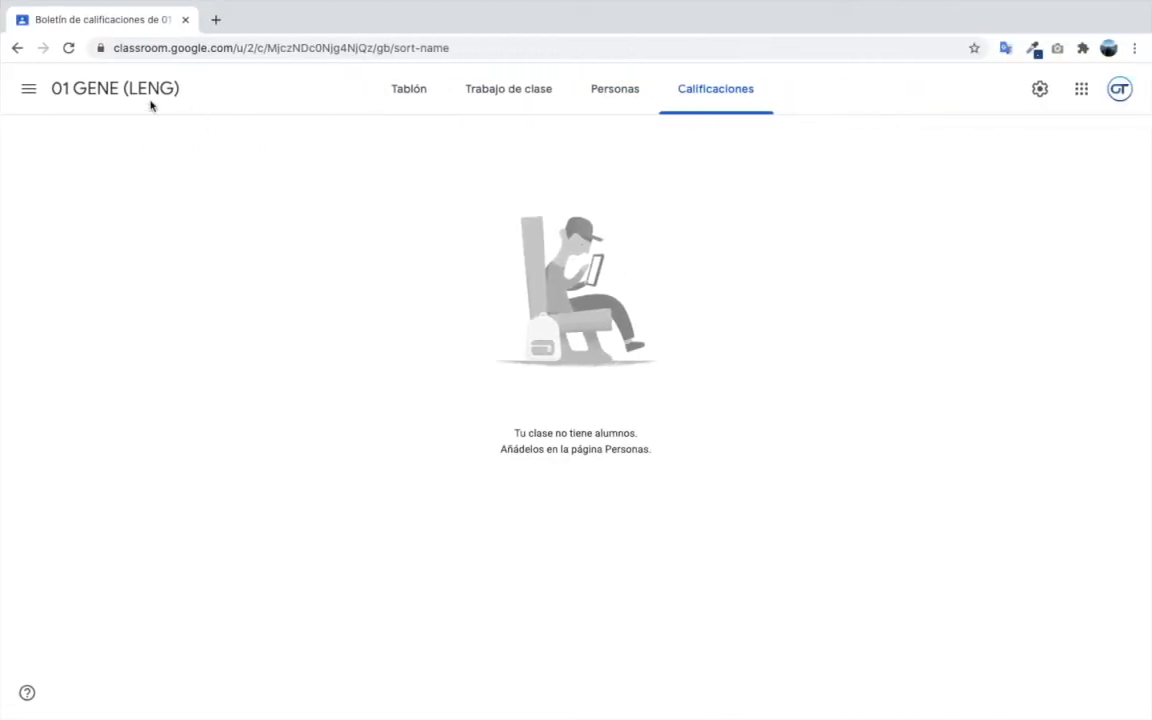
pyautogui.click(115, 92)
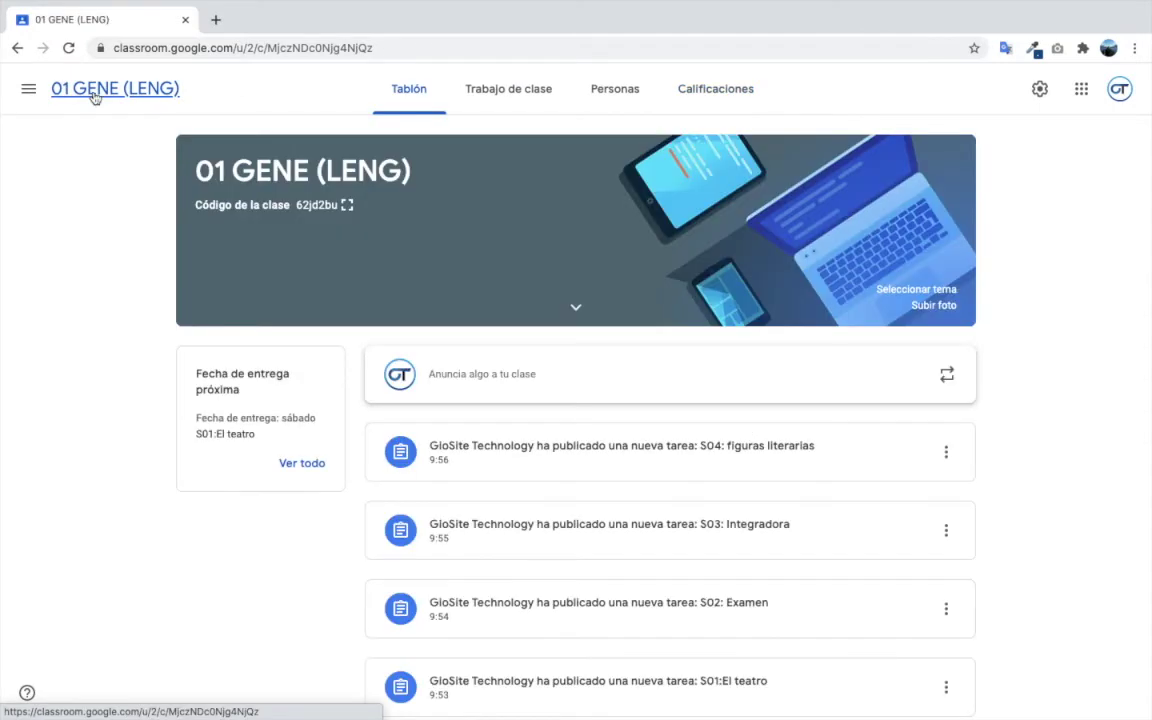
pyautogui.doubleClick(316, 204)
pyautogui.hotkey('ctrl', 'c')
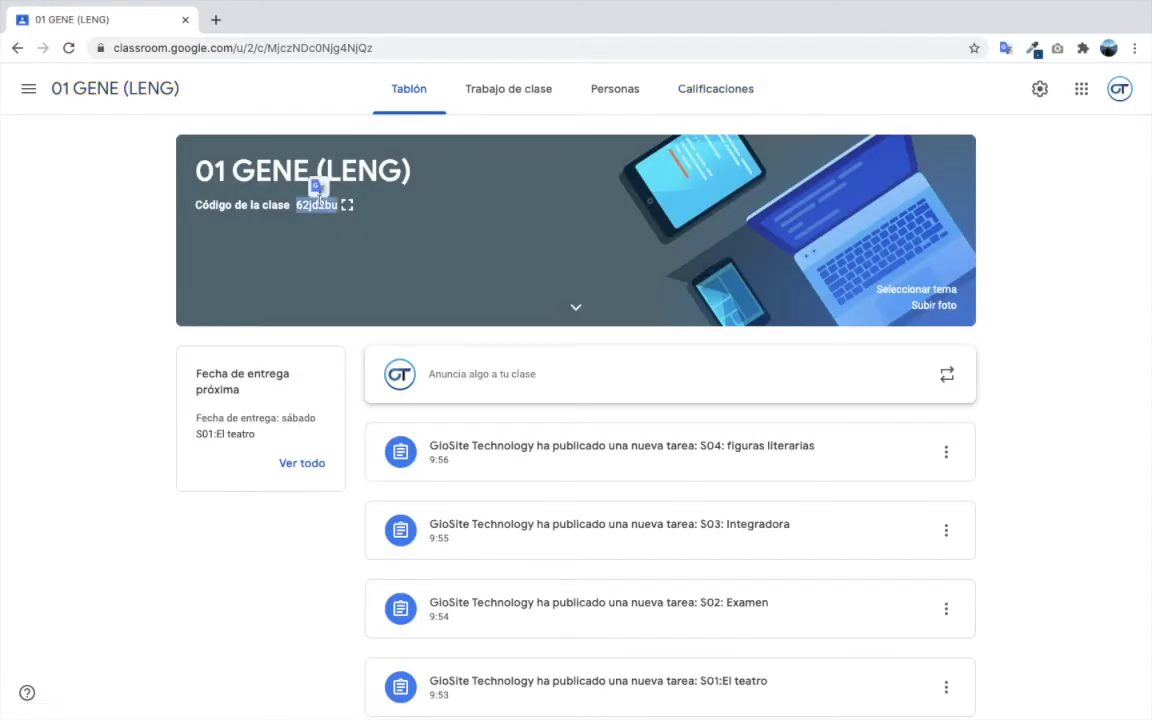
pyautogui.hotkey('ctrl', 'Left')
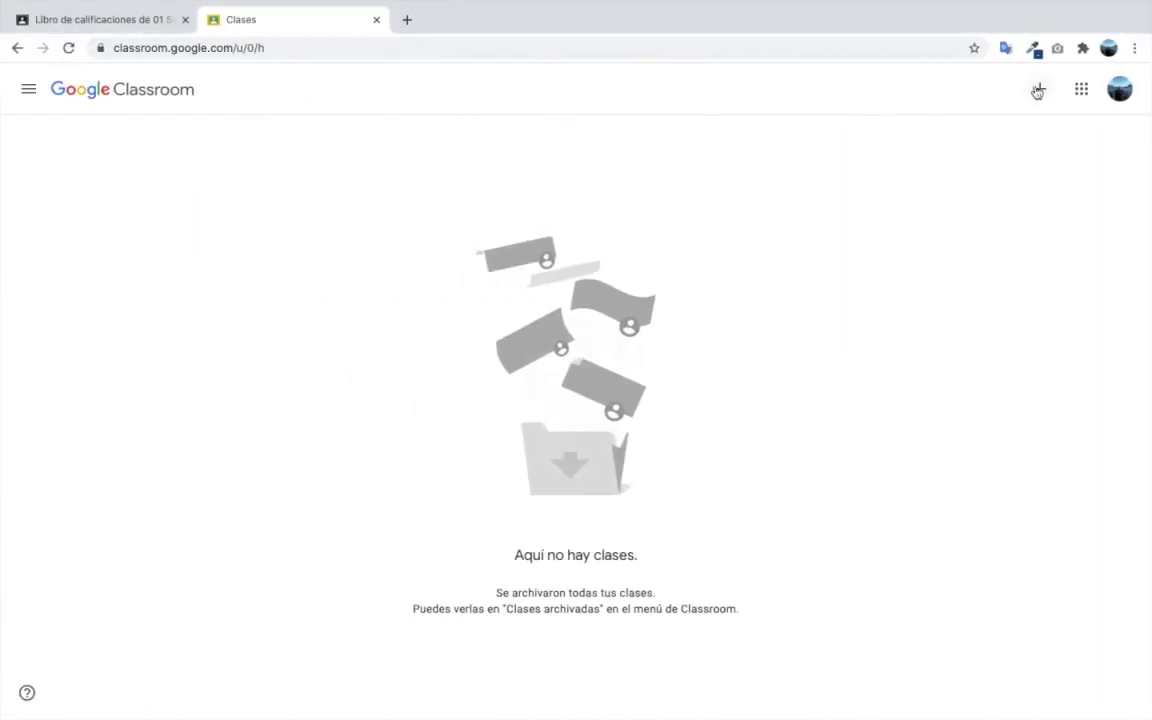
# - Join the class from the second account by pasting the copied 01 GENE (LENG) code
pyautogui.click(1037, 91)
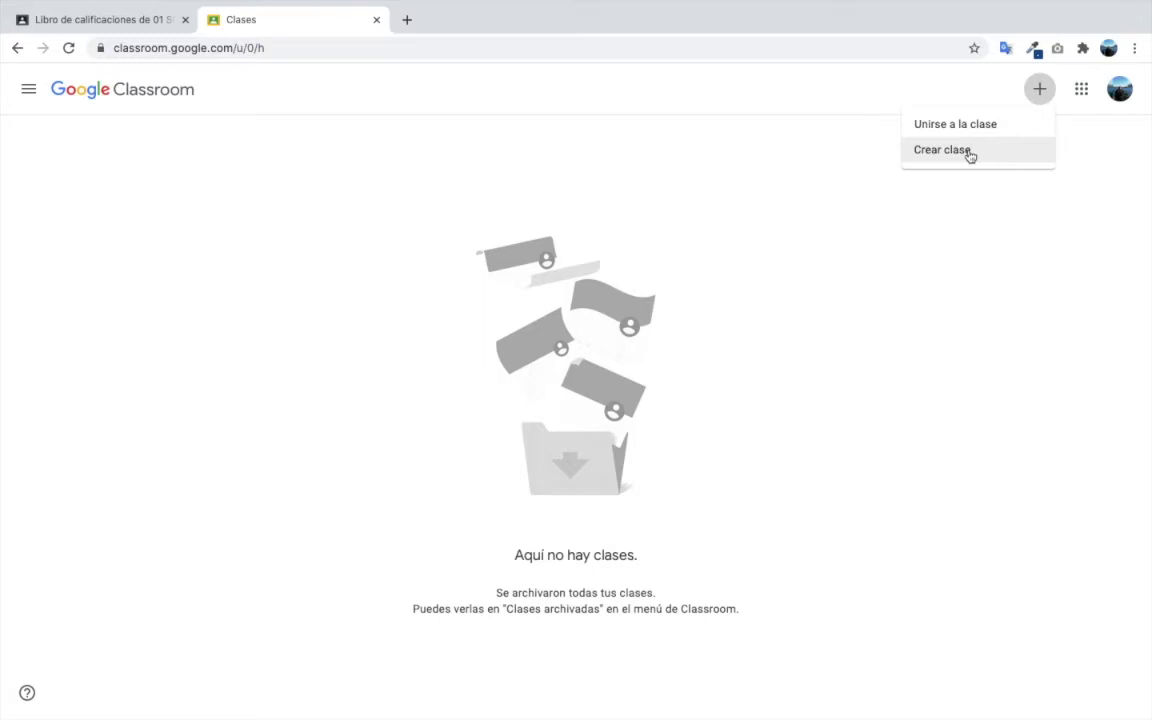
pyautogui.click(971, 134)
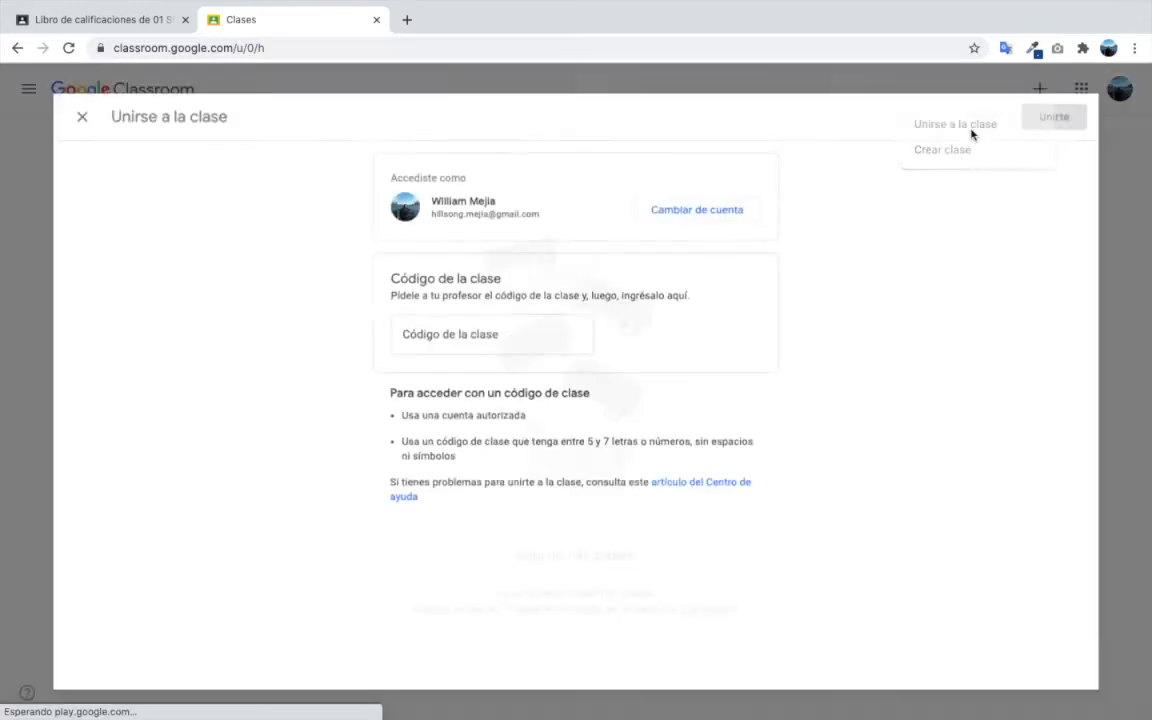
pyautogui.click(456, 343)
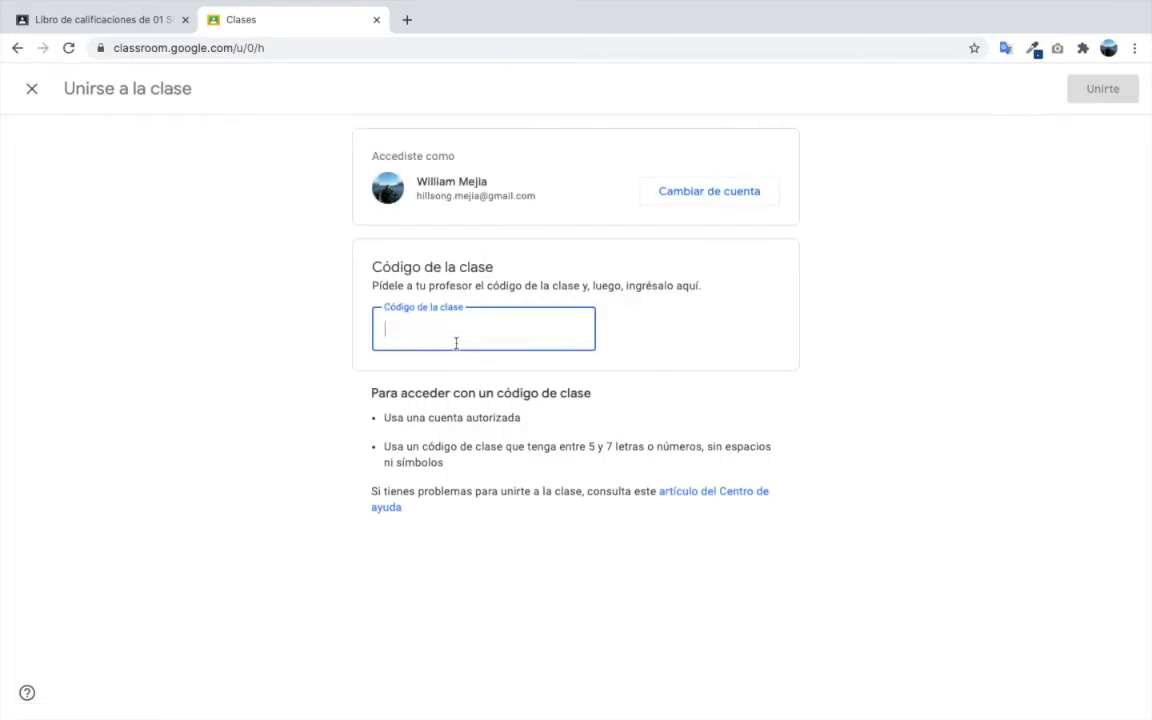
pyautogui.hotkey('ctrl', 'v')
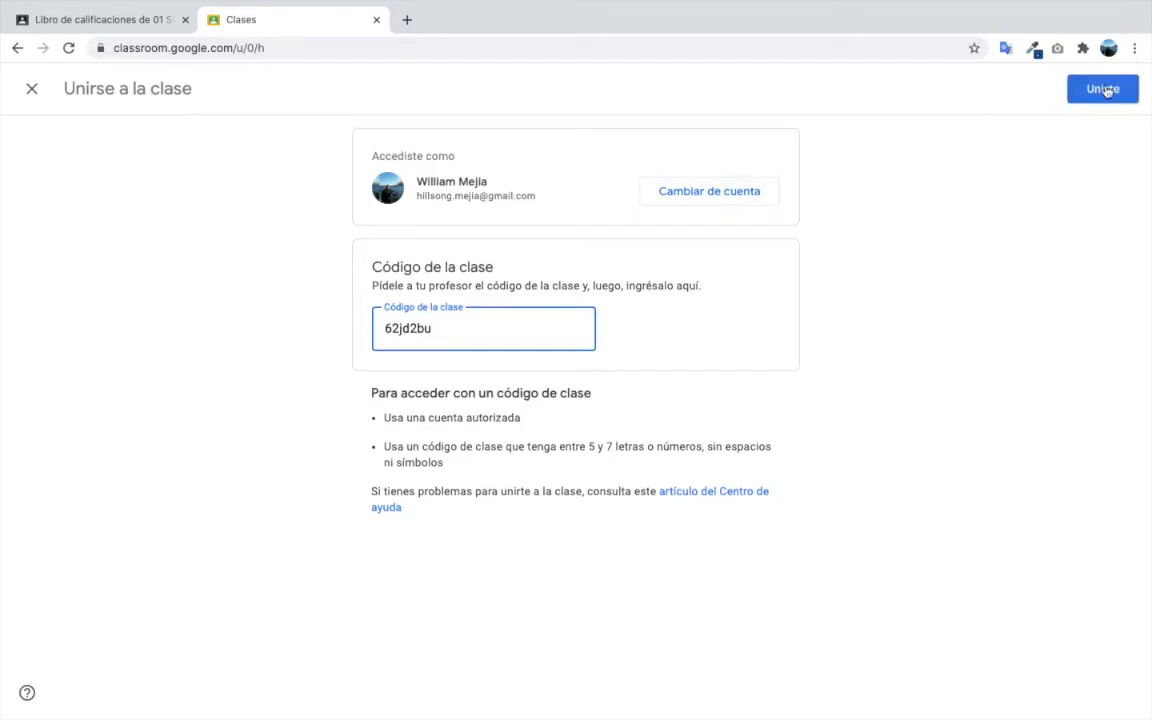
pyautogui.click(1106, 89)
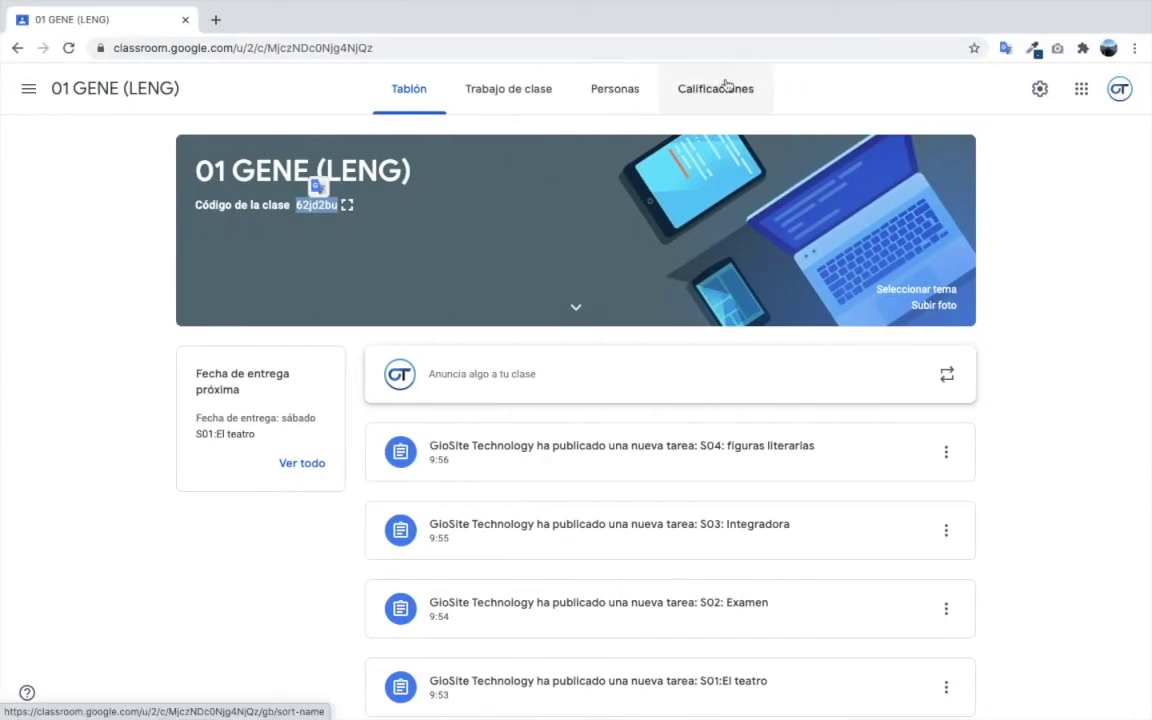
# - Reload the gradebook and enter the student's draft grades: 8 for S03, 6 for S02, 9 for S01
pyautogui.click(727, 86)
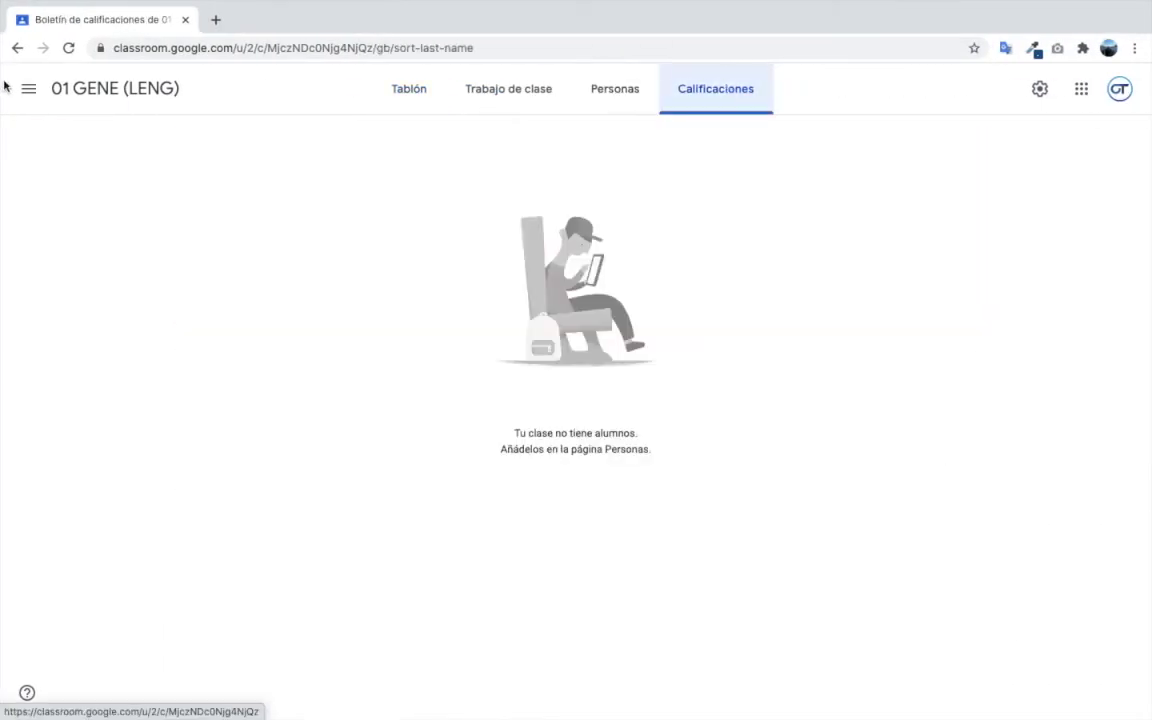
pyautogui.click(70, 50)
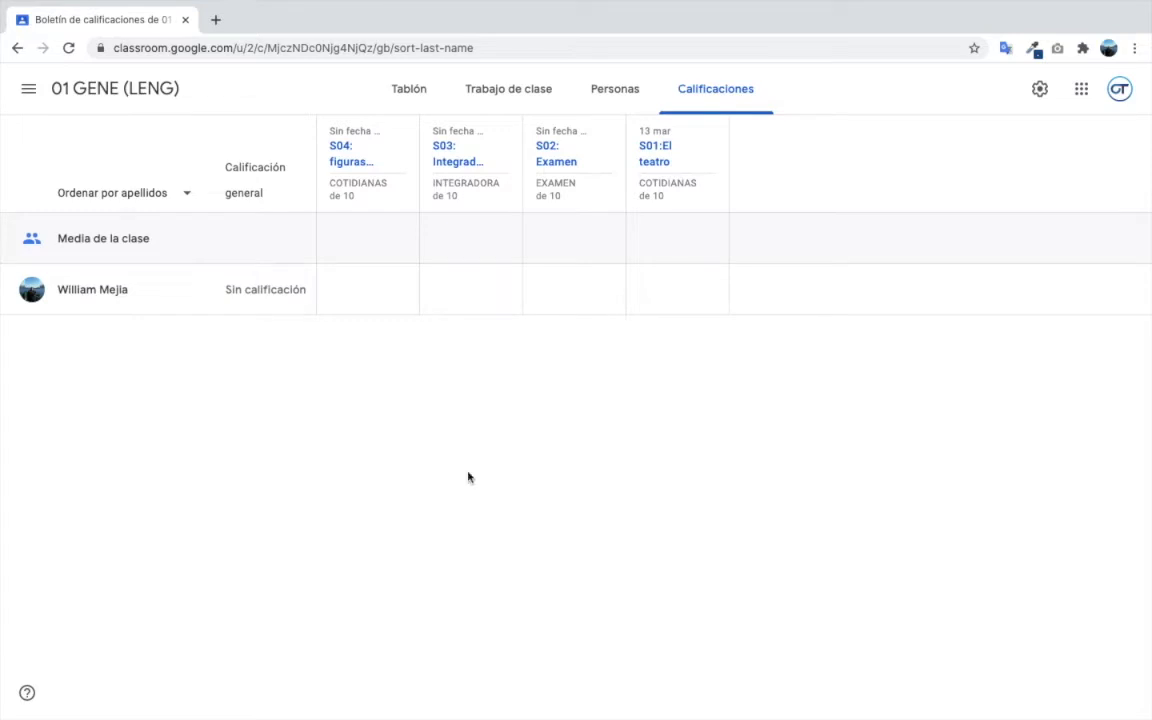
pyautogui.click(440, 288)
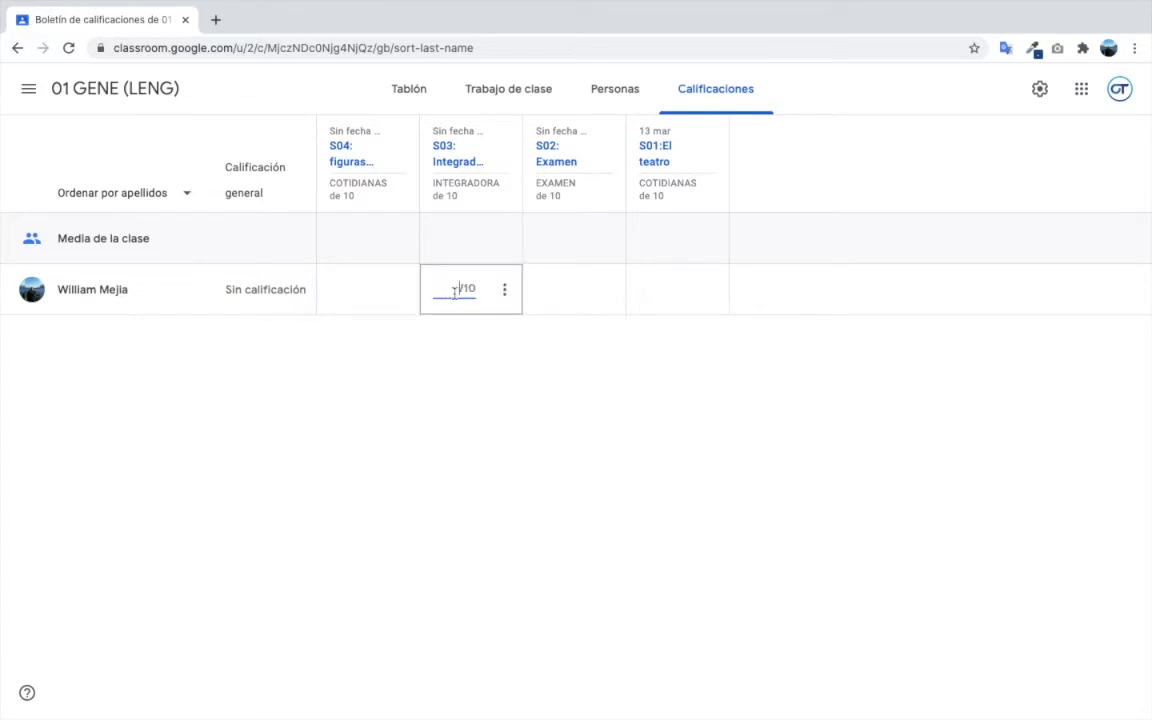
pyautogui.click(545, 287)
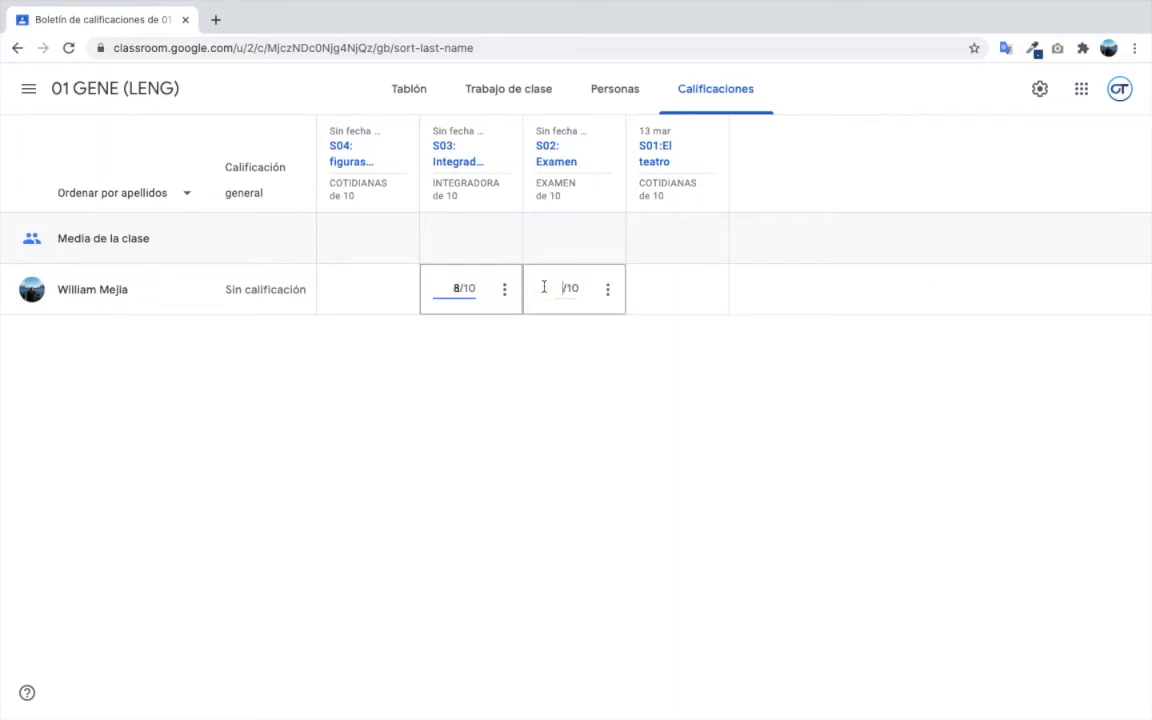
pyautogui.write('6')
pyautogui.click(591, 406)
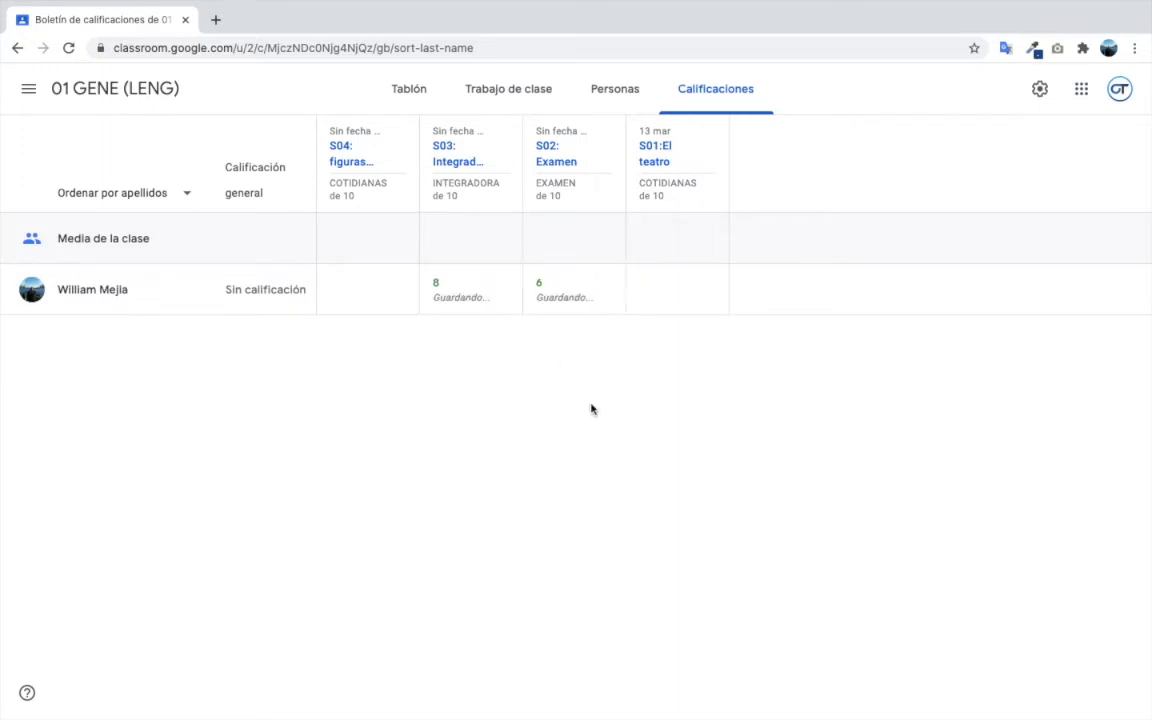
pyautogui.click(653, 285)
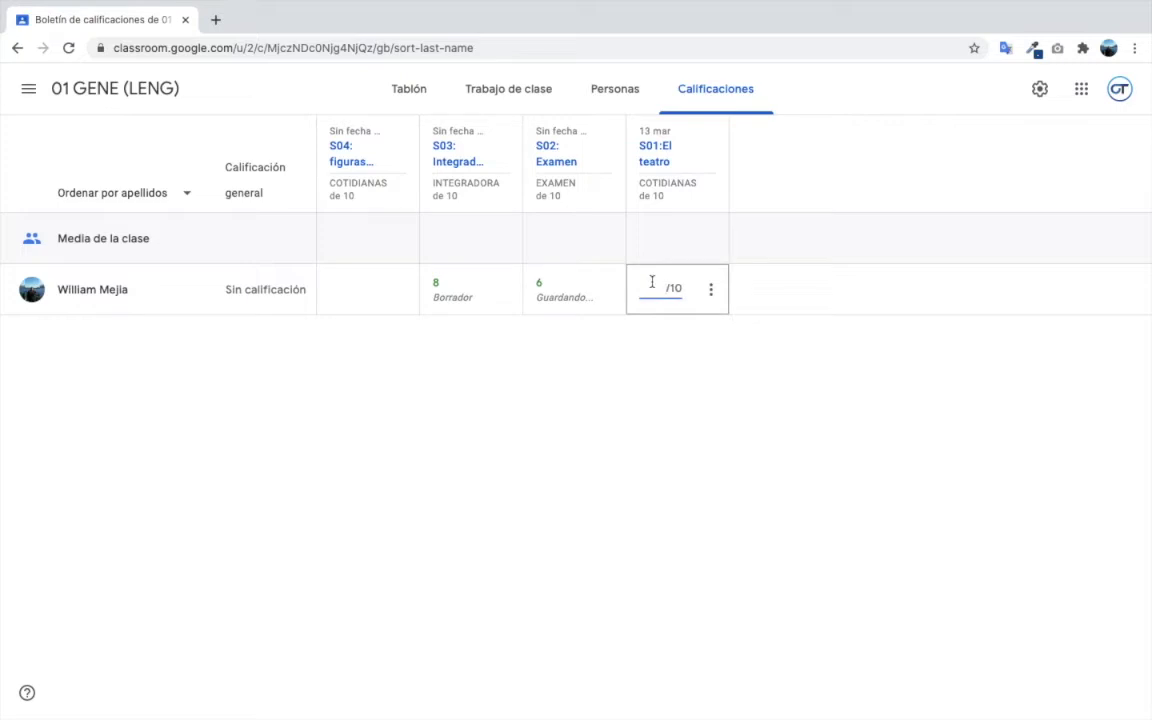
pyautogui.write('9')
pyautogui.click(603, 403)
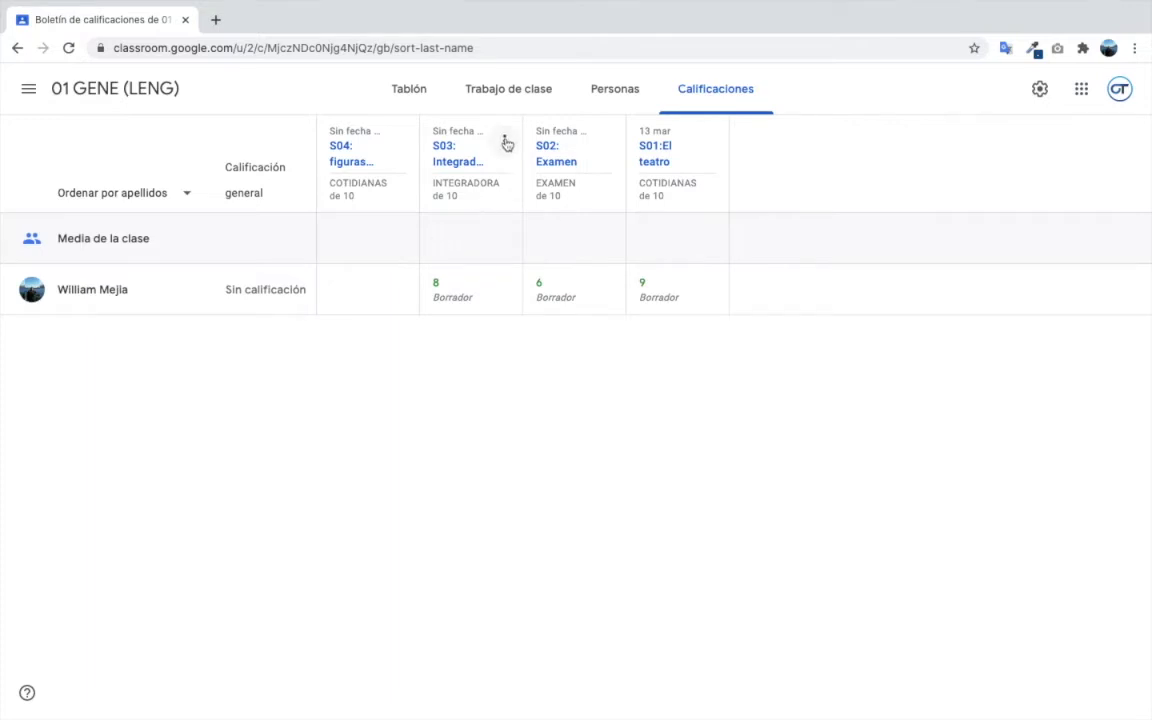
# - Return all S03 work, sending the student's grade of 8
pyautogui.click(505, 142)
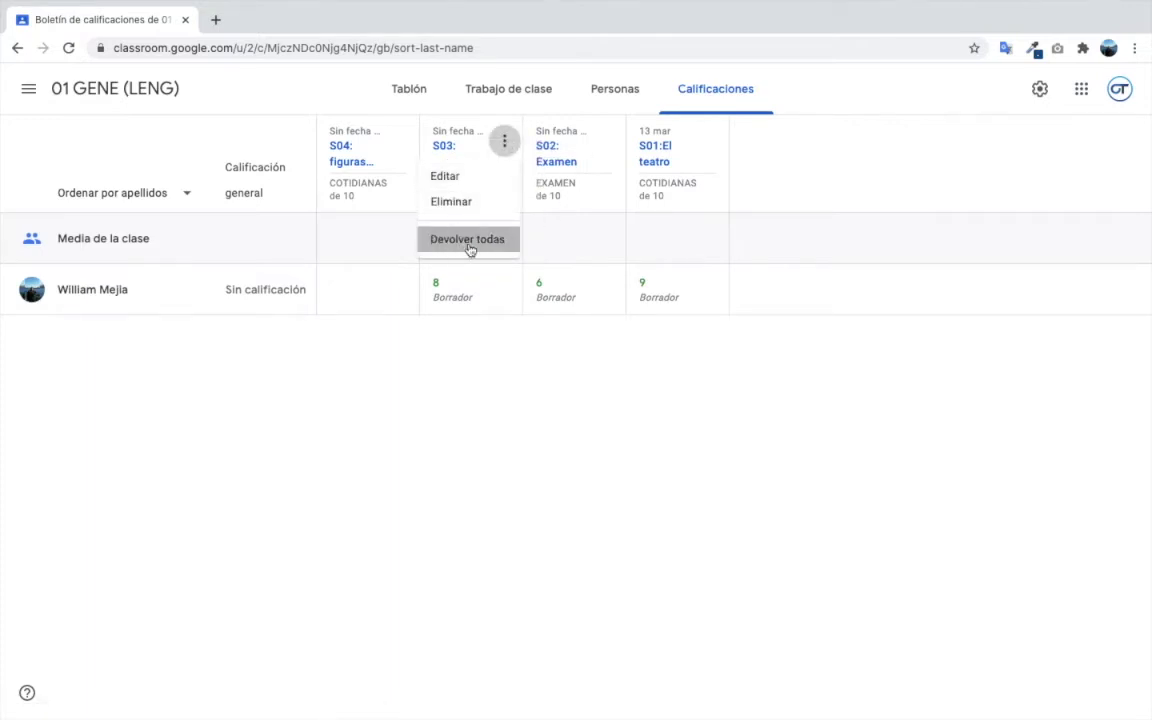
pyautogui.click(468, 241)
pyautogui.click(669, 441)
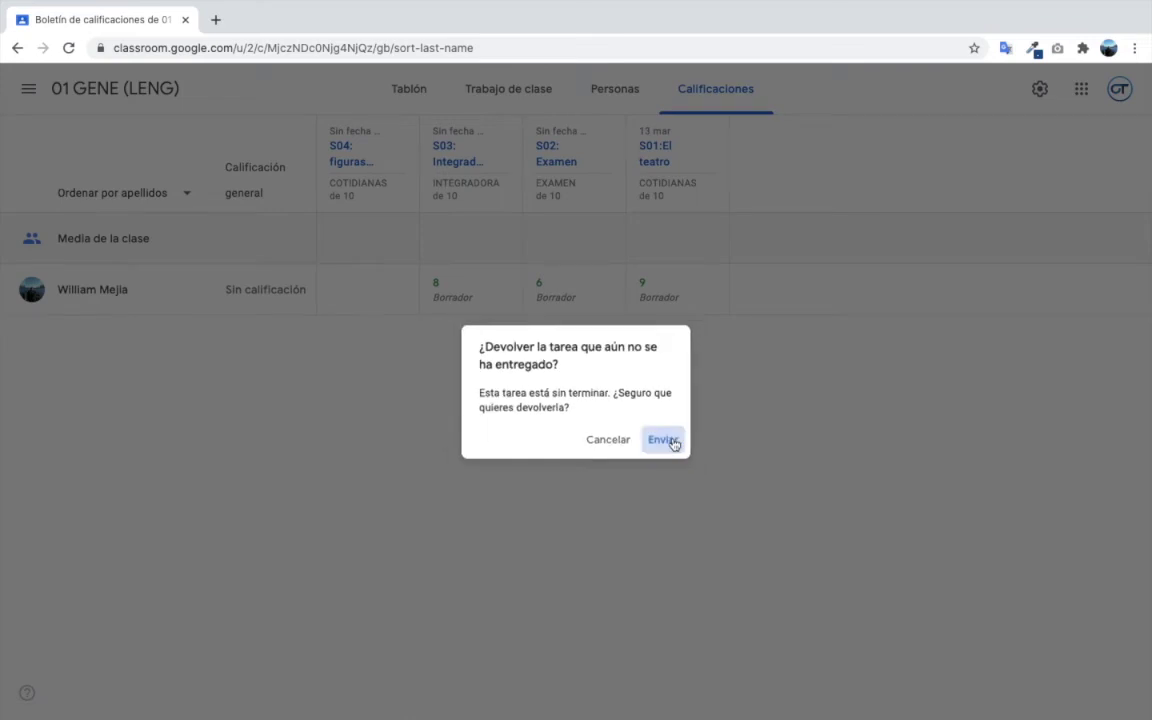
pyautogui.click(730, 480)
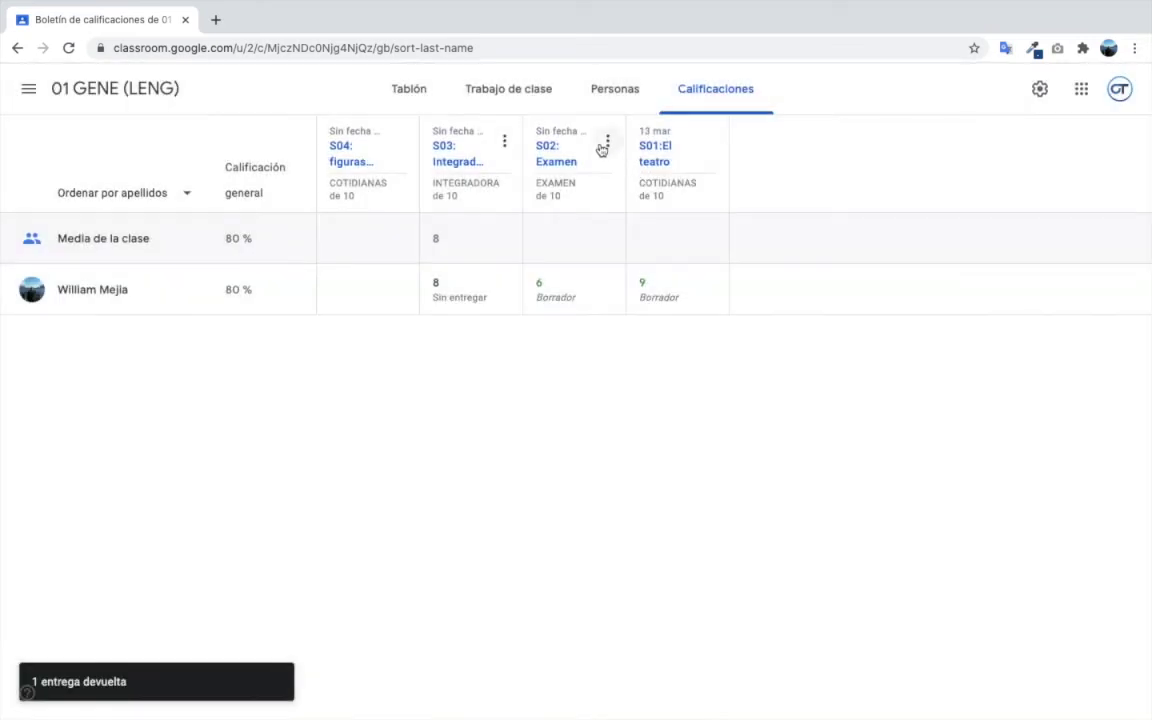
# - Return all S02 work, sending the student's grade of 6
pyautogui.click(606, 142)
pyautogui.click(588, 246)
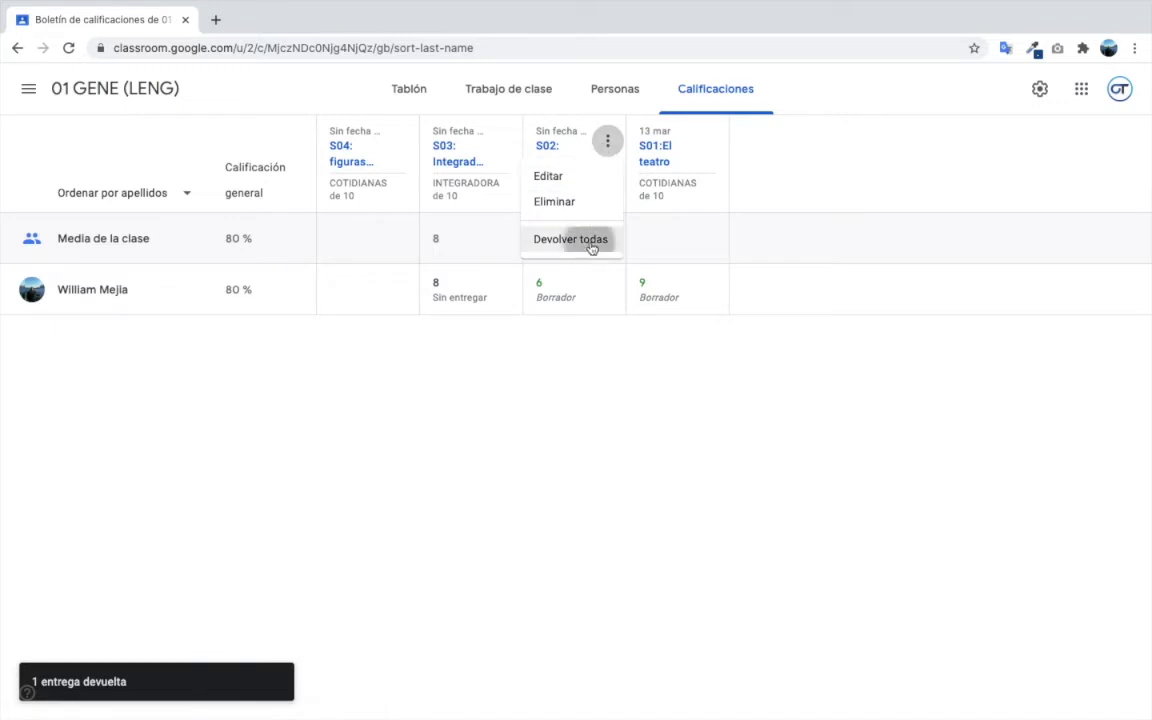
pyautogui.click(670, 443)
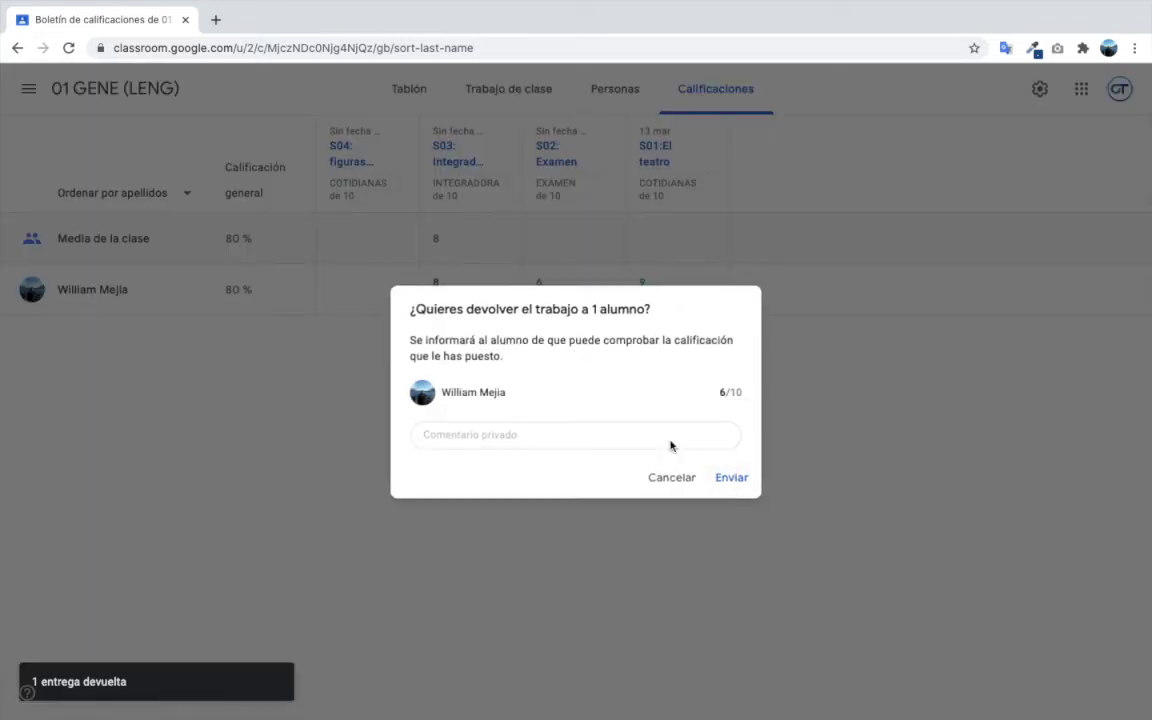
pyautogui.click(731, 474)
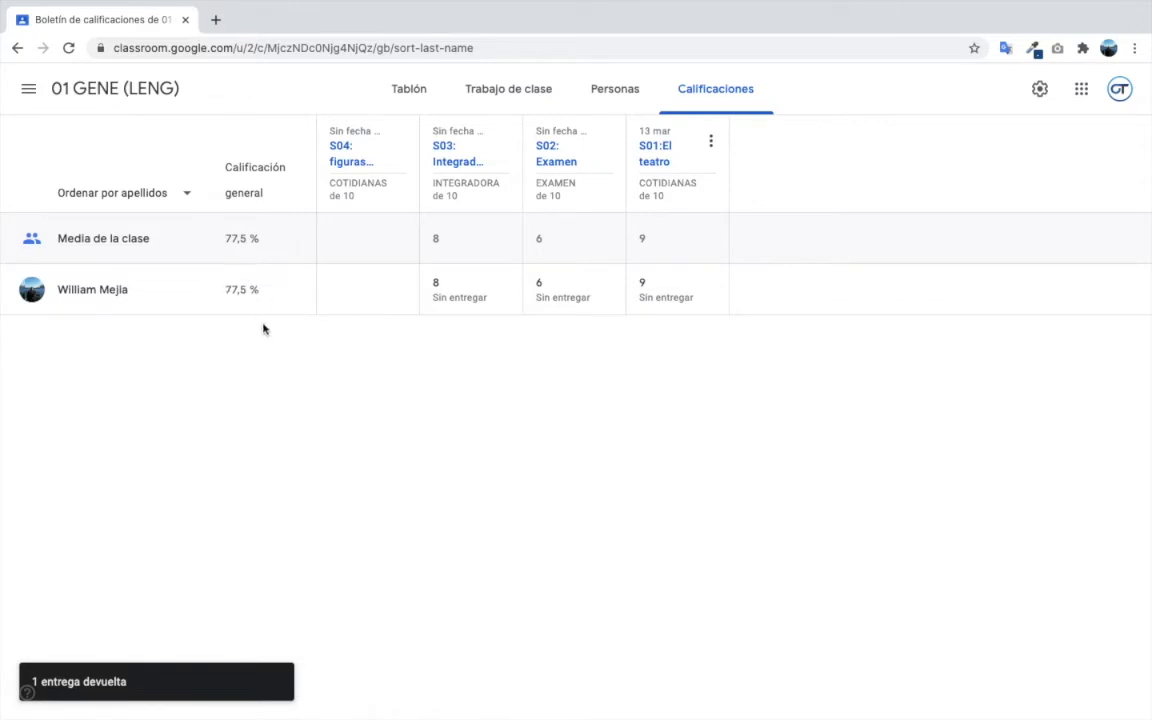
pyautogui.click(463, 283)
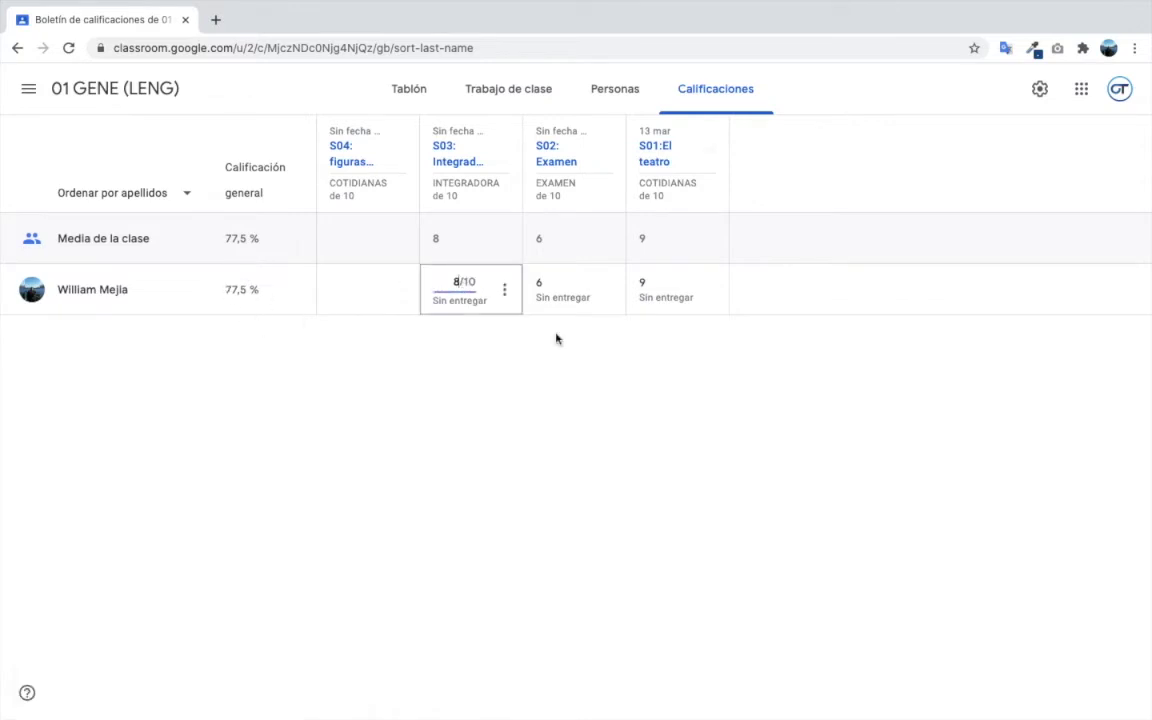
pyautogui.press('BackSpace')
pyautogui.click(545, 442)
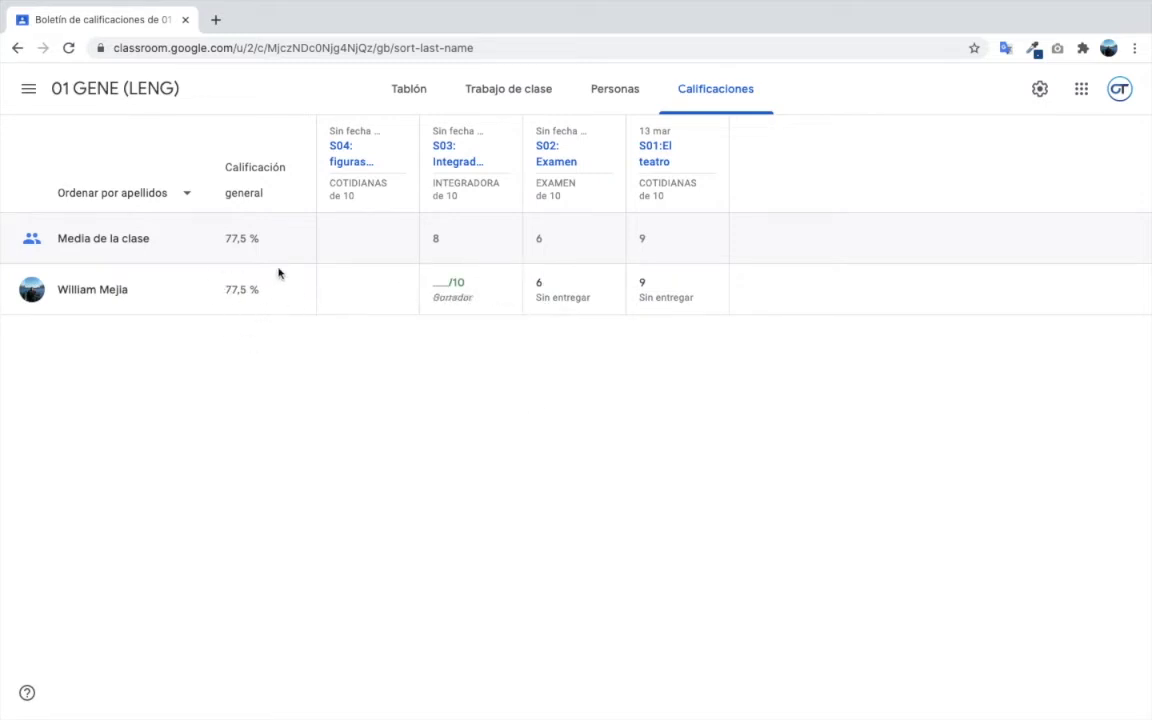
pyautogui.click(505, 291)
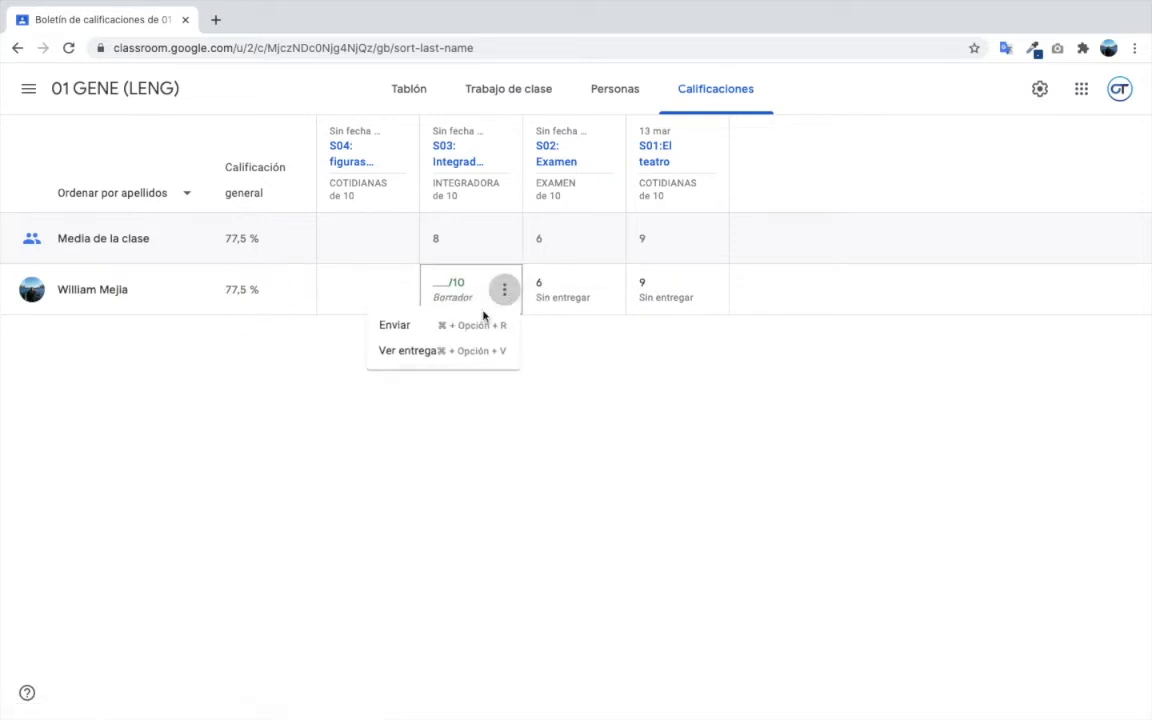
pyautogui.click(428, 326)
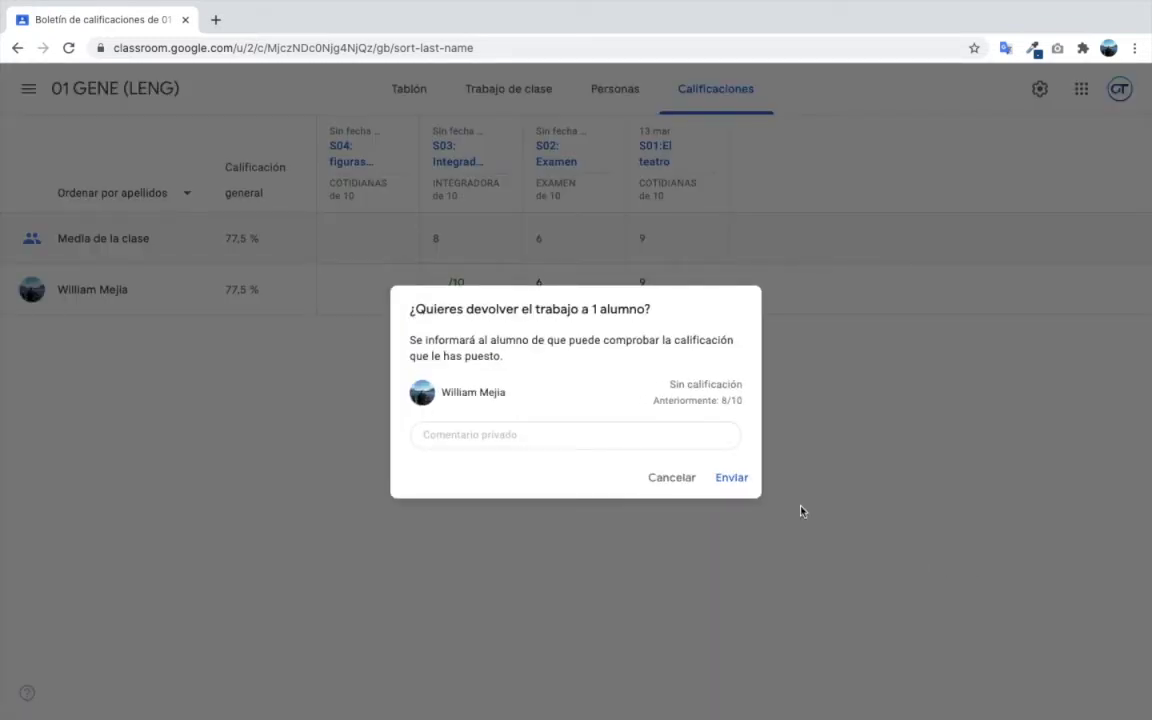
pyautogui.click(730, 478)
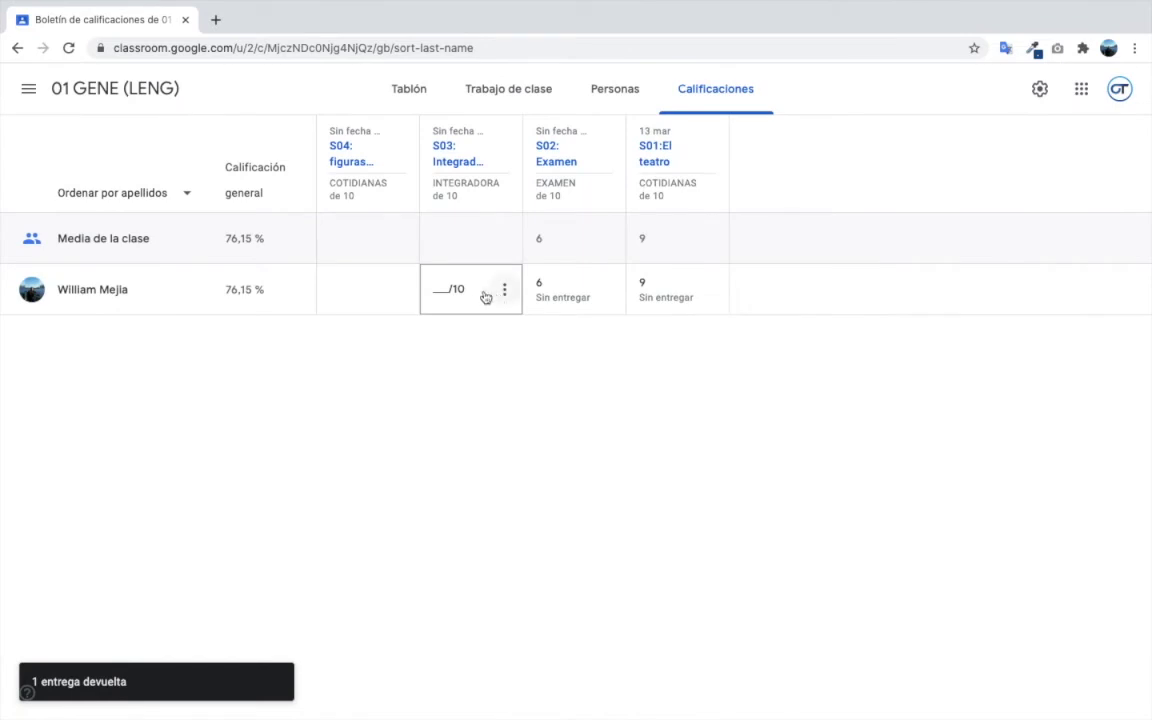
pyautogui.click(441, 289)
pyautogui.click(484, 353)
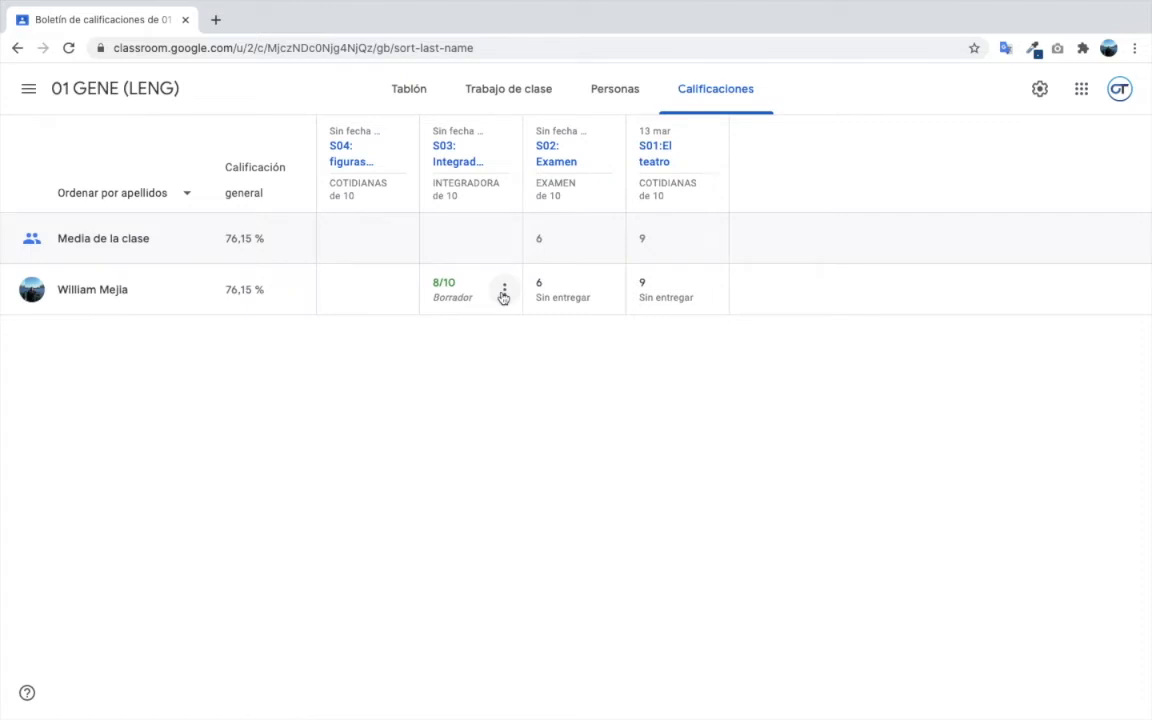
pyautogui.click(504, 293)
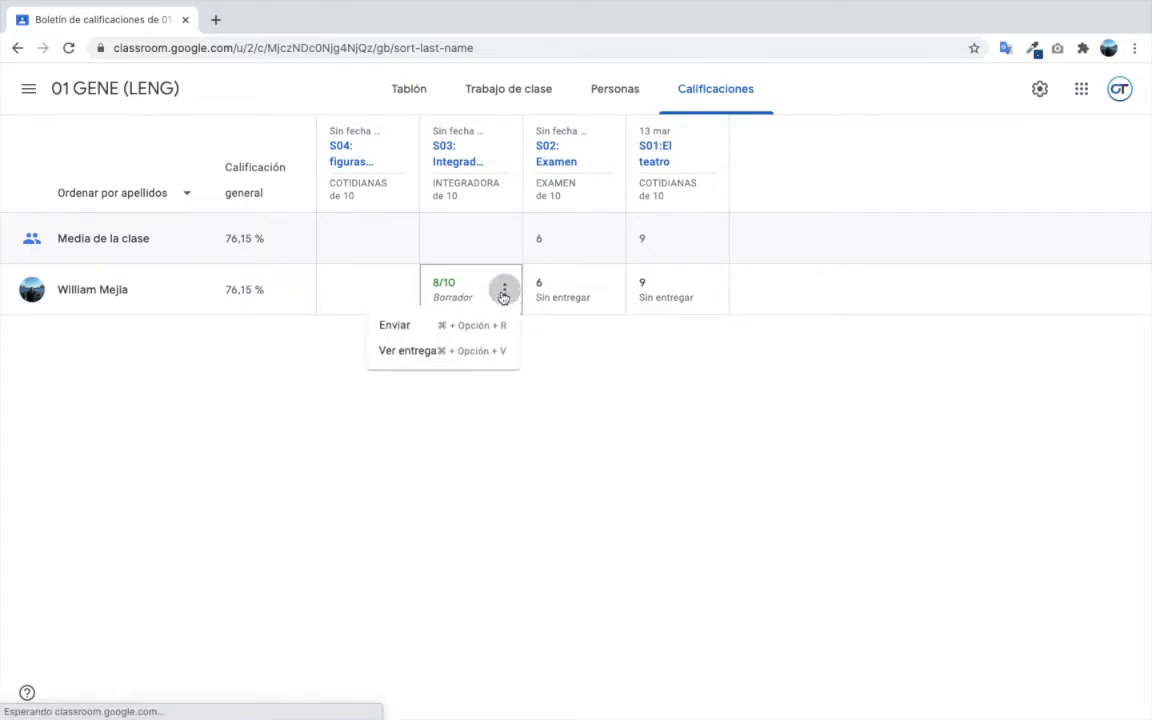
pyautogui.click(446, 334)
pyautogui.click(669, 444)
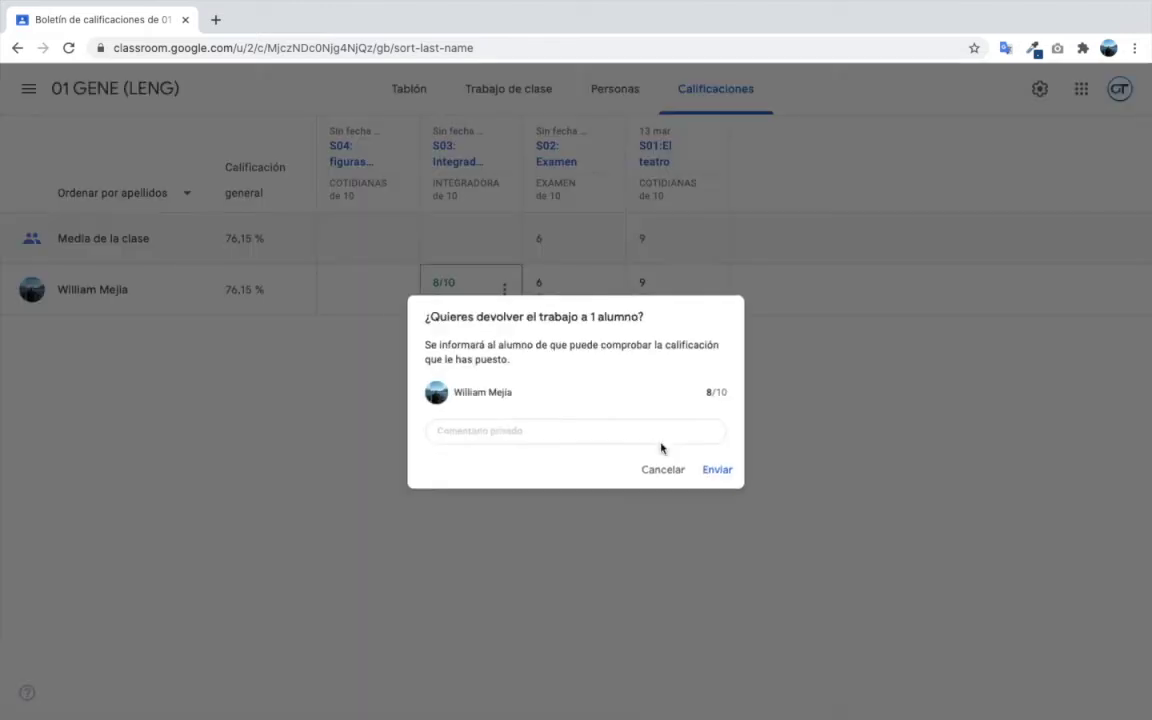
pyautogui.click(737, 472)
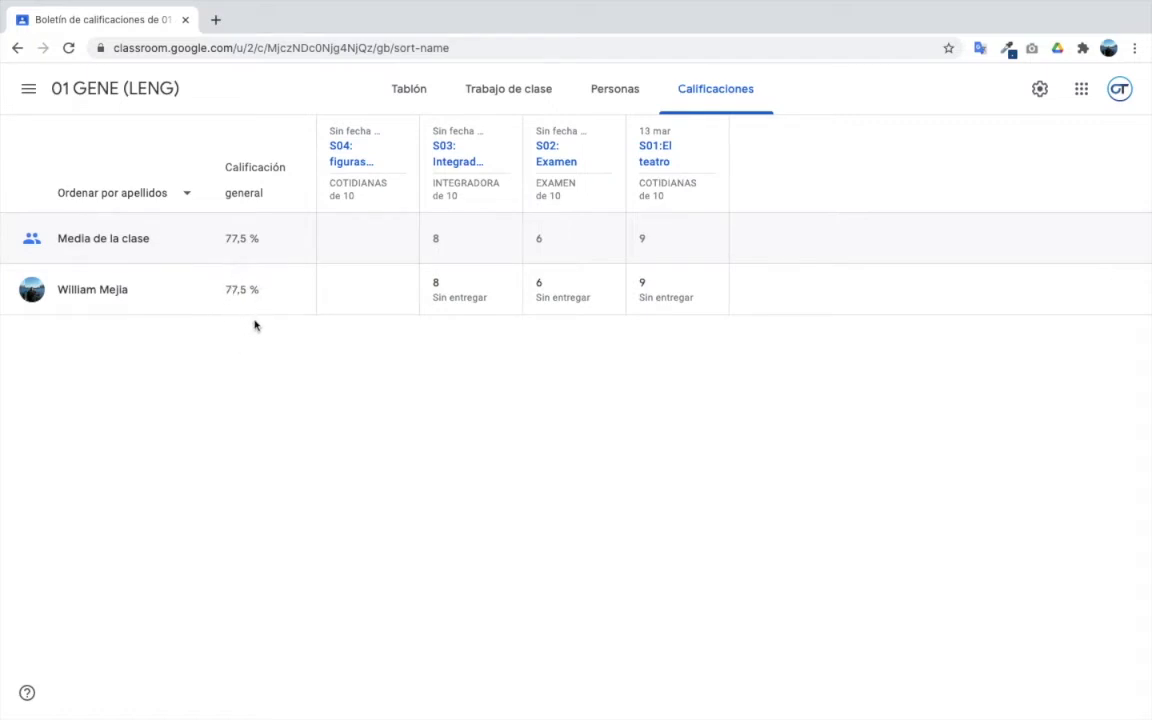
# - Grade the student's S04 with 8 and return it to the student
pyautogui.click(345, 281)
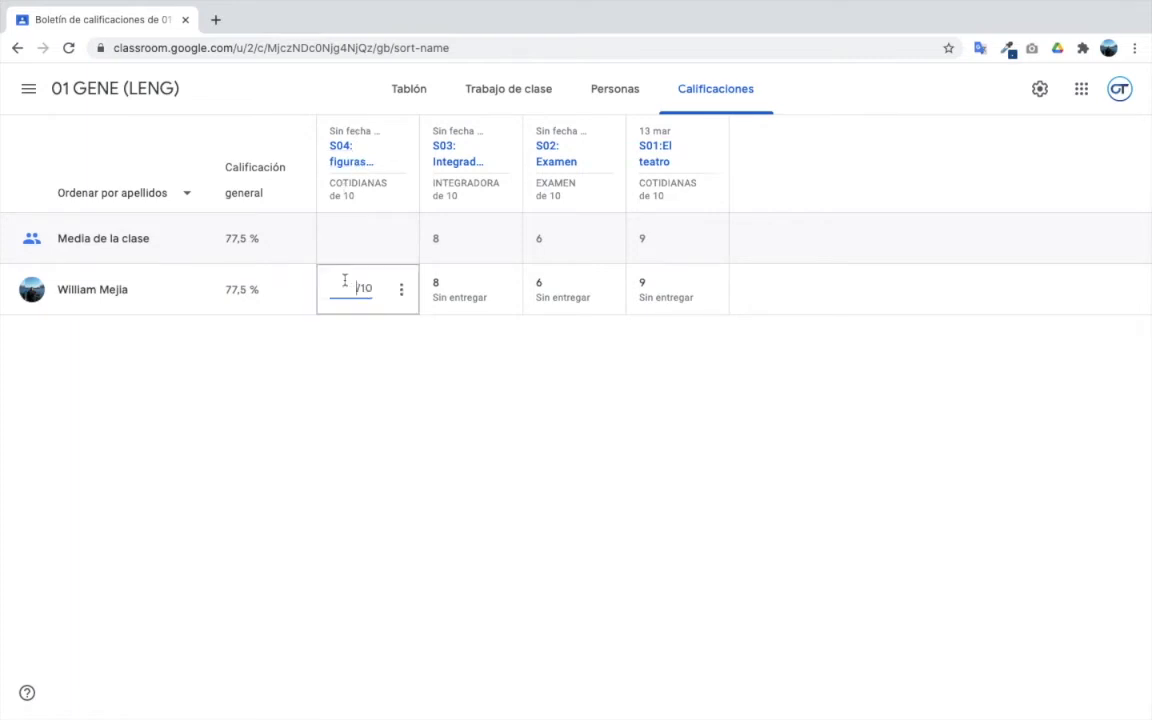
pyautogui.write('8')
pyautogui.click(401, 289)
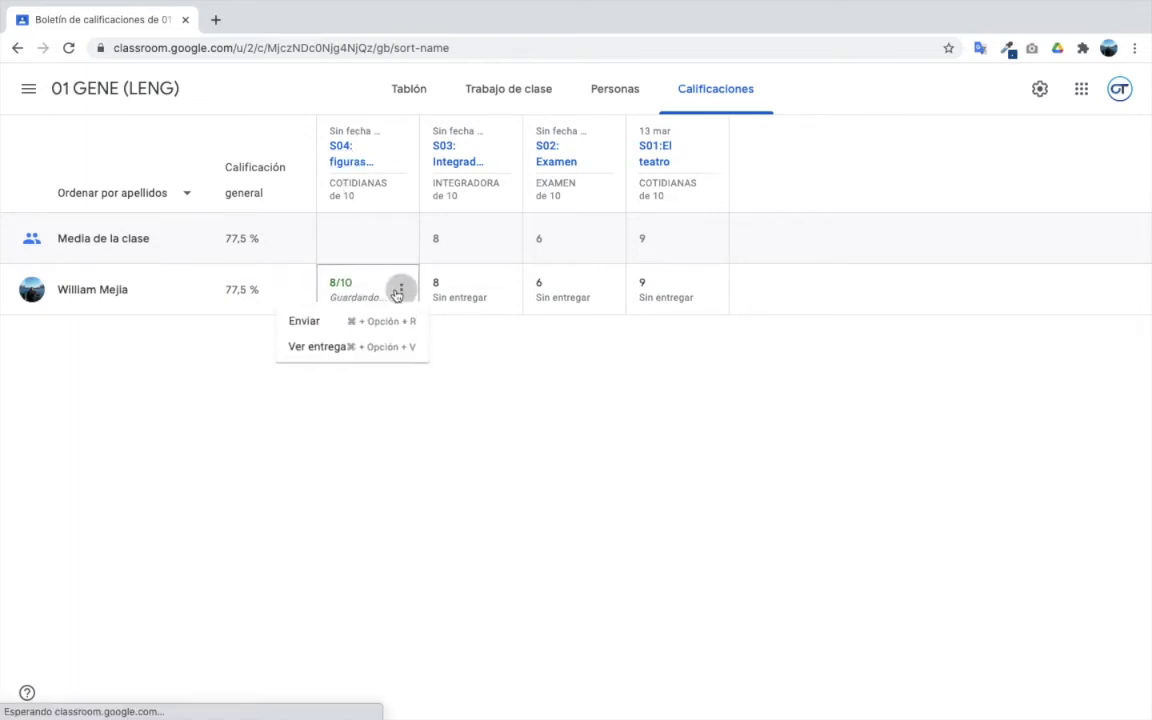
pyautogui.click(327, 327)
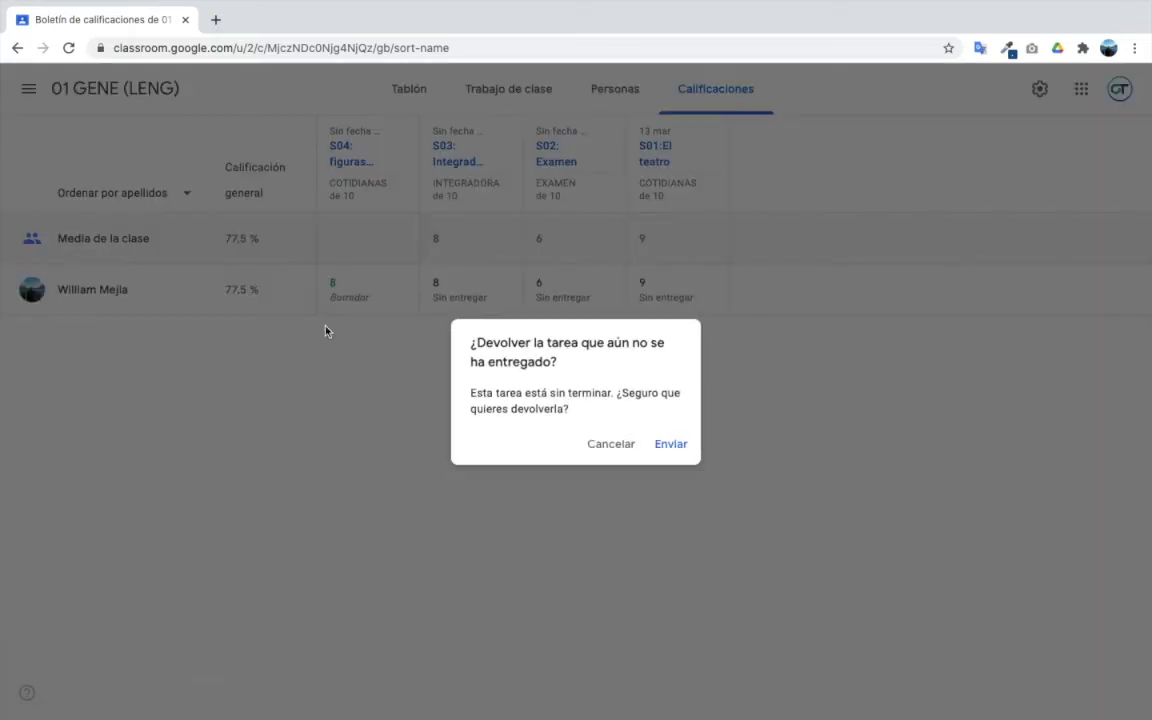
pyautogui.click(664, 444)
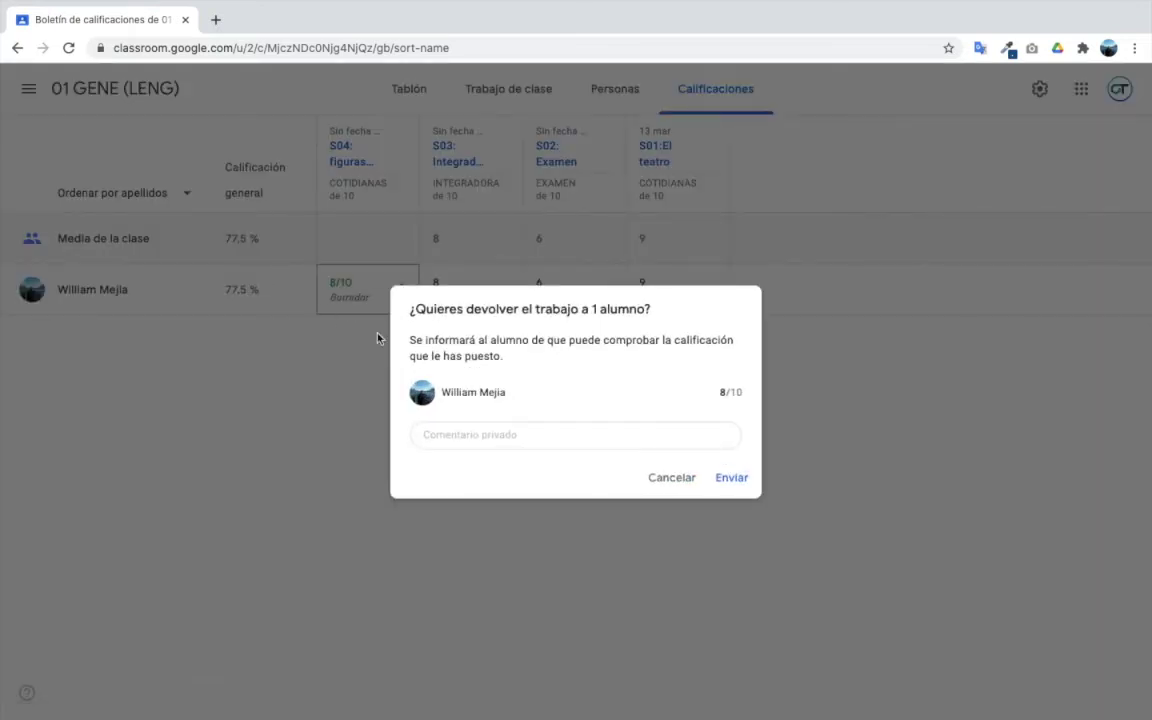
pyautogui.click(733, 479)
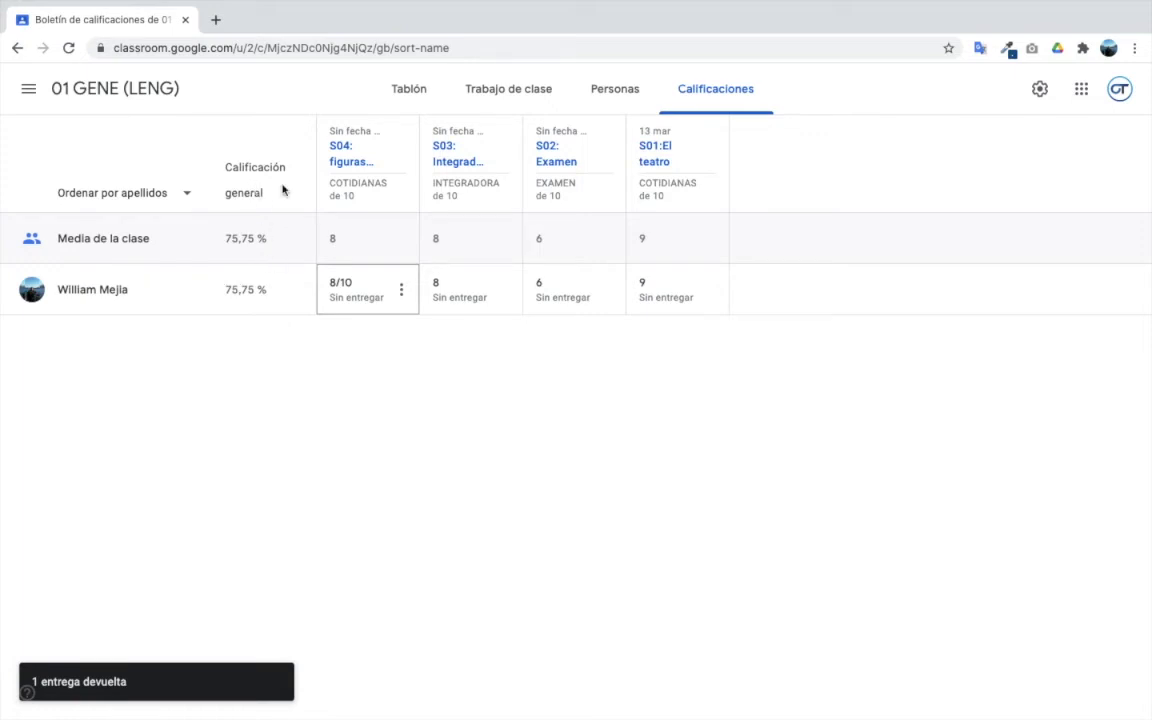
pyautogui.click(348, 374)
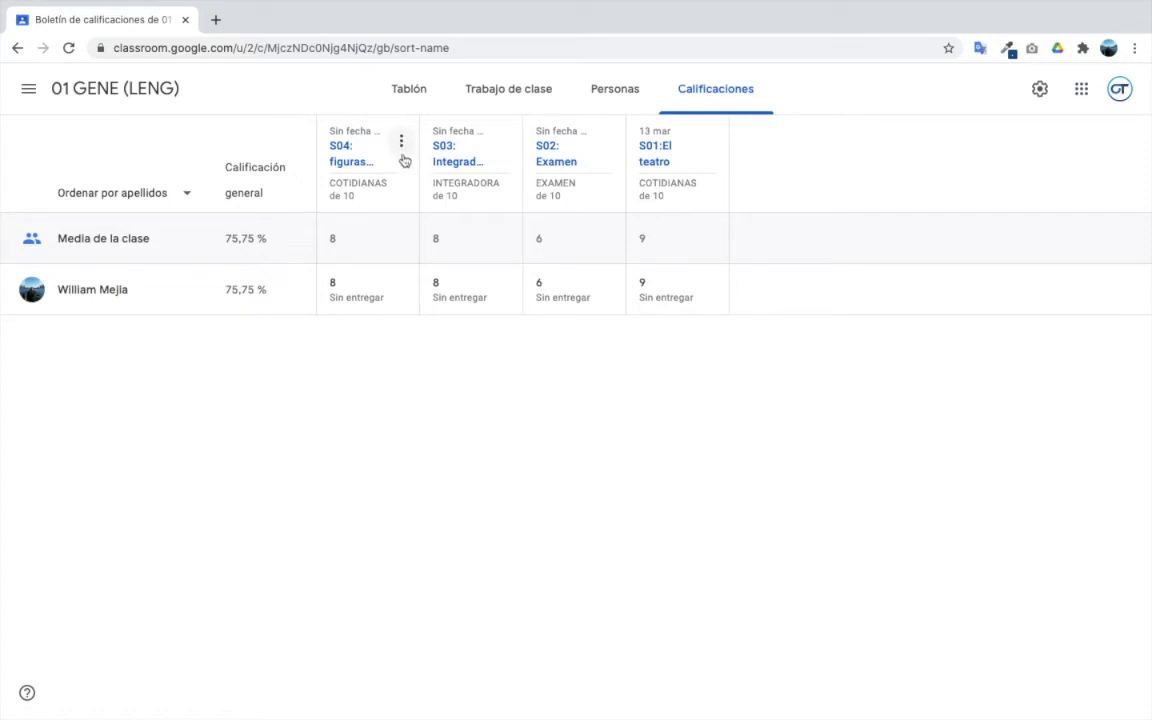
# - Edit 'S04: figuras literarias' to use the CERRADO grading category and save
pyautogui.click(401, 141)
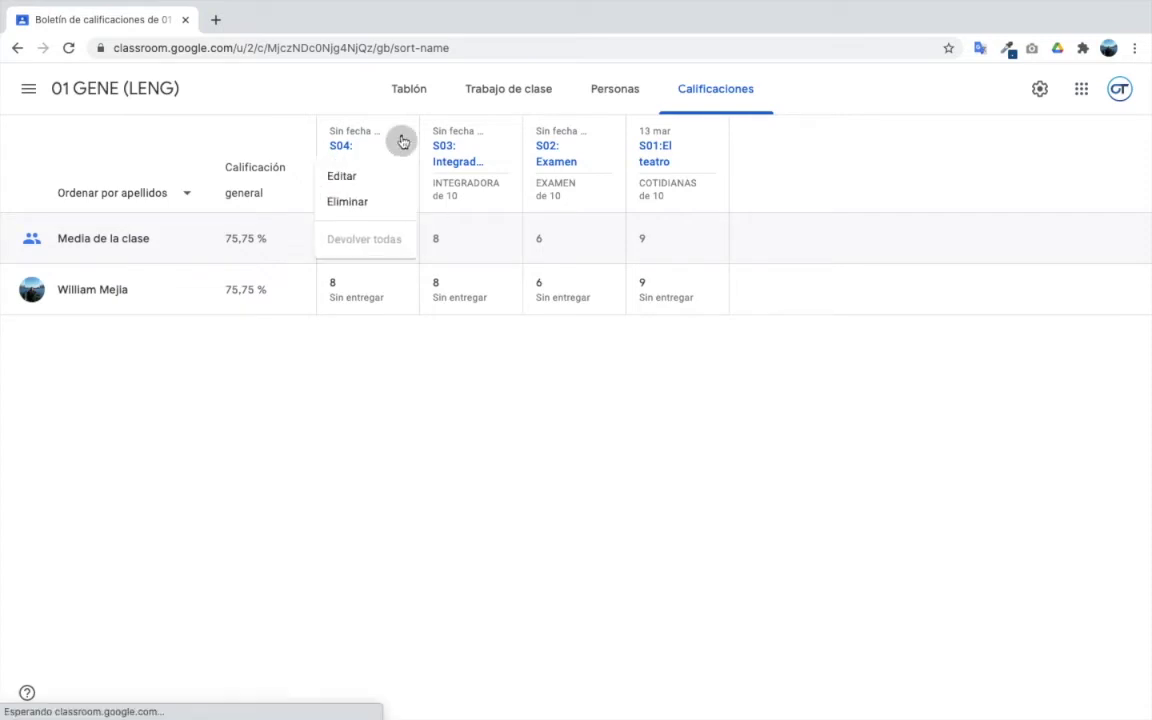
pyautogui.click(356, 177)
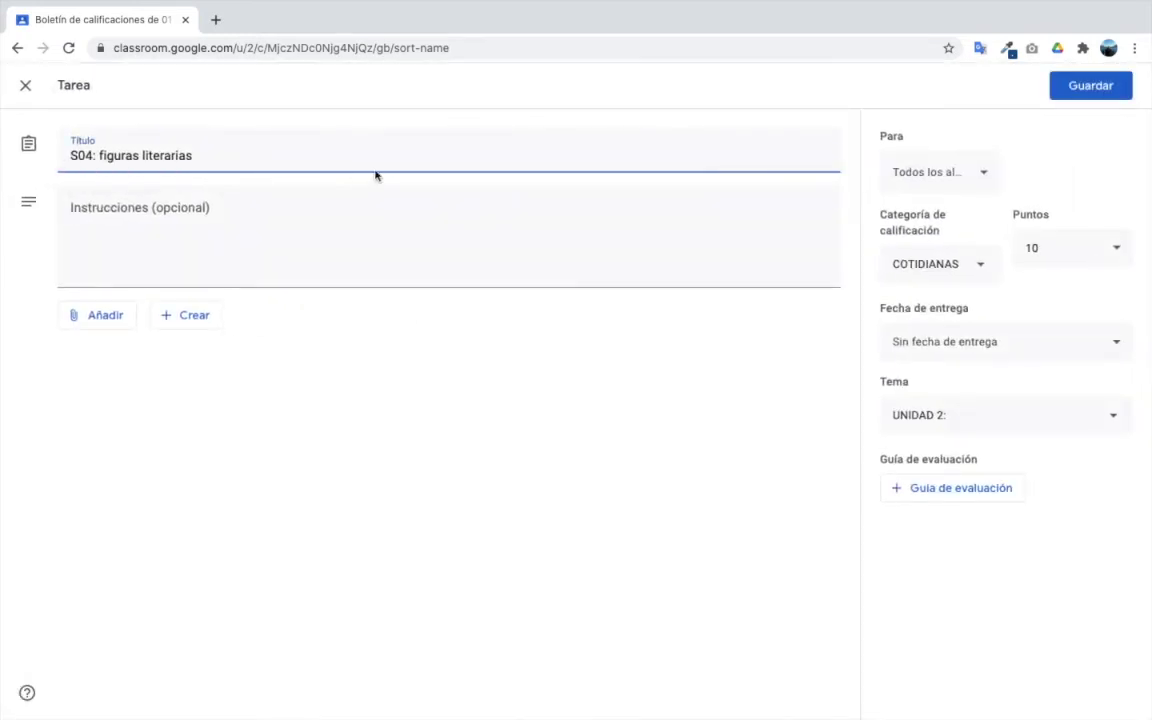
pyautogui.click(955, 270)
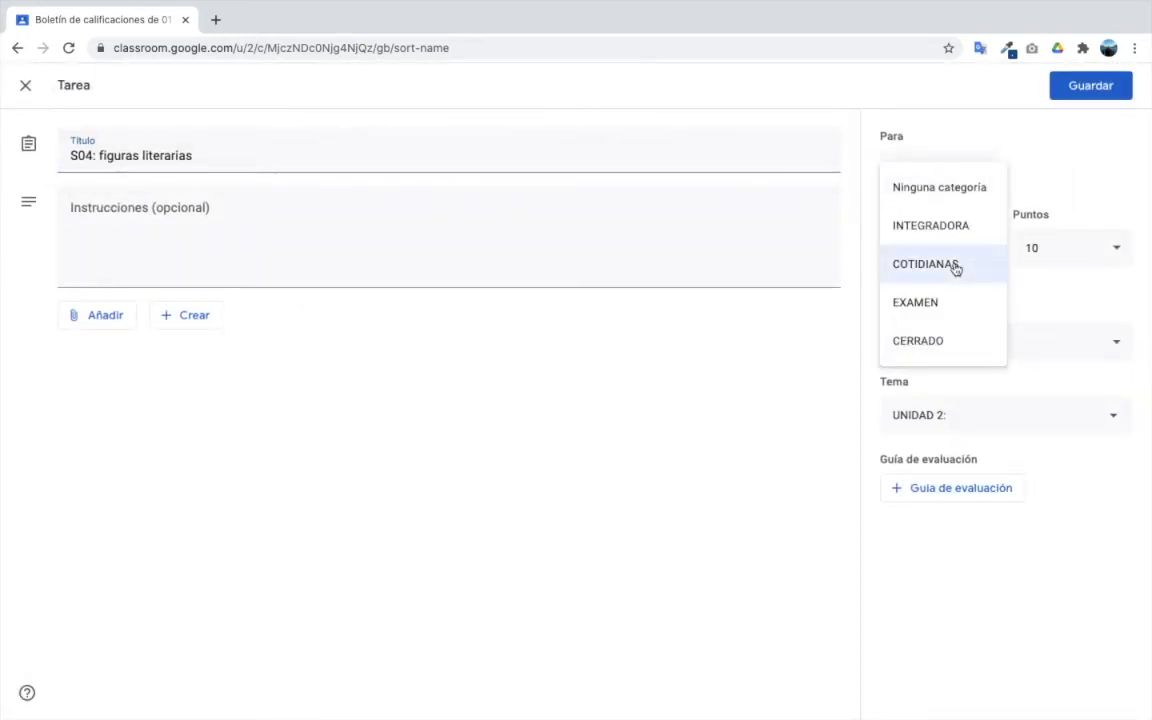
pyautogui.click(928, 345)
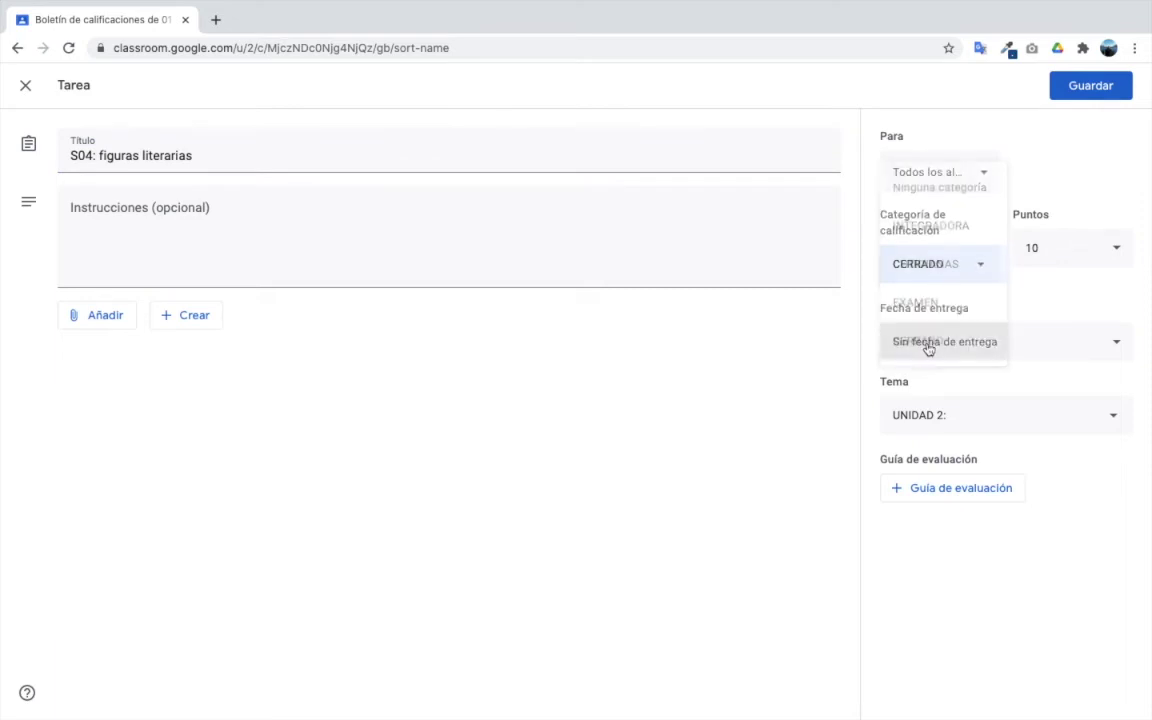
pyautogui.click(1087, 90)
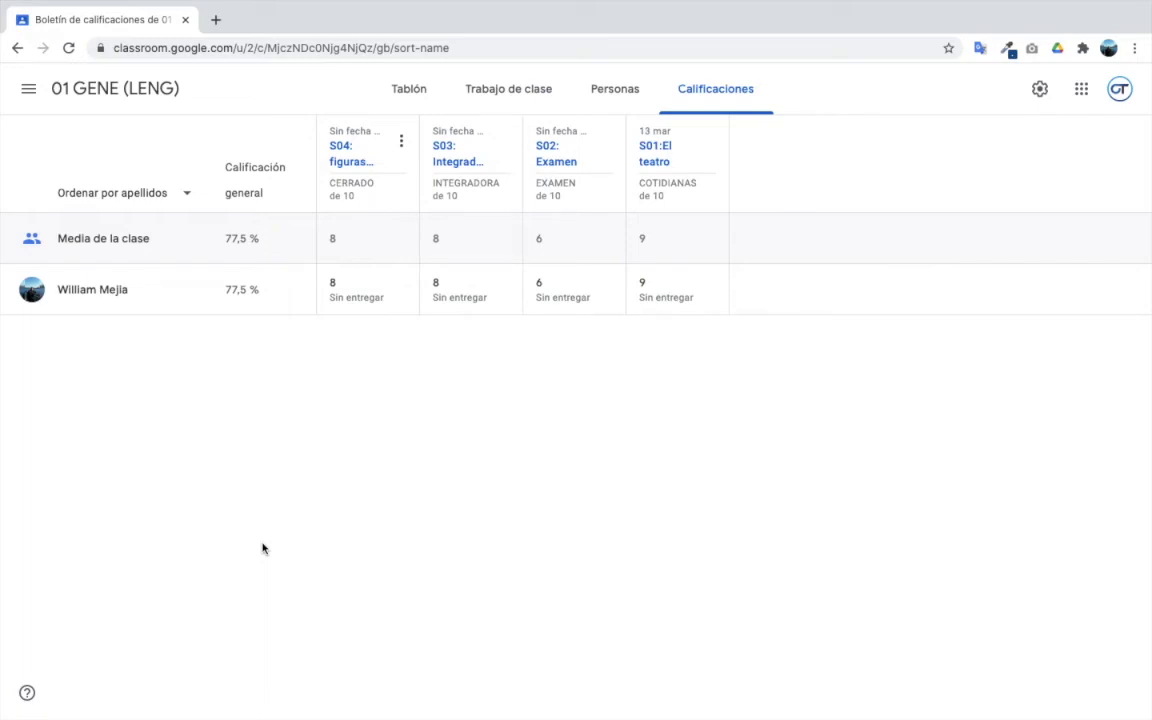
# - Switch back to the Classroom grades window and open a new blank browser tab
pyautogui.hotkey('ctrl', 'Left')
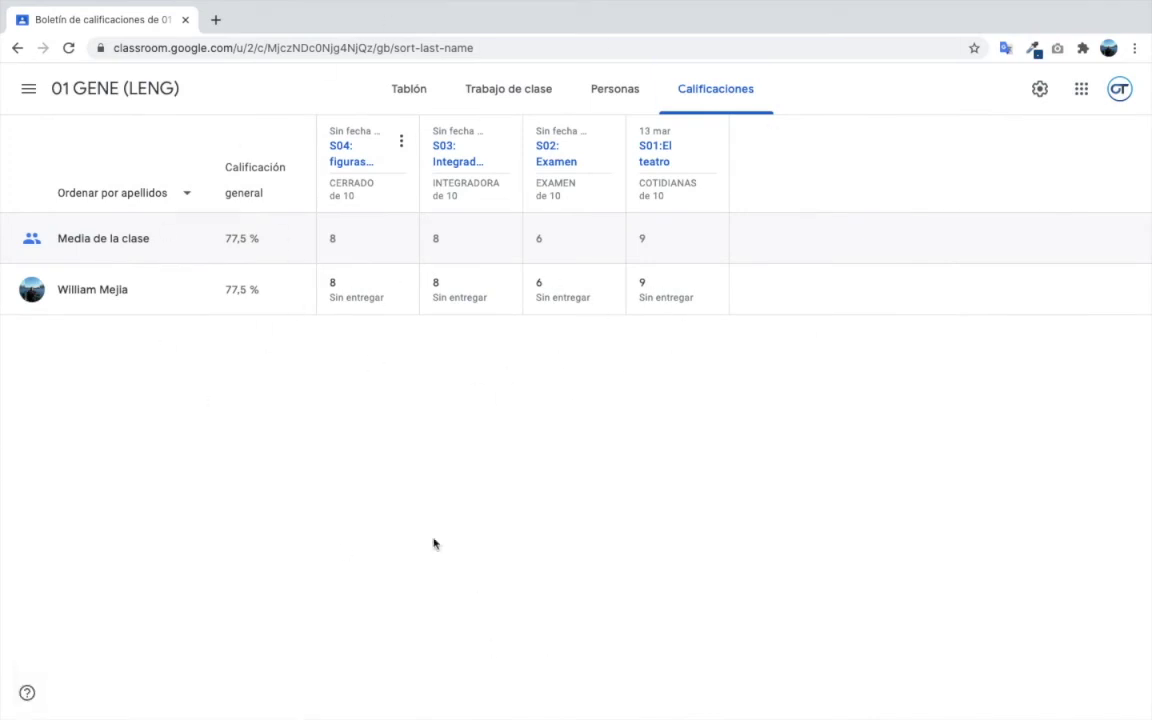
pyautogui.click(215, 19)
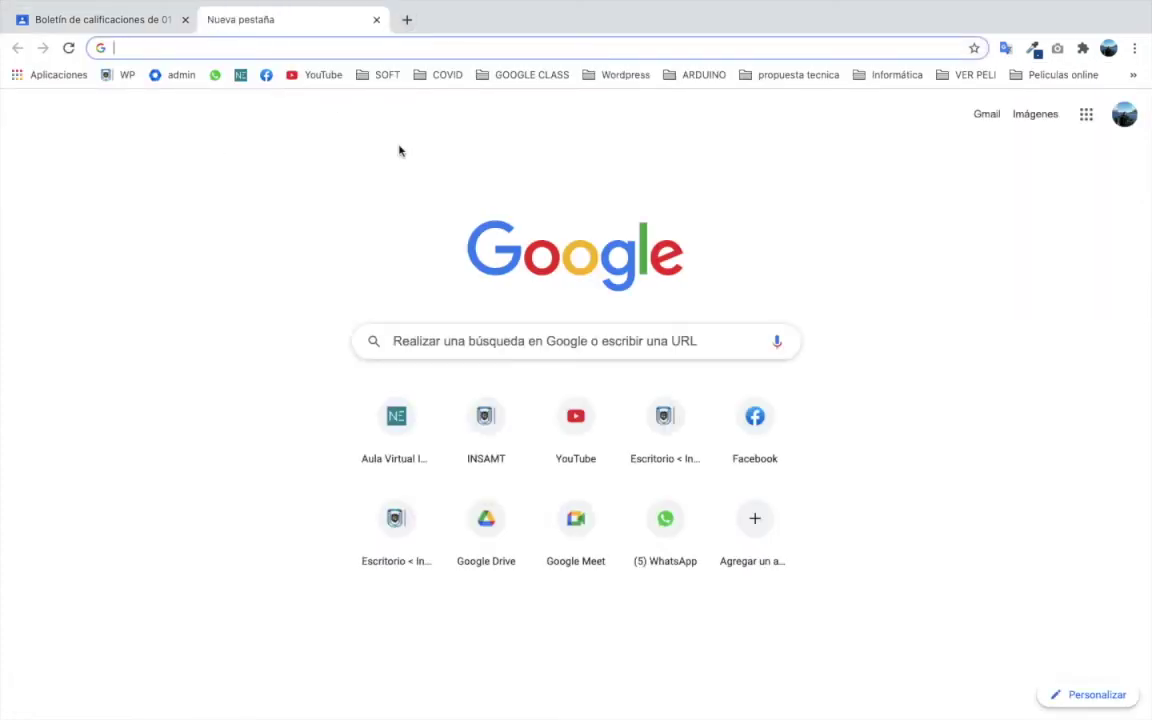
# - Search 'guardar en drive', add the Guardar en Google Drive extension, then close the store tab
pyautogui.write('guar')
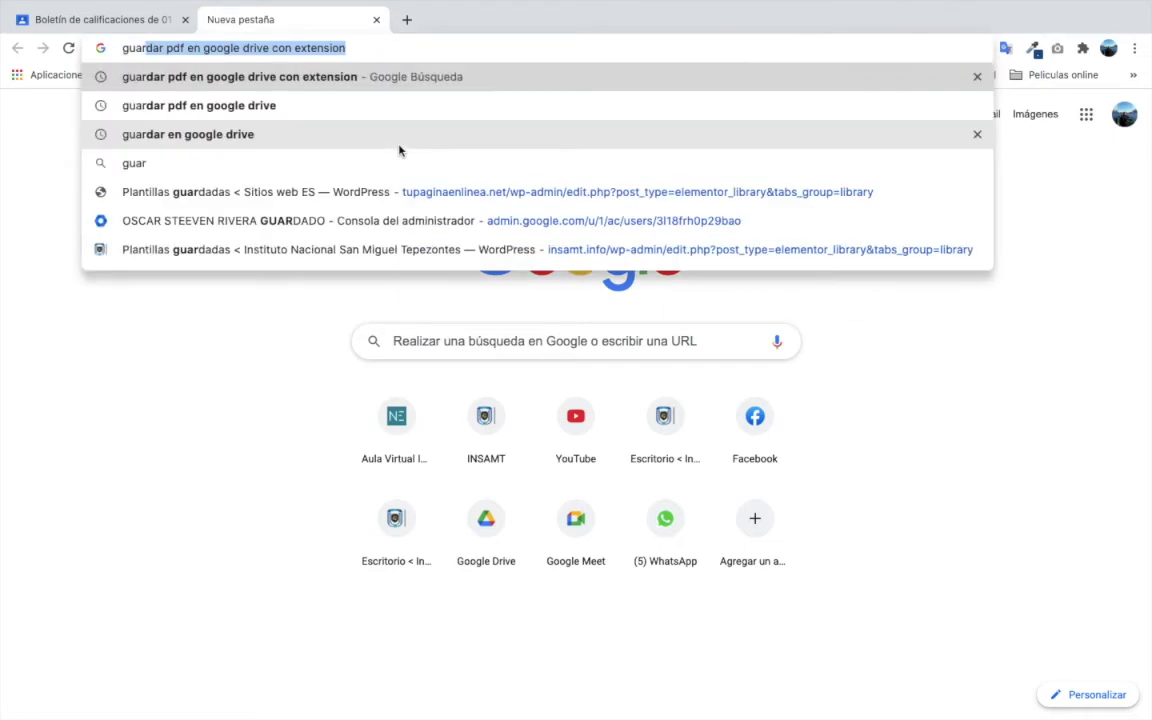
pyautogui.write('dar en drive')
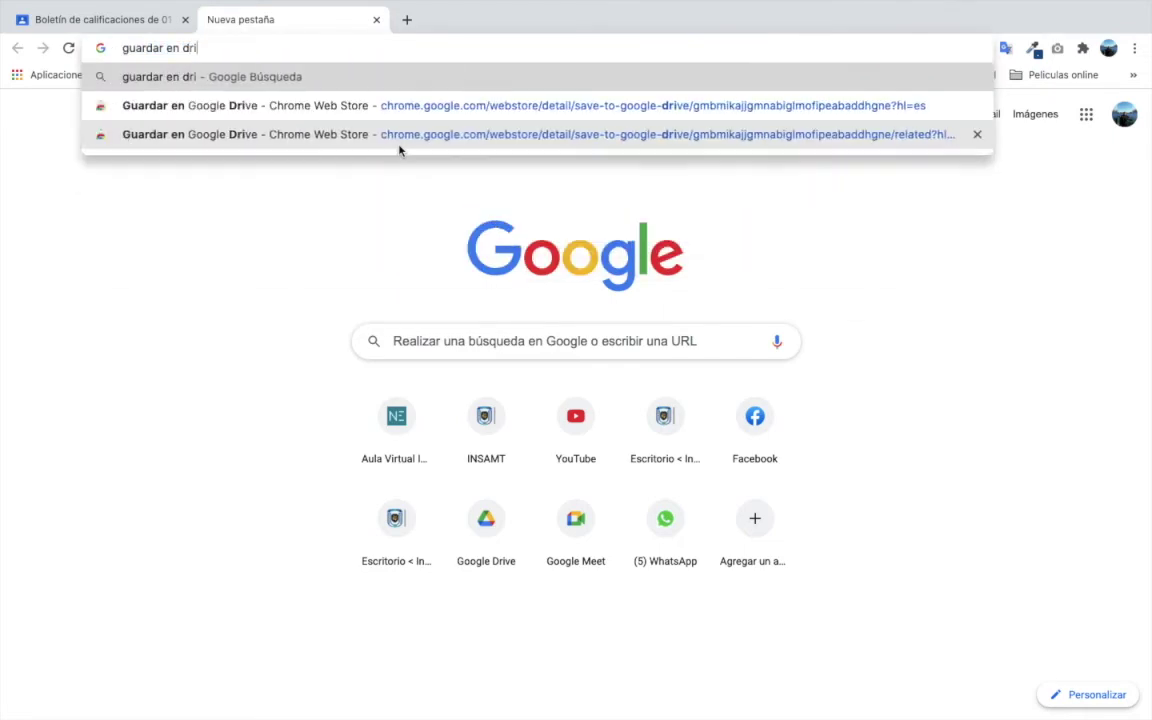
pyautogui.press('Return')
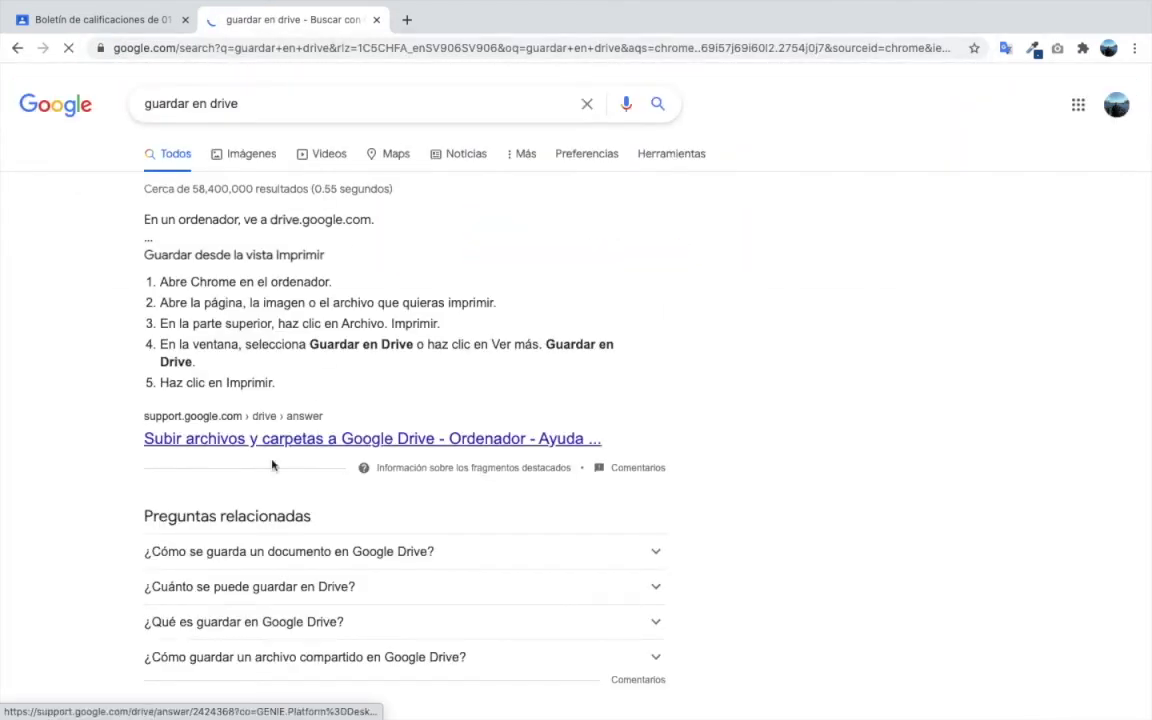
pyautogui.scroll(-4, 273, 463)
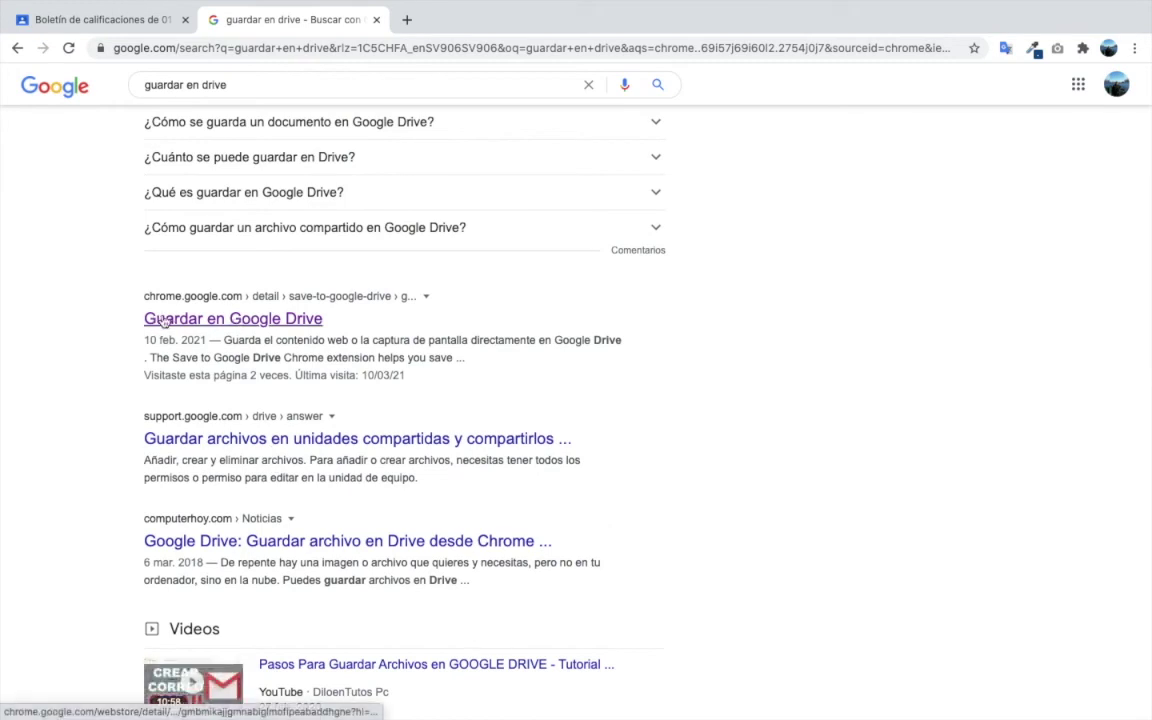
pyautogui.click(210, 318)
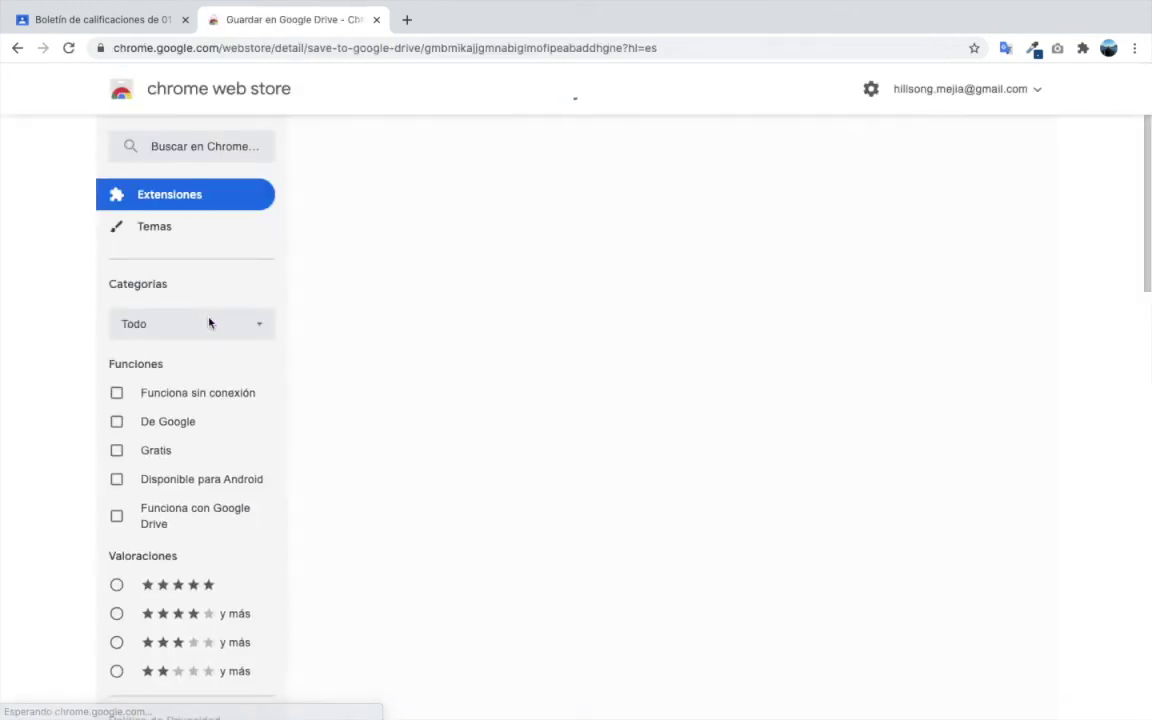
pyautogui.click(873, 207)
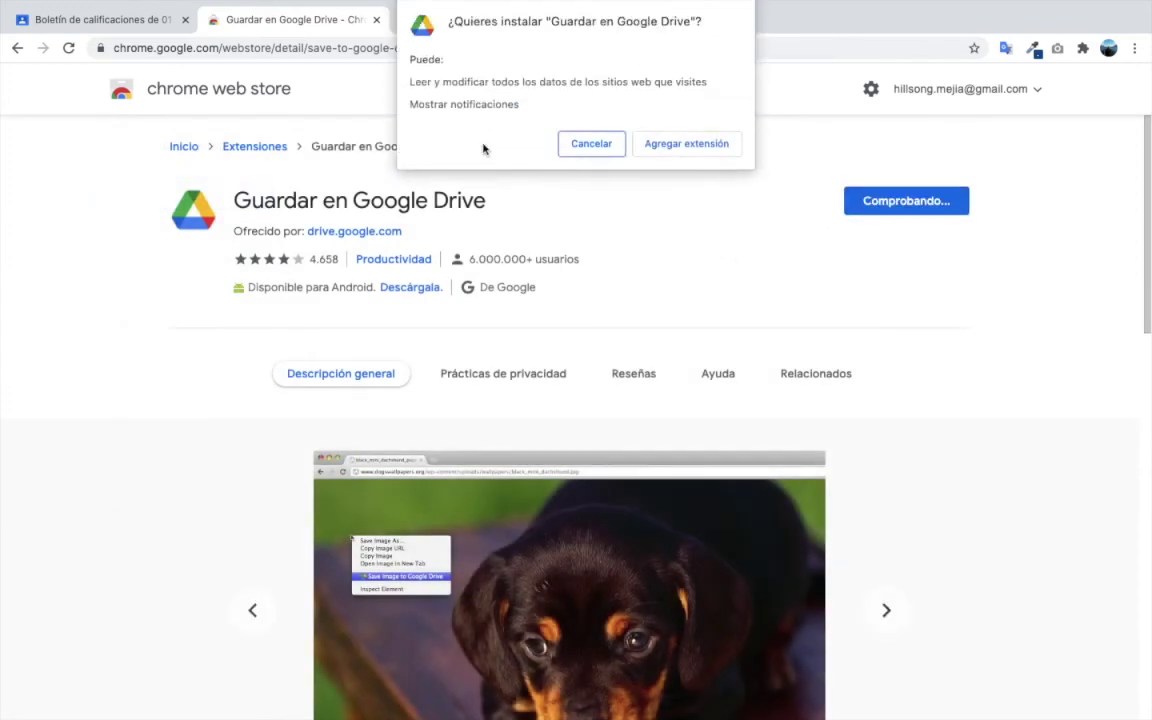
pyautogui.click(692, 143)
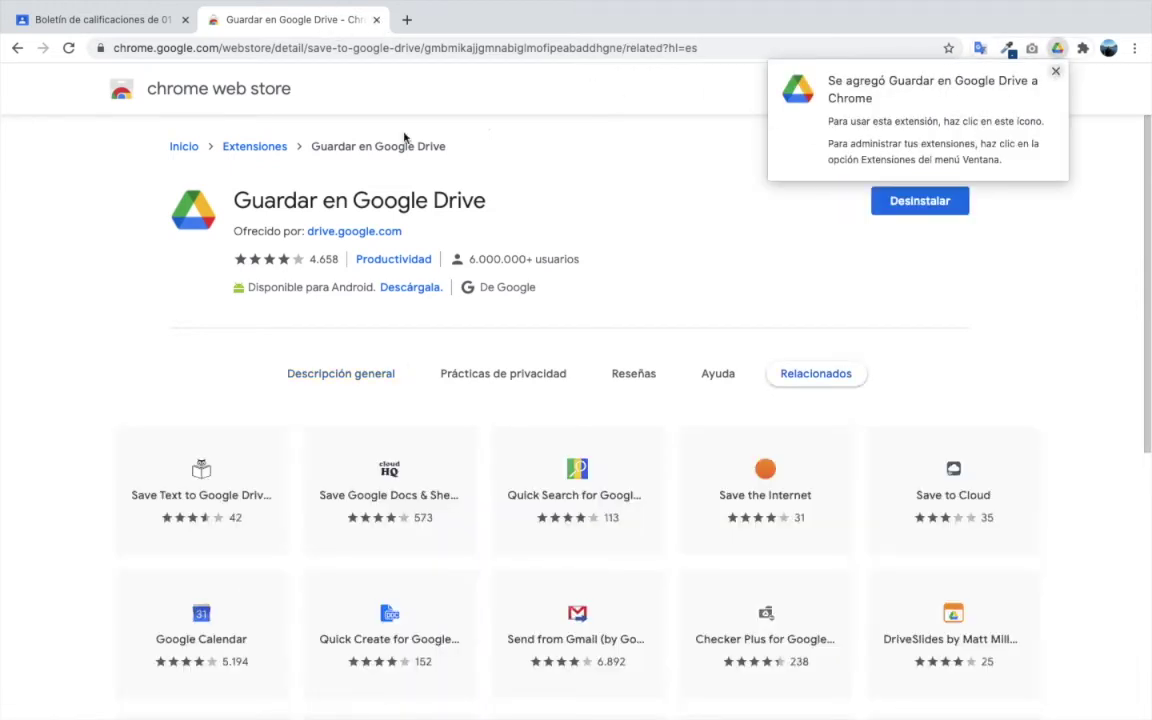
pyautogui.click(376, 20)
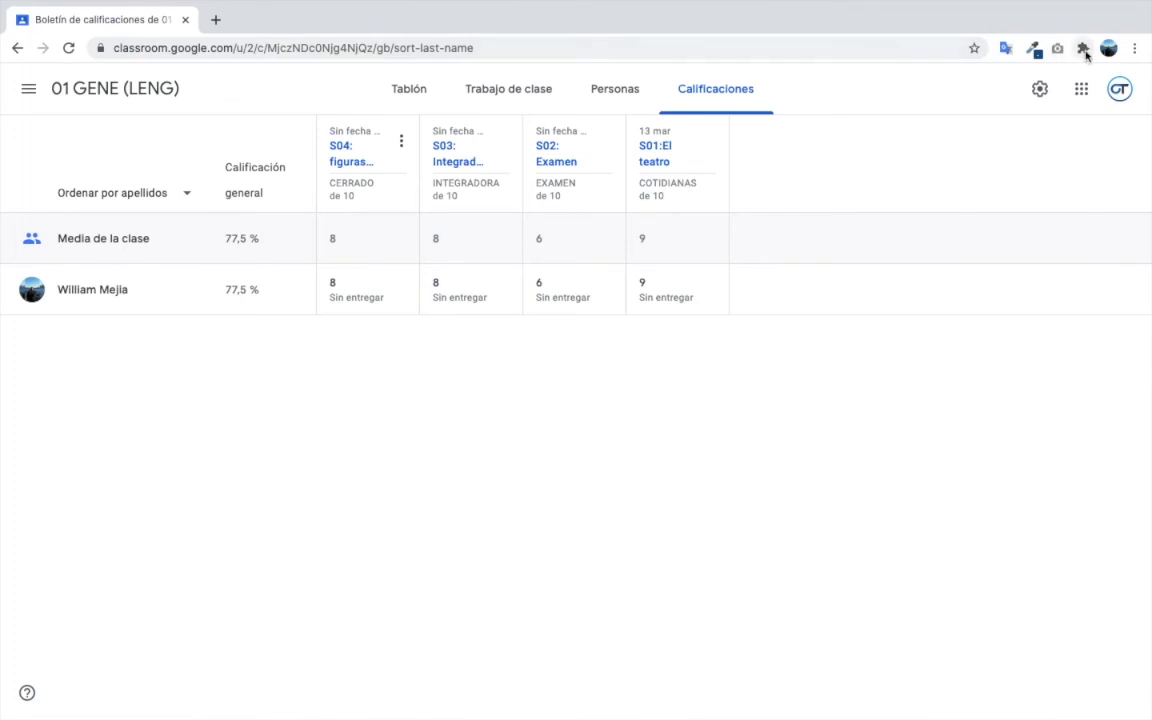
# - Pin Guardar en Google Drive and save the gradebook page to Drive, authorising the account
pyautogui.click(1084, 50)
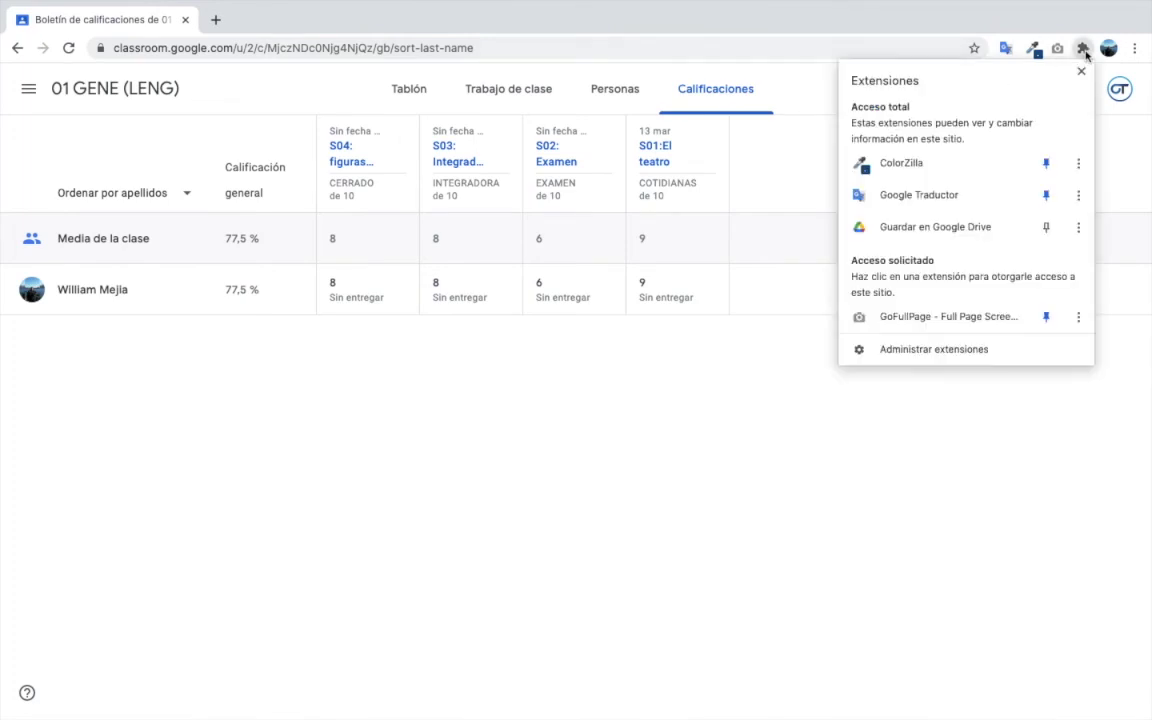
pyautogui.click(1047, 228)
pyautogui.click(864, 445)
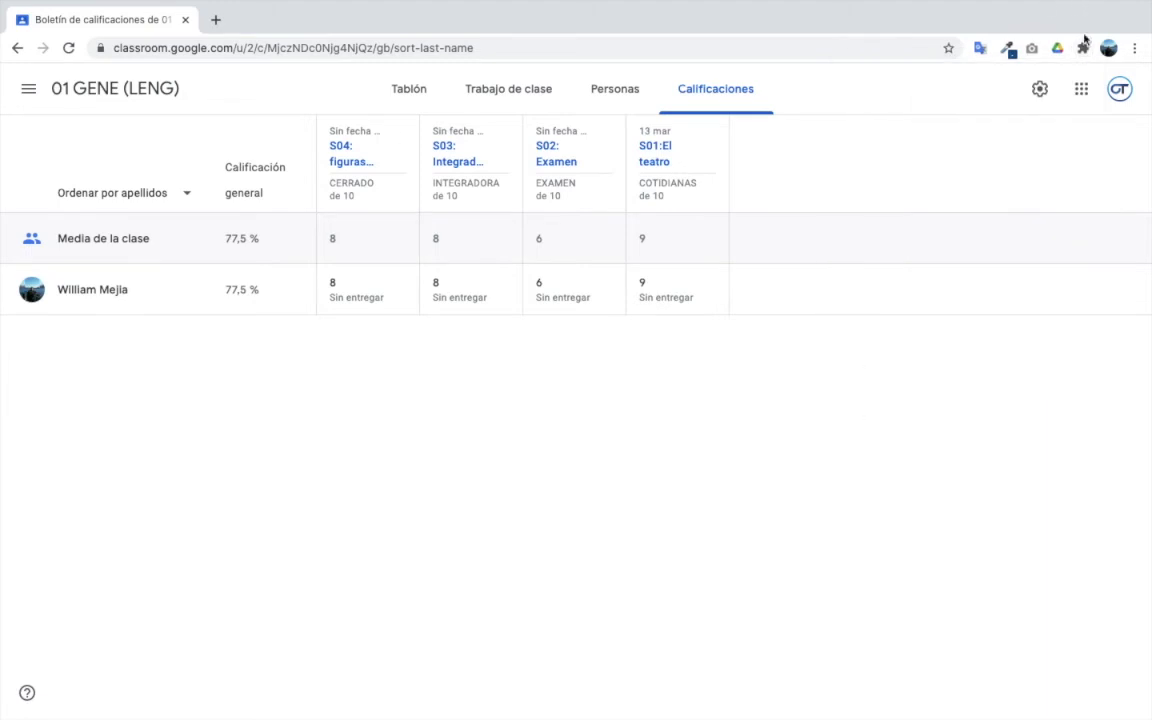
pyautogui.click(1060, 50)
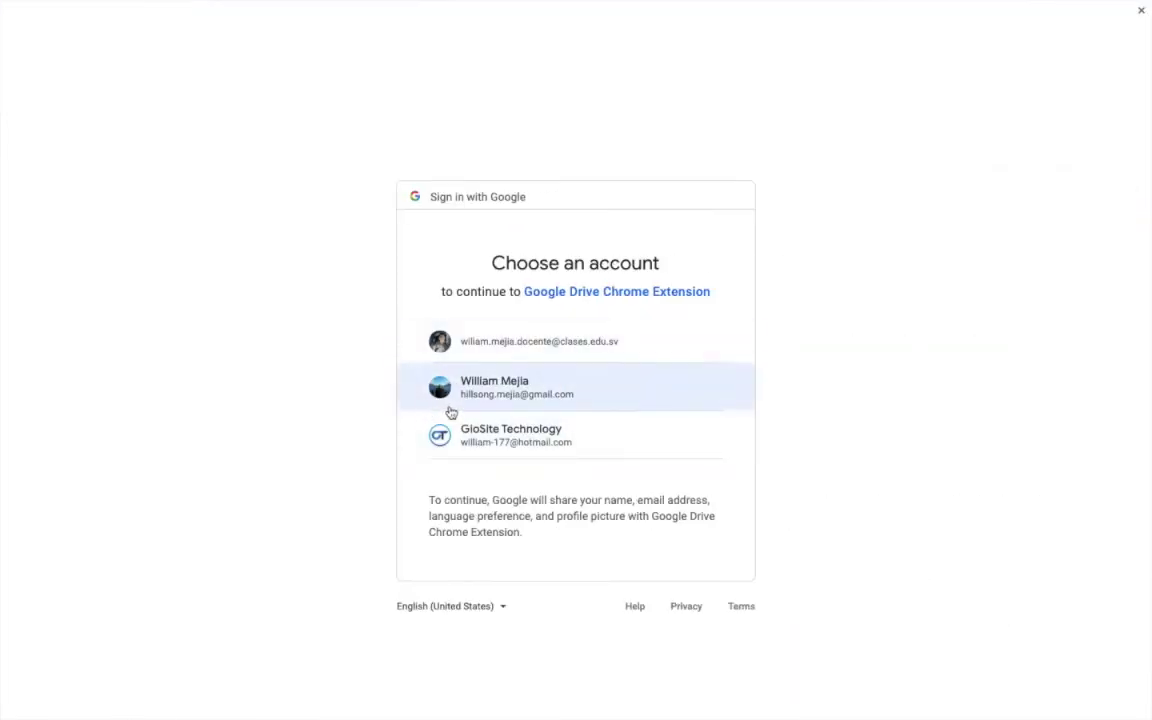
pyautogui.click(557, 432)
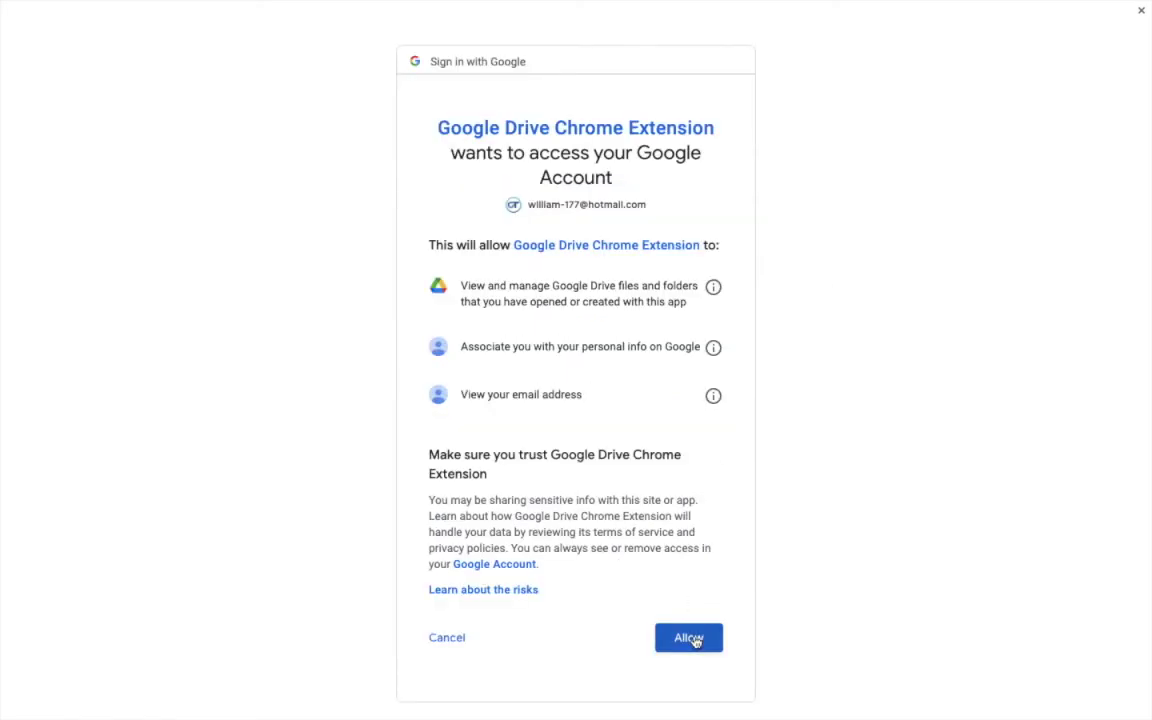
pyautogui.click(692, 638)
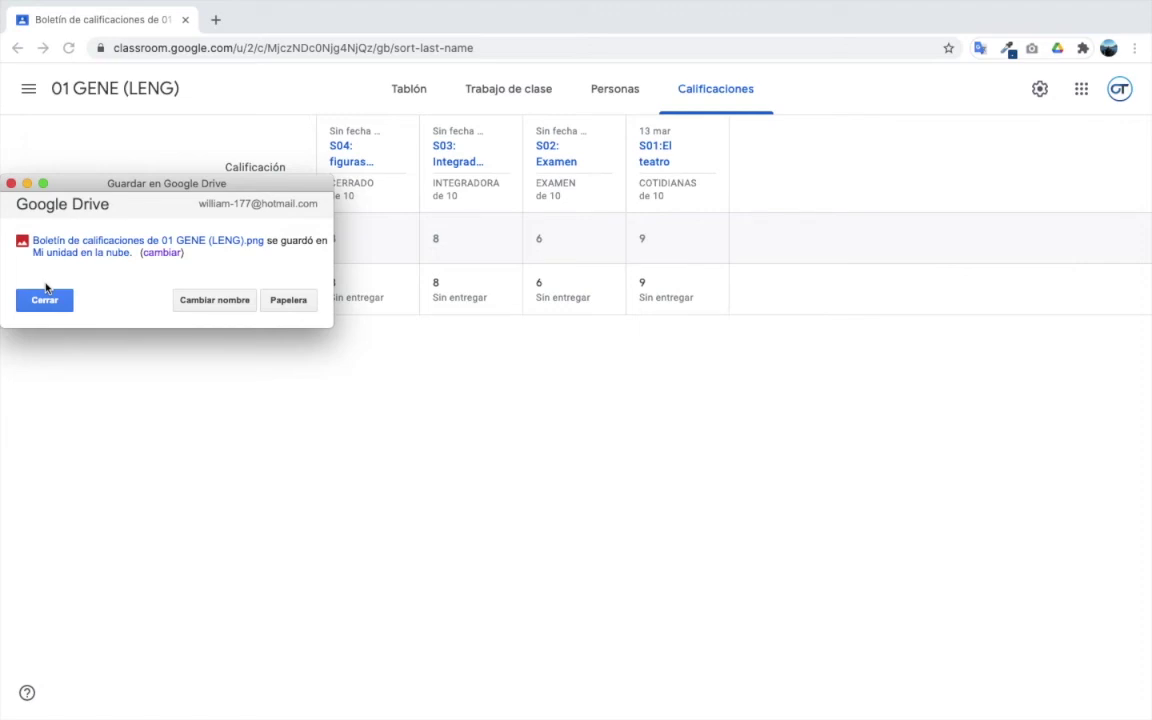
pyautogui.click(45, 301)
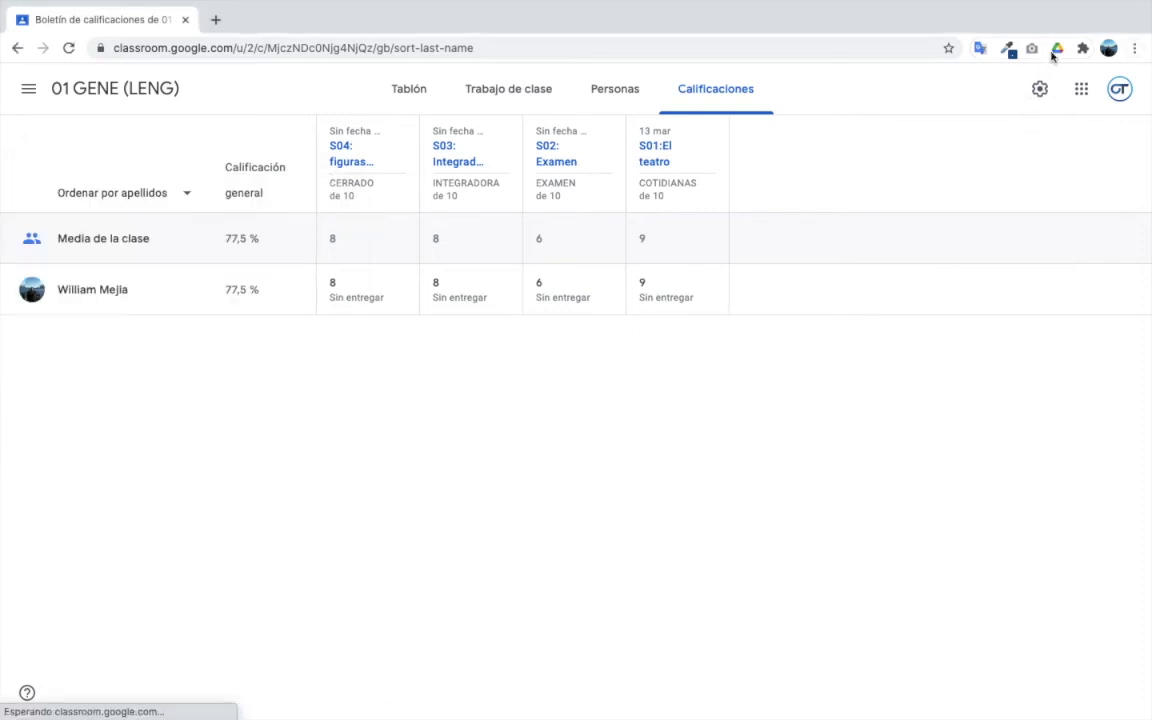
# - In the extension's Opciones page, choose to change the destination folder
pyautogui.rightClick(1058, 54)
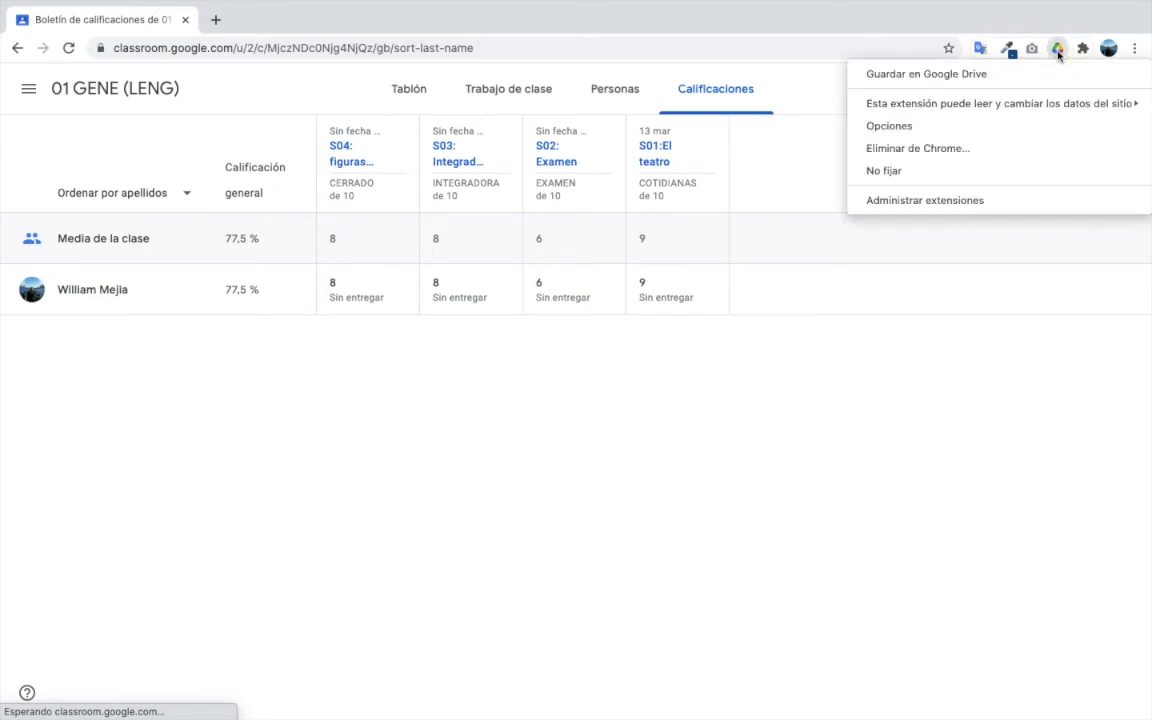
pyautogui.click(918, 127)
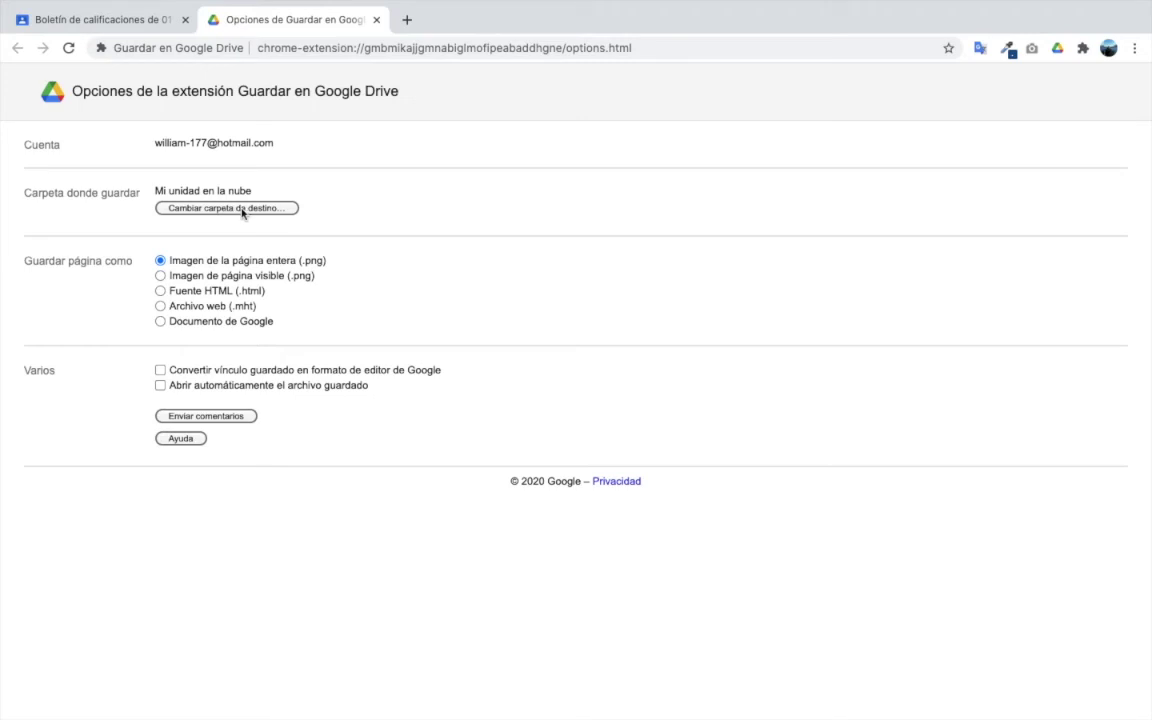
pyautogui.click(242, 208)
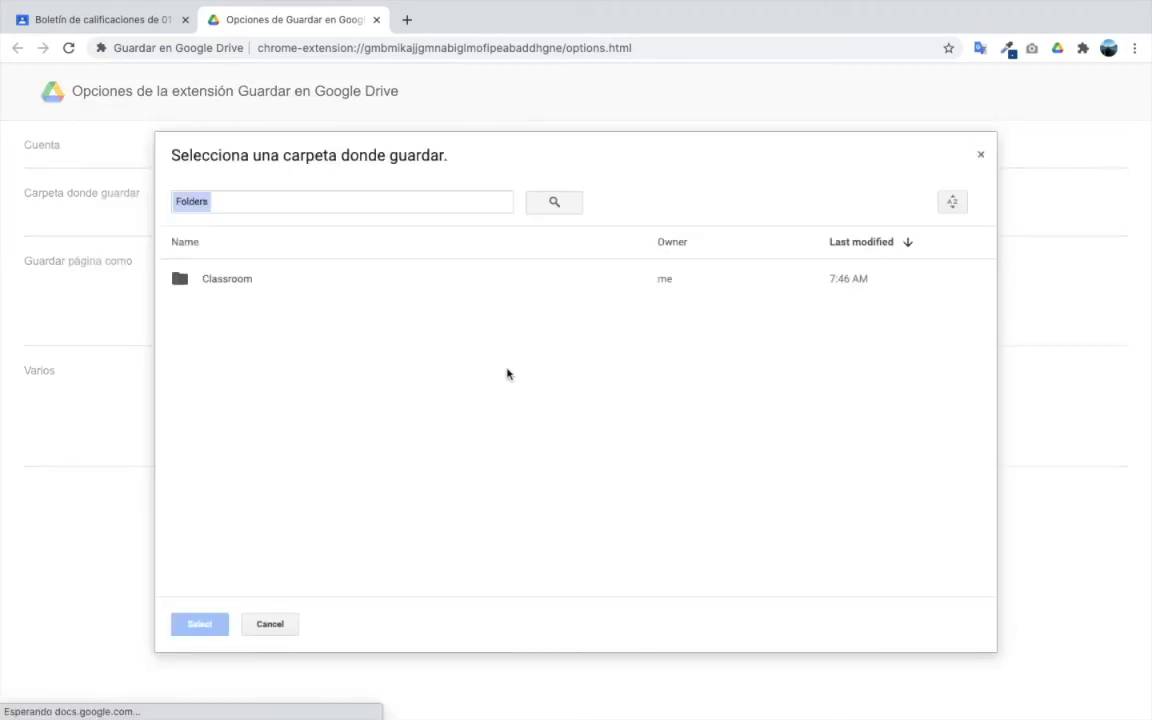
# - Set Classroom > NOTAS as the extension's save folder and close the options tab
pyautogui.doubleClick(226, 276)
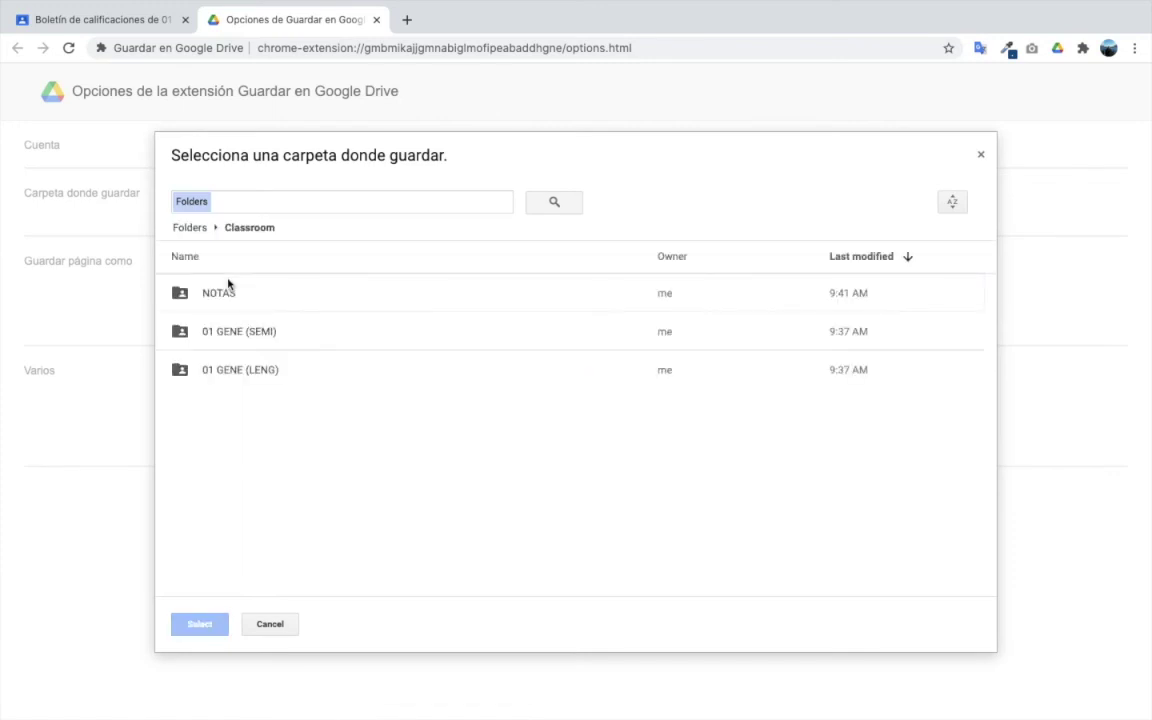
pyautogui.click(236, 297)
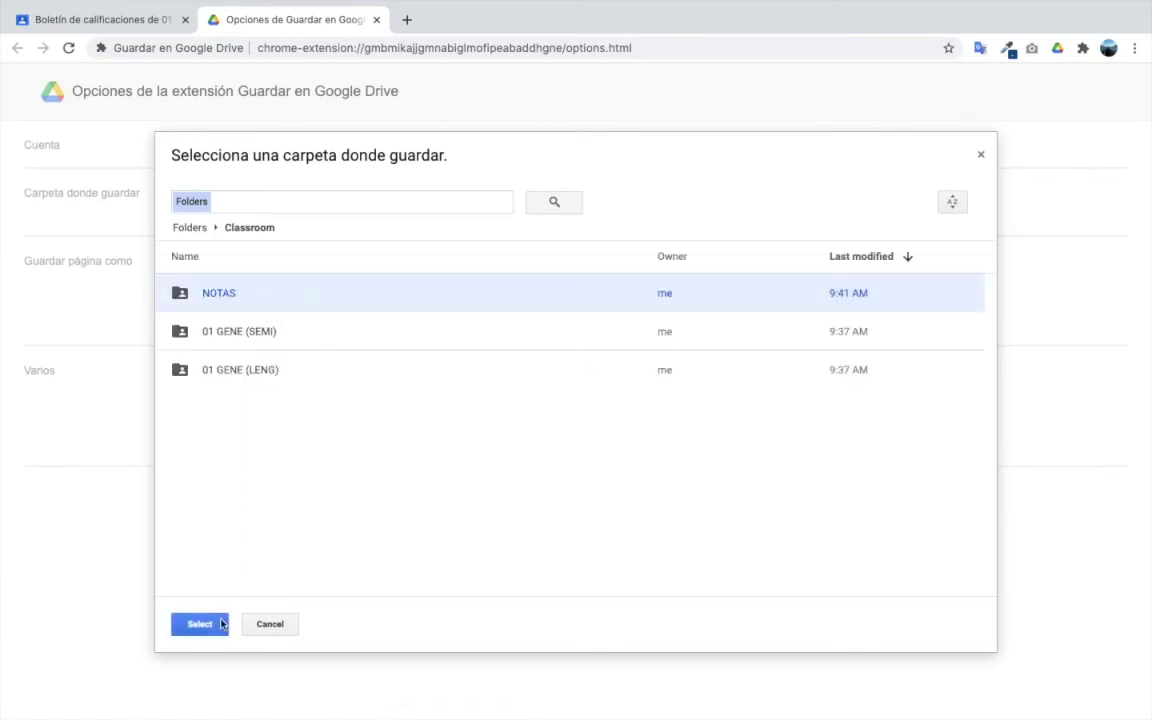
pyautogui.click(204, 626)
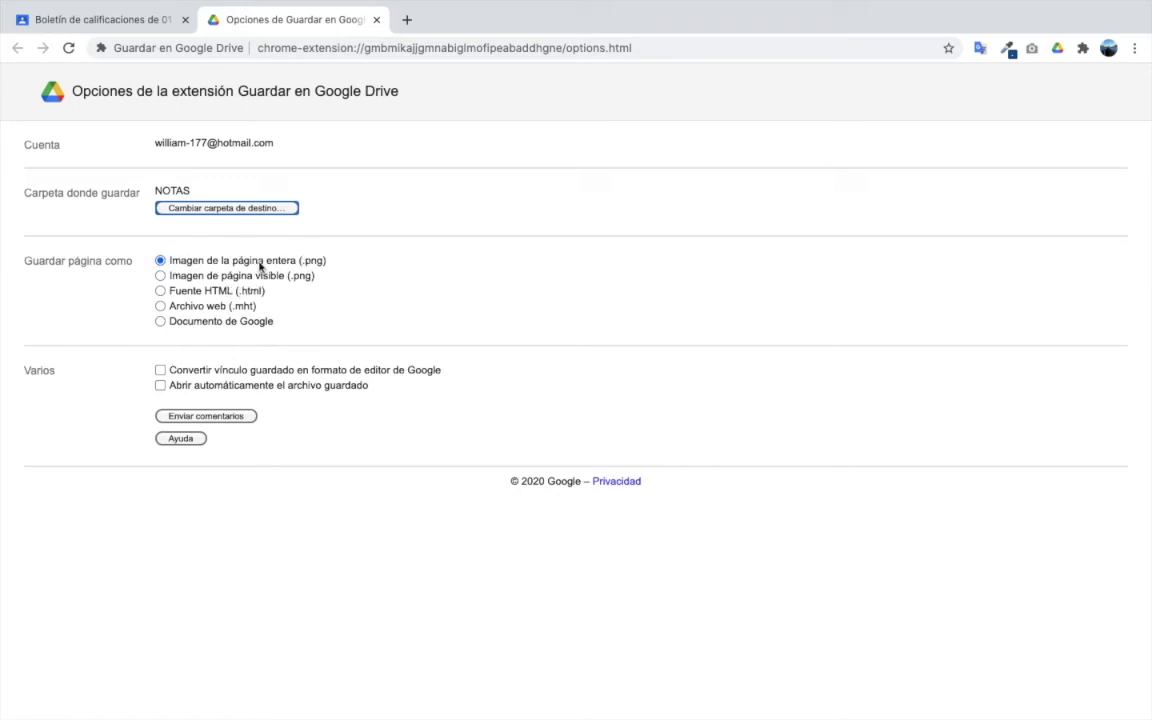
pyautogui.click(376, 20)
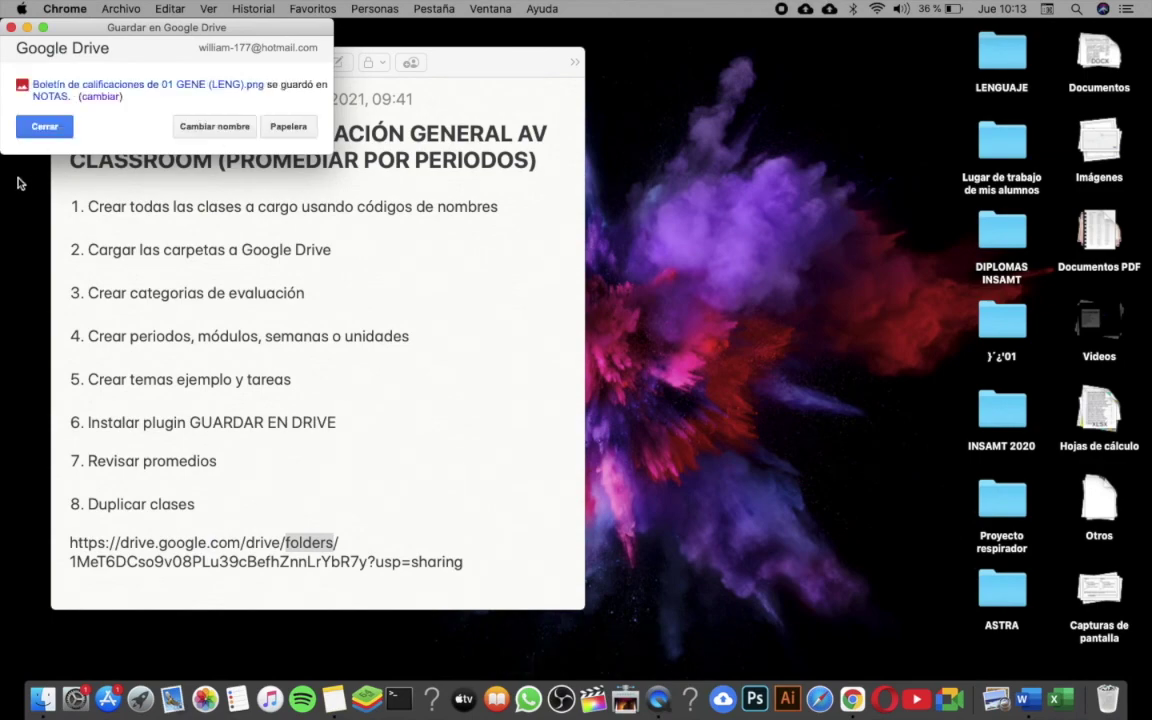
# - Open the NOTAS folder in Drive and preview the first Boletín de calificaciones image
pyautogui.click(32, 120)
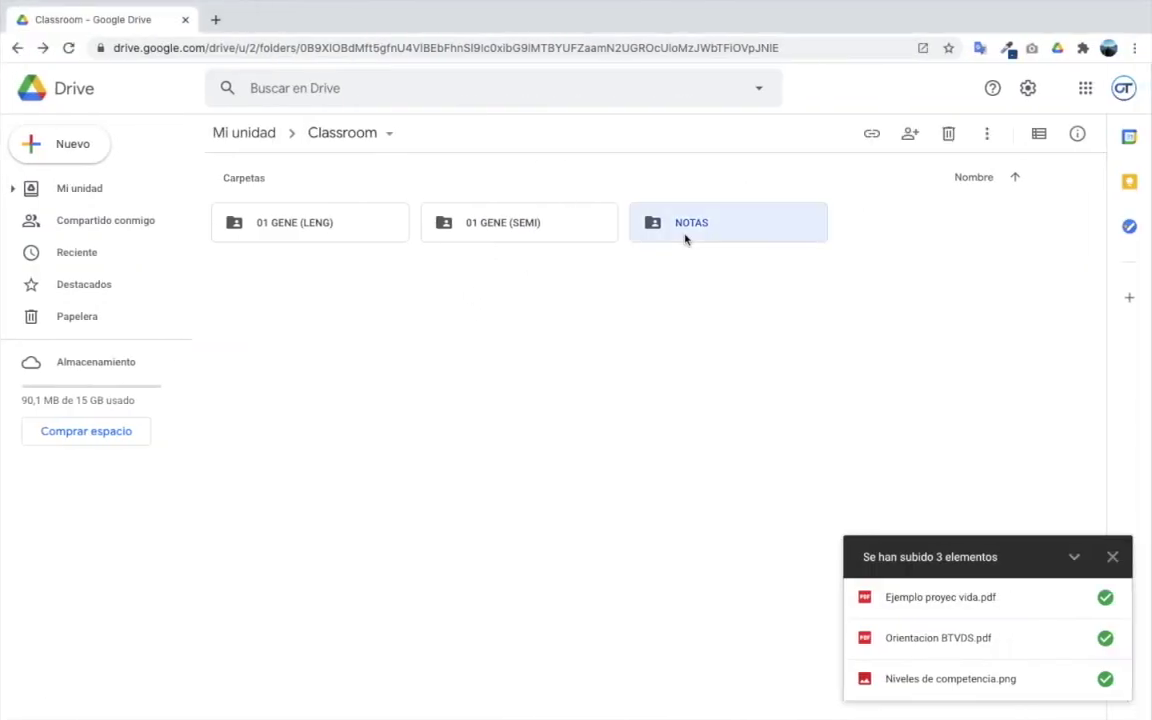
pyautogui.doubleClick(686, 238)
pyautogui.click(1113, 557)
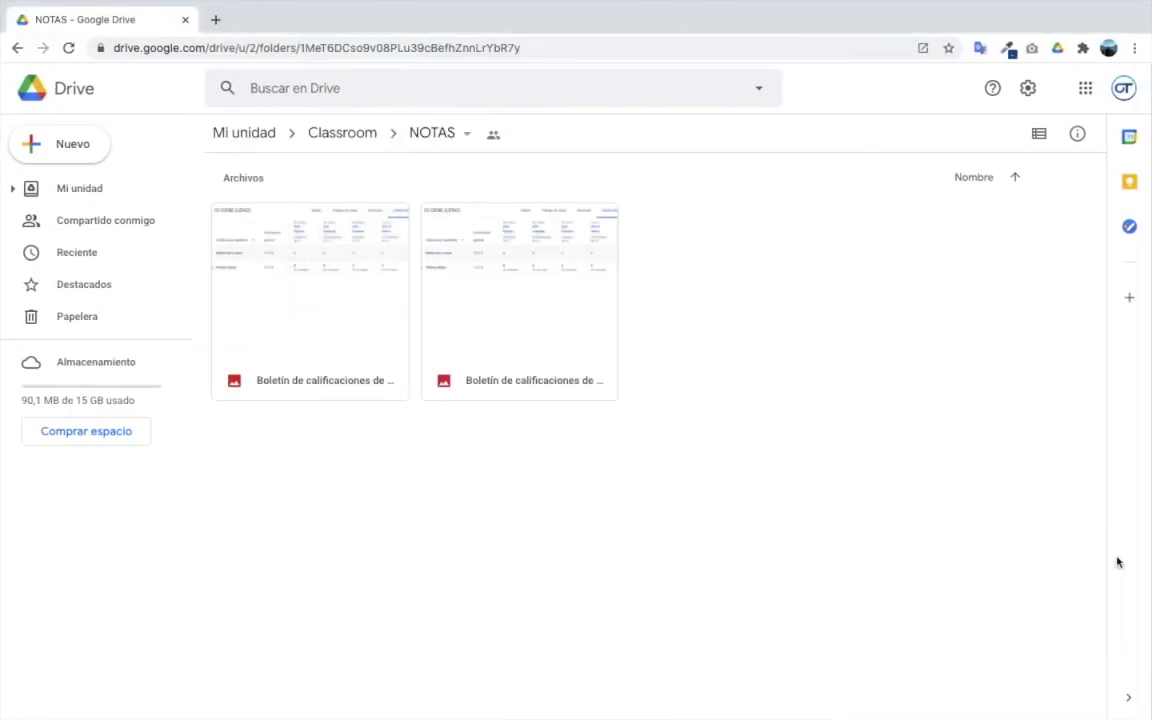
pyautogui.doubleClick(323, 287)
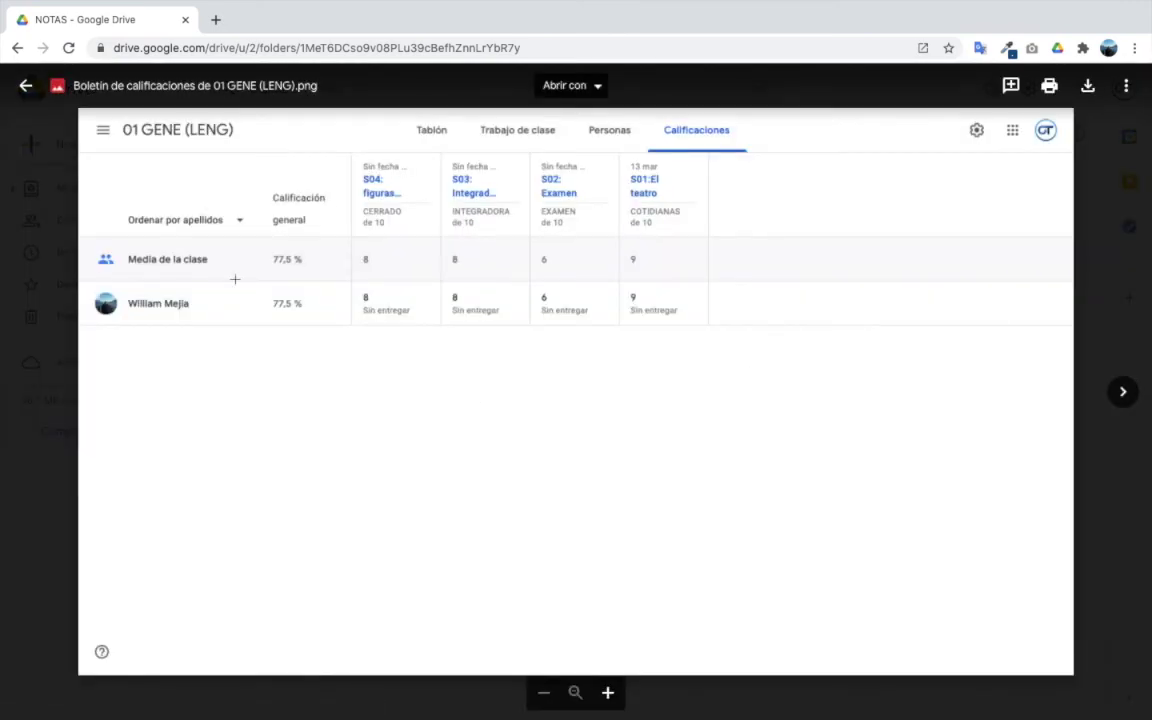
pyautogui.click(25, 85)
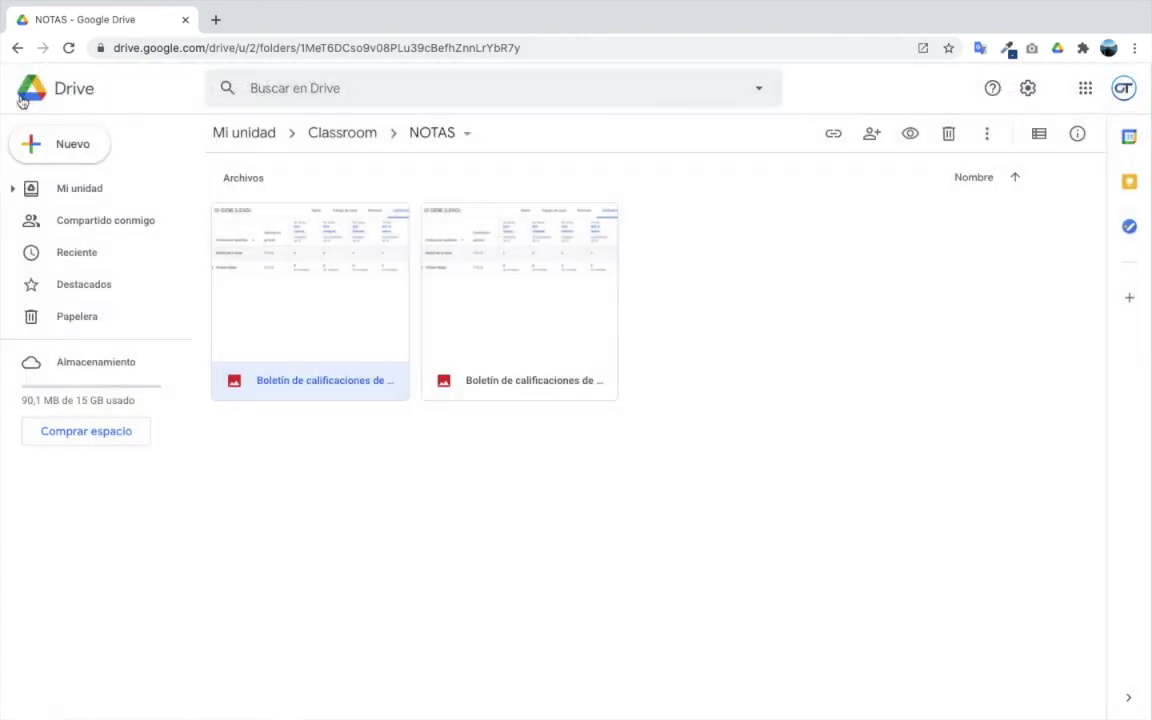
pyautogui.hotkey('ctrl', 'Left')
pyautogui.hotkey('ctrl', 'Left')
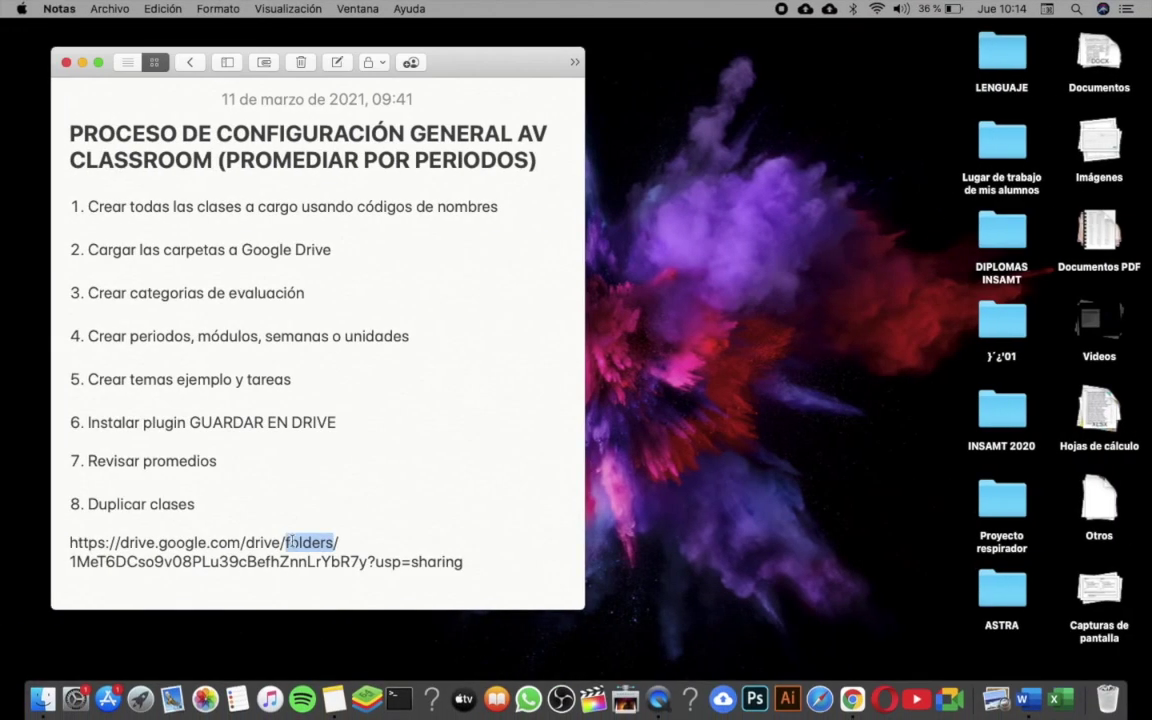
# - Select the Drive folder link paragraph at the end of the Notes checklist
pyautogui.tripleClick(196, 560)
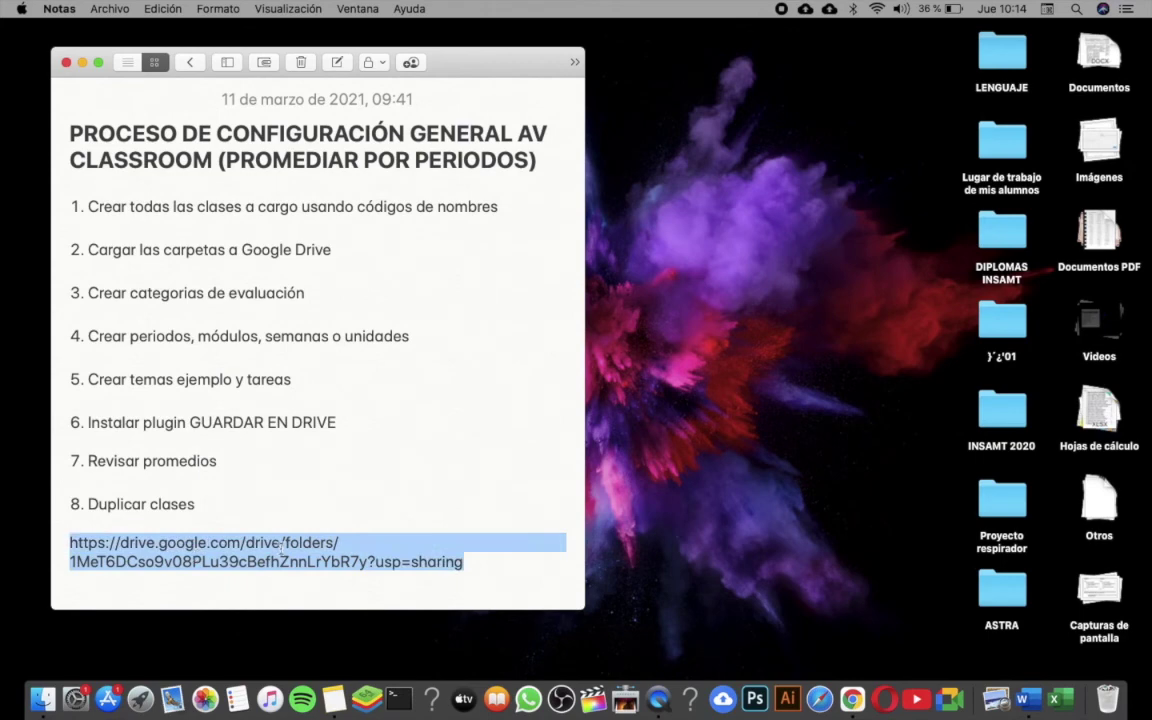
pyautogui.doubleClick(477, 565)
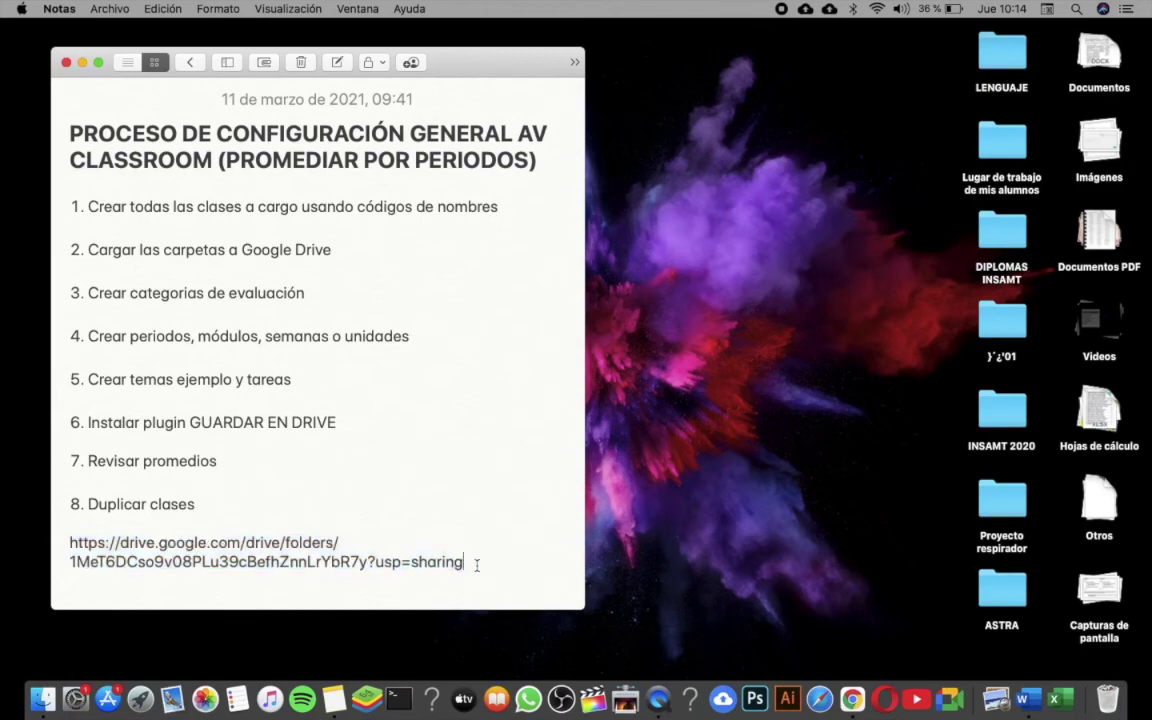
pyautogui.tripleClick(477, 565)
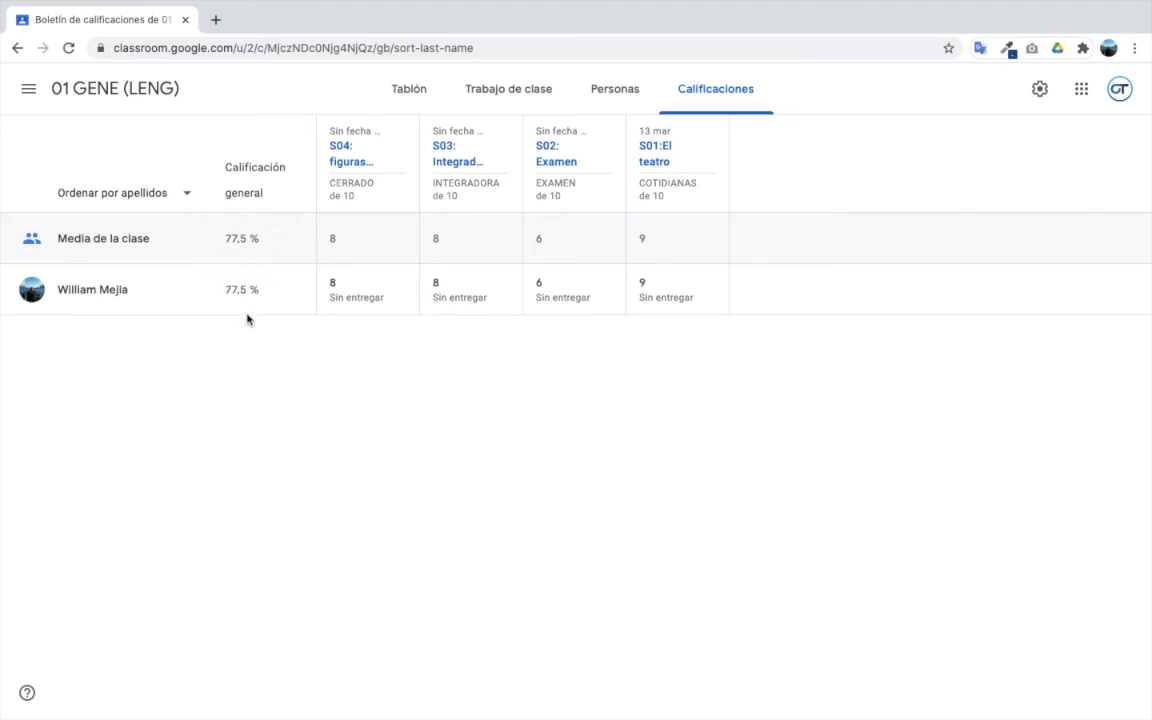
# - From the S04 page, copy all 01 GENE (LENG) grades to a new spreadsheet, then close it
pyautogui.click(348, 162)
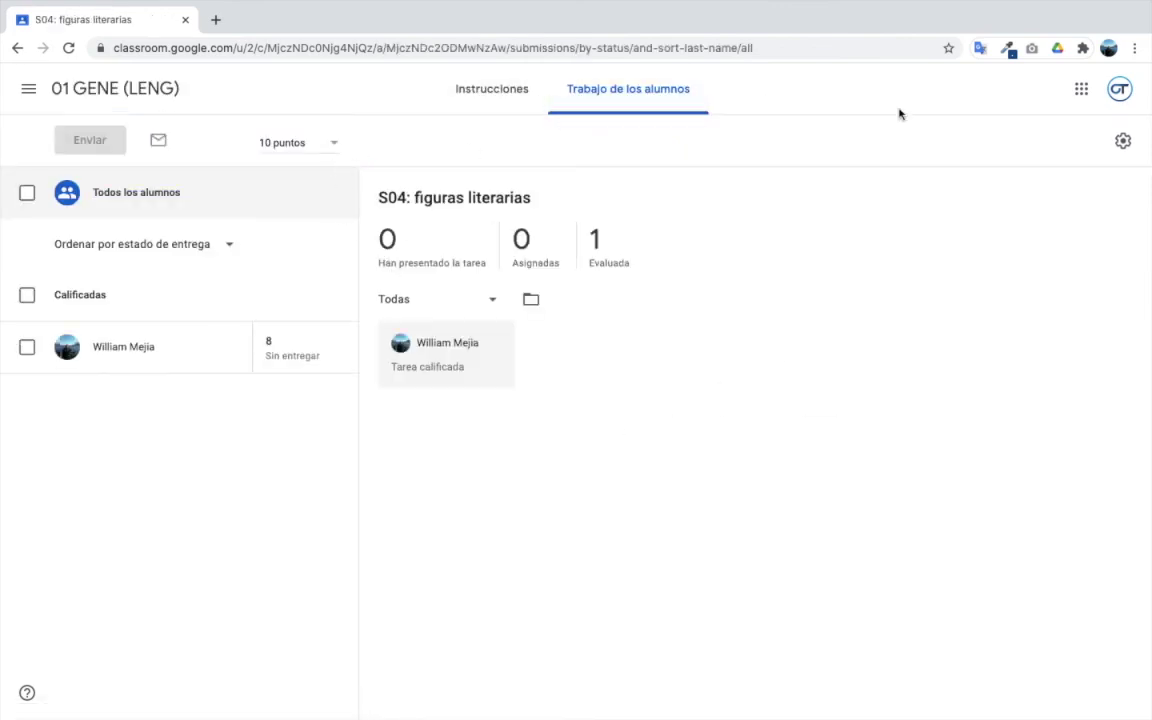
pyautogui.click(1122, 142)
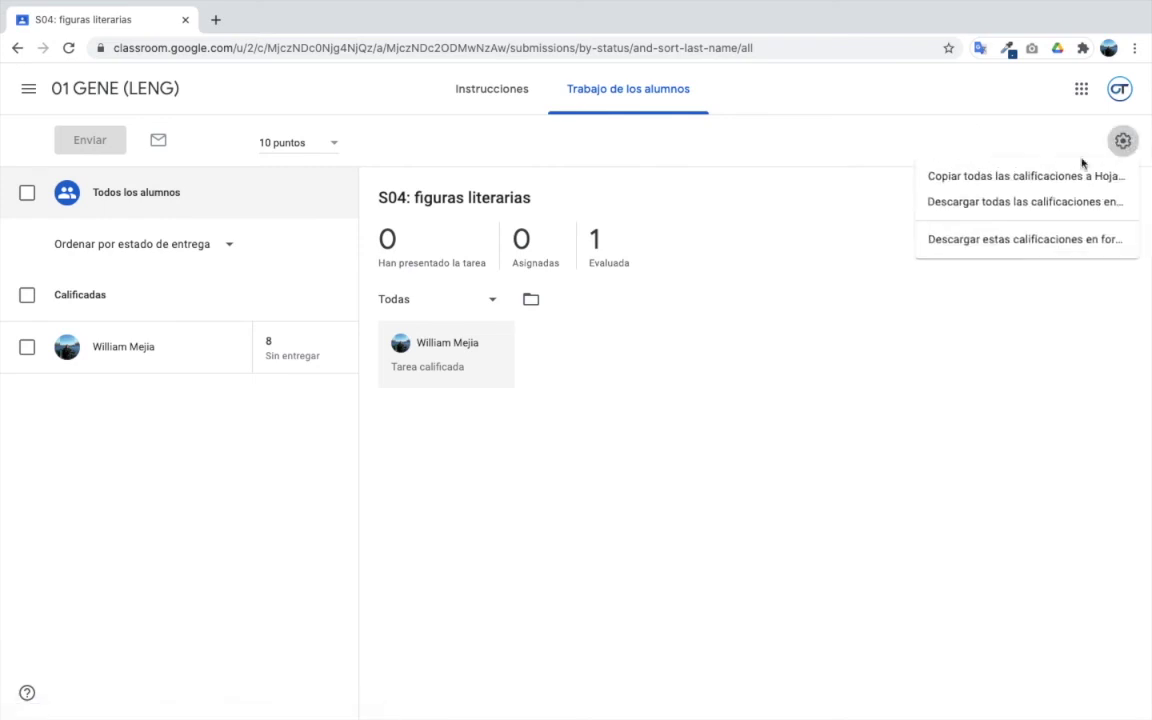
pyautogui.click(975, 177)
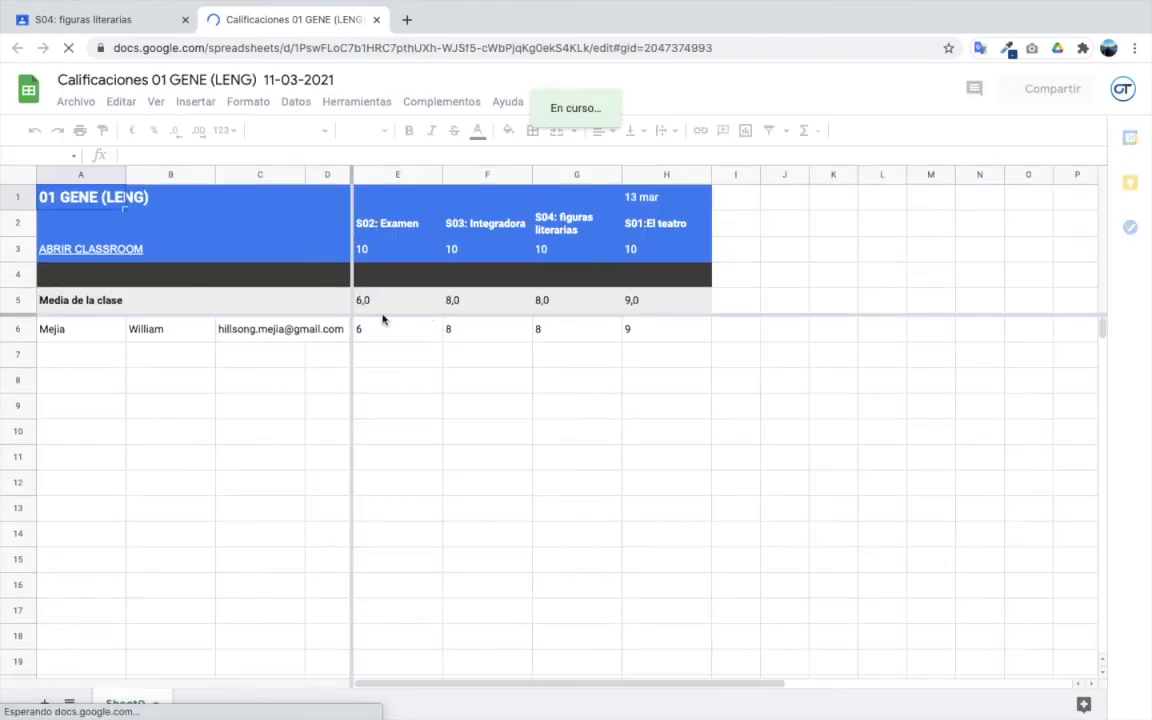
pyautogui.click(376, 20)
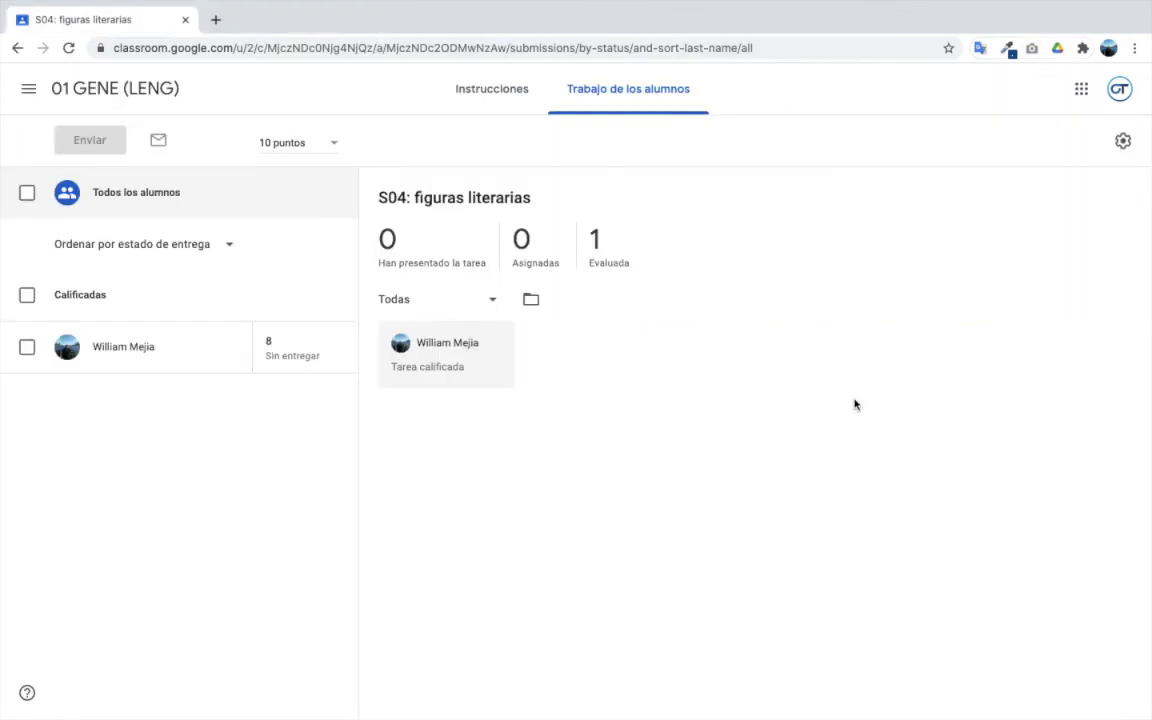
# - Start a copy of the 01 GENE (LENG) class from the Clases page
pyautogui.click(28, 88)
pyautogui.click(58, 96)
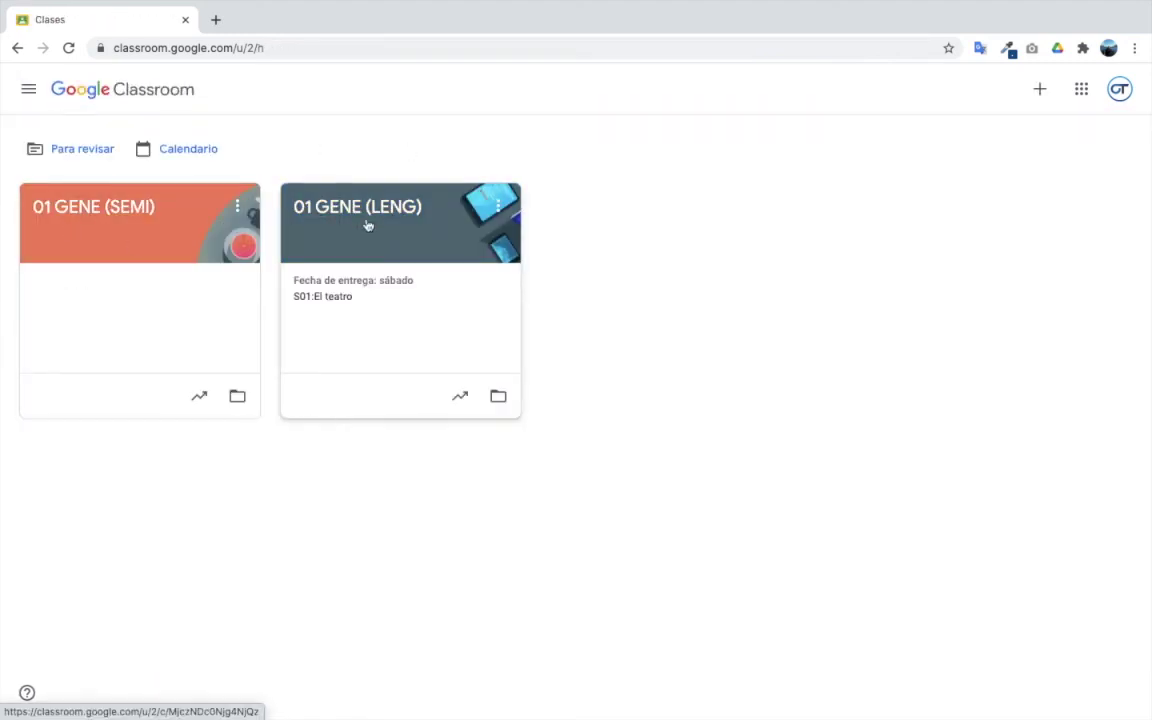
pyautogui.click(498, 207)
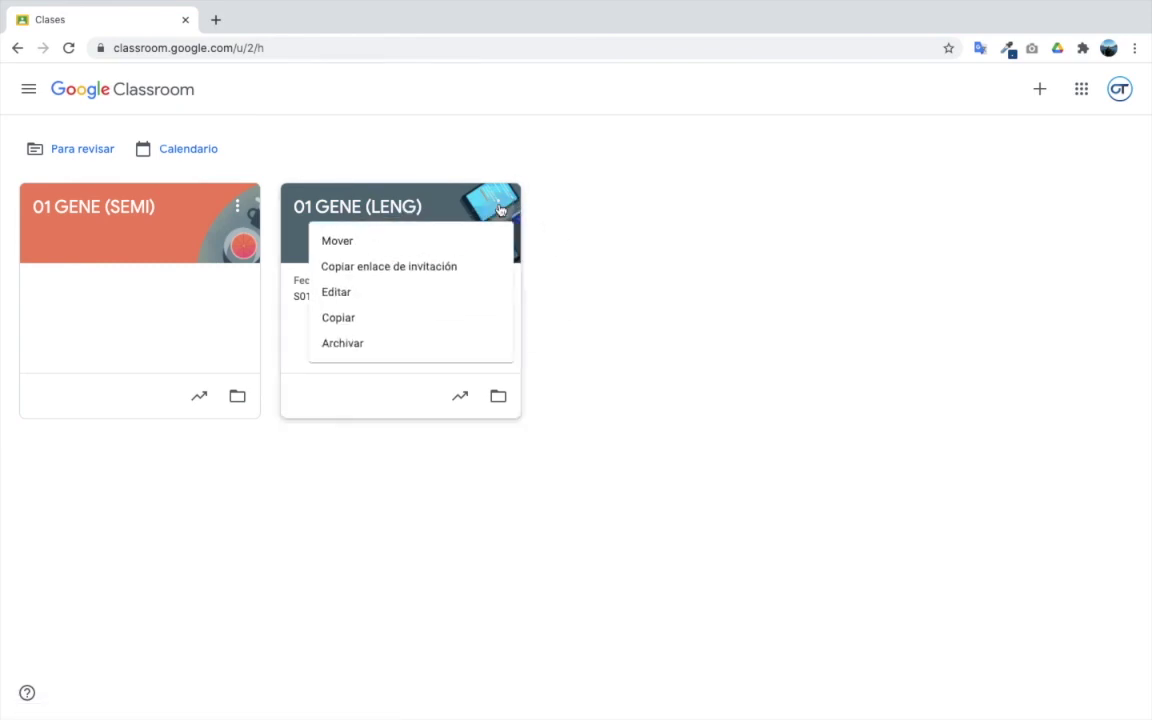
pyautogui.click(359, 325)
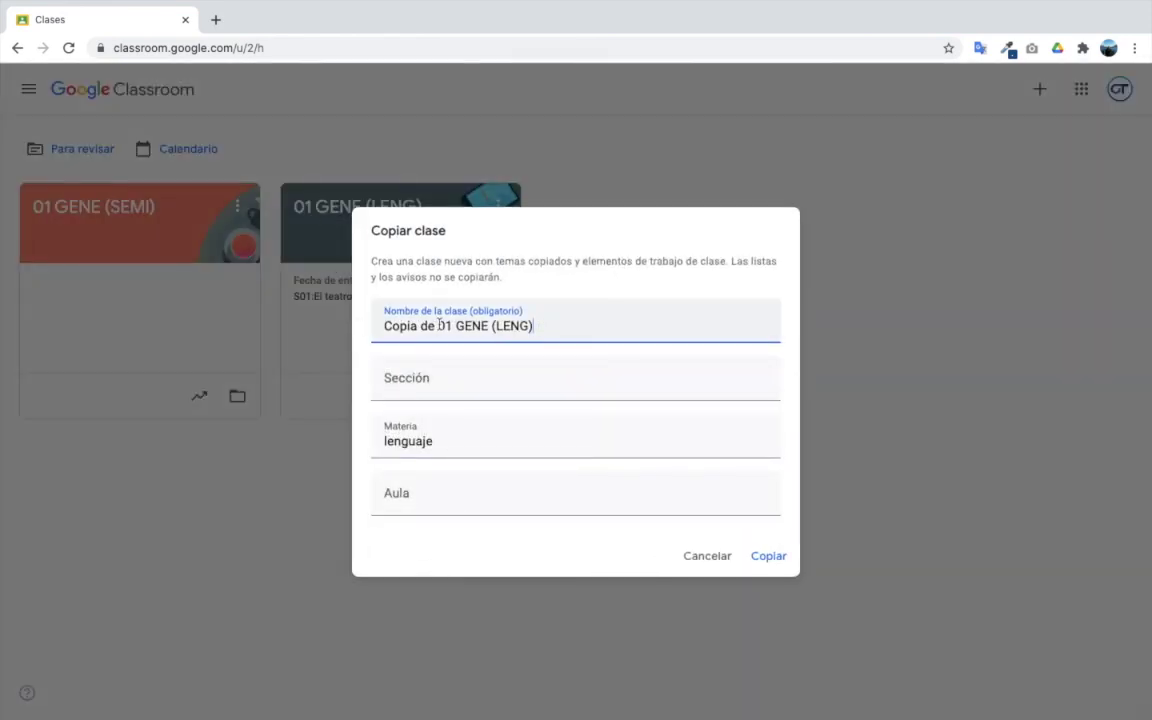
# - Rename the copied class to 01 AUTO (LENG) and create it
pyautogui.moveTo(440, 325); pyautogui.dragTo(276, 298)
pyautogui.press('BackSpace')
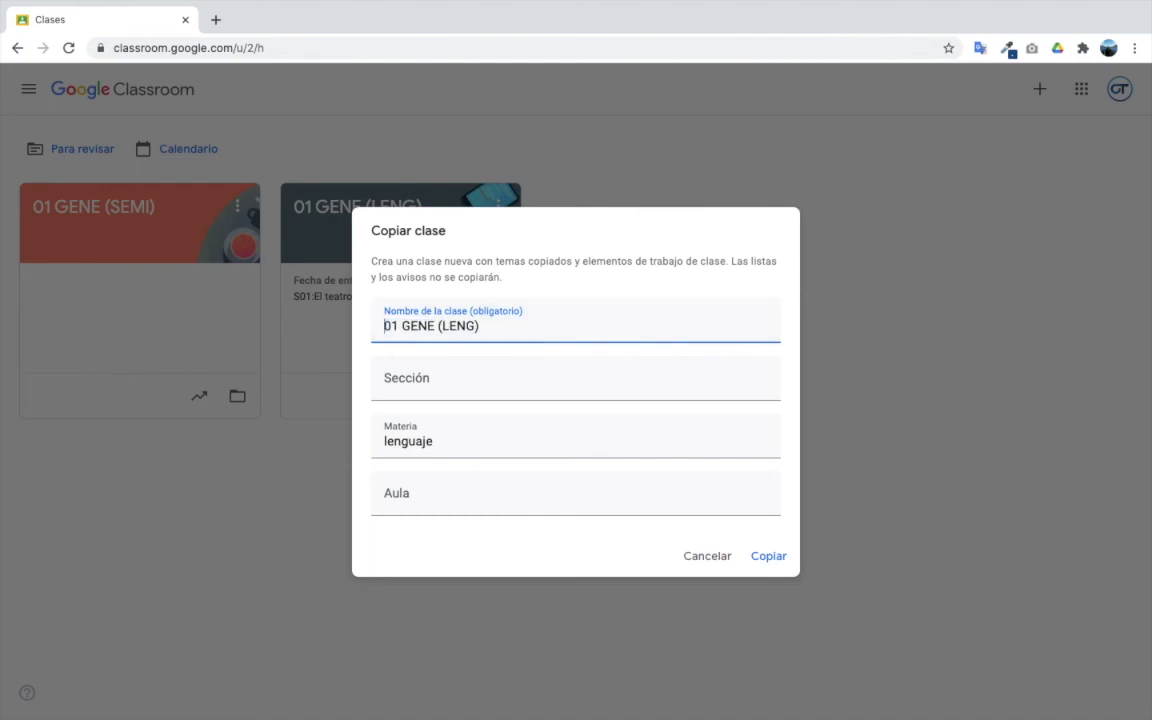
pyautogui.click(434, 326)
pyautogui.press('BackSpace')
pyautogui.press('BackSpace')
pyautogui.press('BackSpace')
pyautogui.press('BackSpace')
pyautogui.write('AUTO')
pyautogui.click(766, 555)
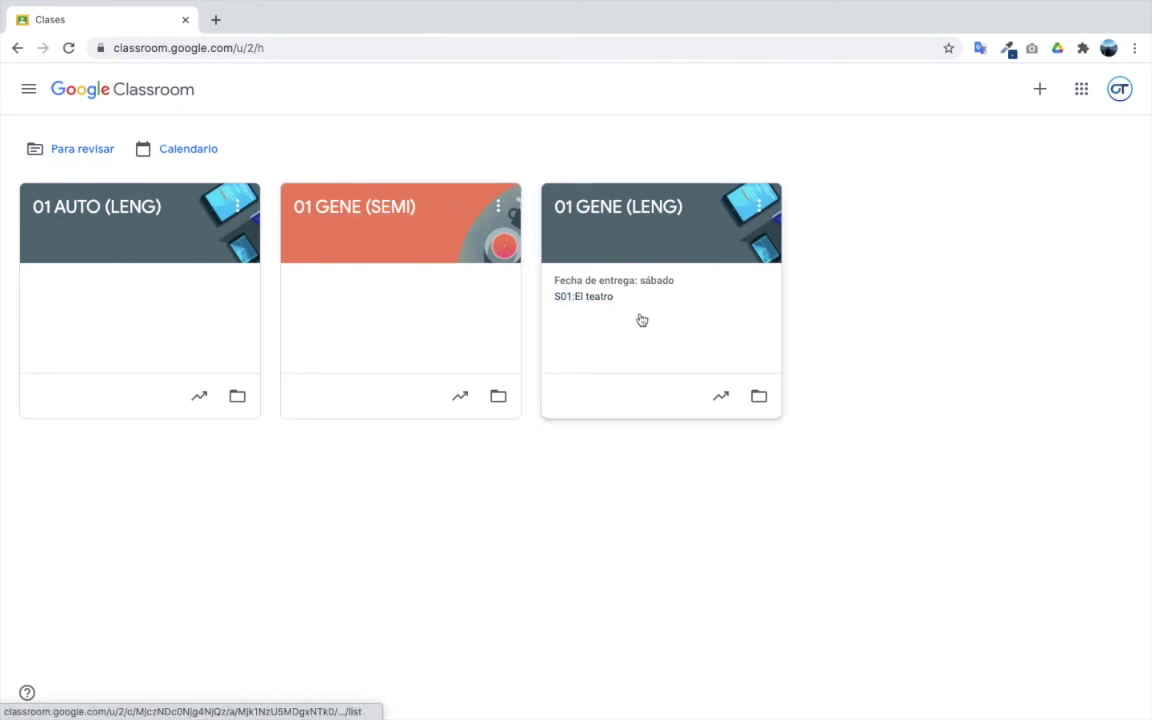
# - Create a new assignment in 01 GENE (LENG) titled 'S05: TAREA'
pyautogui.click(637, 209)
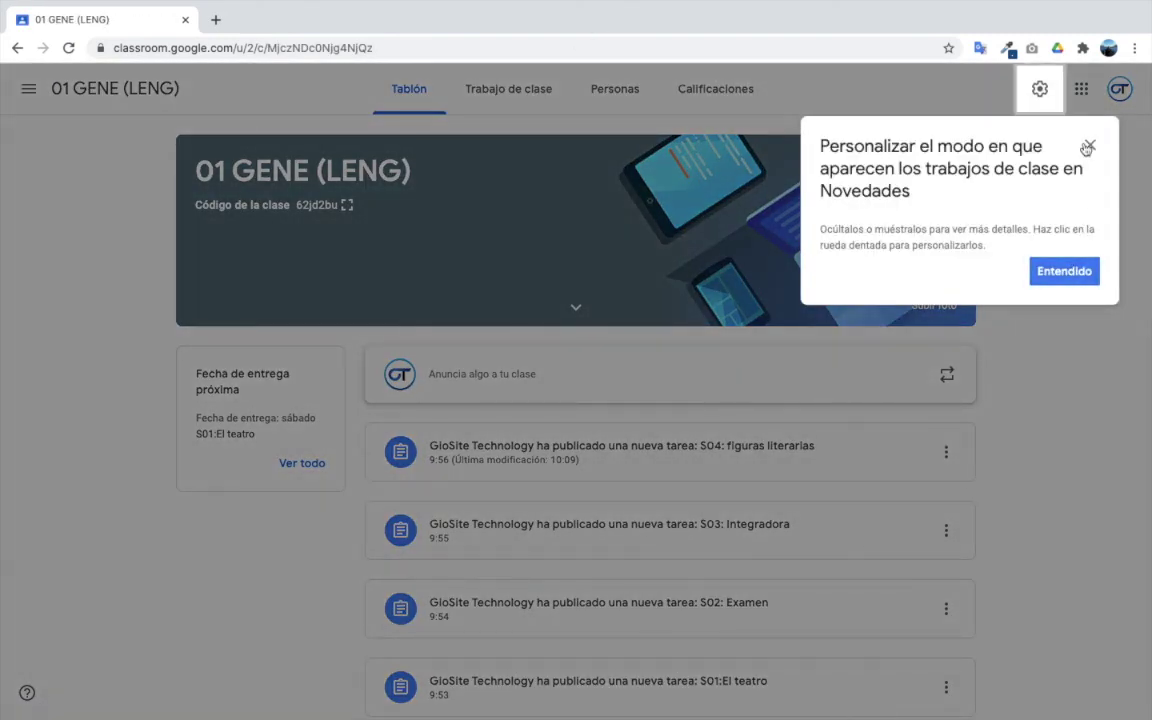
pyautogui.click(1087, 148)
pyautogui.click(479, 105)
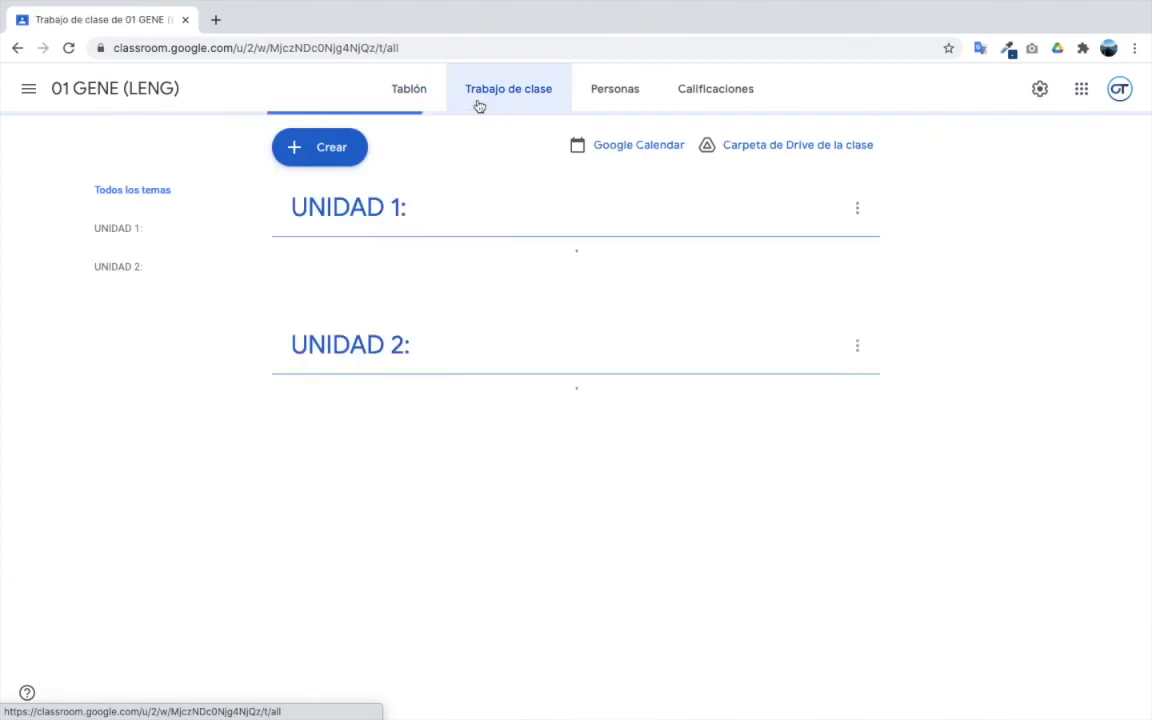
pyautogui.click(305, 160)
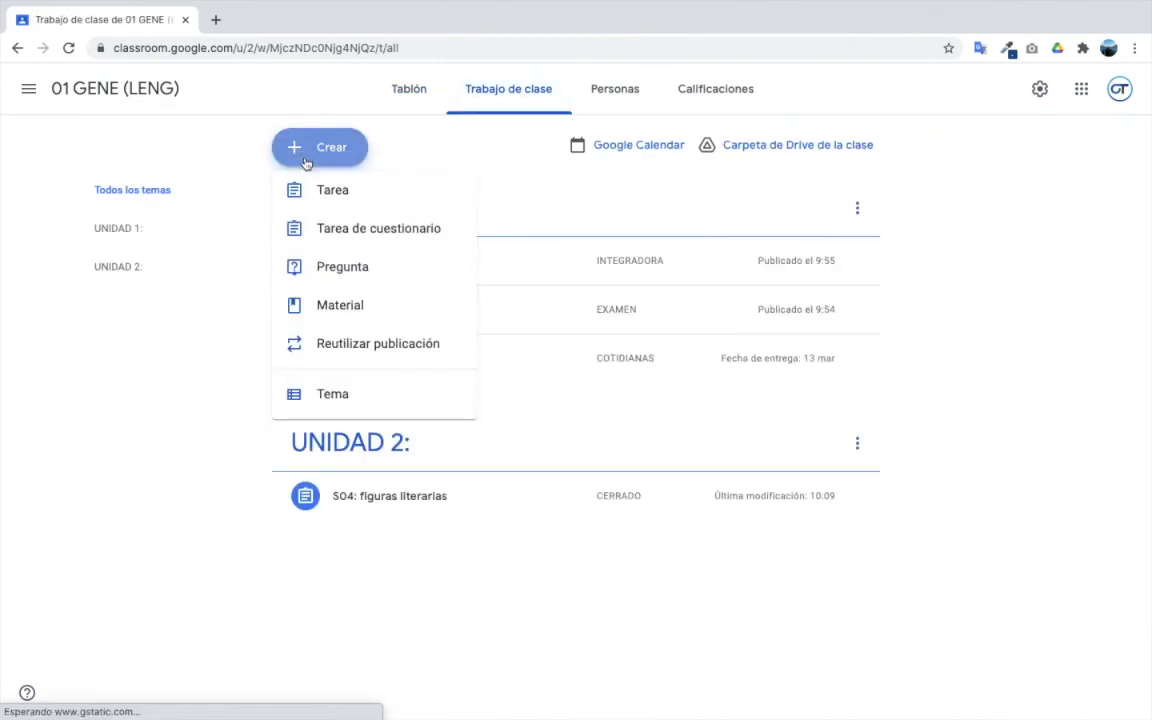
pyautogui.click(331, 199)
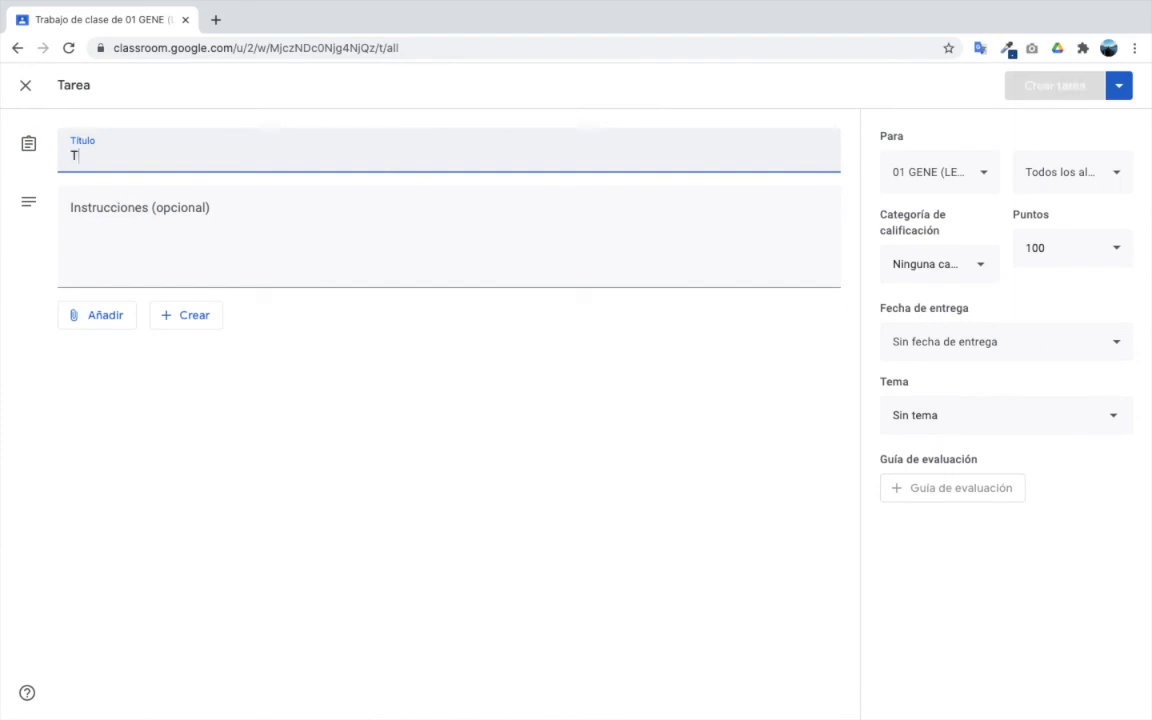
pyautogui.write('T')
pyautogui.press('BackSpace')
pyautogui.write('S')
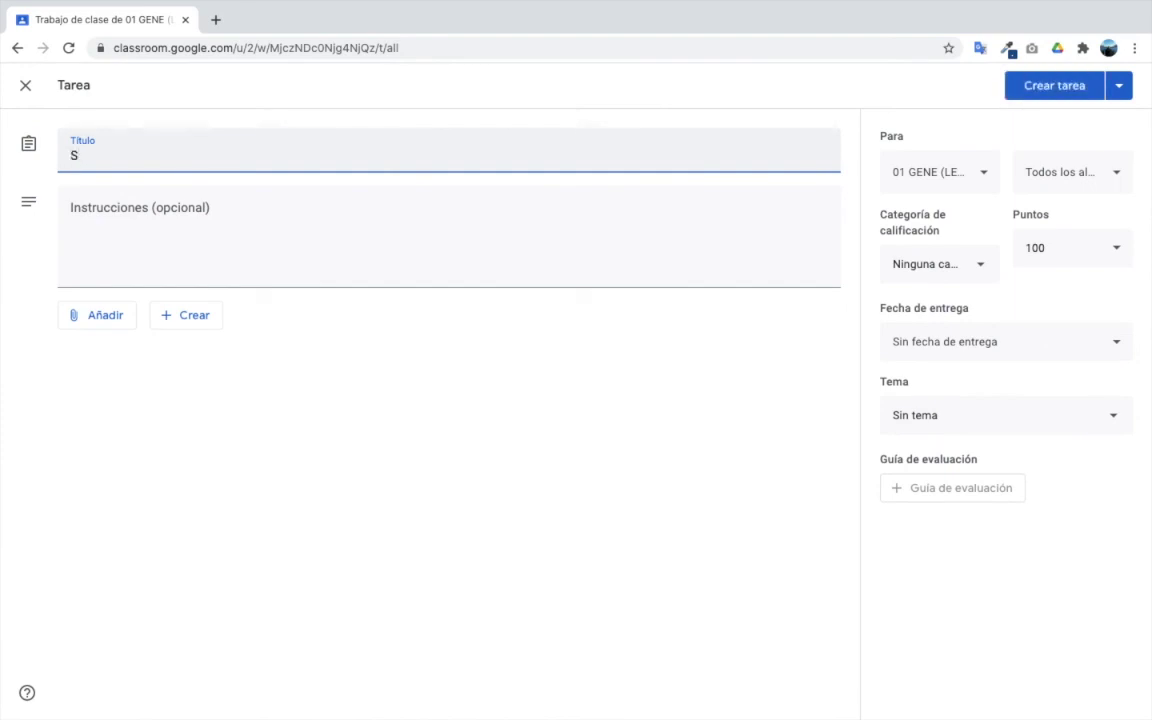
pyautogui.write('05:')
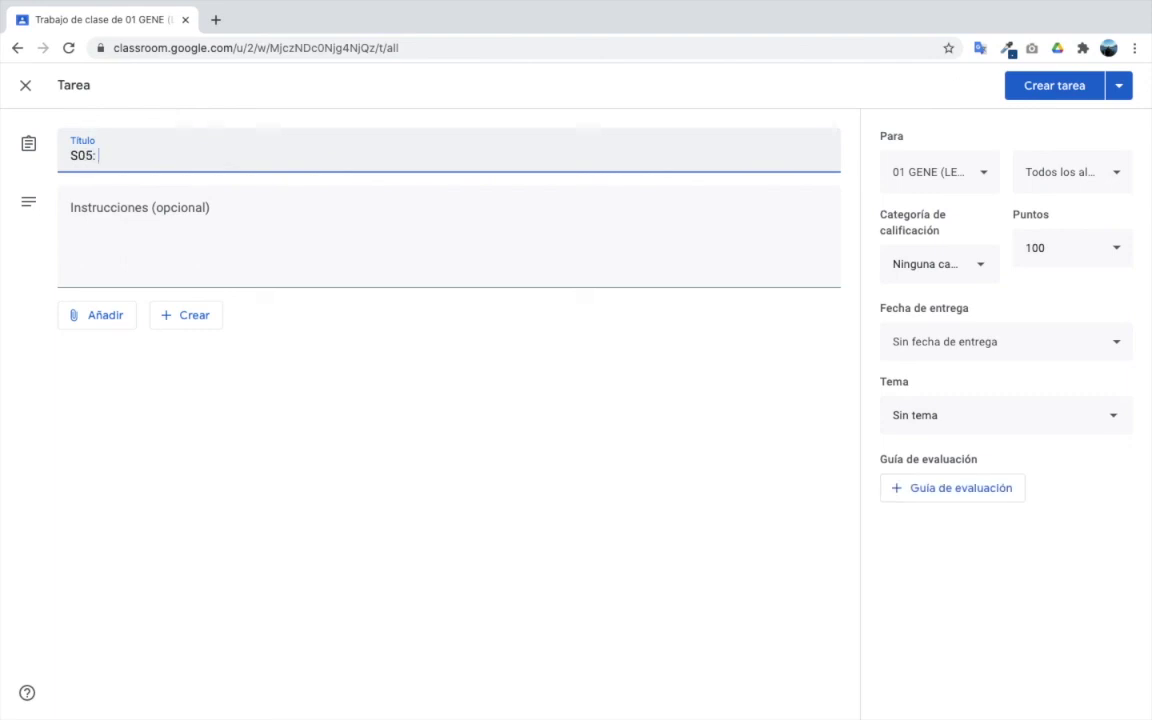
pyautogui.write(' TAREA')
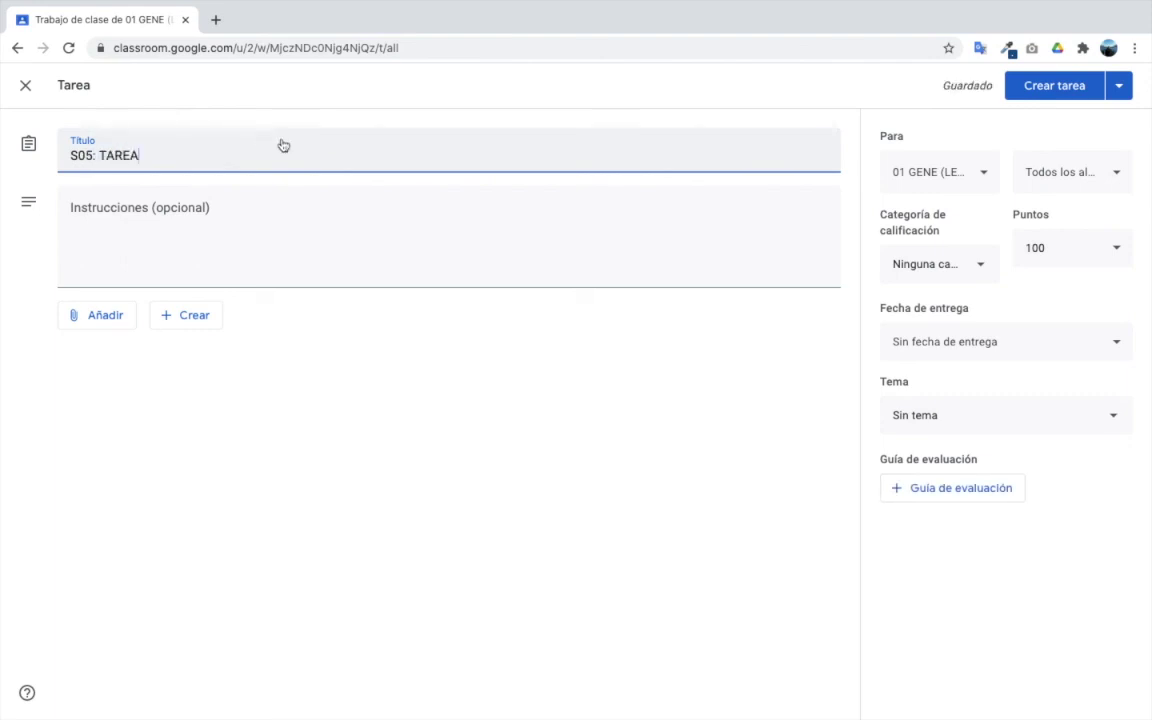
pyautogui.click(341, 230)
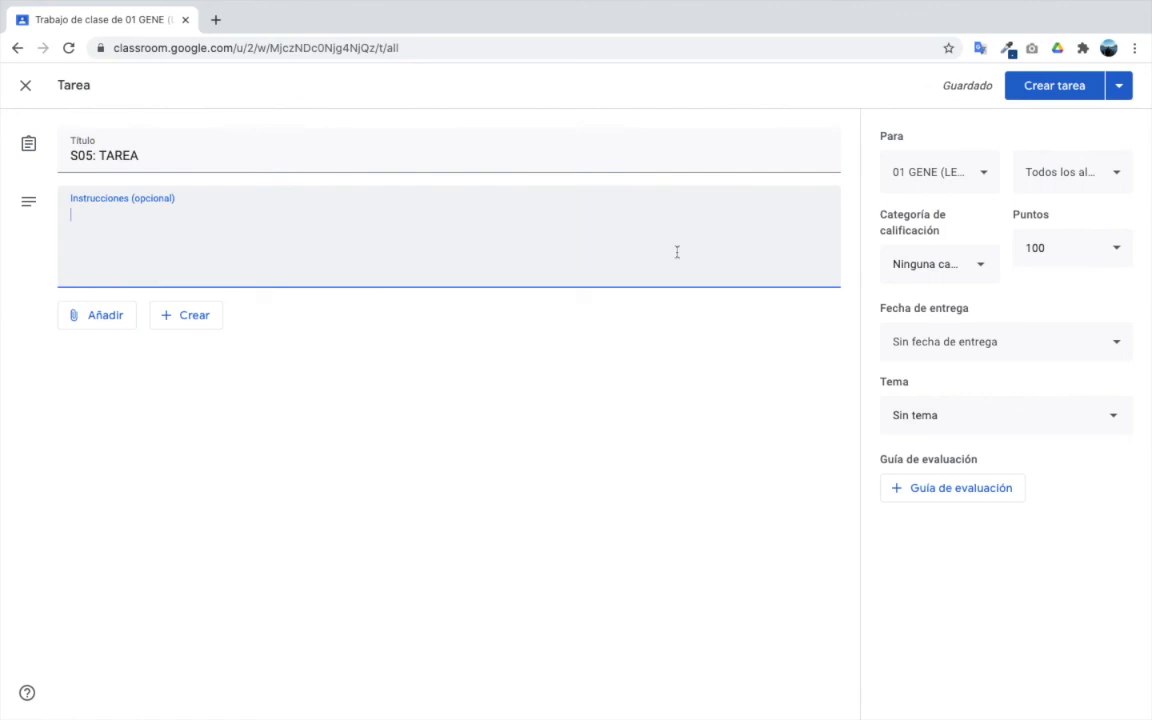
# - Add 01 AUTO (LENG) as a second class for the assignment
pyautogui.click(944, 175)
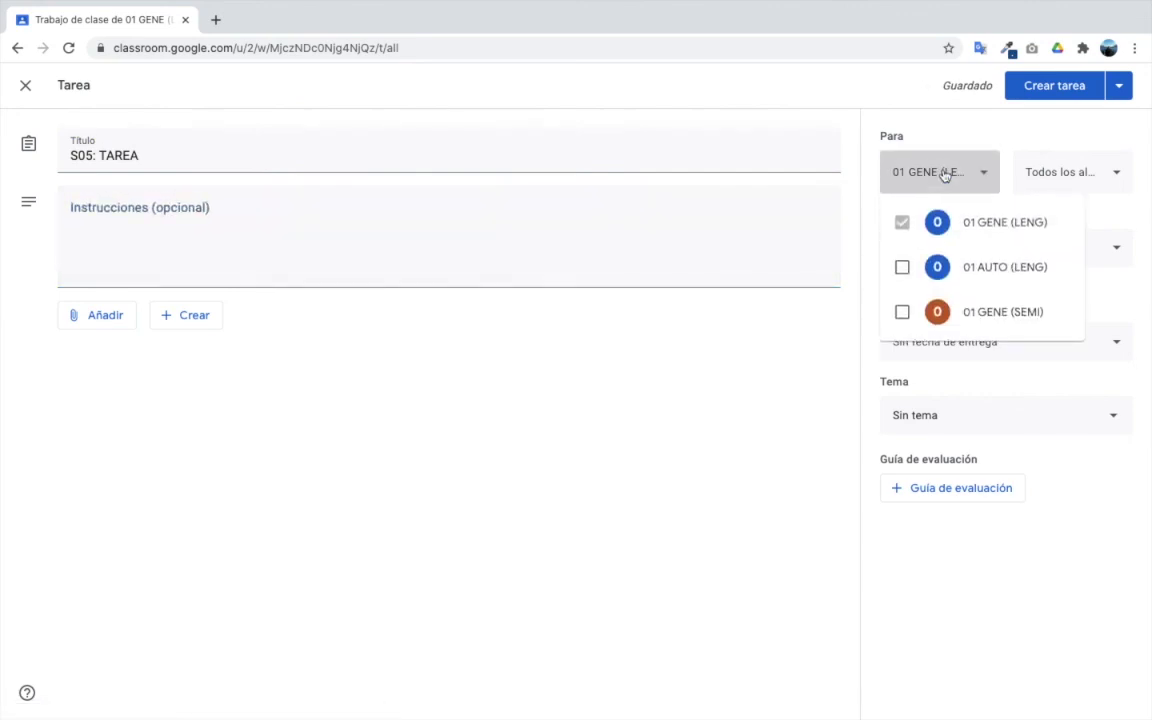
pyautogui.click(912, 278)
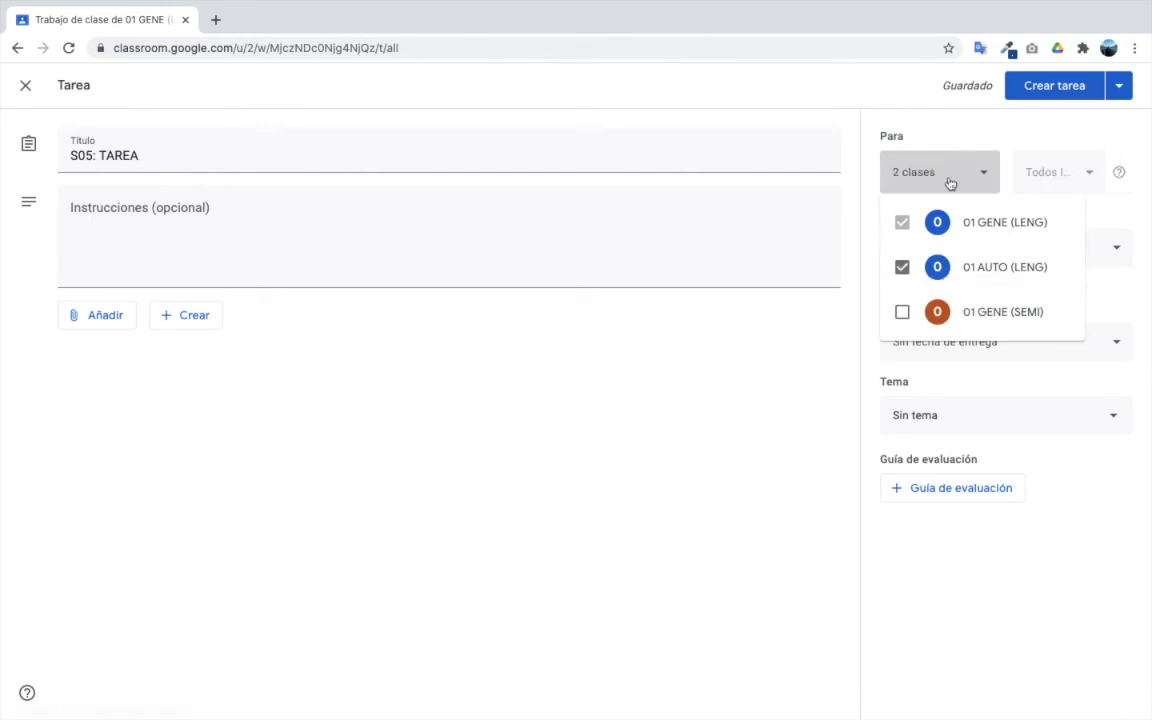
pyautogui.click(908, 311)
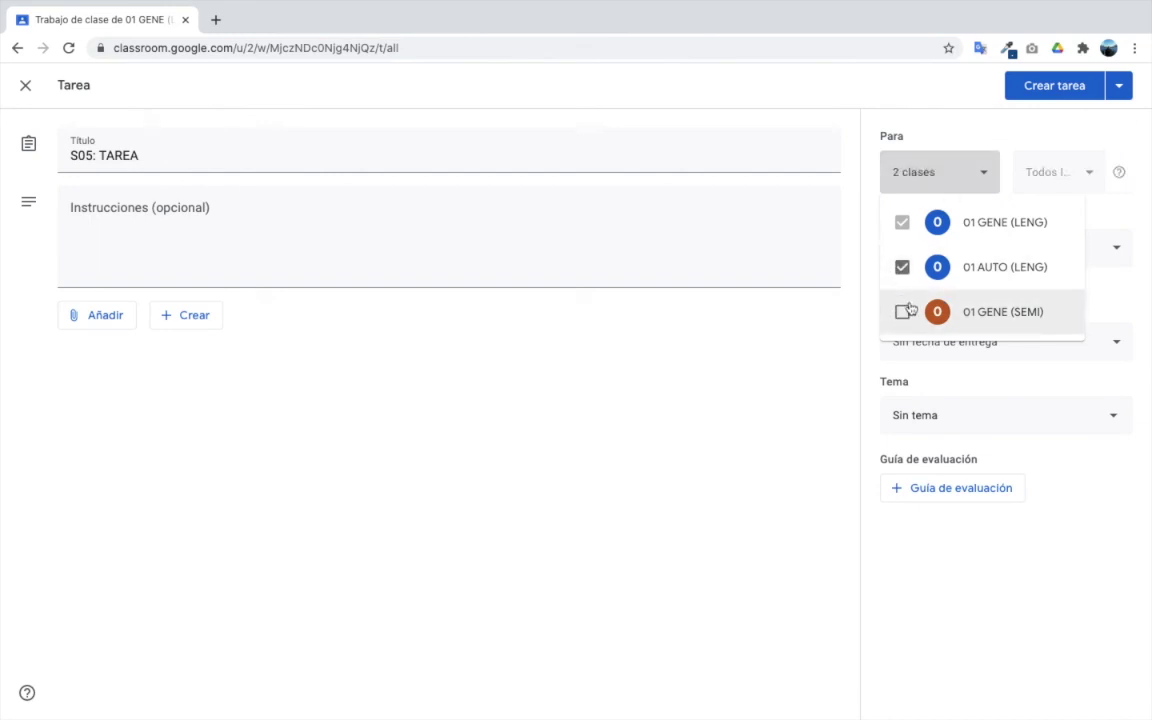
pyautogui.click(904, 310)
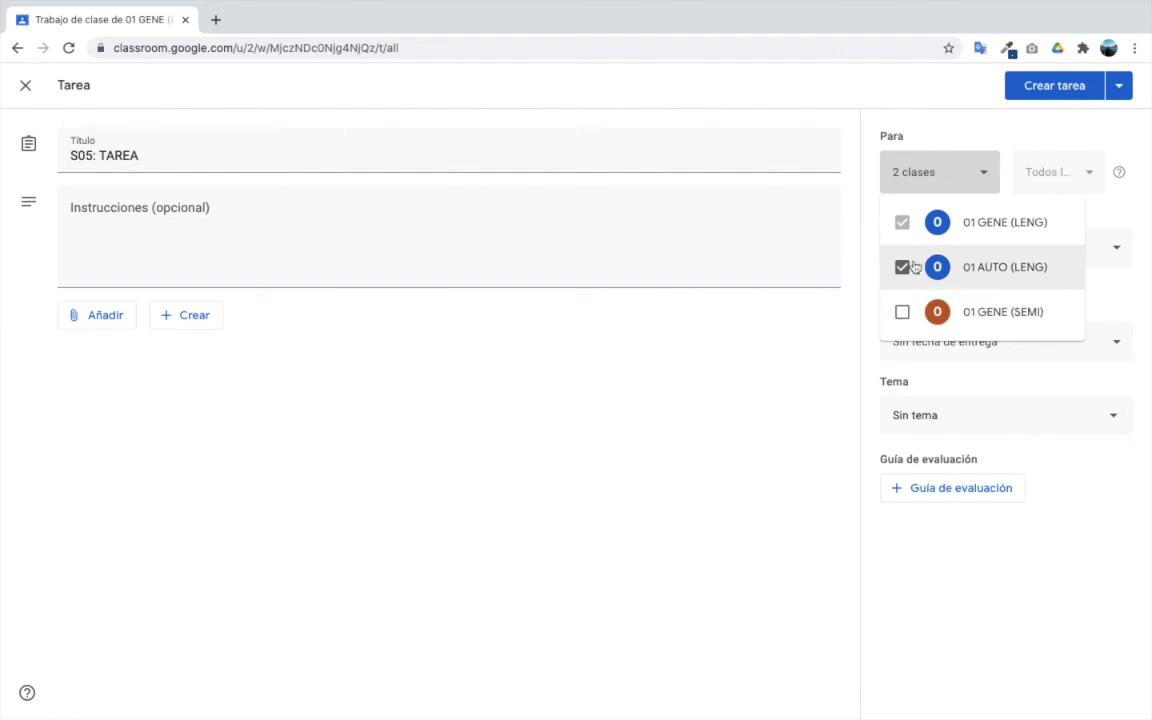
pyautogui.click(615, 566)
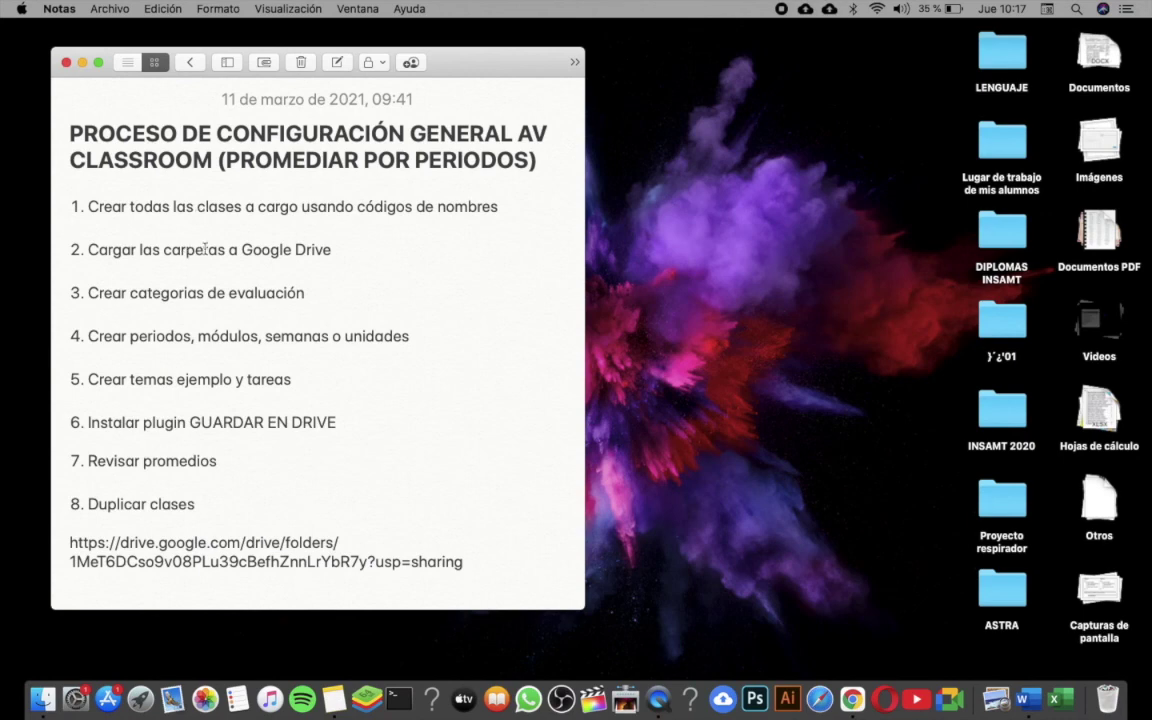
pyautogui.click(204, 250)
pyautogui.doubleClick(231, 295)
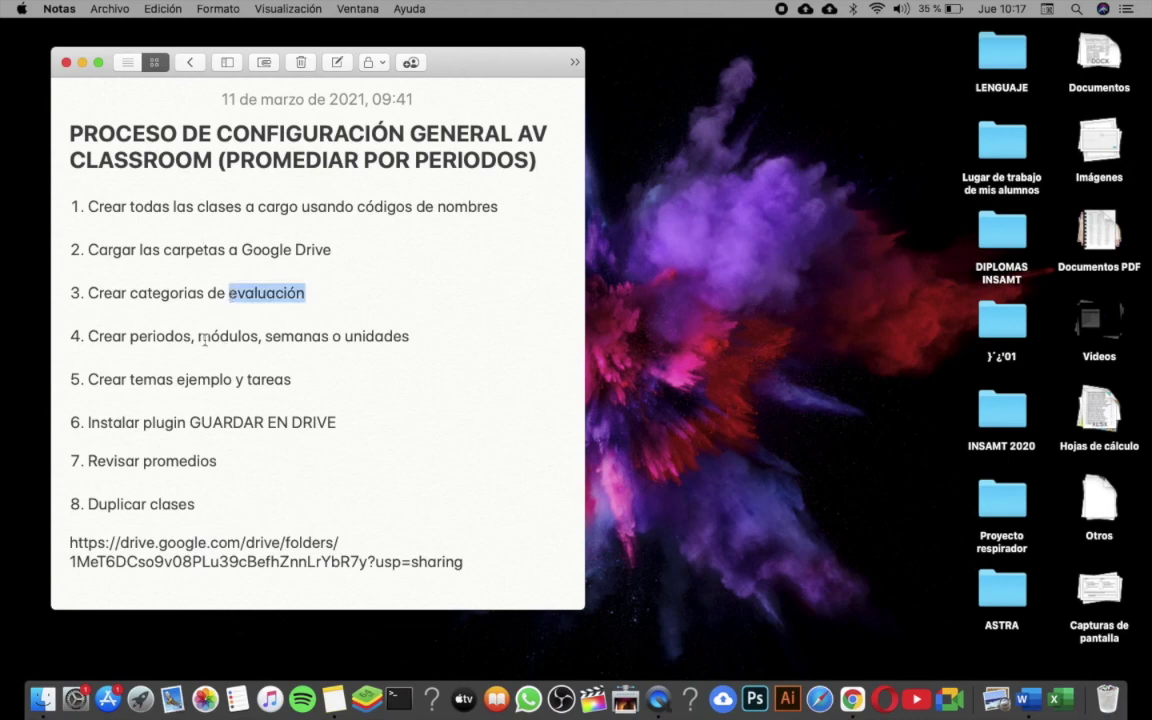
pyautogui.doubleClick(203, 338)
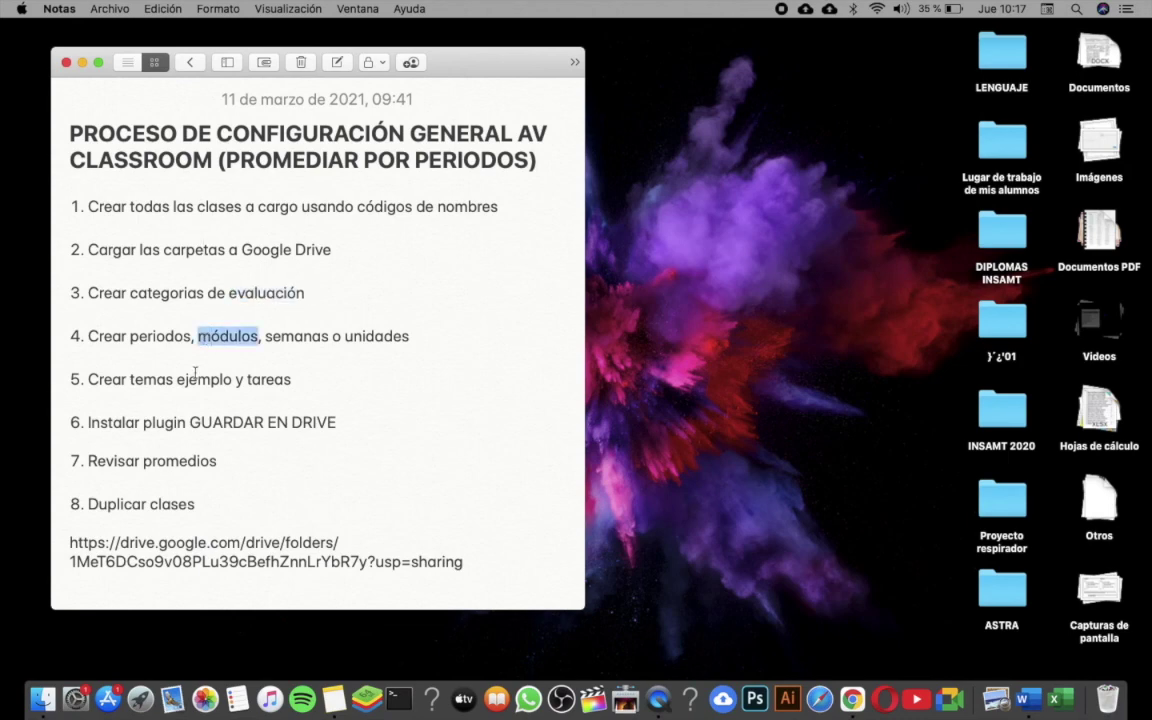
pyautogui.click(192, 381)
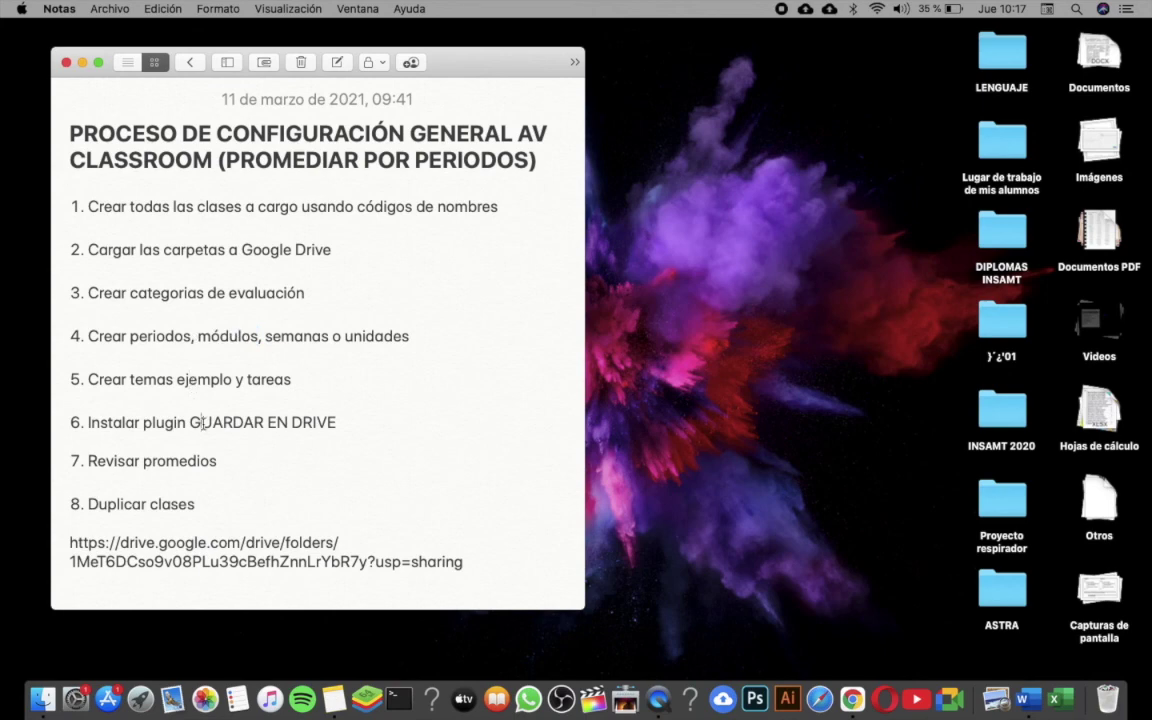
pyautogui.doubleClick(139, 507)
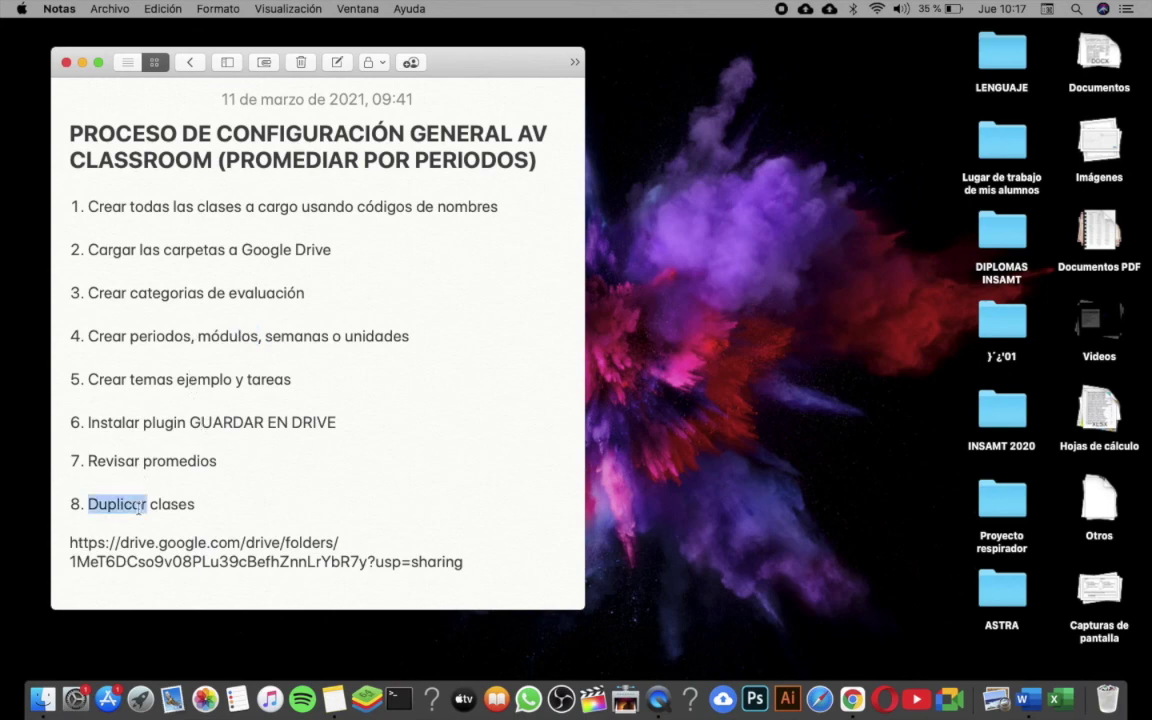
pyautogui.tripleClick(183, 548)
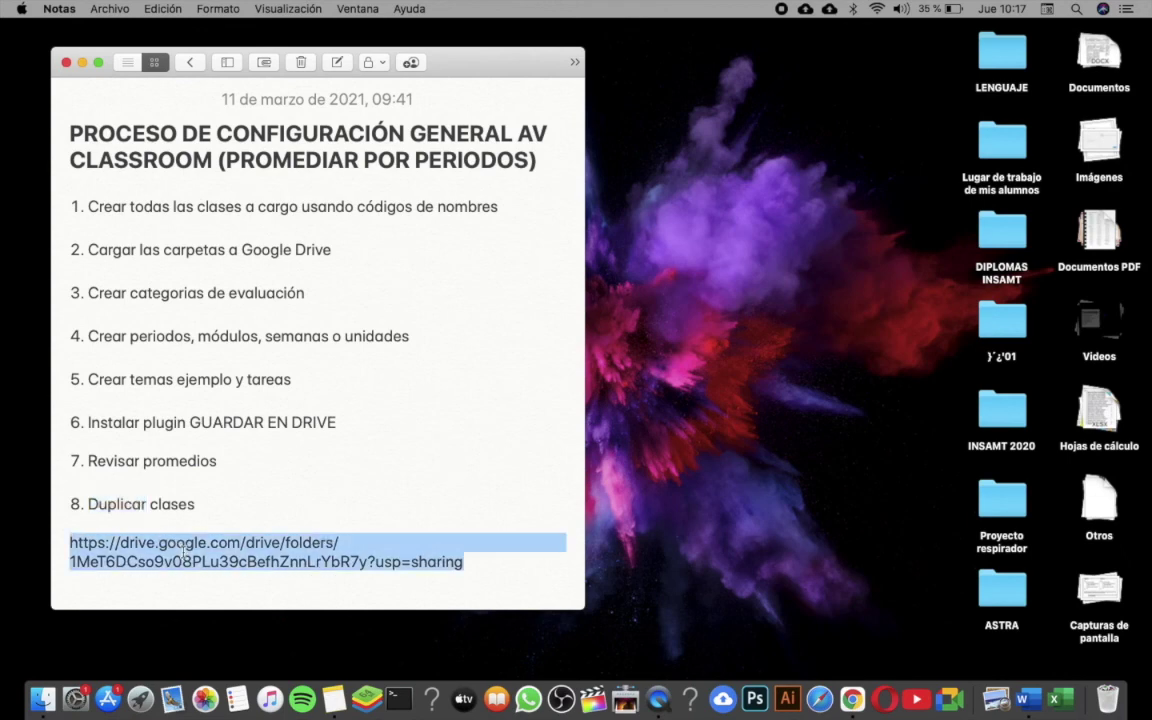
pyautogui.tripleClick(183, 548)
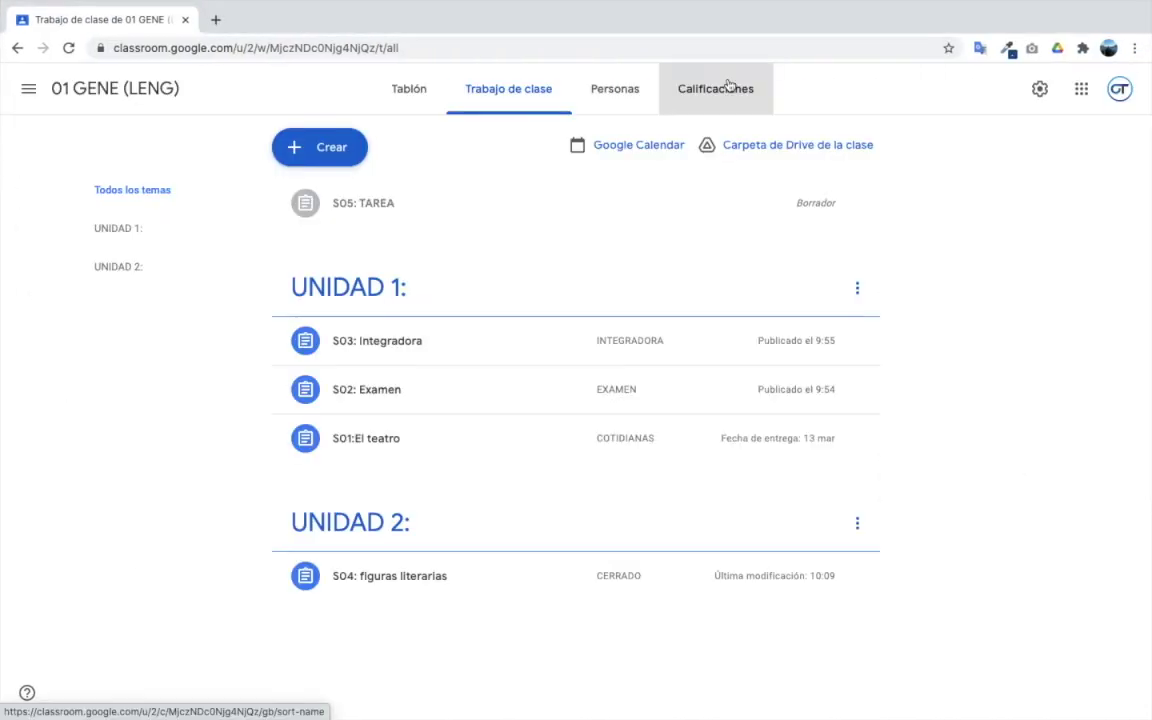
# - Save the 01 GENE (LENG) gradebook to the Drive NOTAS folder, then return to the Notes checklist
pyautogui.click(733, 88)
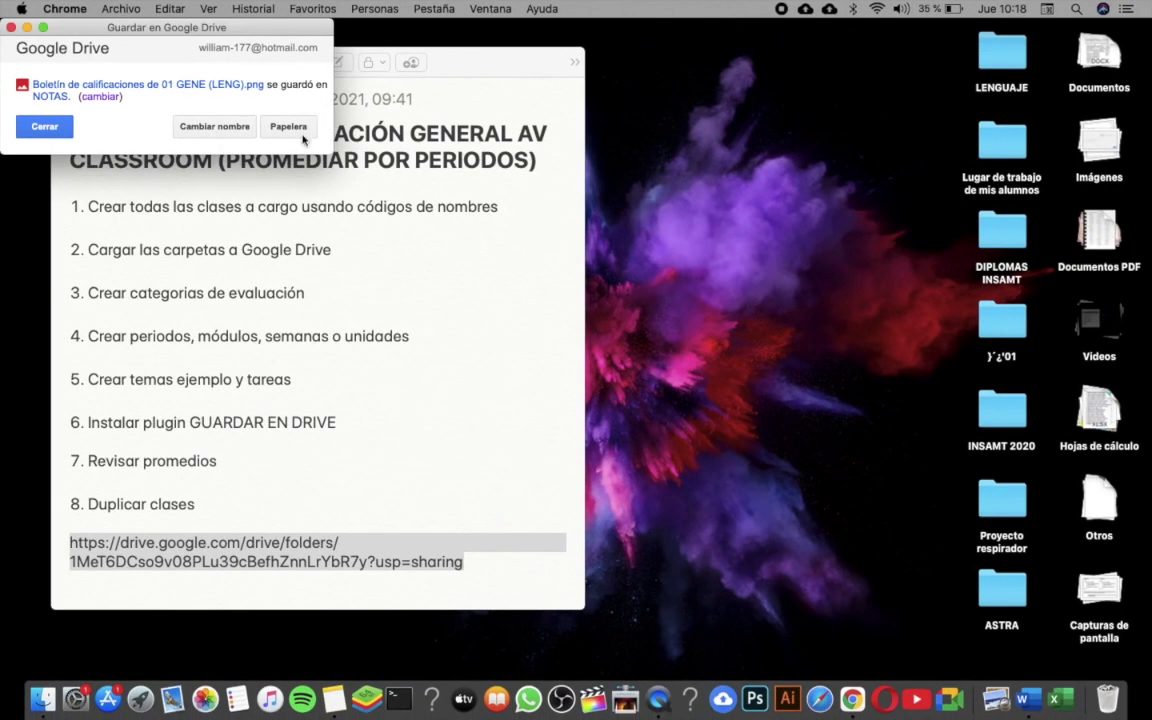
pyautogui.click(55, 122)
pyautogui.click(280, 277)
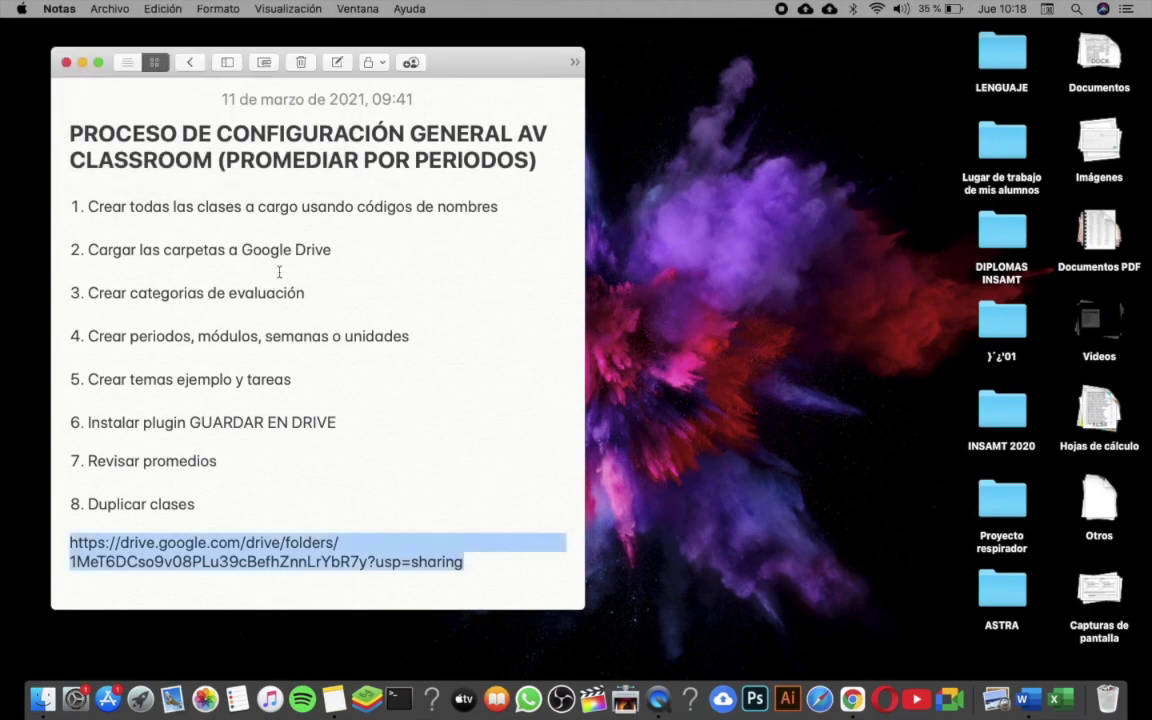